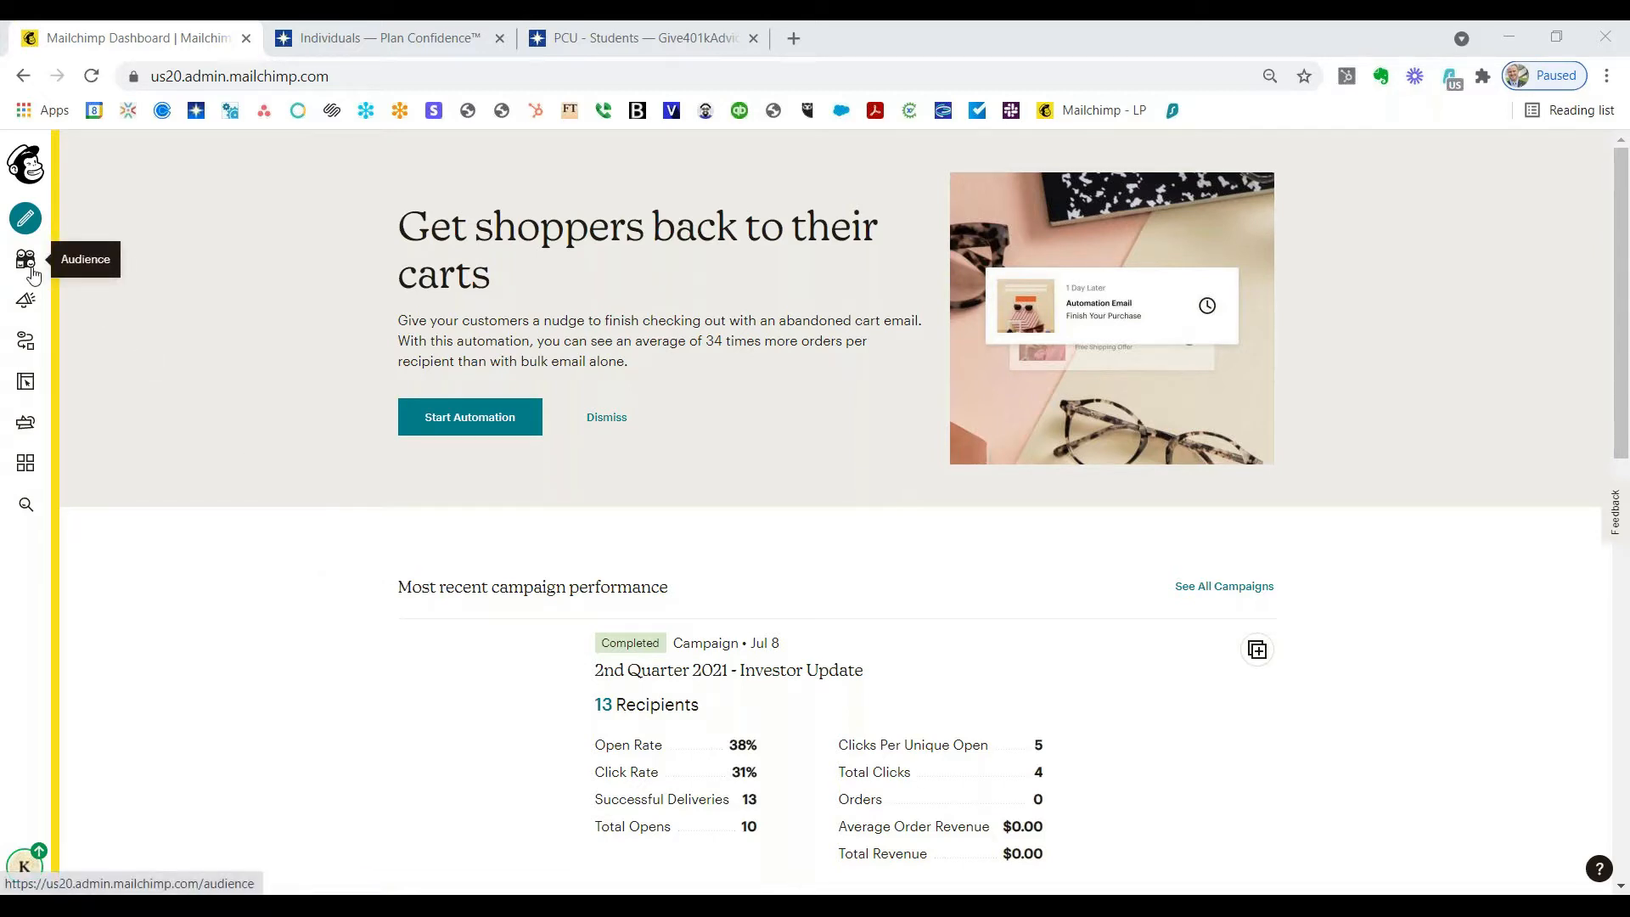
Step: Go to the Plan Confidence Corporation audience's Settings page through Manage Audience
left_click(31, 270)
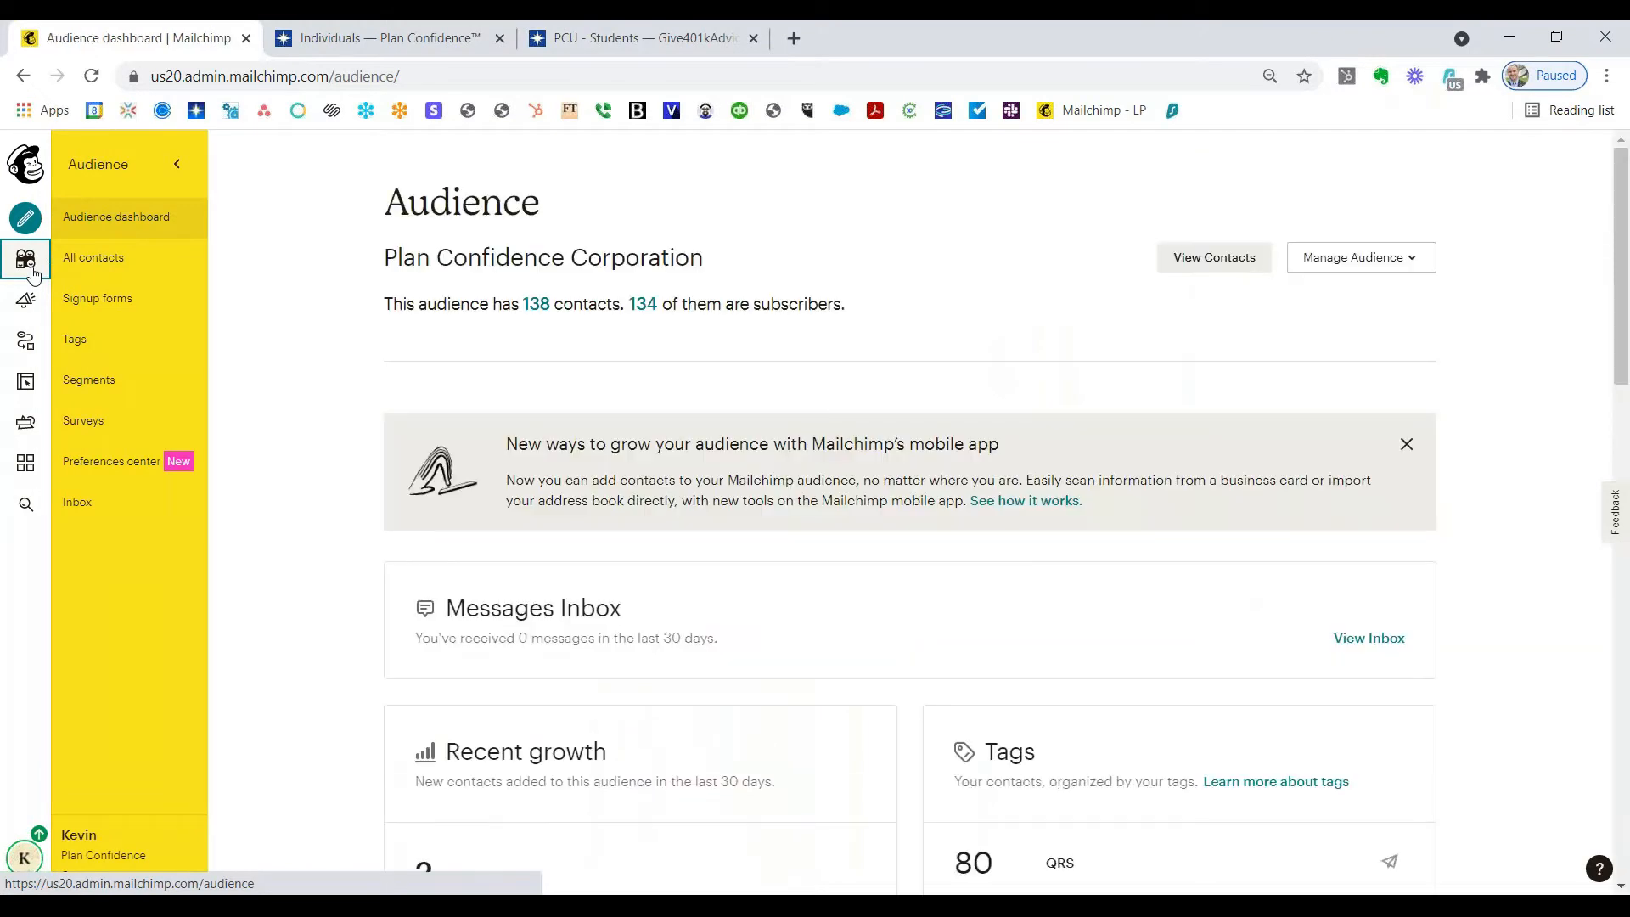
left_click(1413, 270)
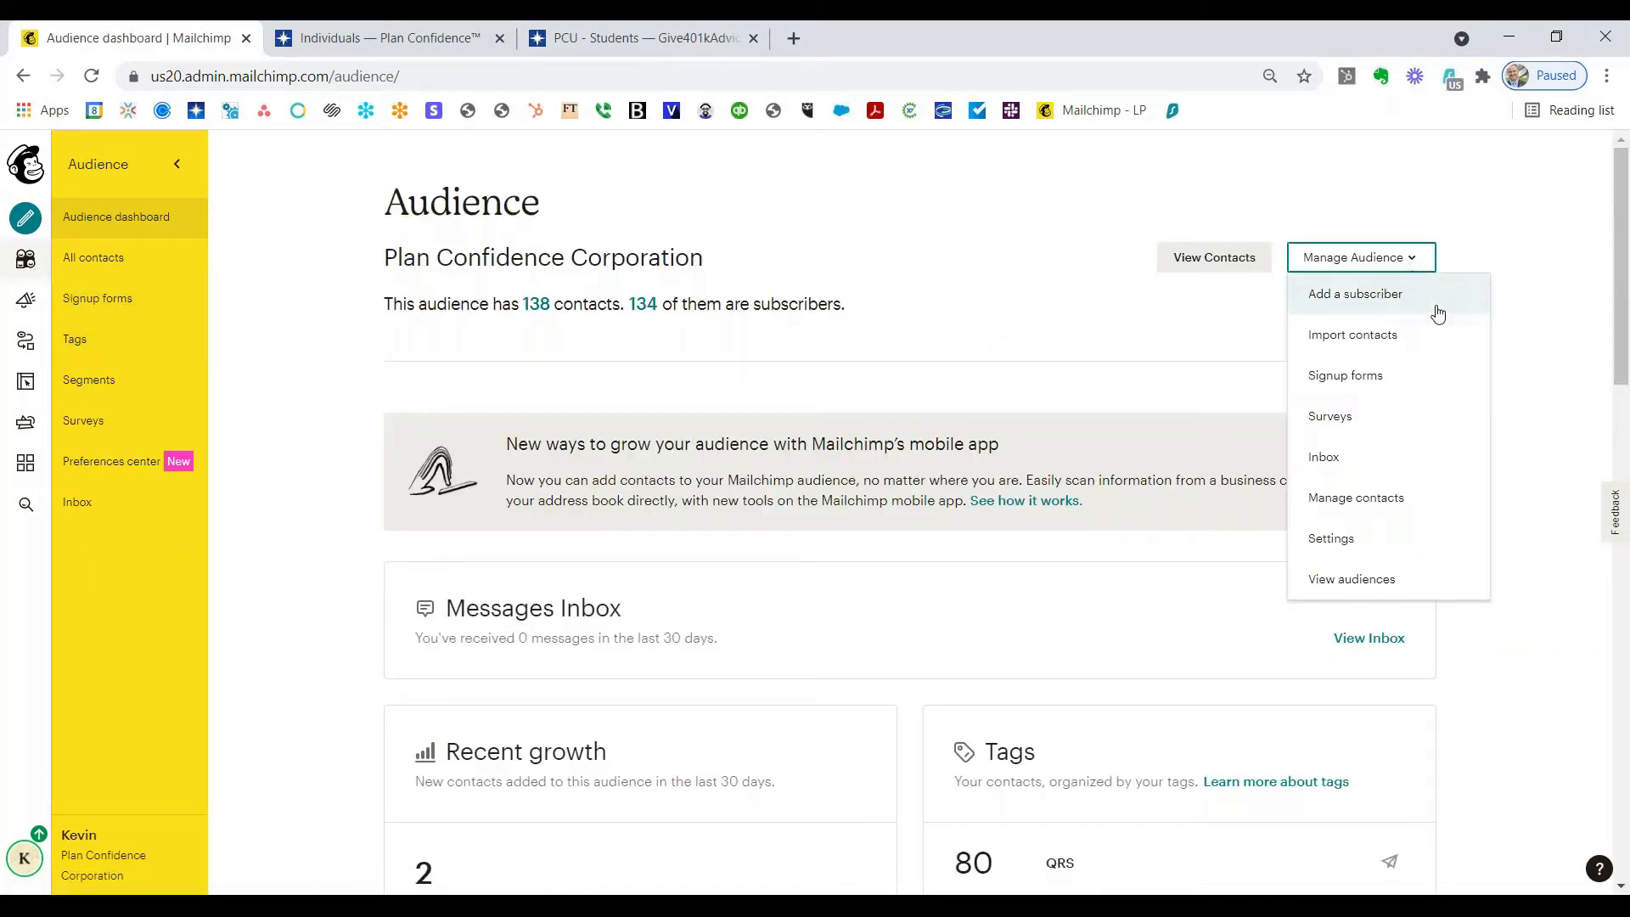
left_click(1352, 551)
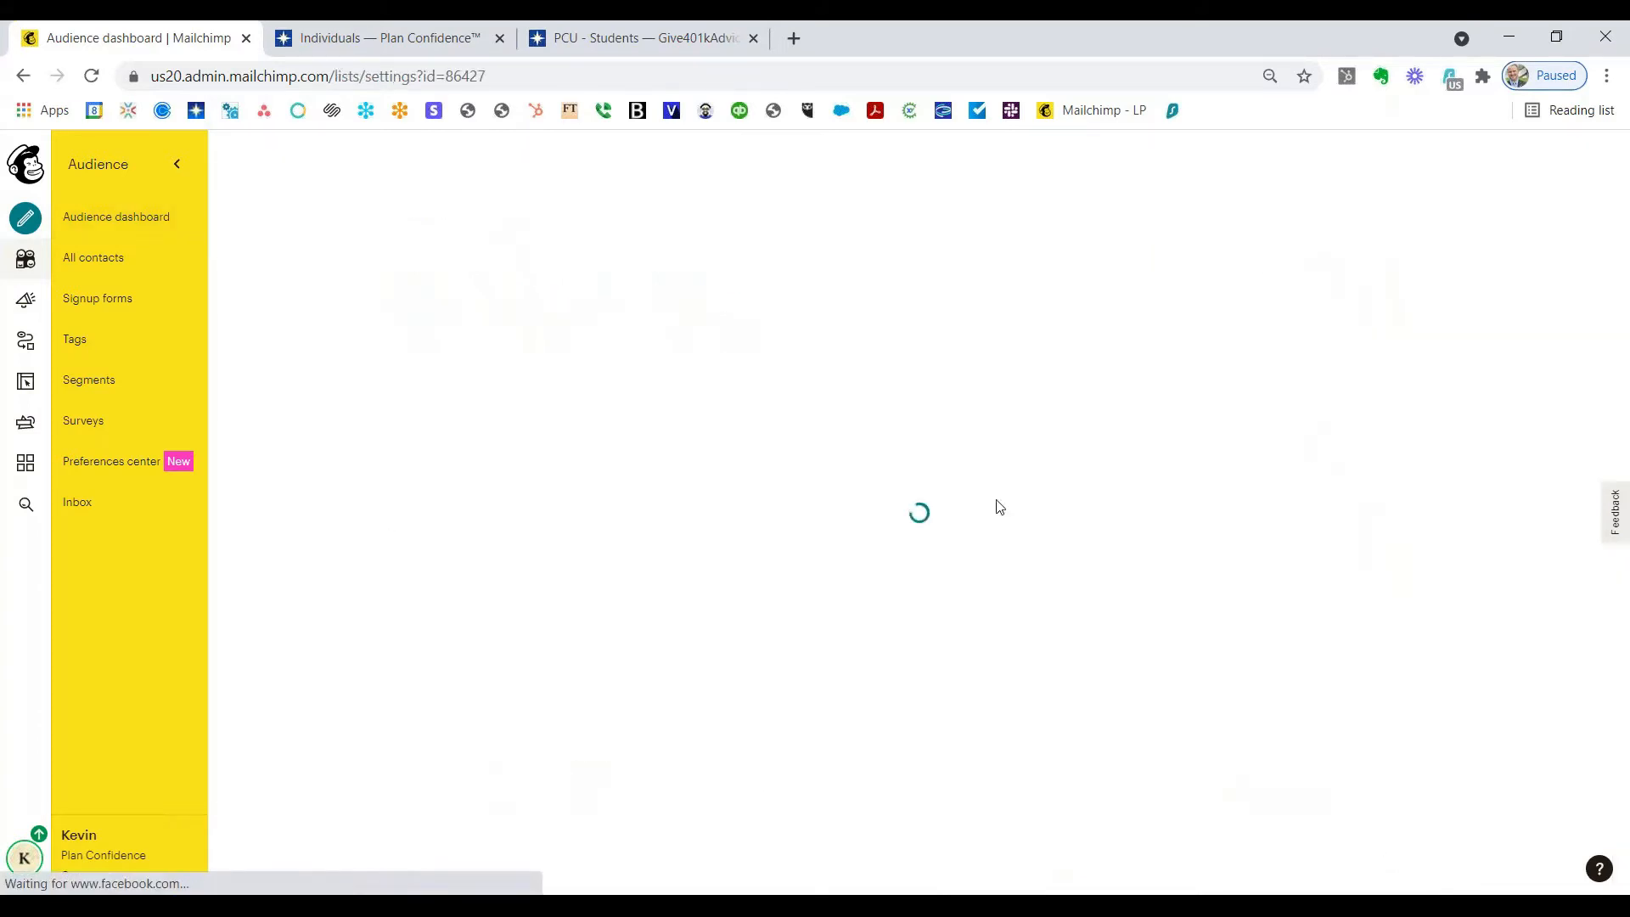
scroll(610, 492, "down", 1)
scroll(609, 492, "down", 2)
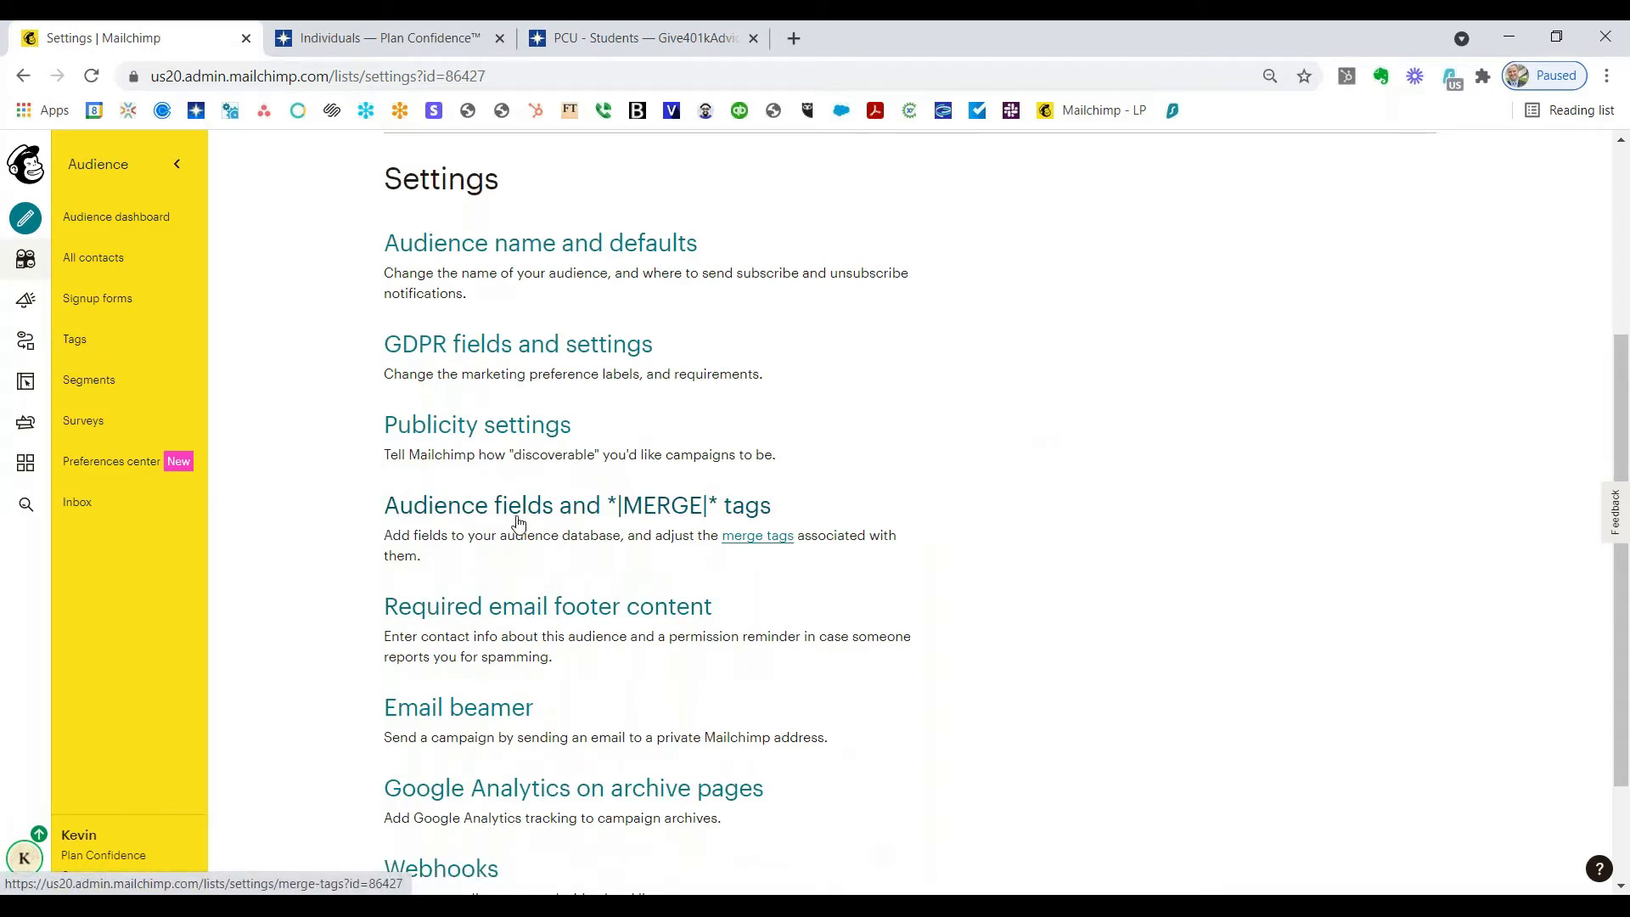
Step: Add a text audience field labelled 'Employer' under Audience fields and merge tags and save it
left_click(519, 522)
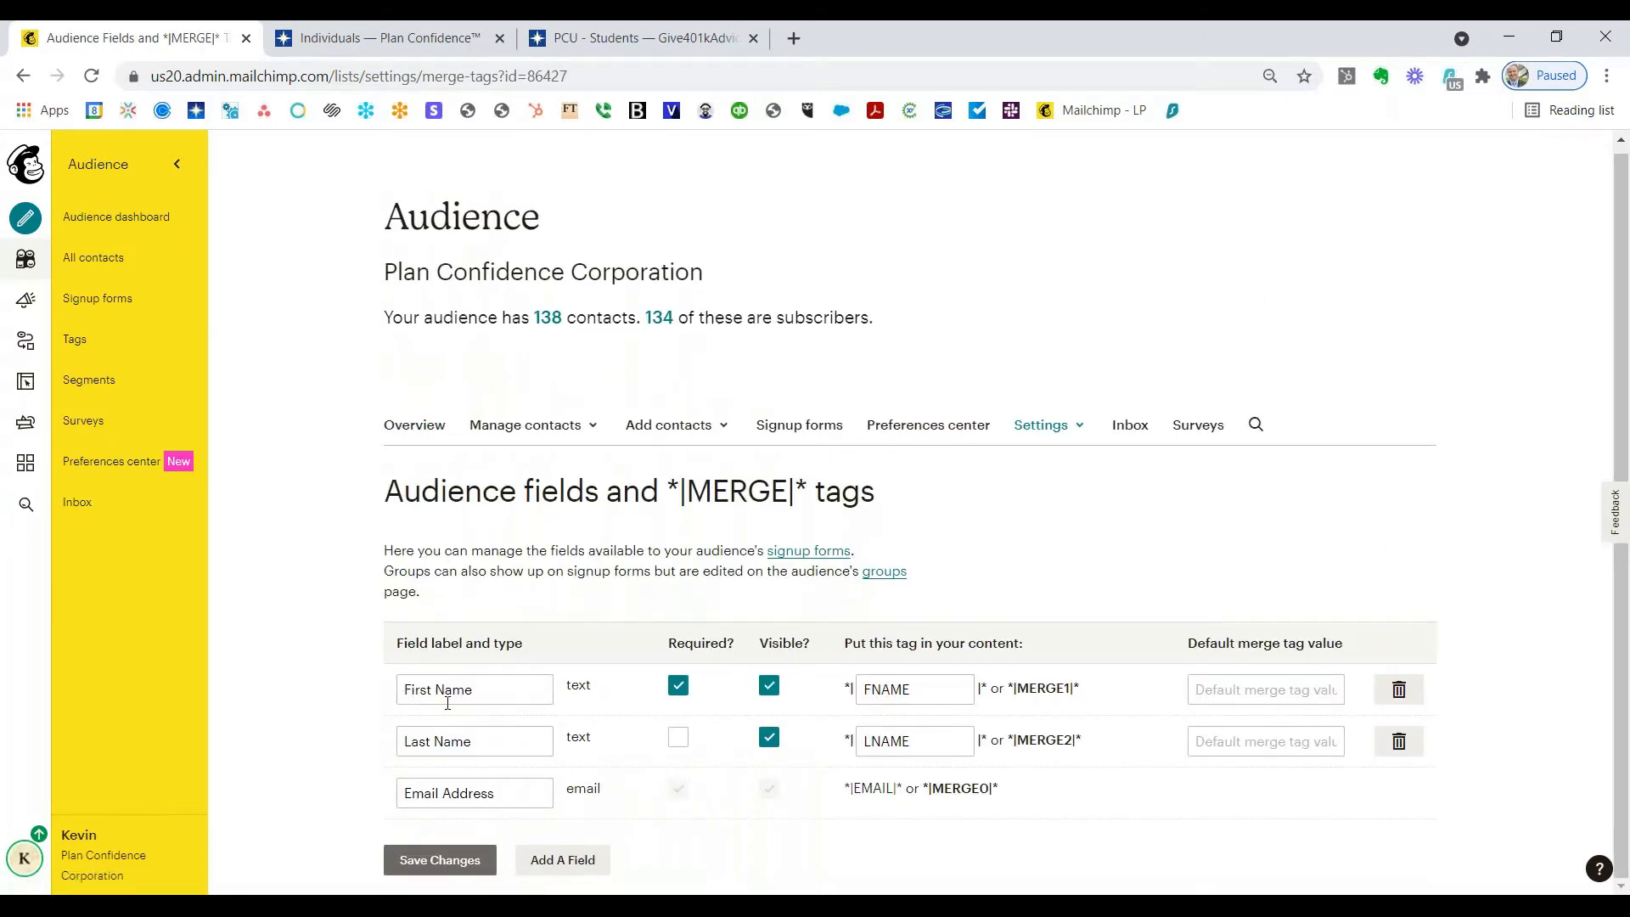
left_click(558, 863)
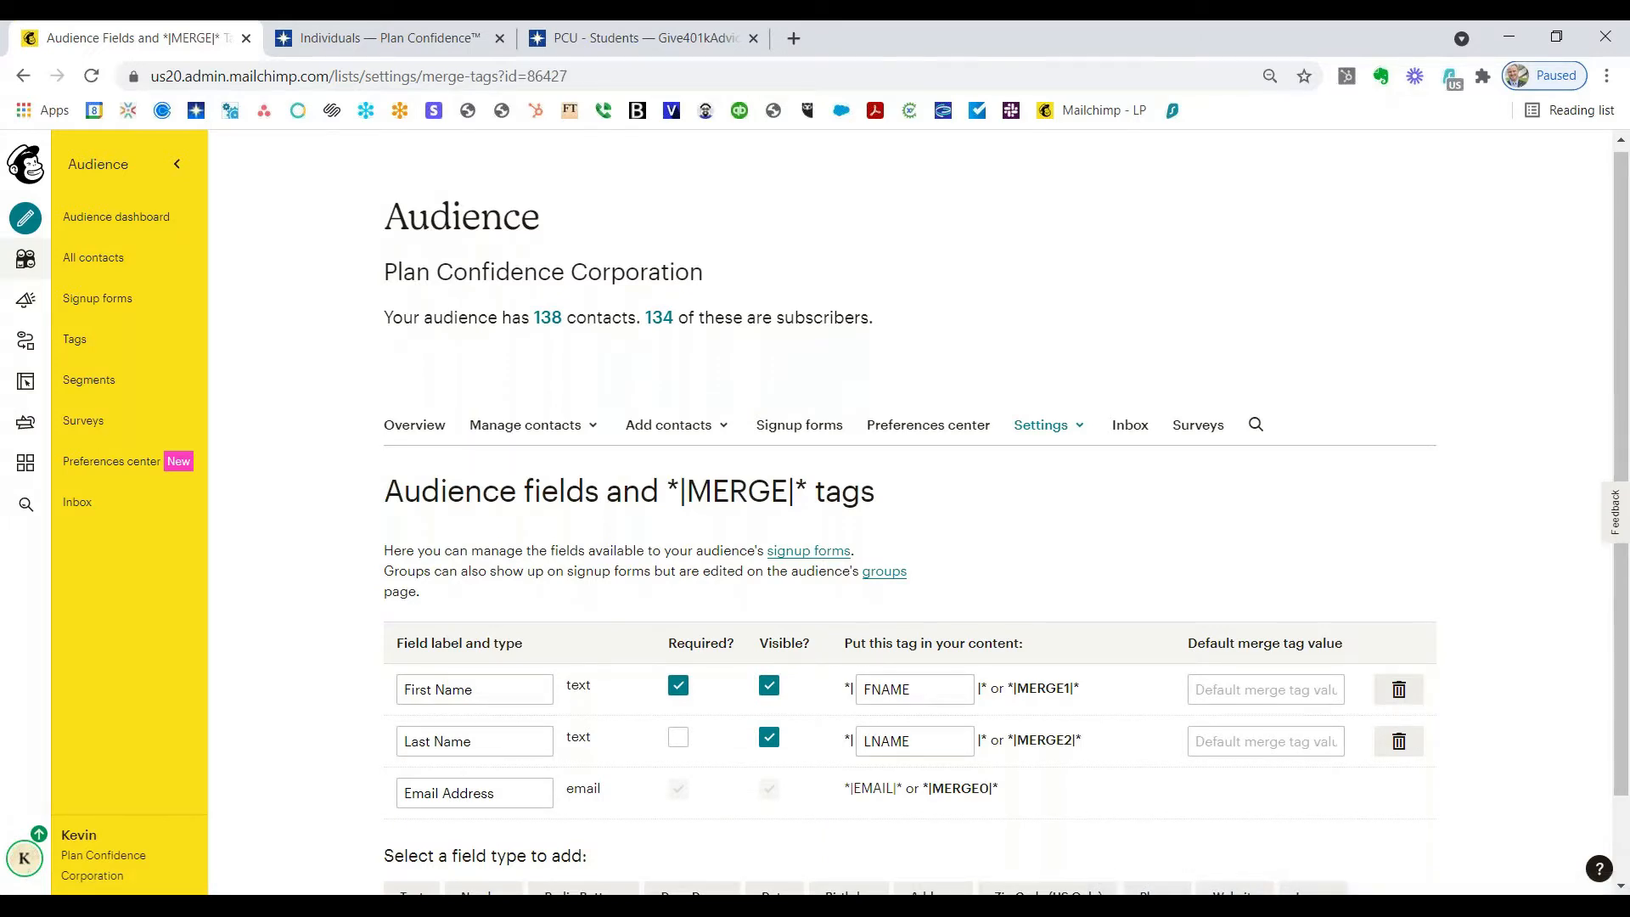
scroll(282, 591, "down", 1)
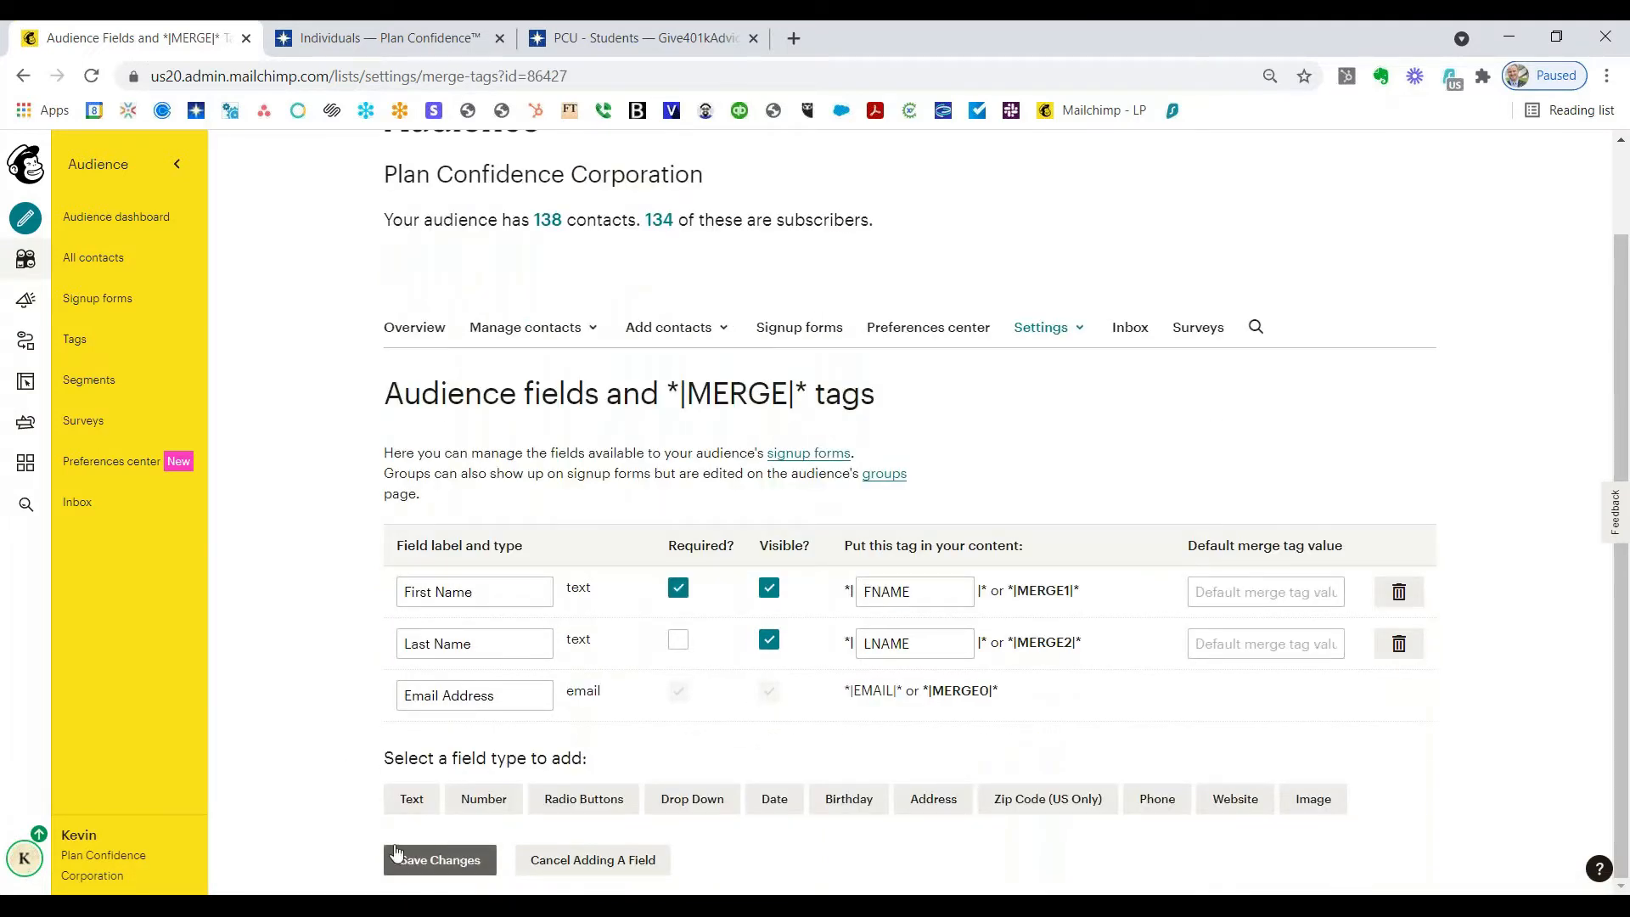
left_click(410, 800)
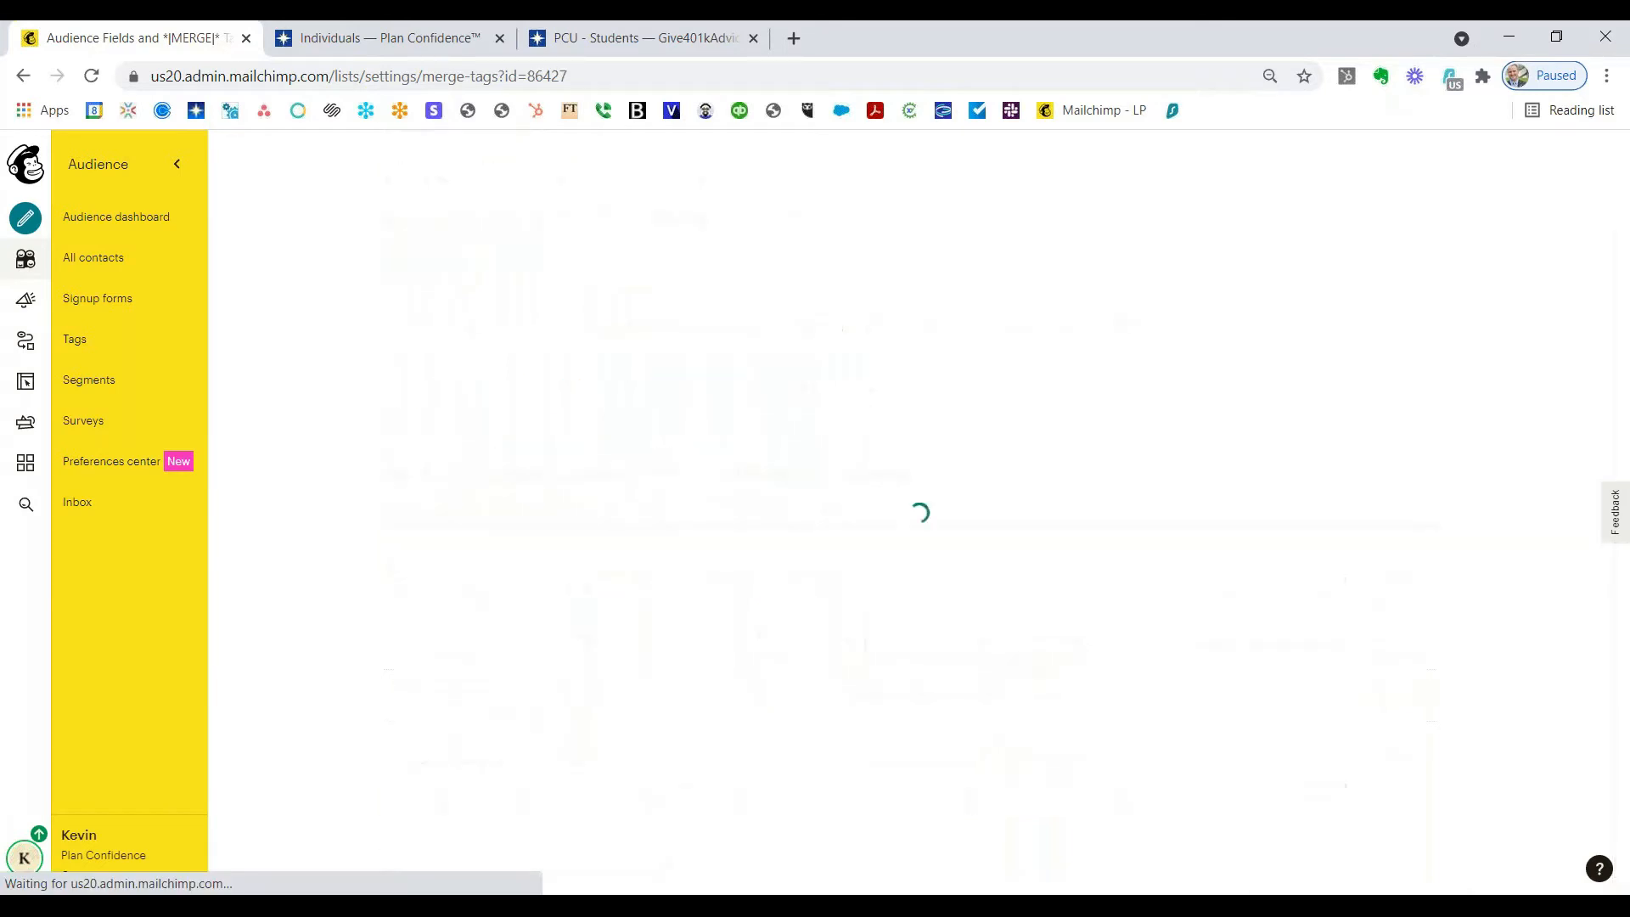
double_click(430, 795)
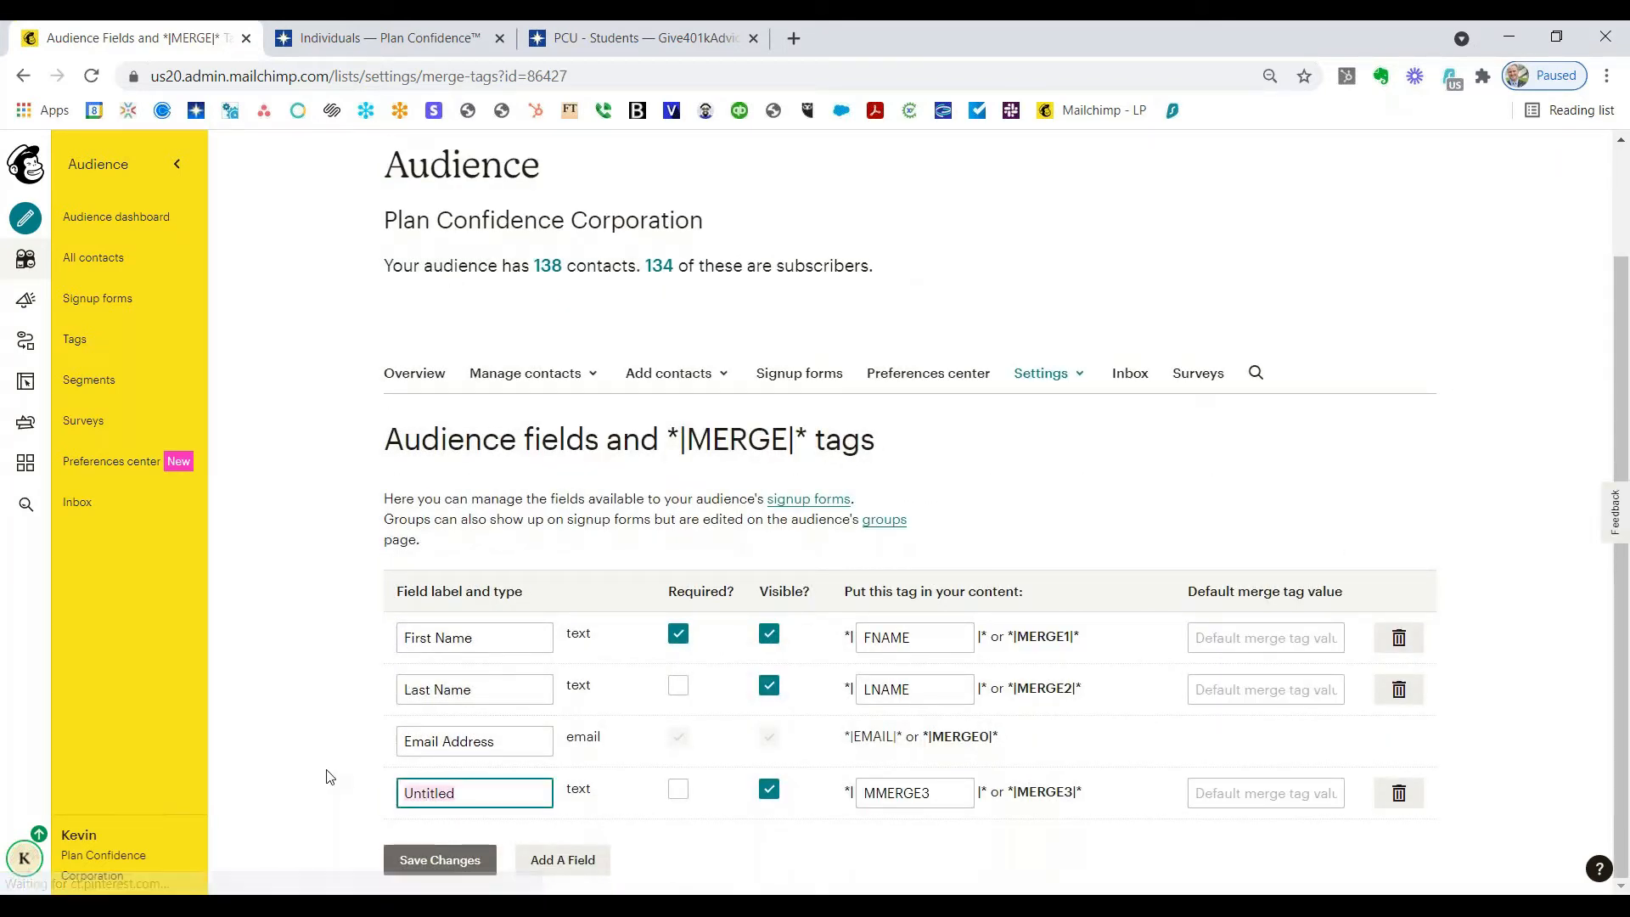
type("Emplo")
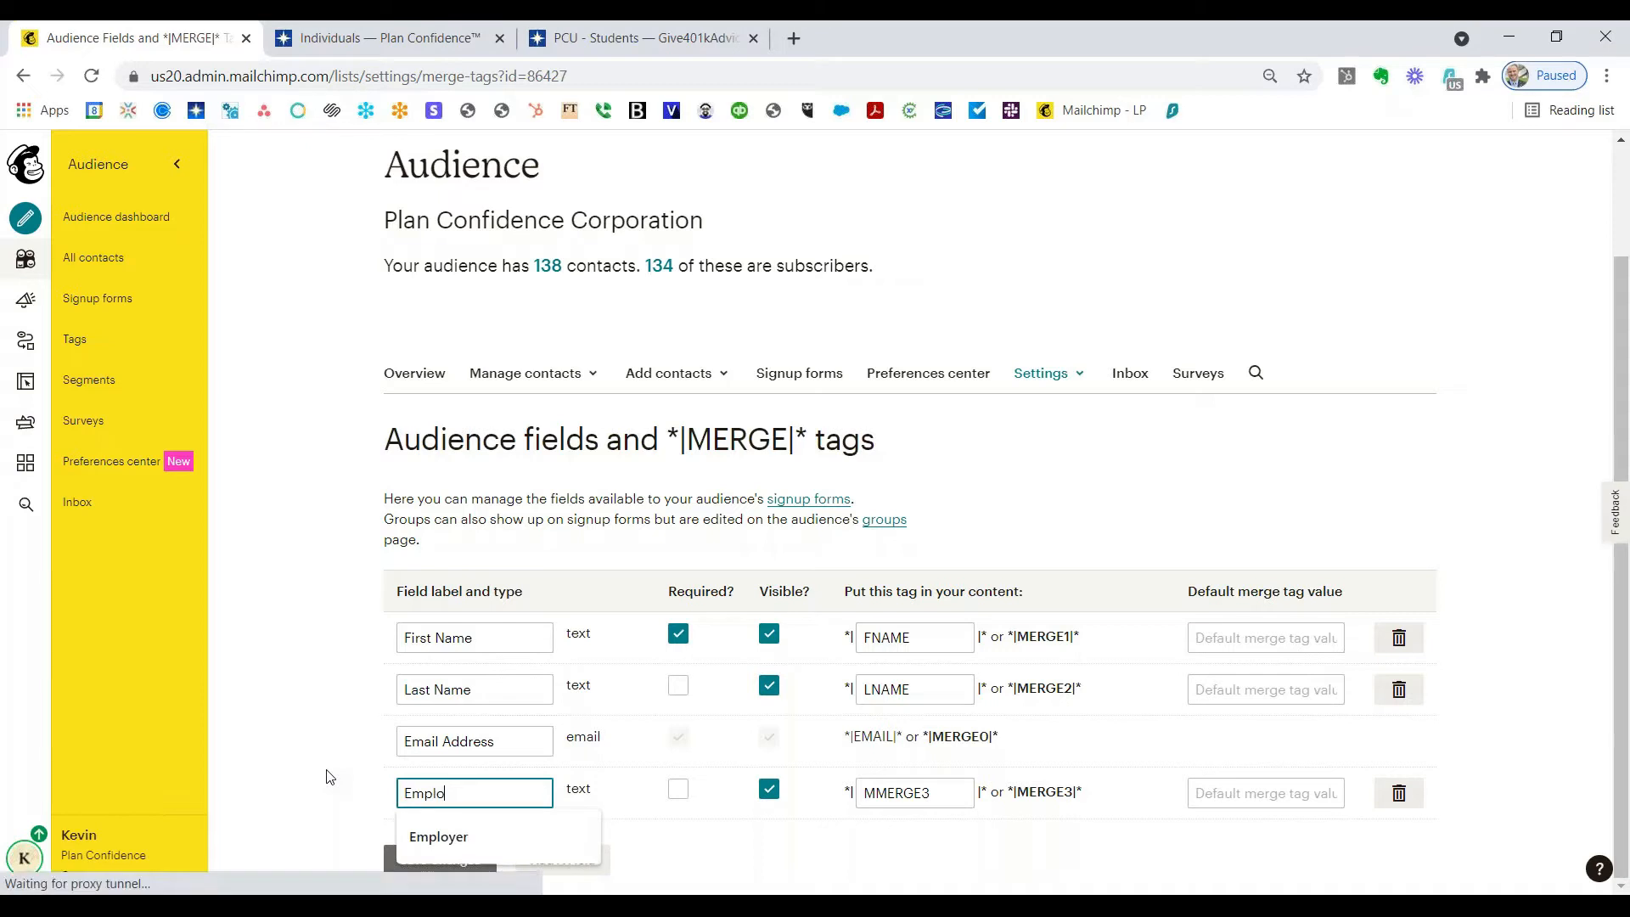
type("yer")
key("Tab")
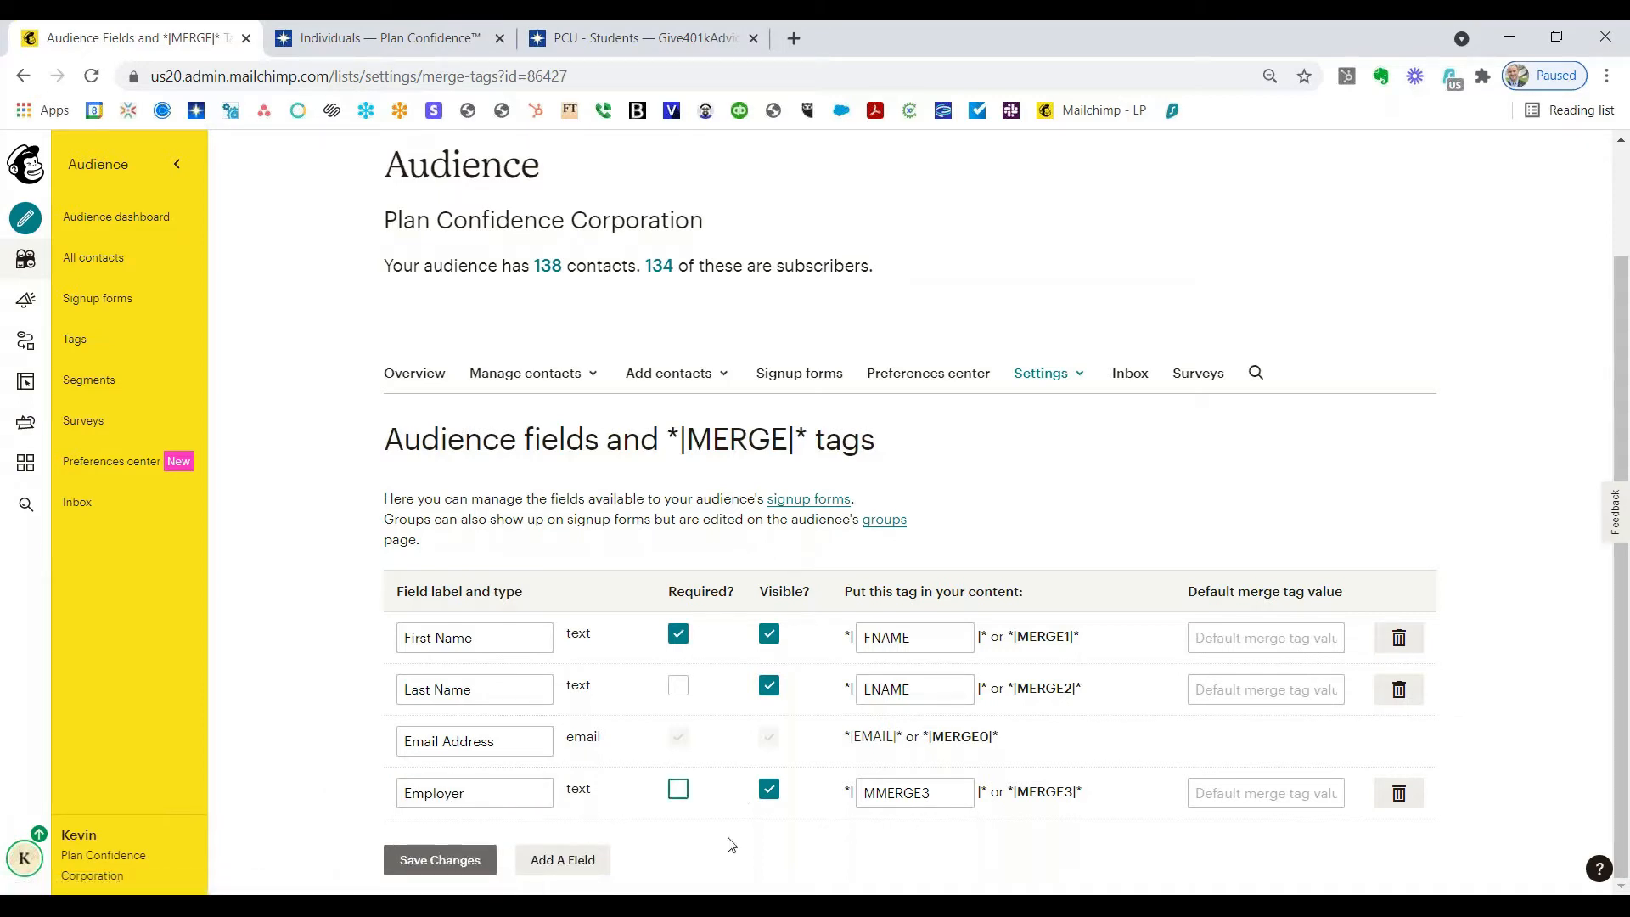
left_click(440, 862)
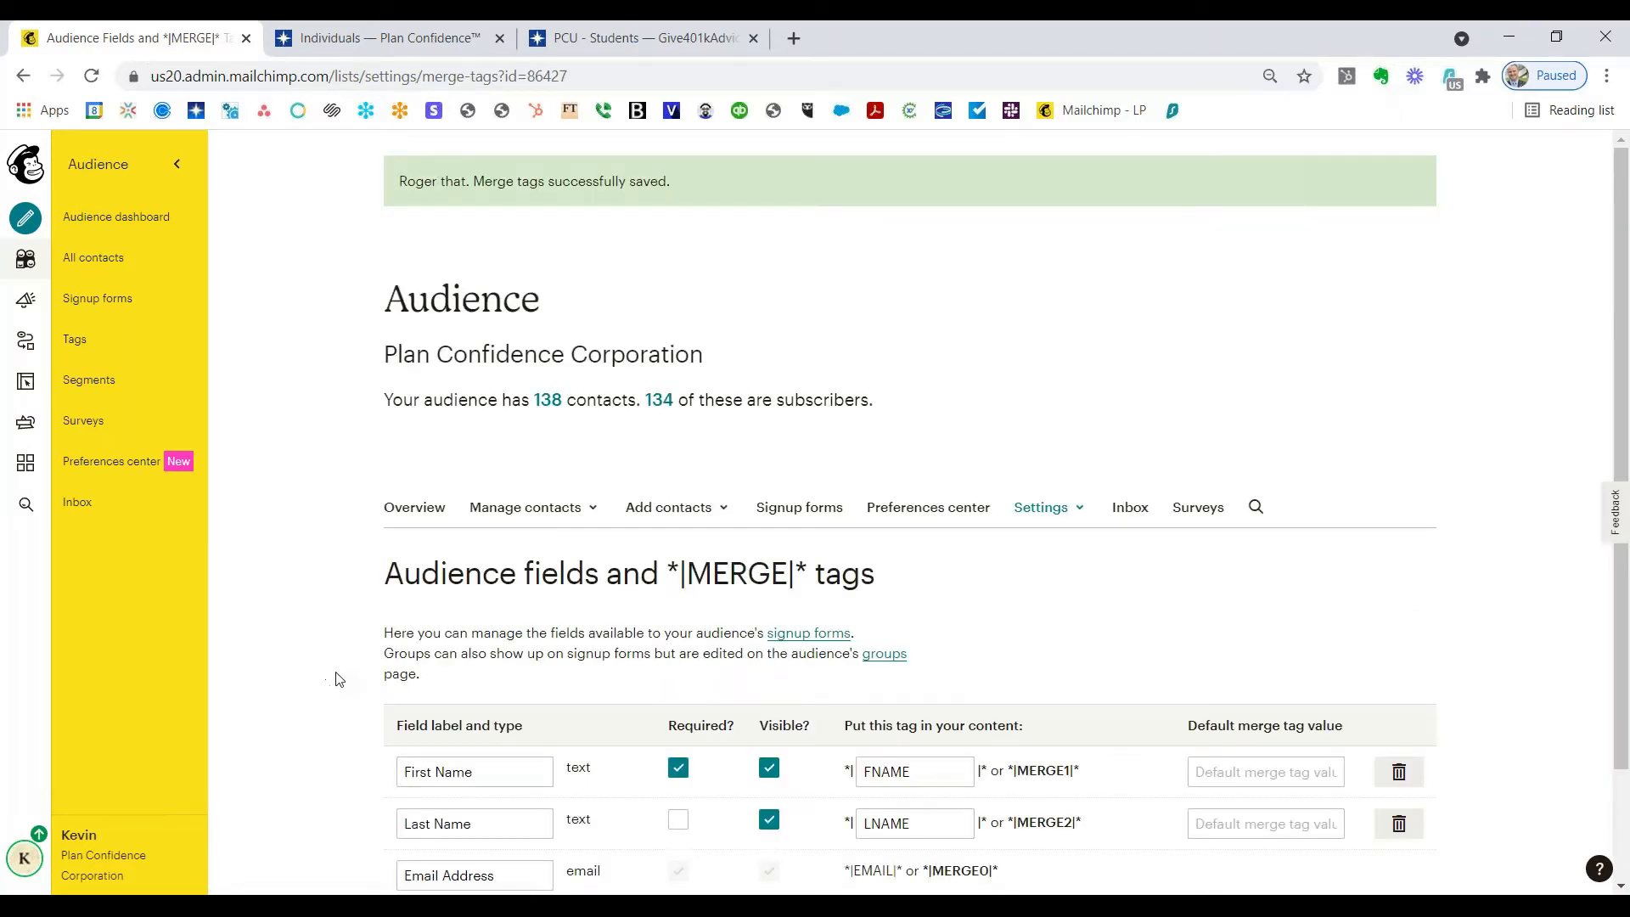
left_click(465, 50)
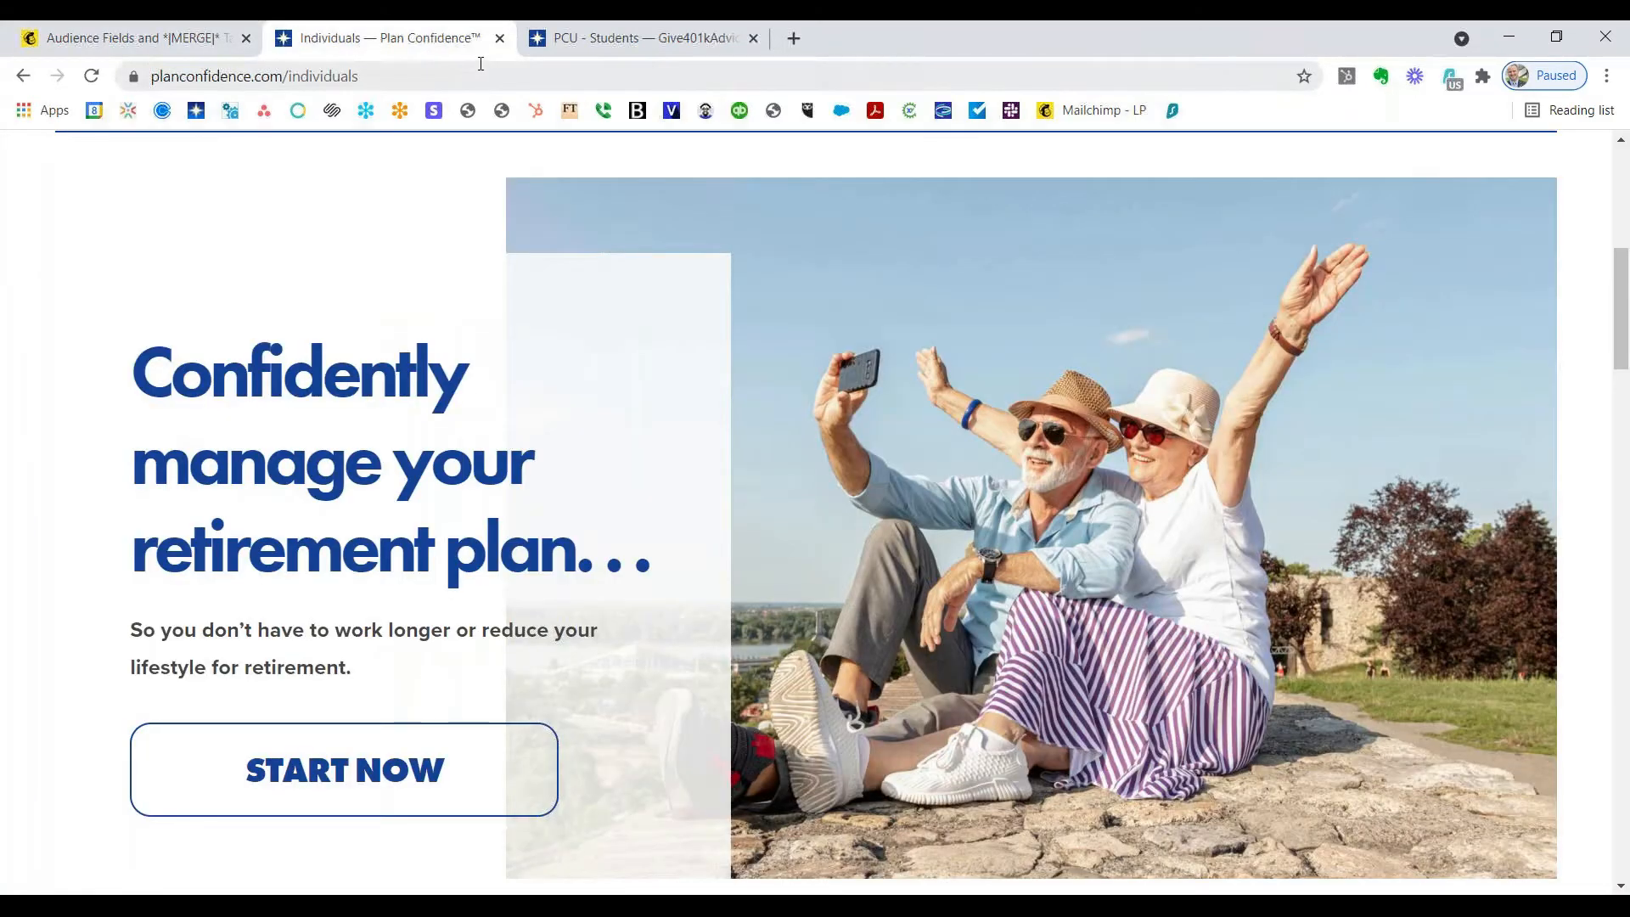
Step: Download the Landing Page Pictures file from Week # 2 on the PCU - Students page
left_click(547, 51)
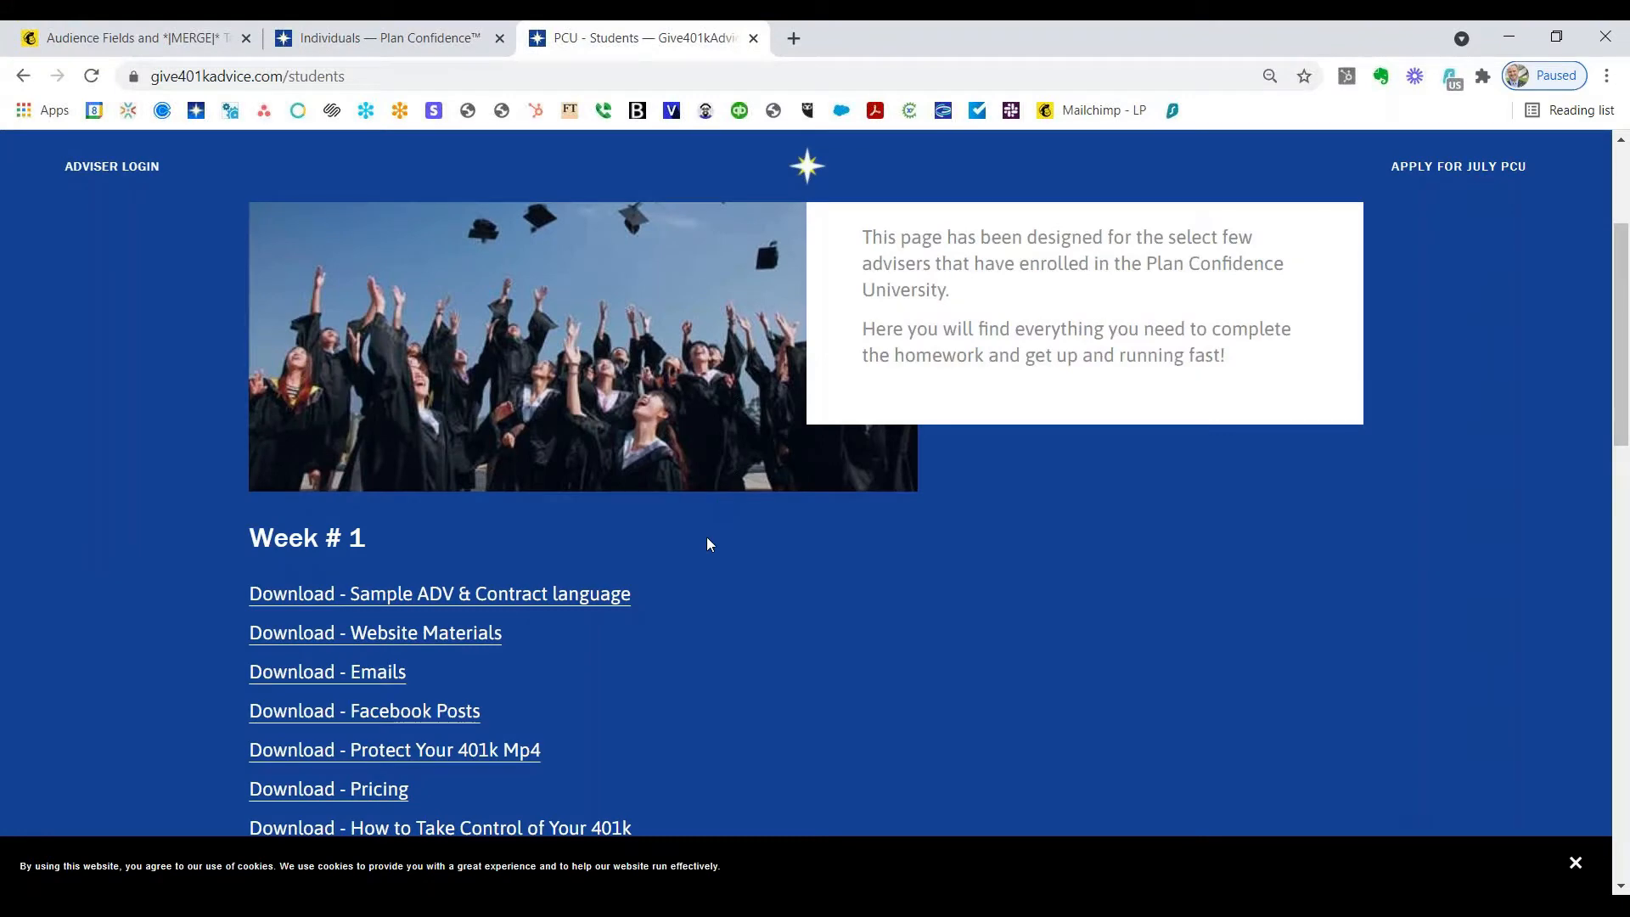
scroll(708, 543, "down", 5)
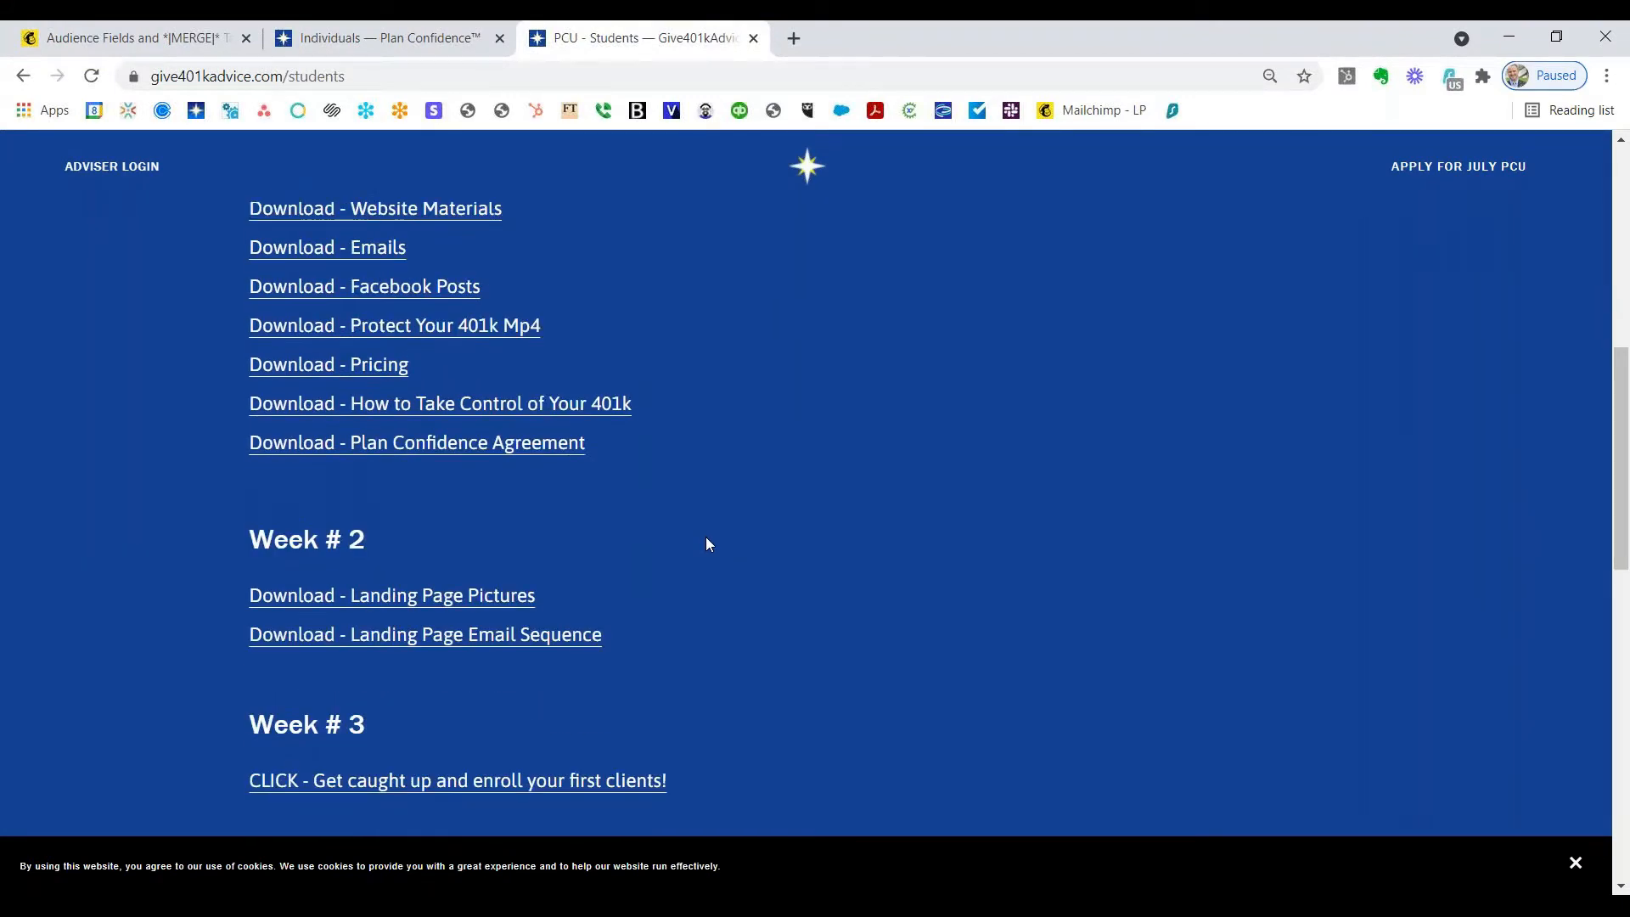
left_click(502, 600)
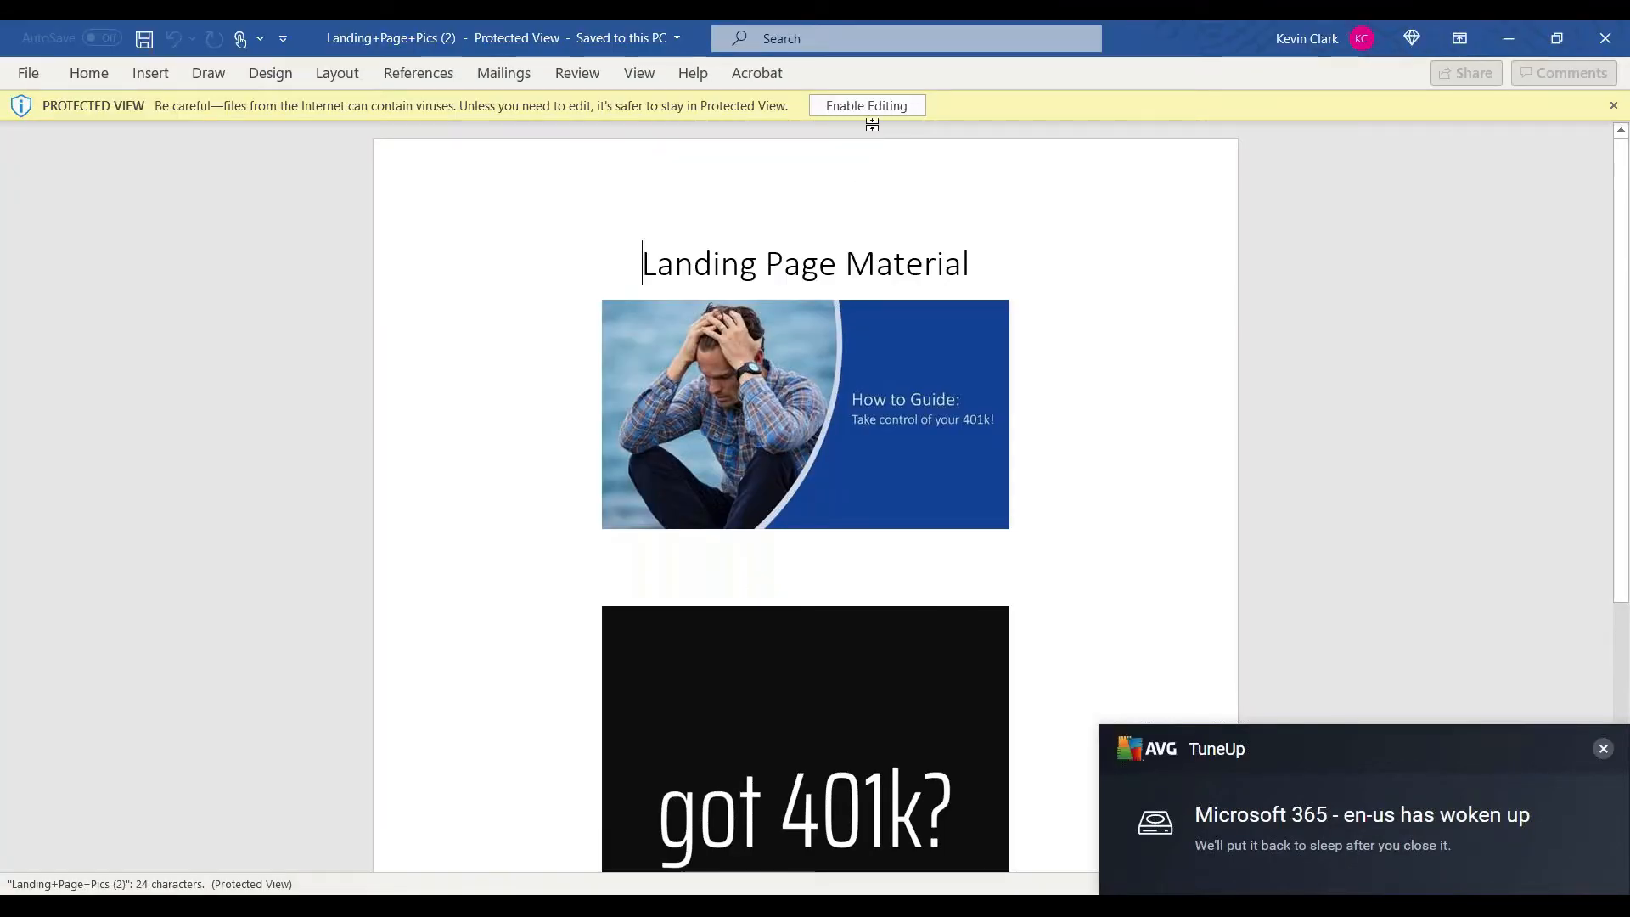
Step: Enable editing and save the How to Guide picture to the Desktop as JPEG 'Picture1'
left_click(872, 110)
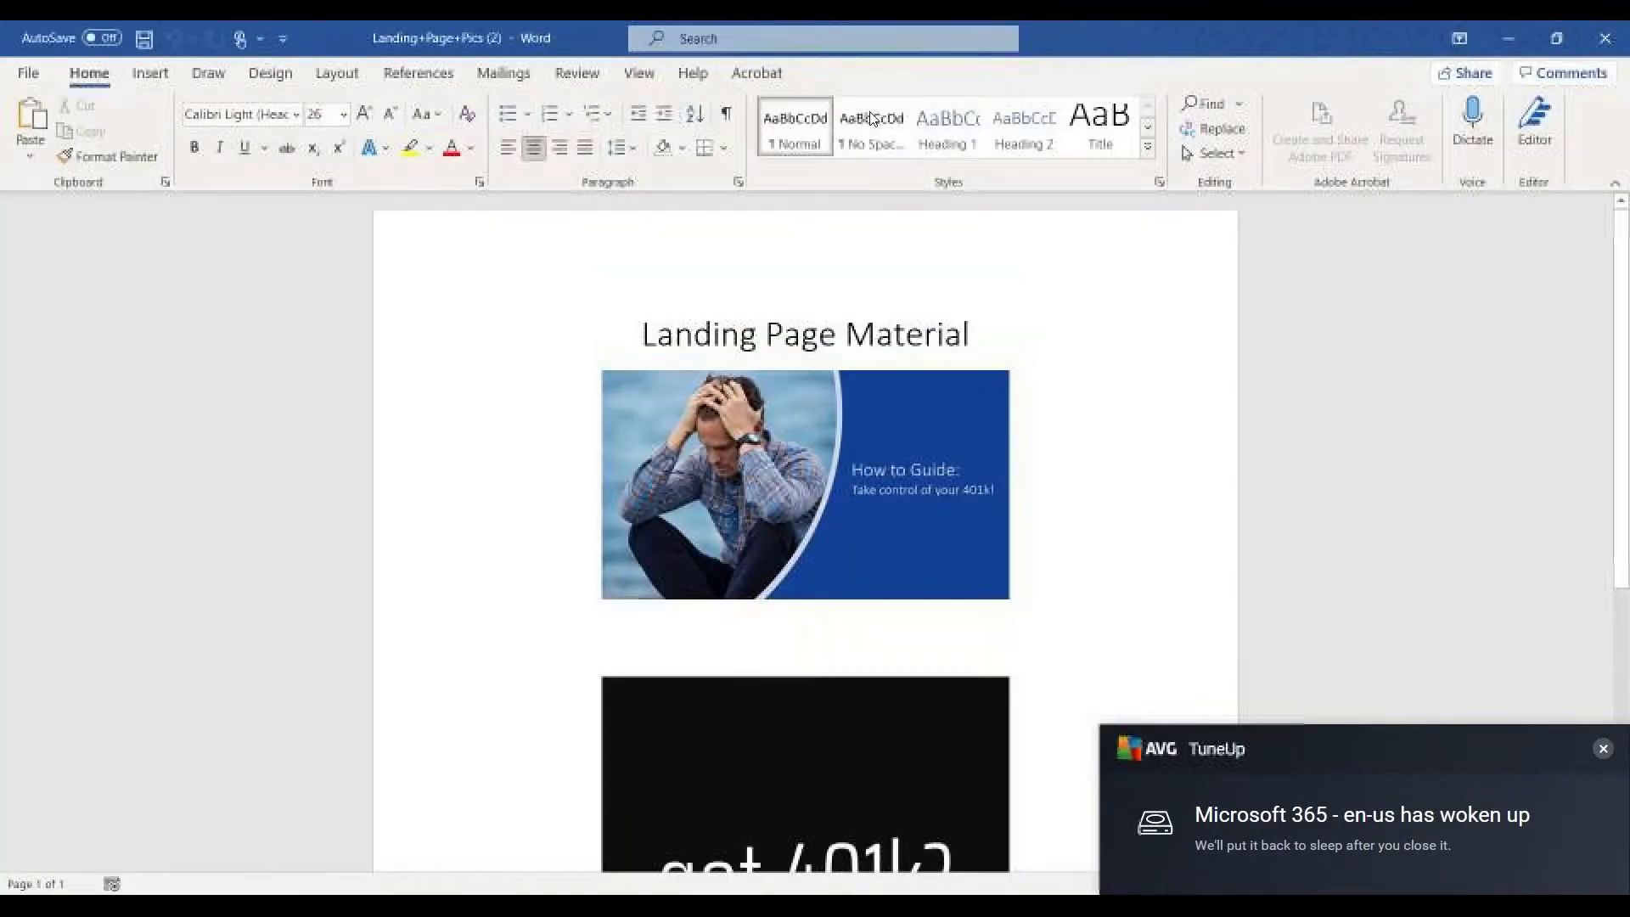
scroll(474, 457, "down", 3)
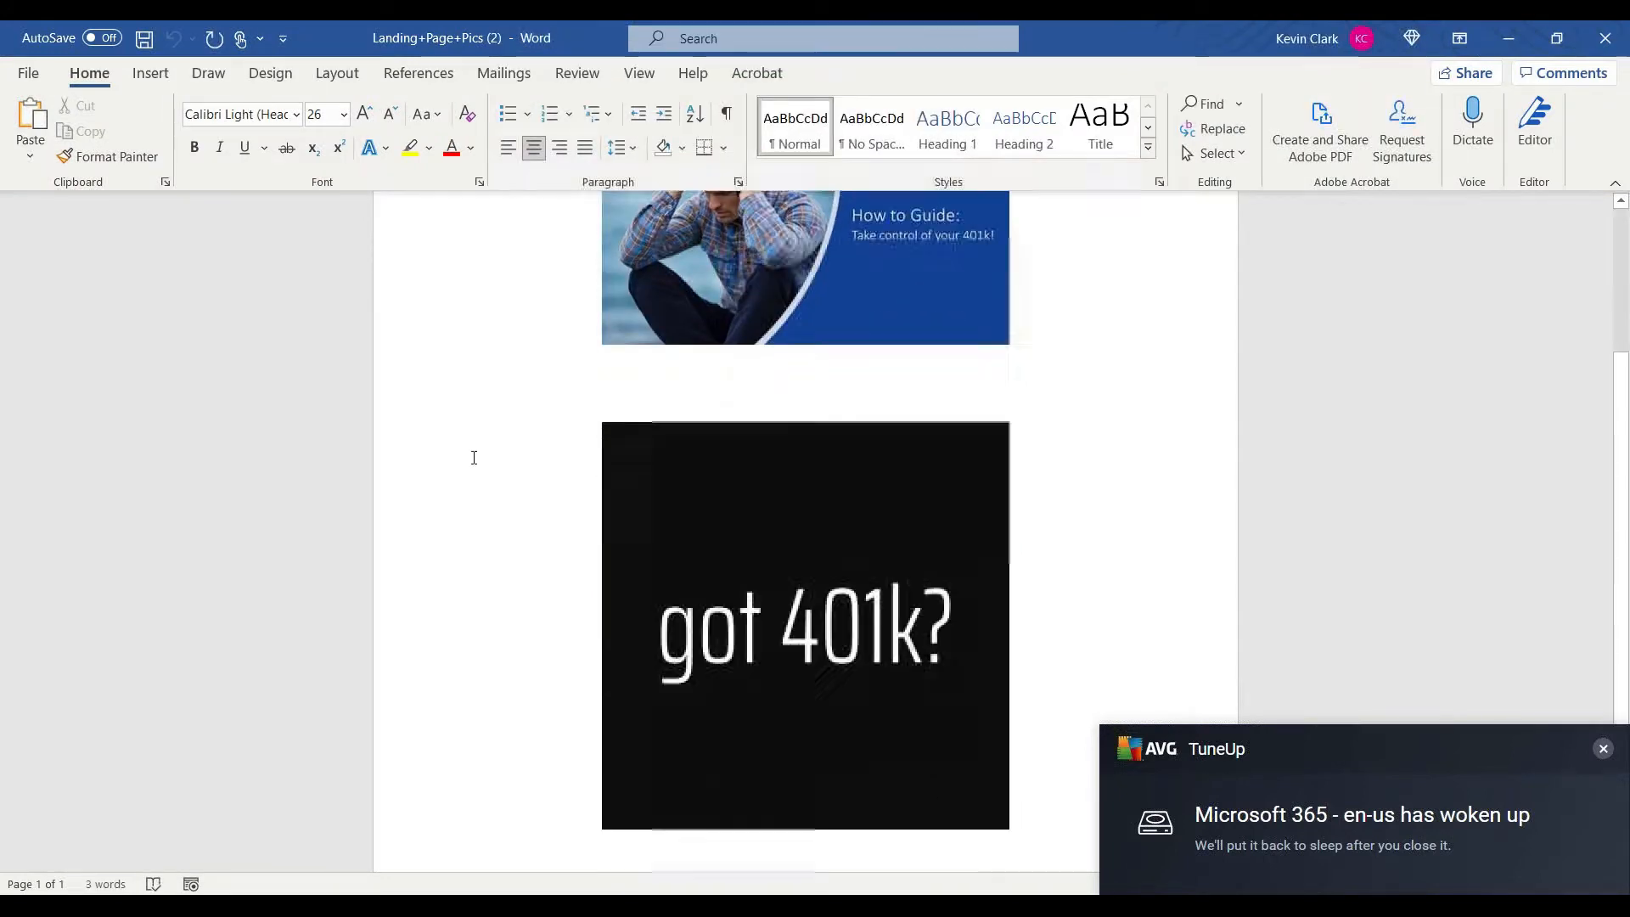
scroll(471, 456, "up", 5)
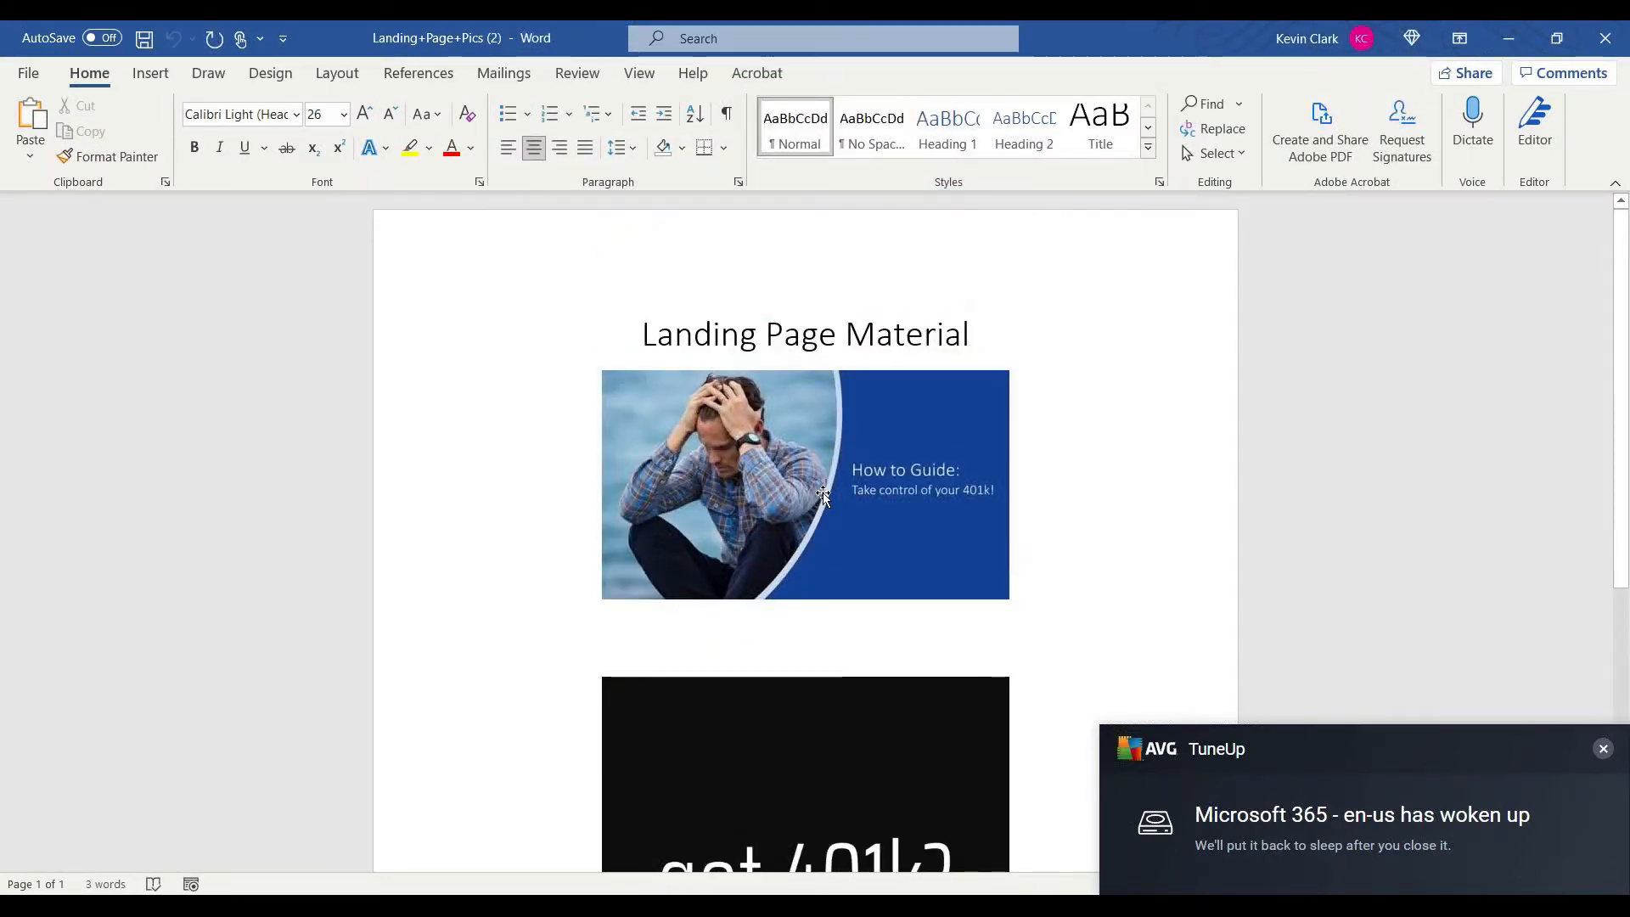
right_click(778, 459)
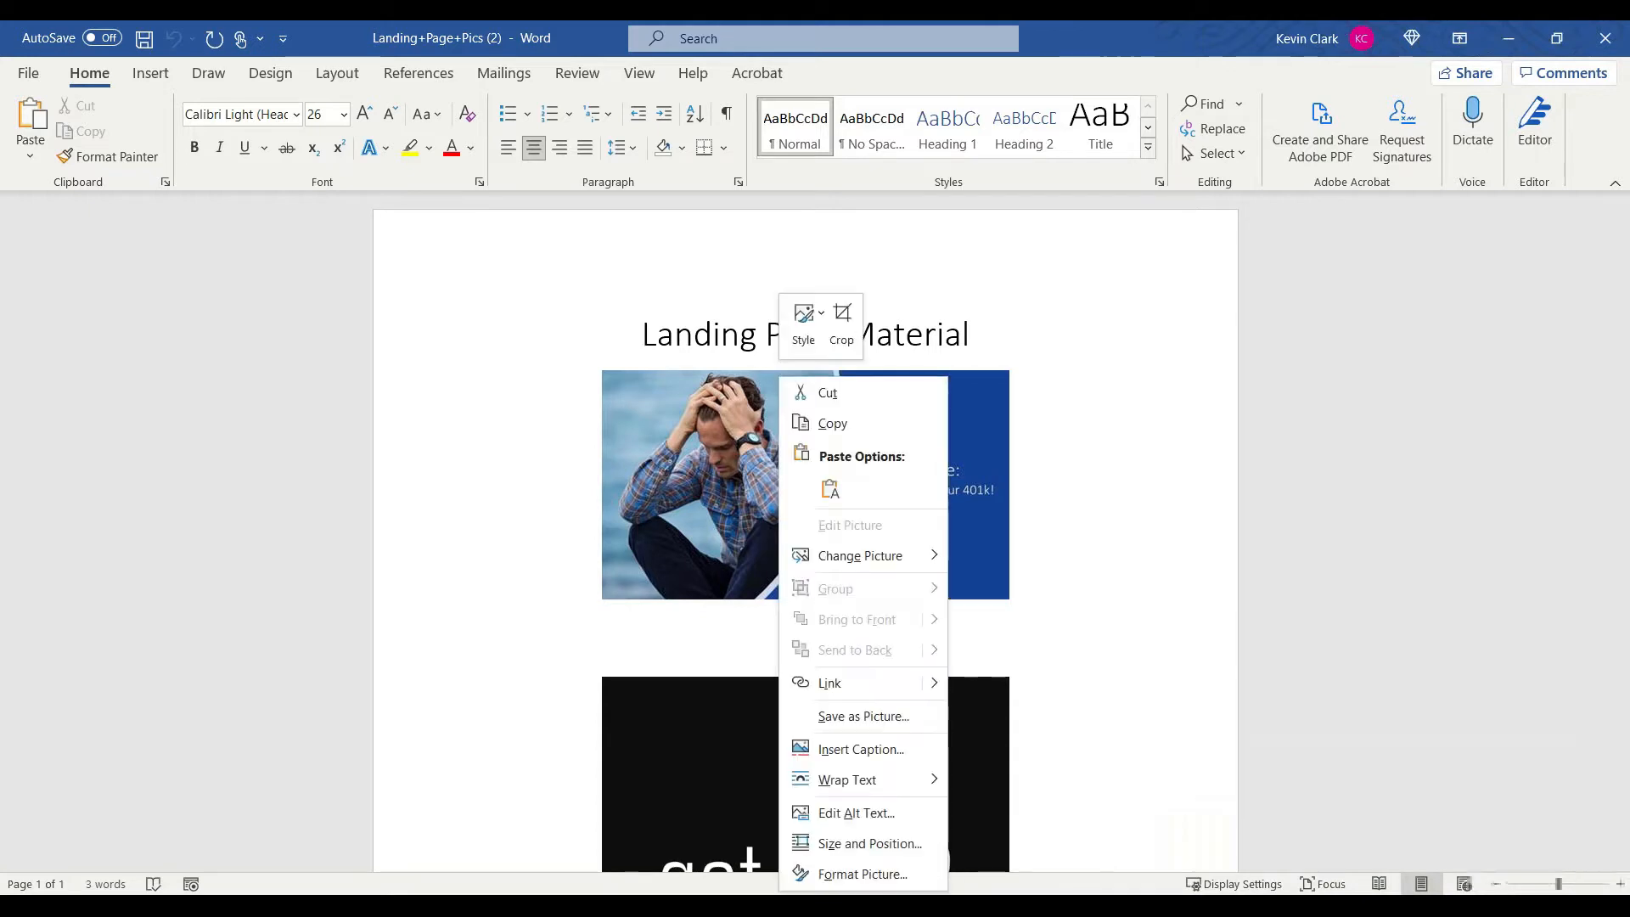
left_click(874, 718)
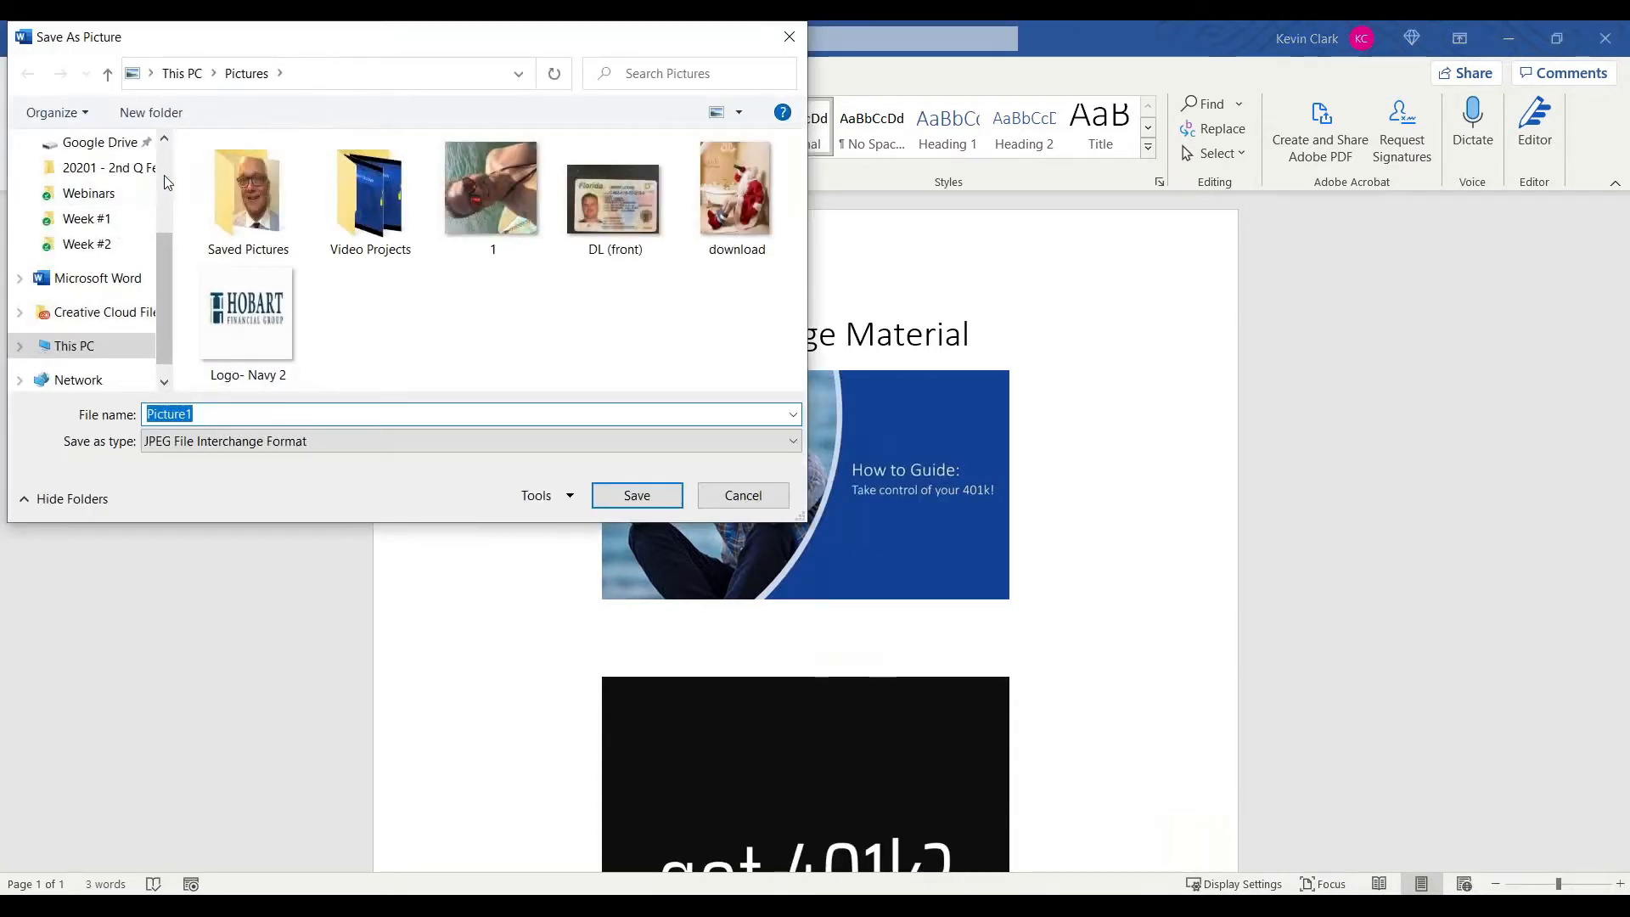
scroll(167, 185, "up", 3)
left_click(136, 185)
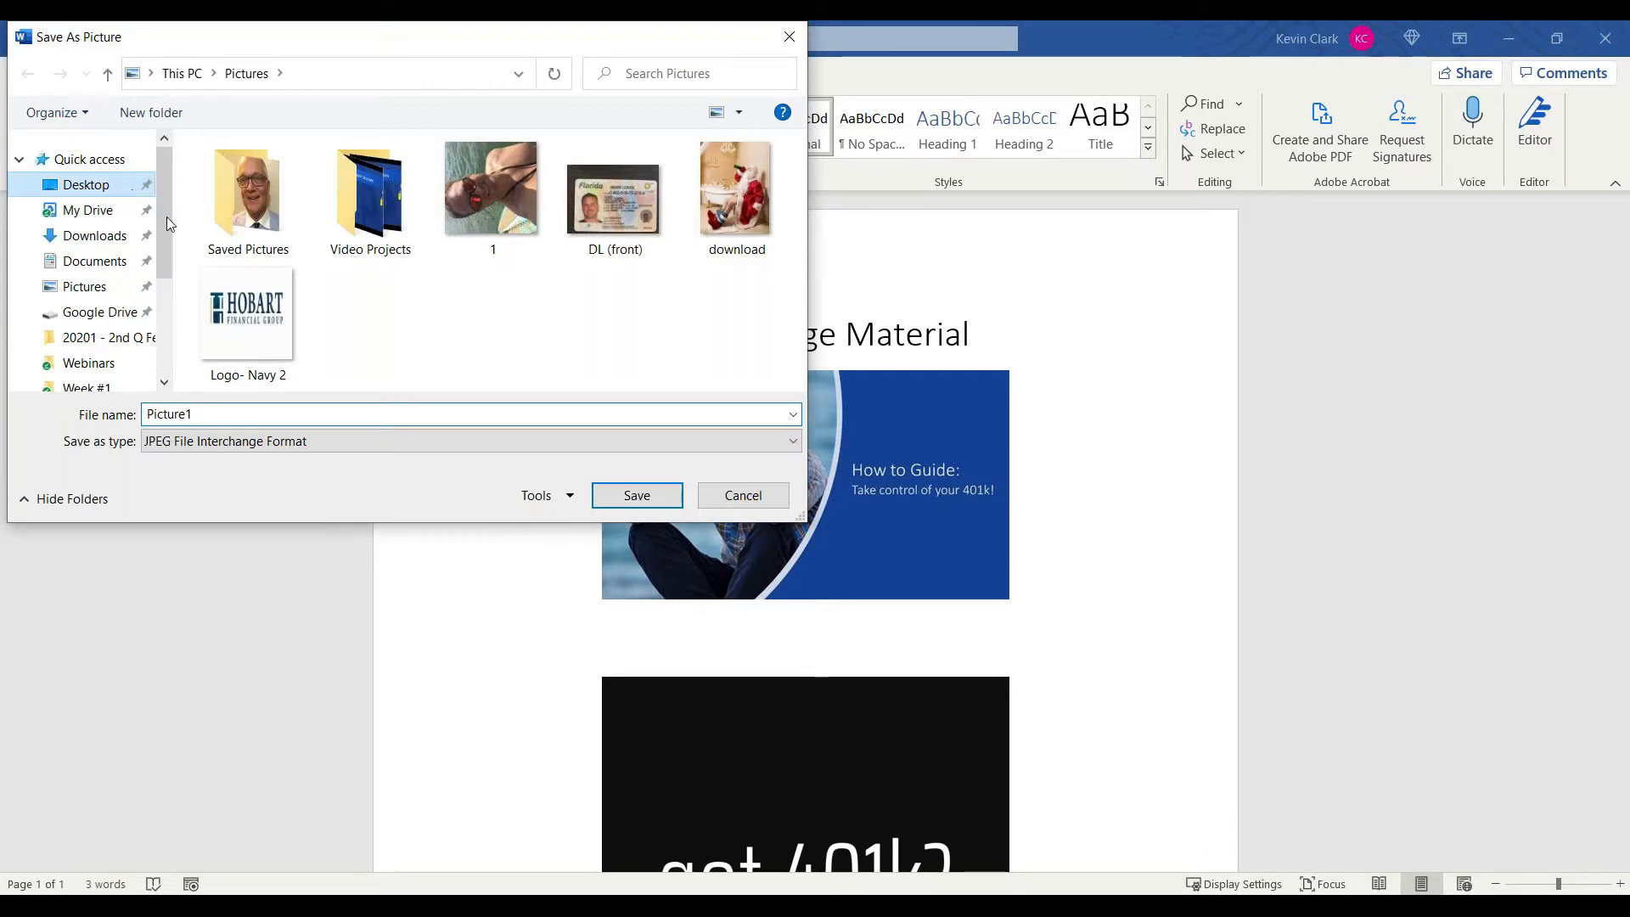
left_click(638, 499)
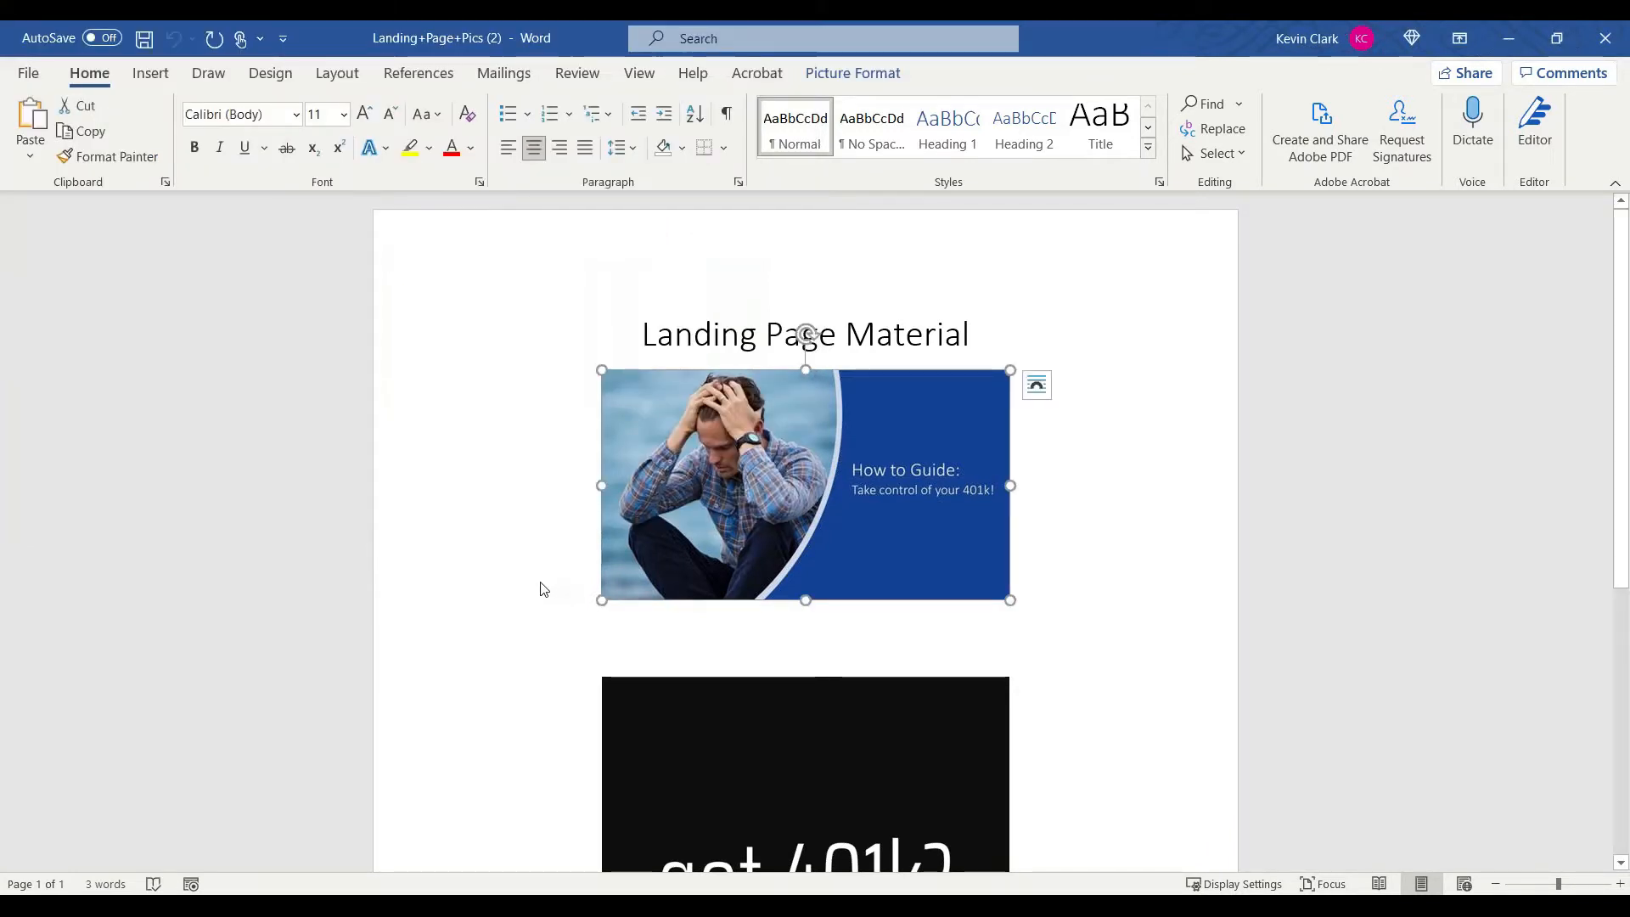
key("alt+Tab")
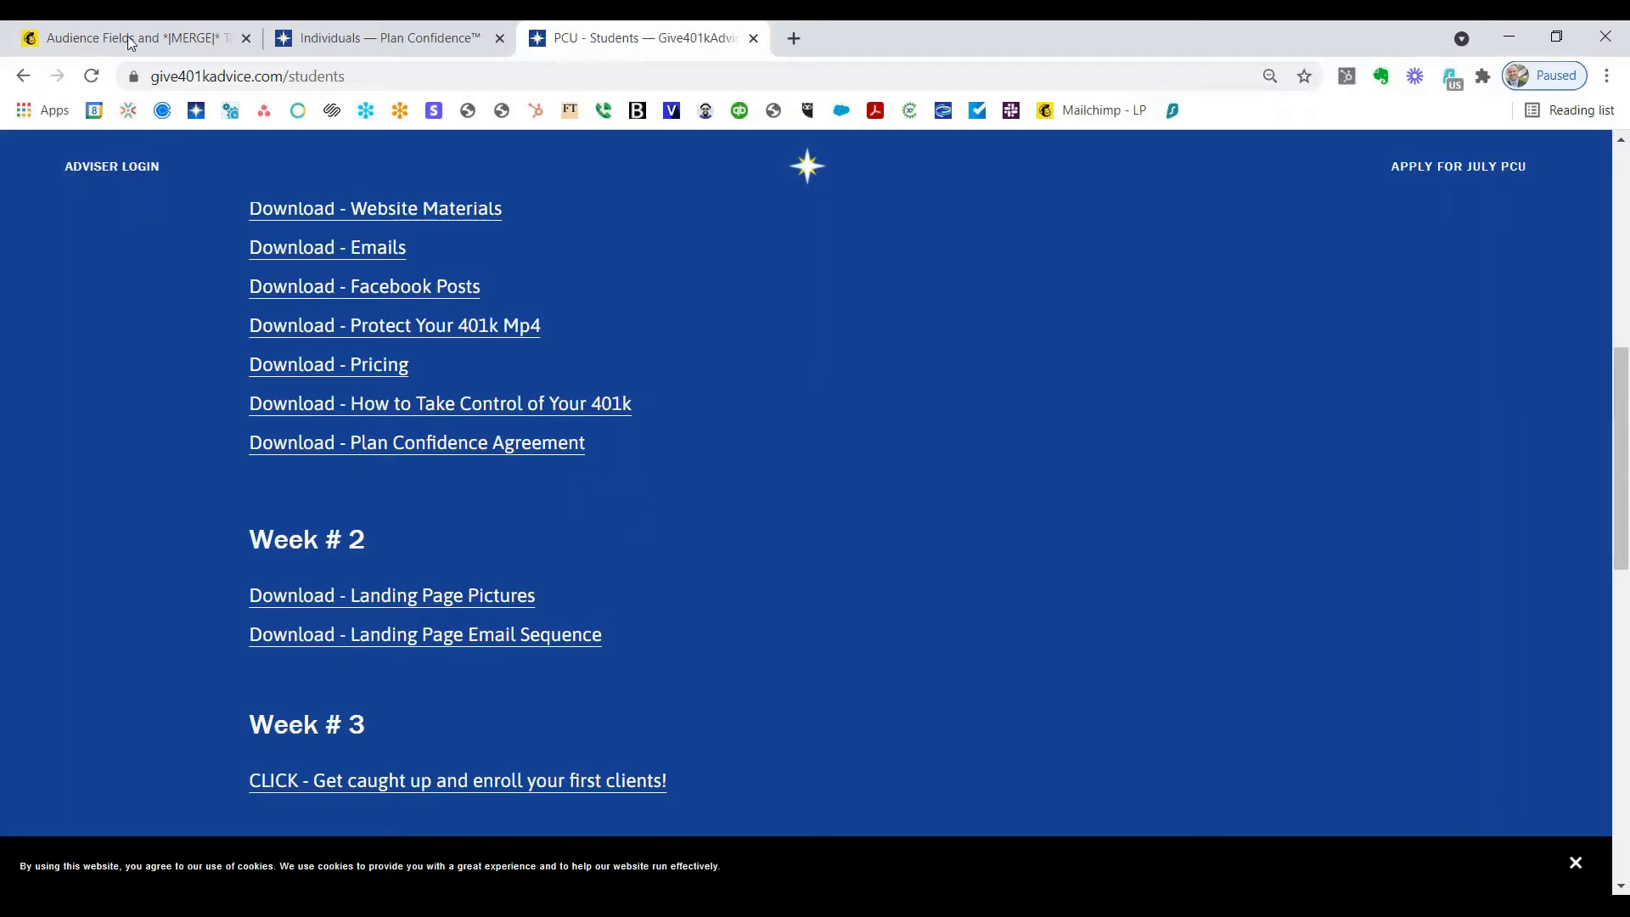
left_click(127, 36)
Step: Start a new landing page campaign from the Campaigns area
left_click(25, 163)
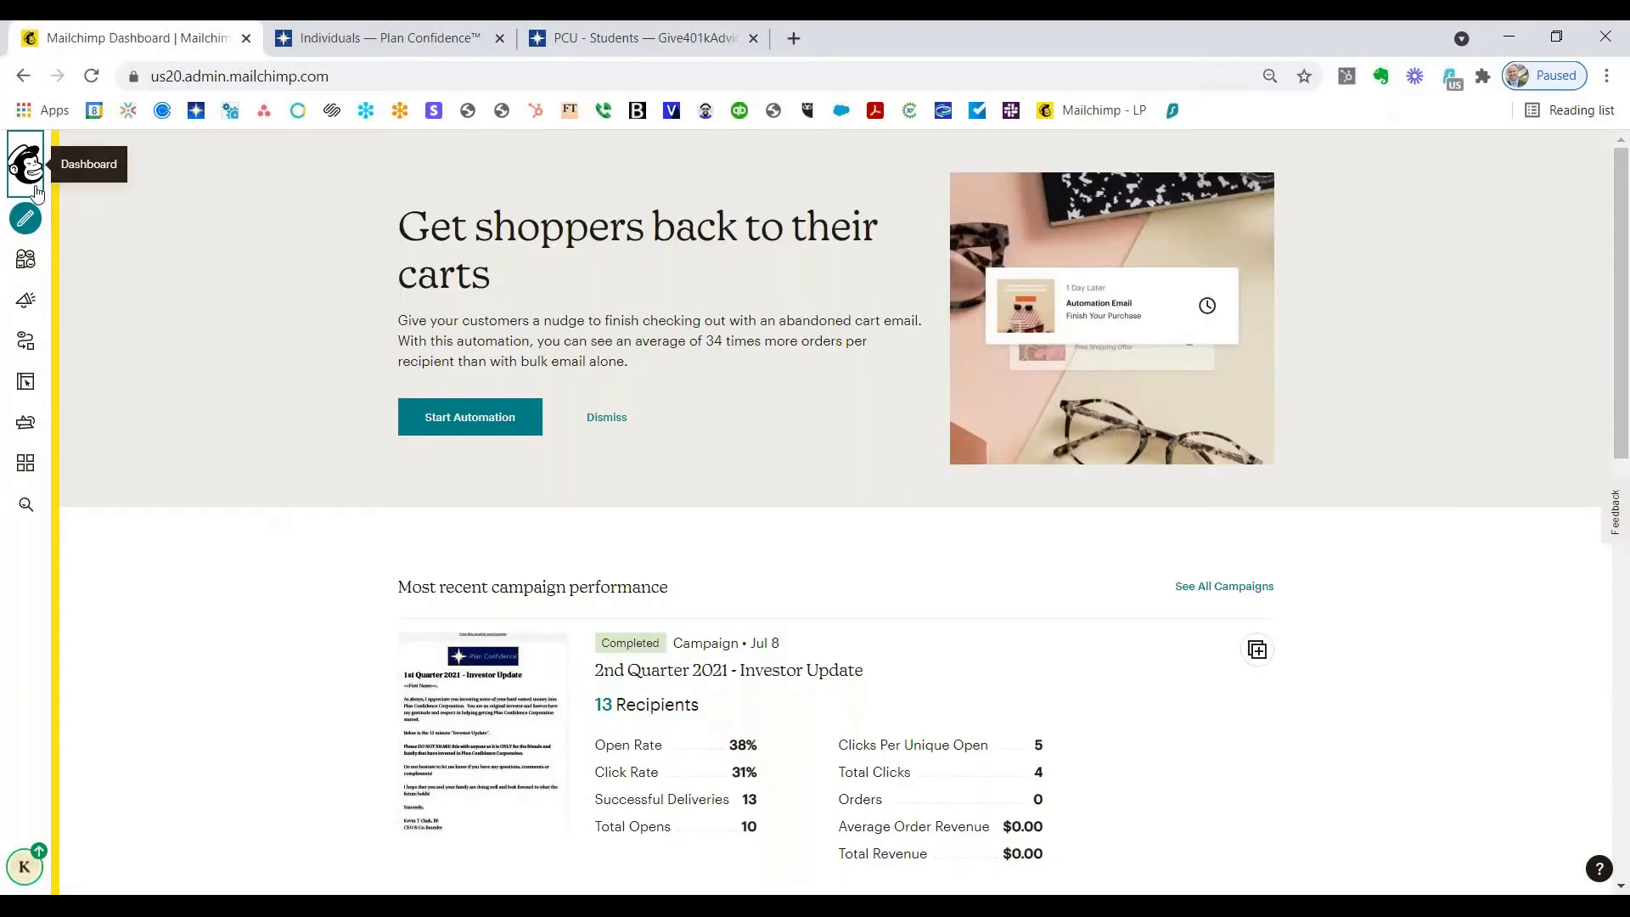
left_click(26, 299)
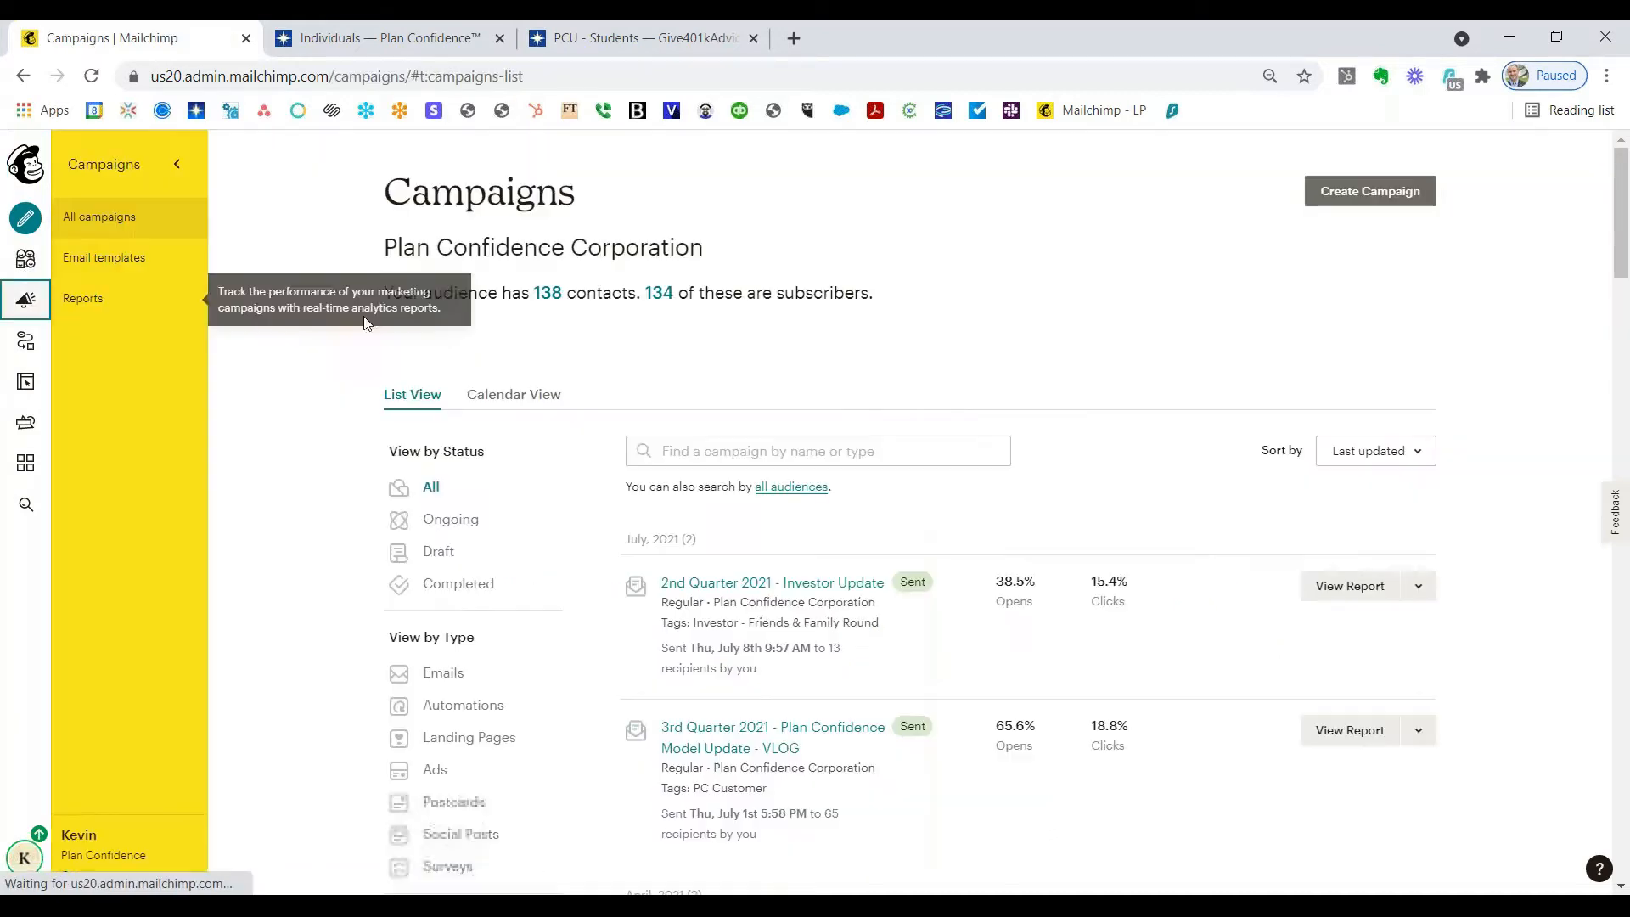
left_click(1368, 202)
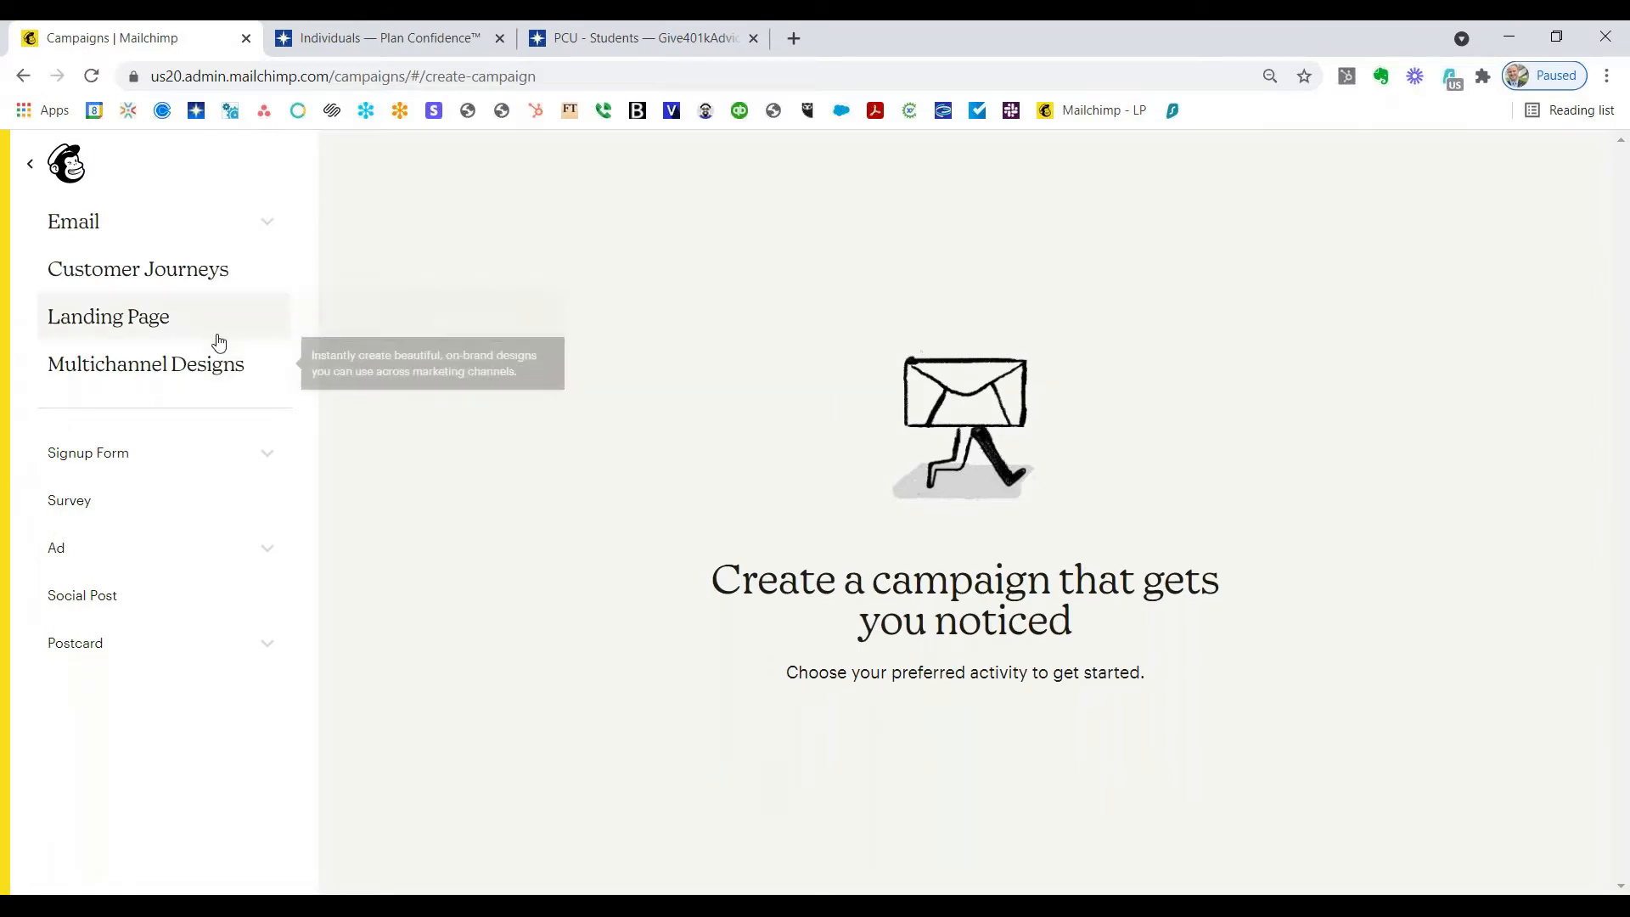
left_click(145, 326)
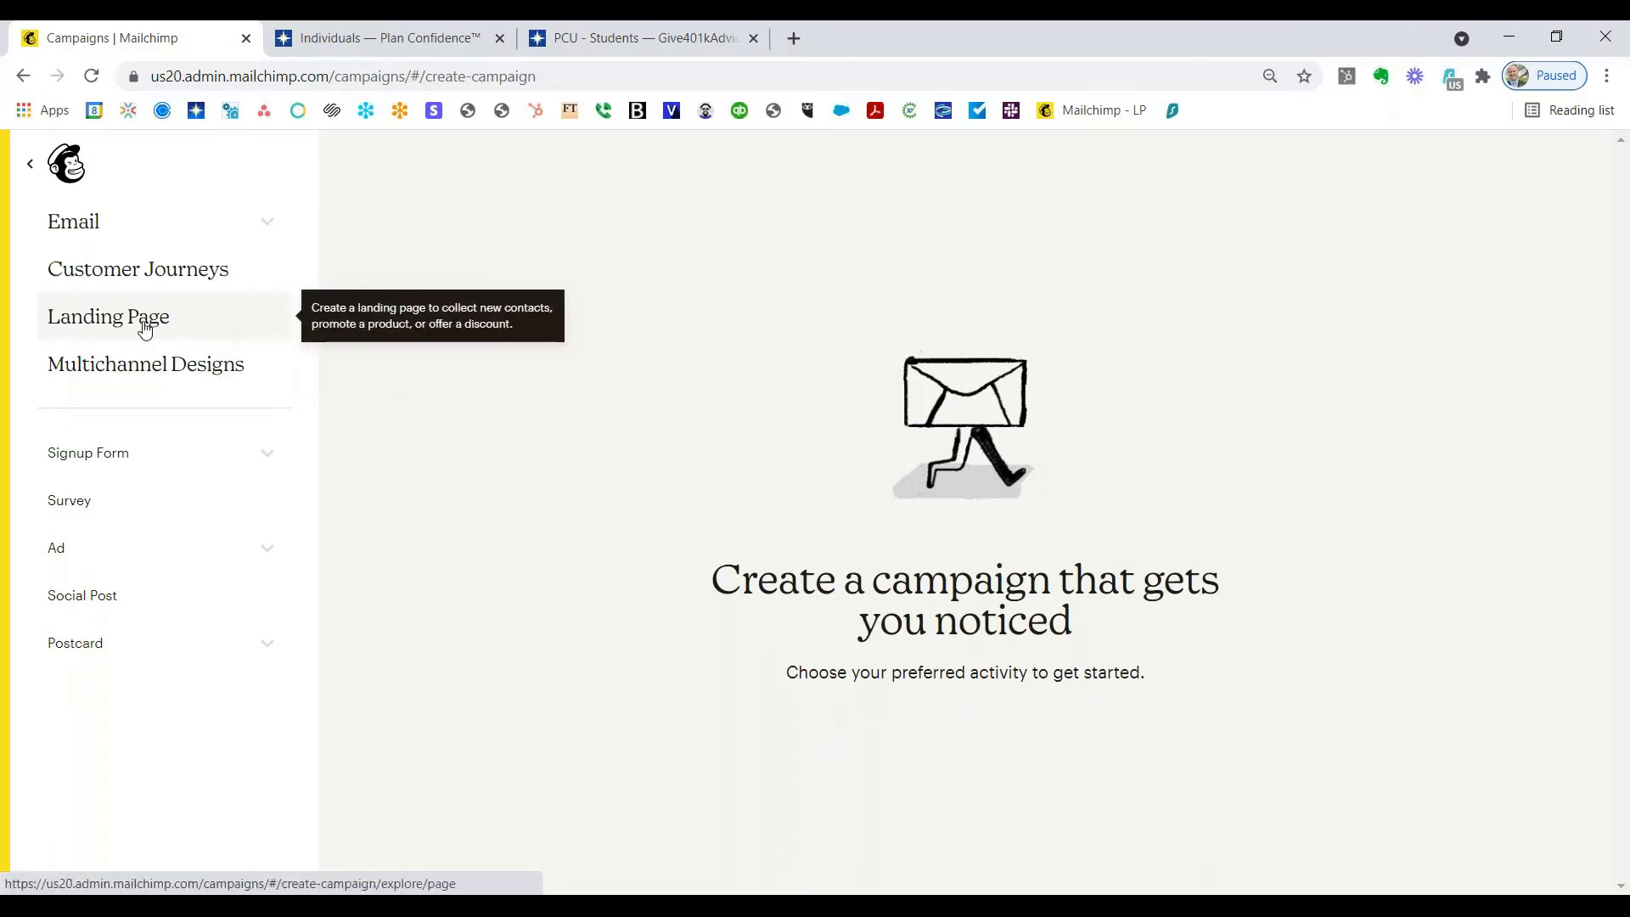
left_click(146, 329)
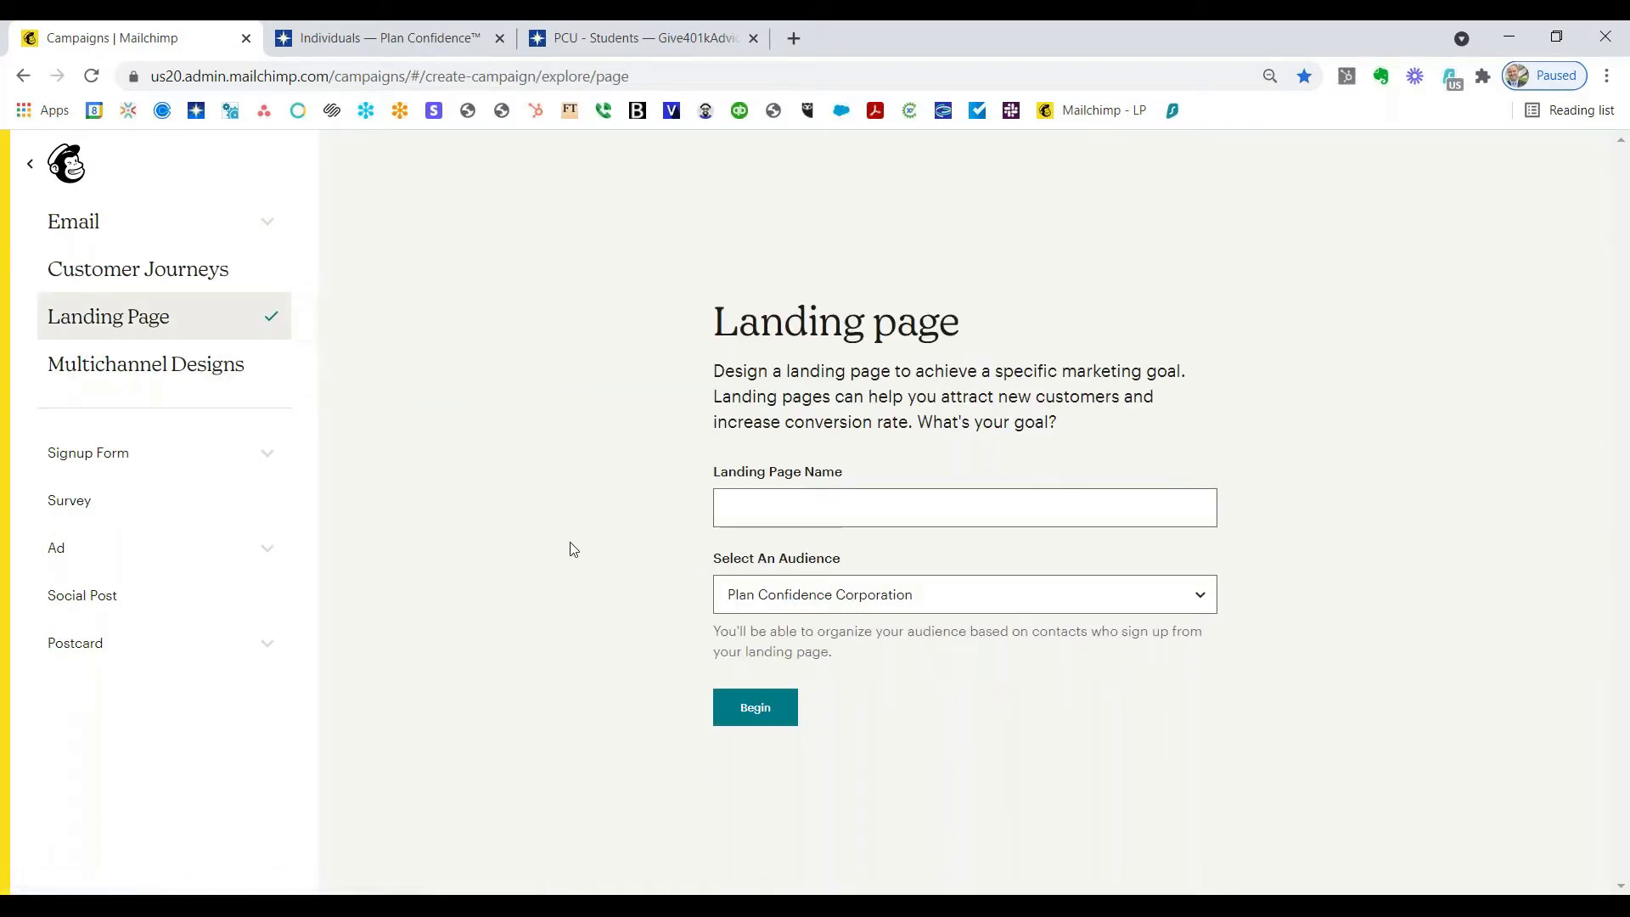
Step: Name it 'Plan Confidence - How To Guide' for the Plan Confidence Corporation audience and begin
left_click(726, 509)
key("Down")
key("Down")
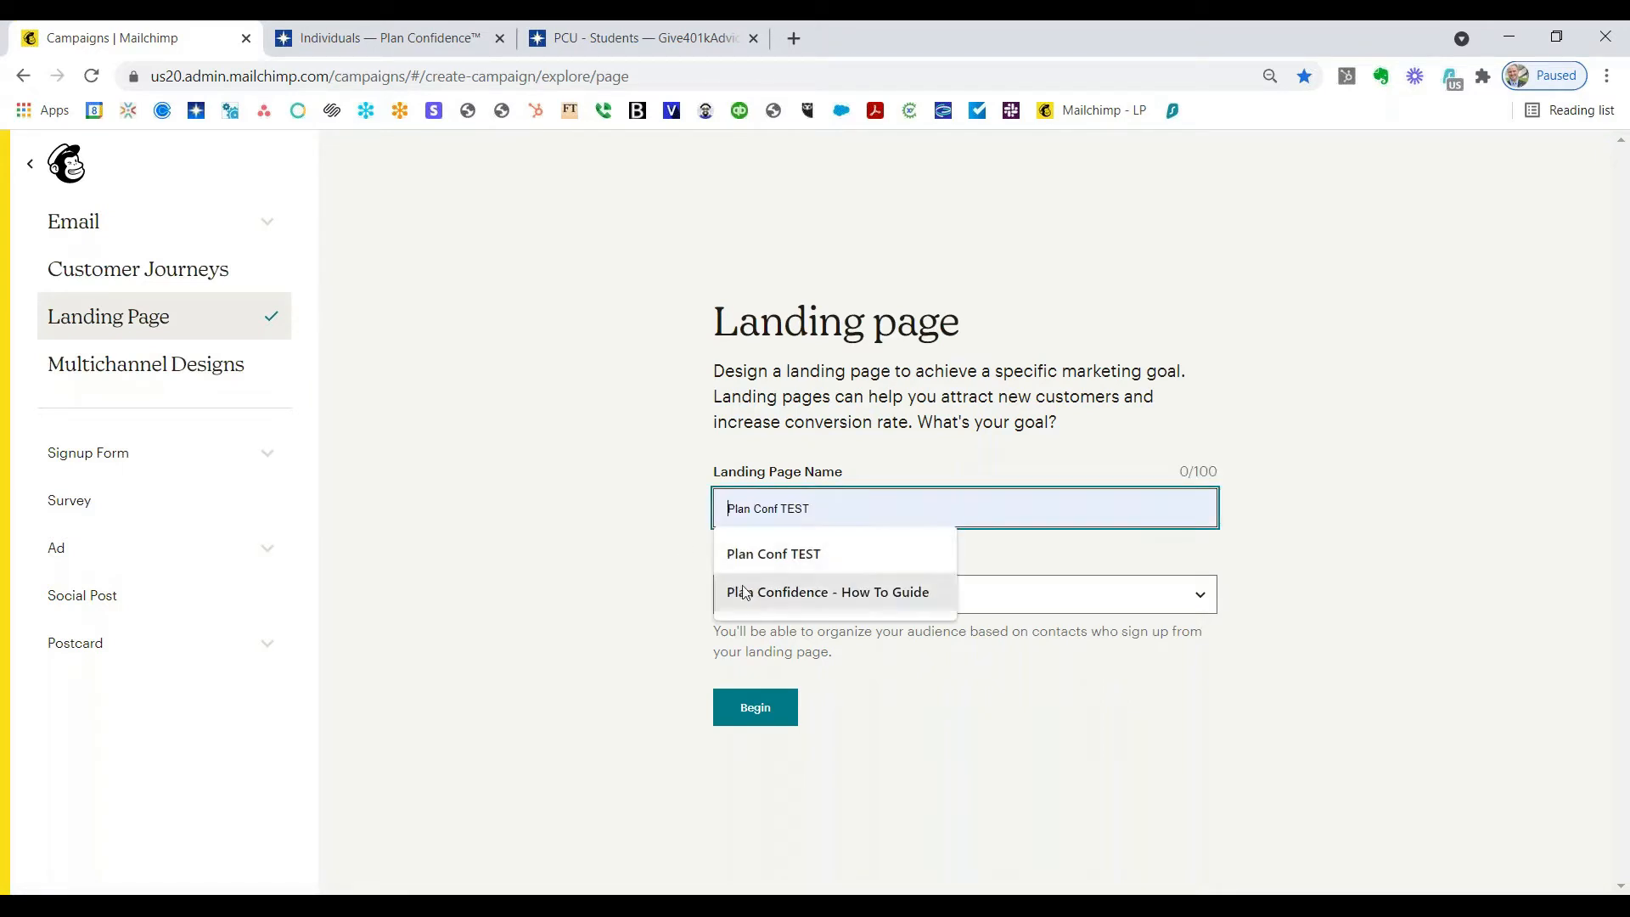
key("Return")
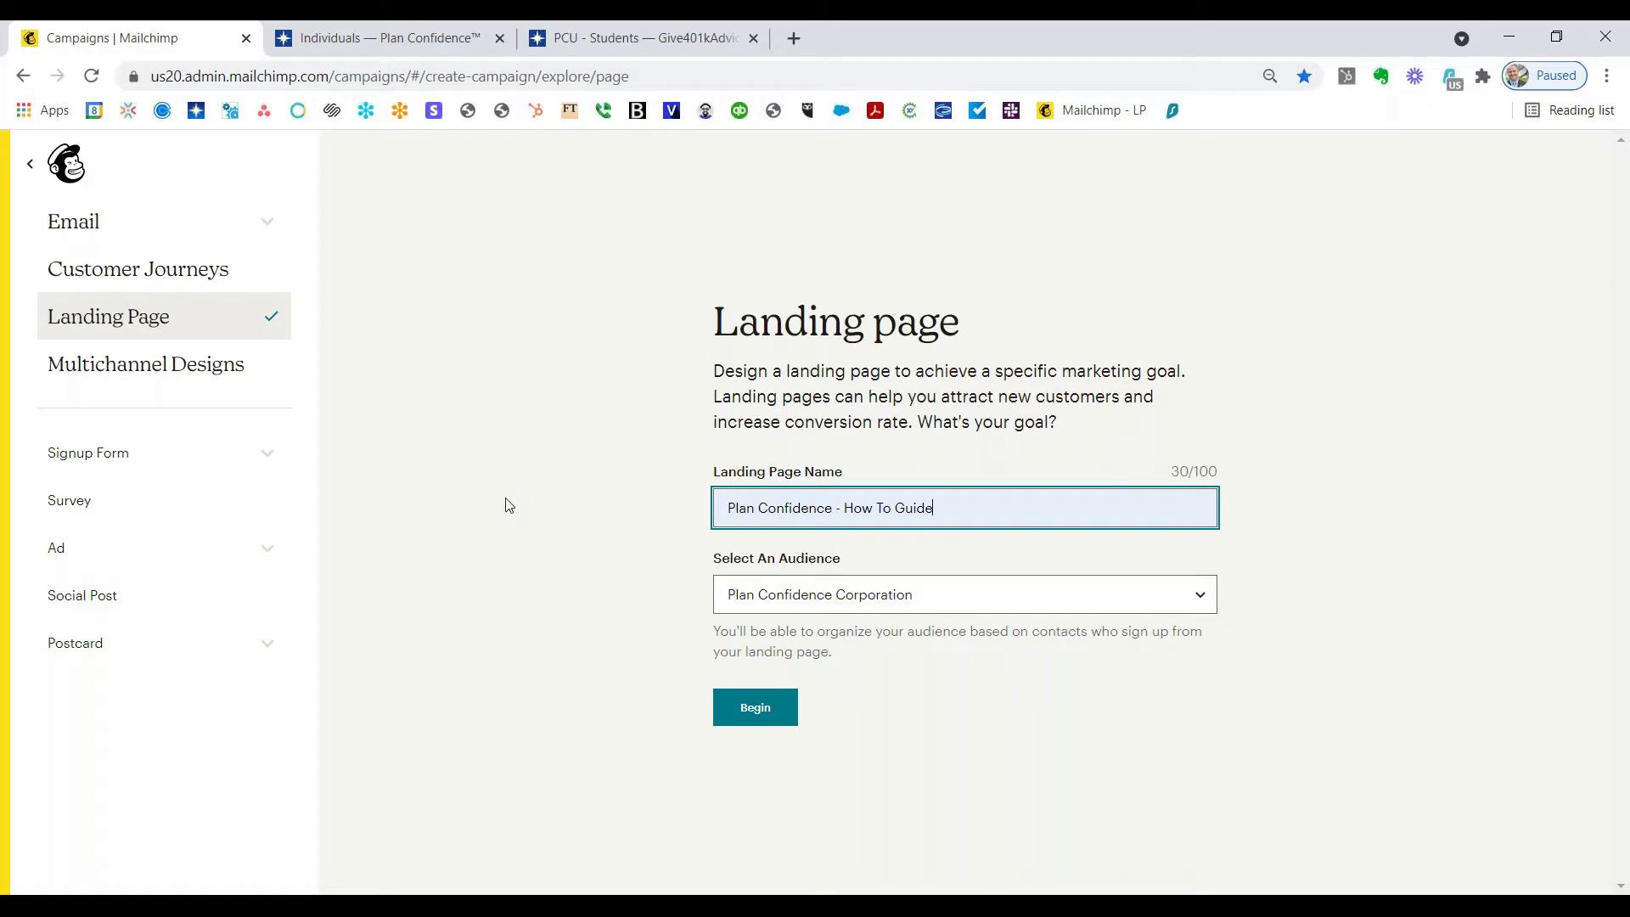
left_click(753, 717)
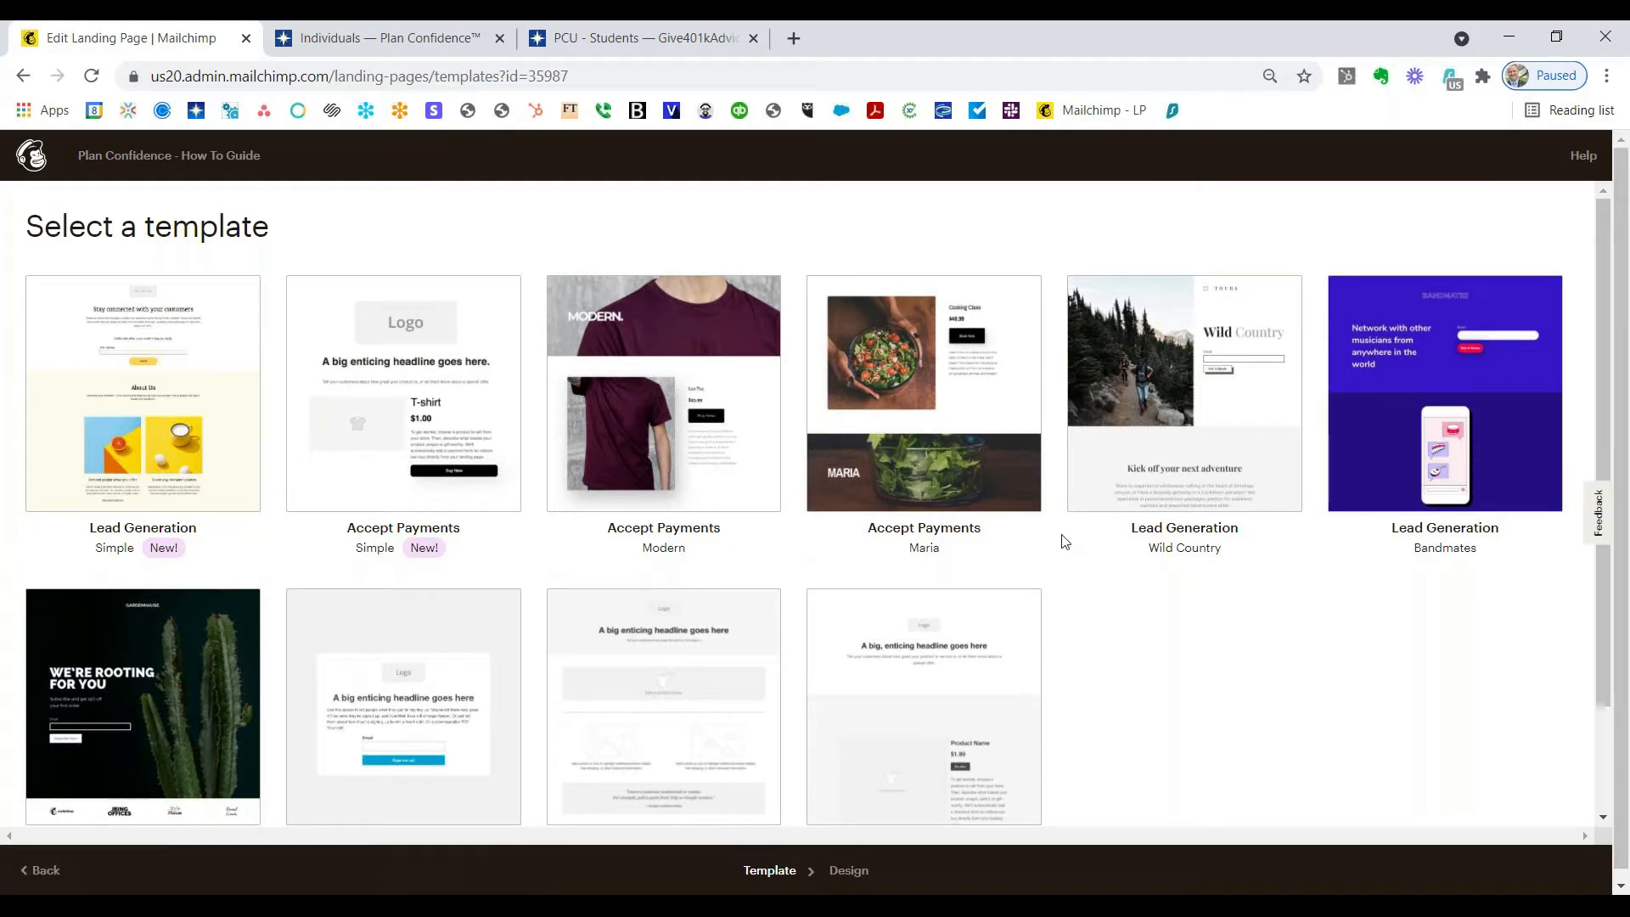
Step: Pick the Lead Generation – Wild Country template
left_click(1191, 413)
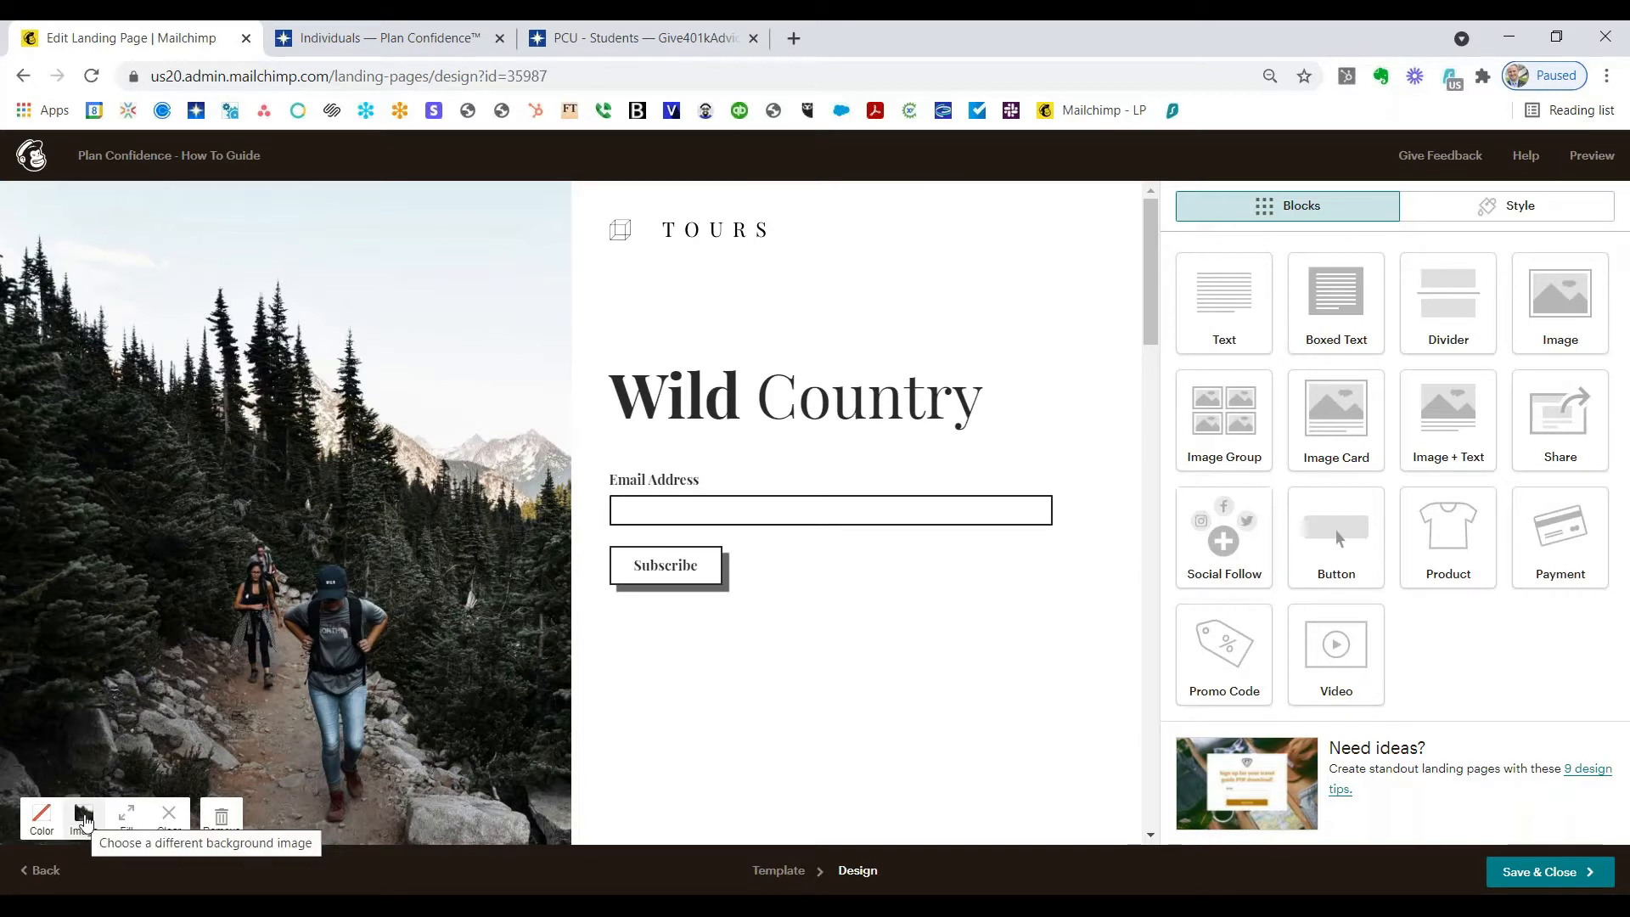
Step: Upload Picture1 as the header background image and set it to Fit
left_click(83, 816)
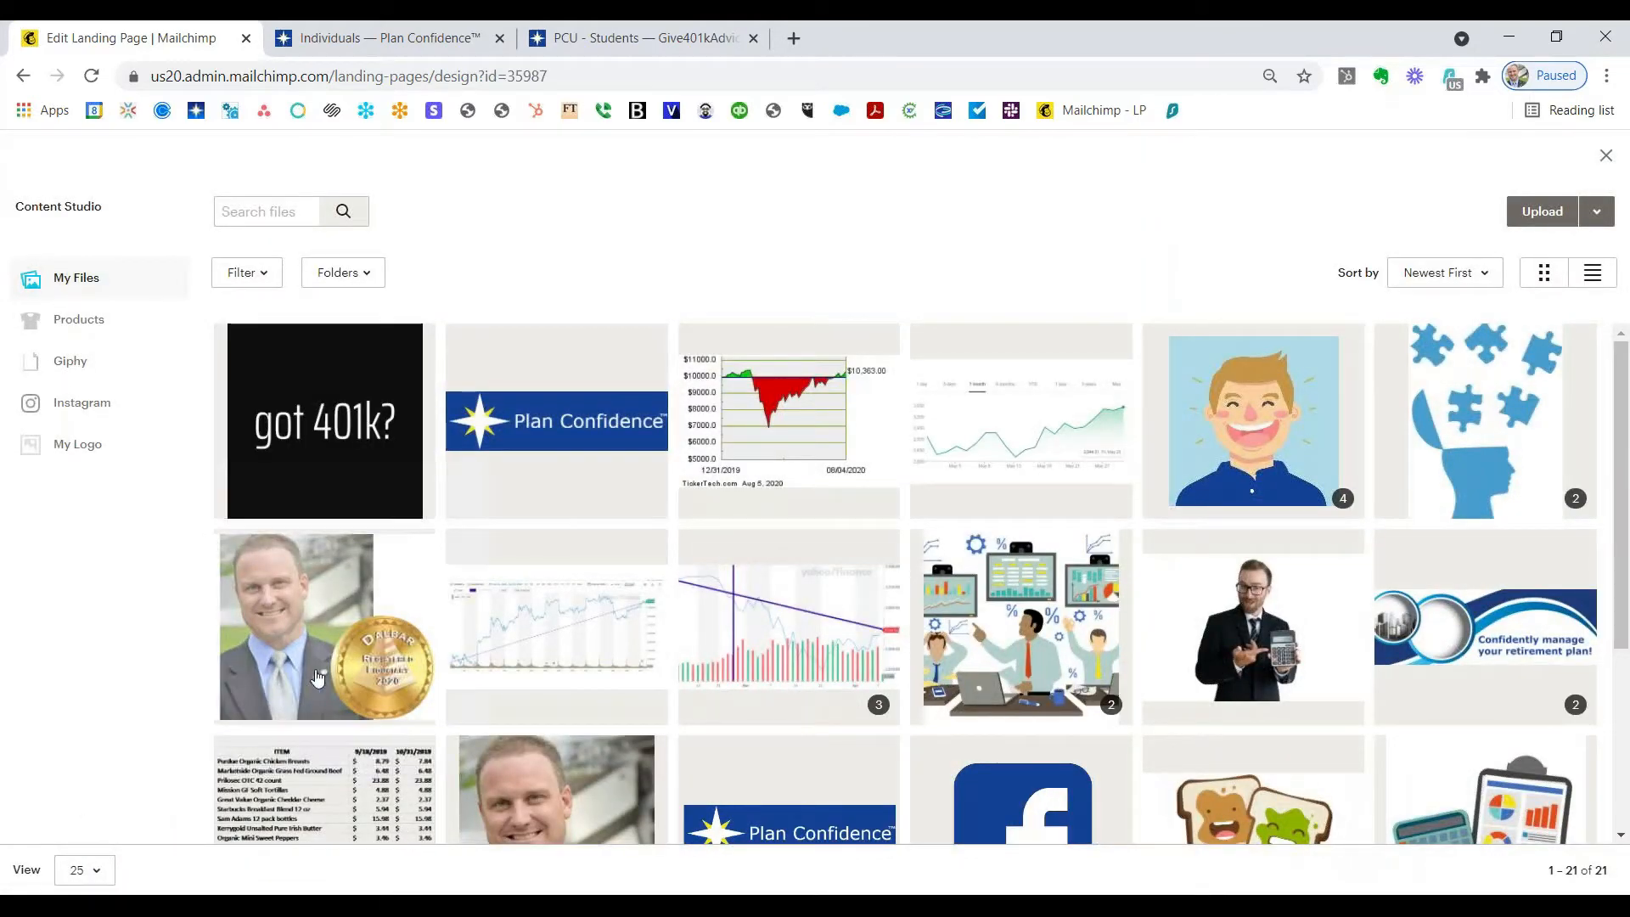
left_click(1526, 223)
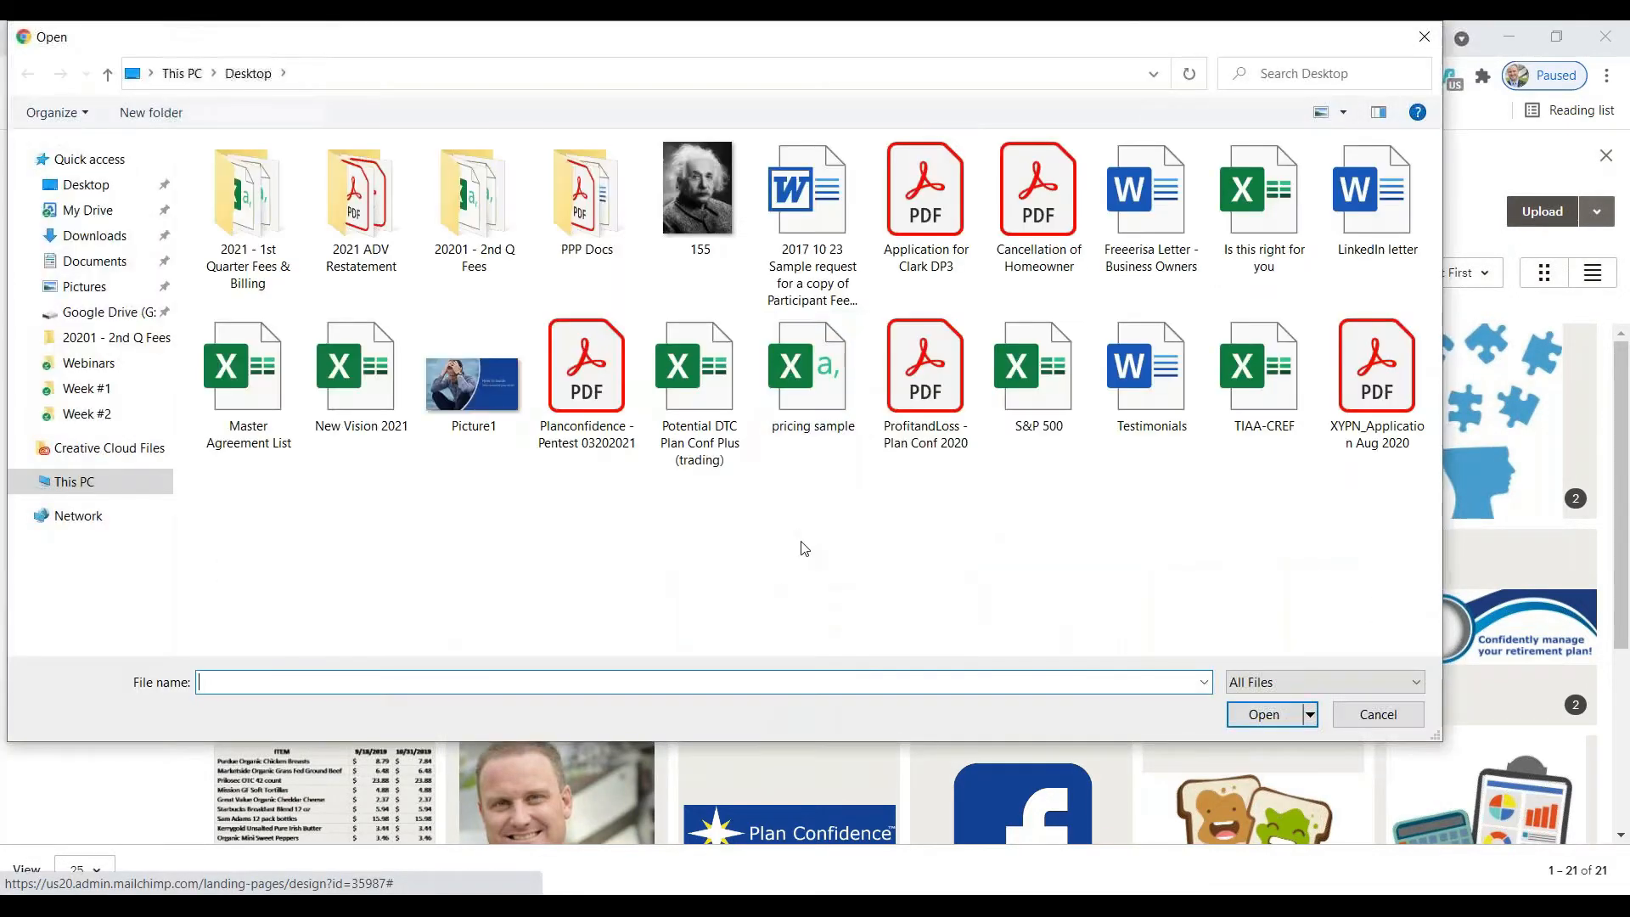
left_click(472, 386)
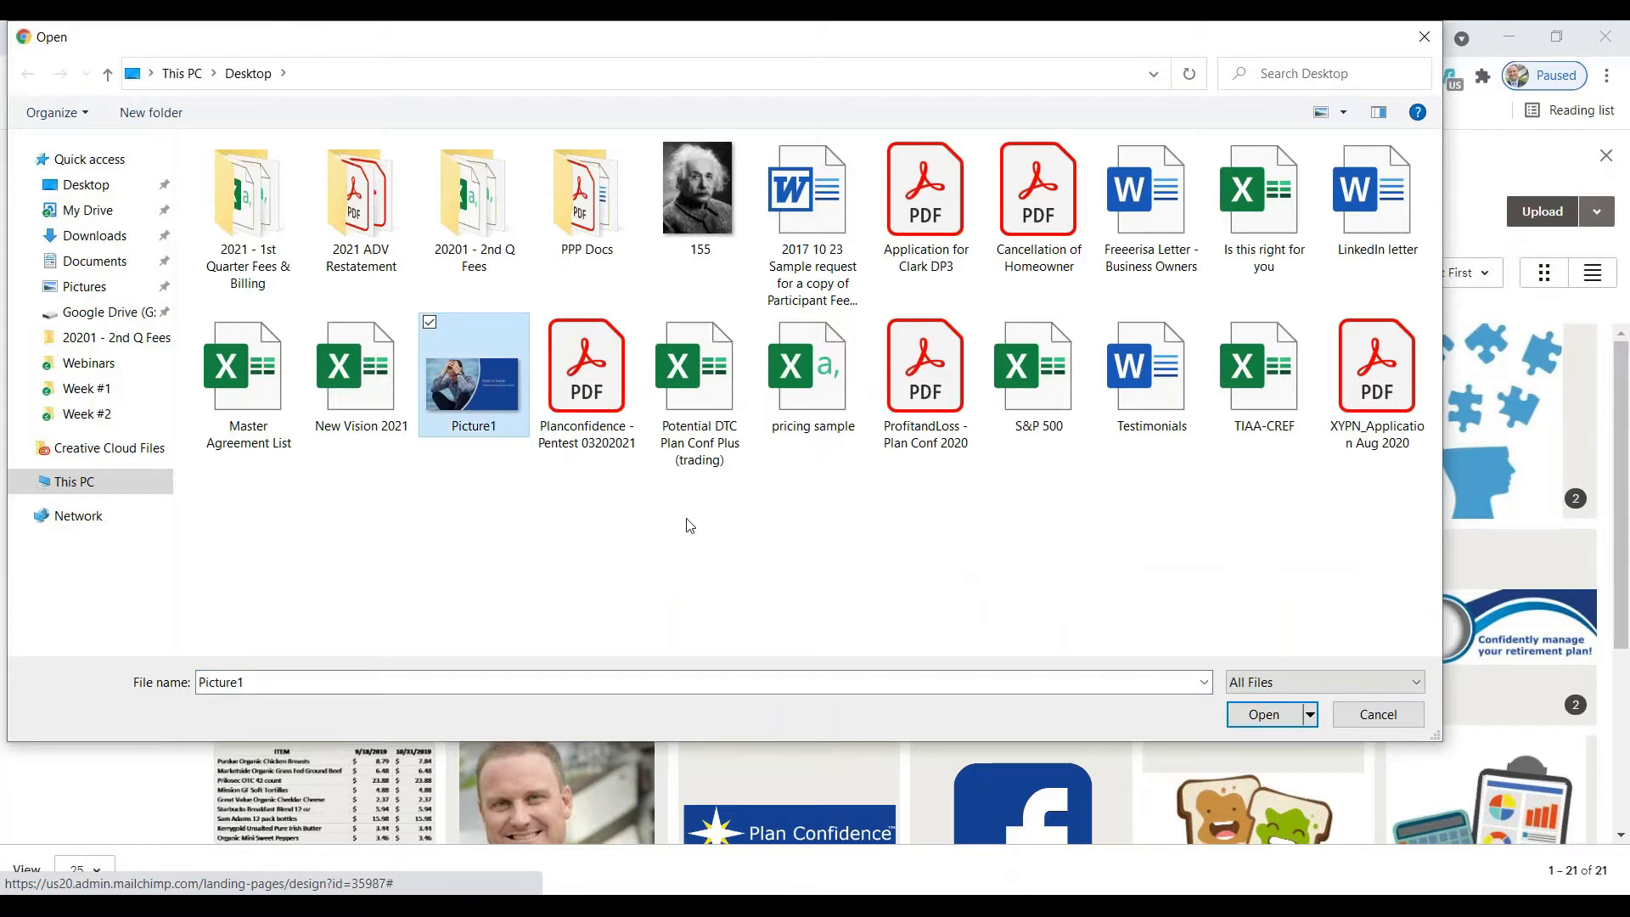
left_click(1253, 716)
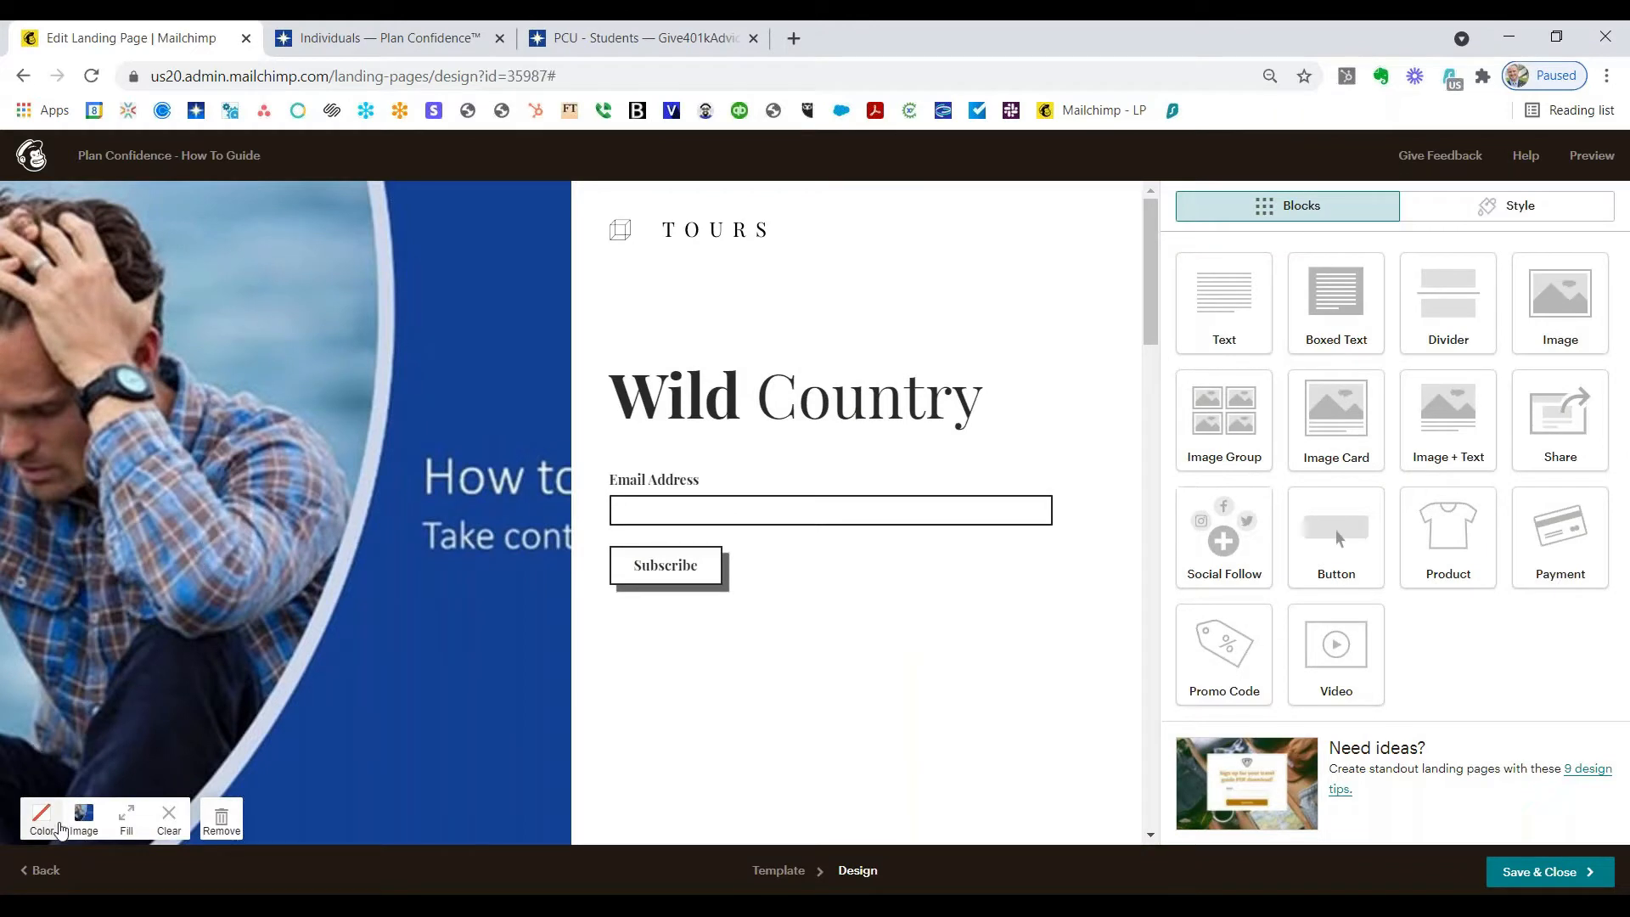
left_click(123, 830)
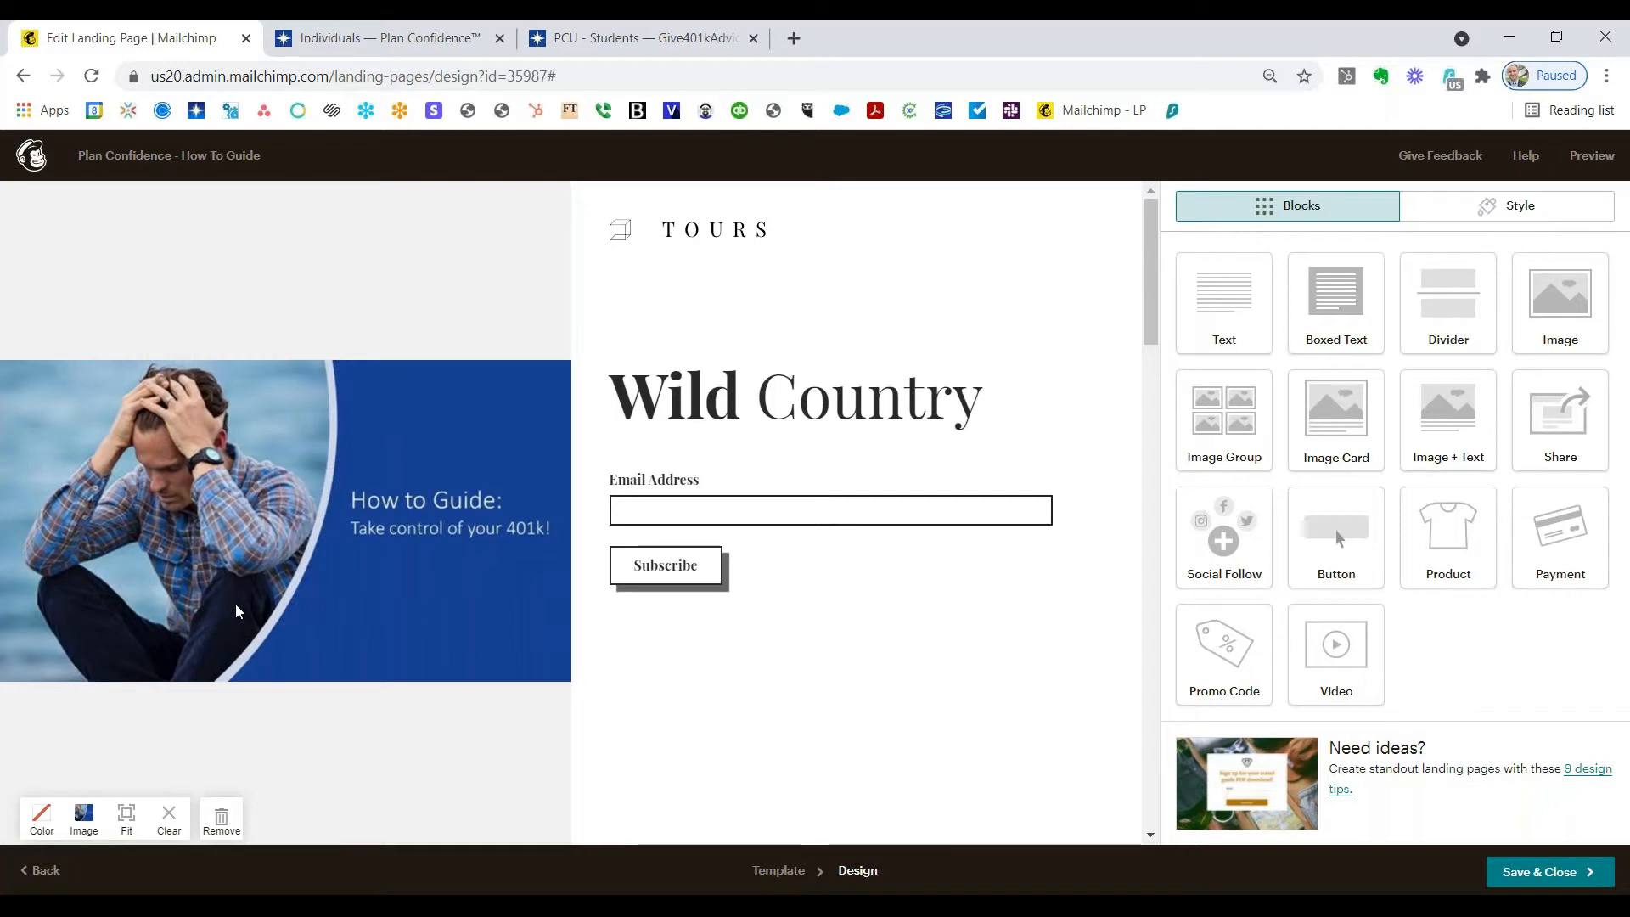
Step: Set the header section's background colour to hex #154399 blue
scroll(257, 650, "down", 1)
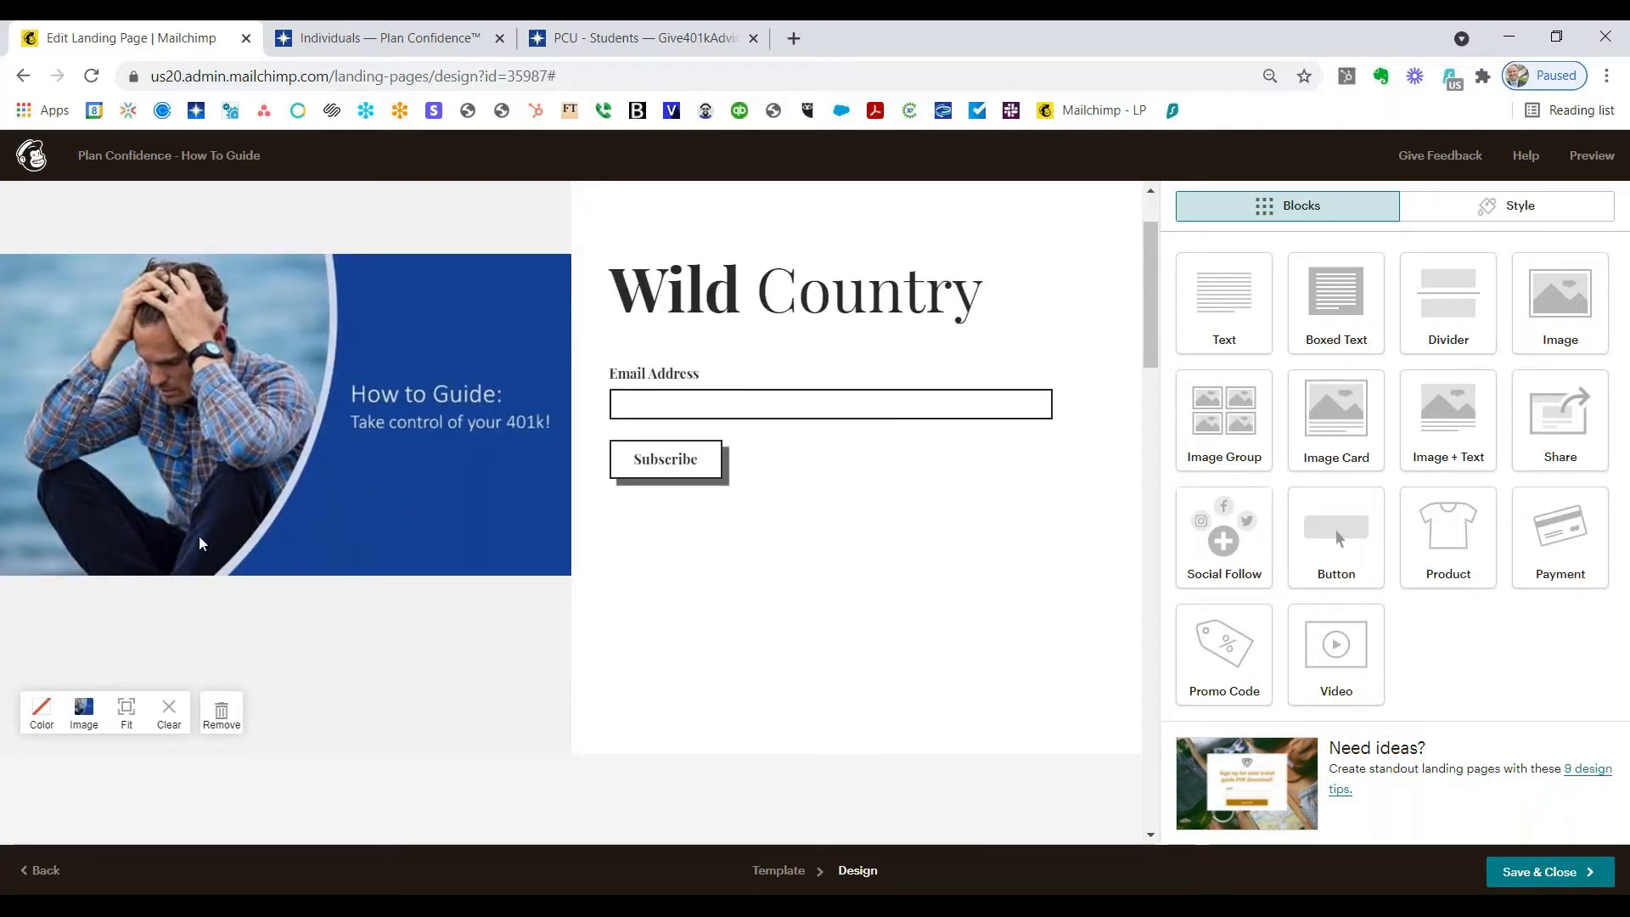
left_click(41, 711)
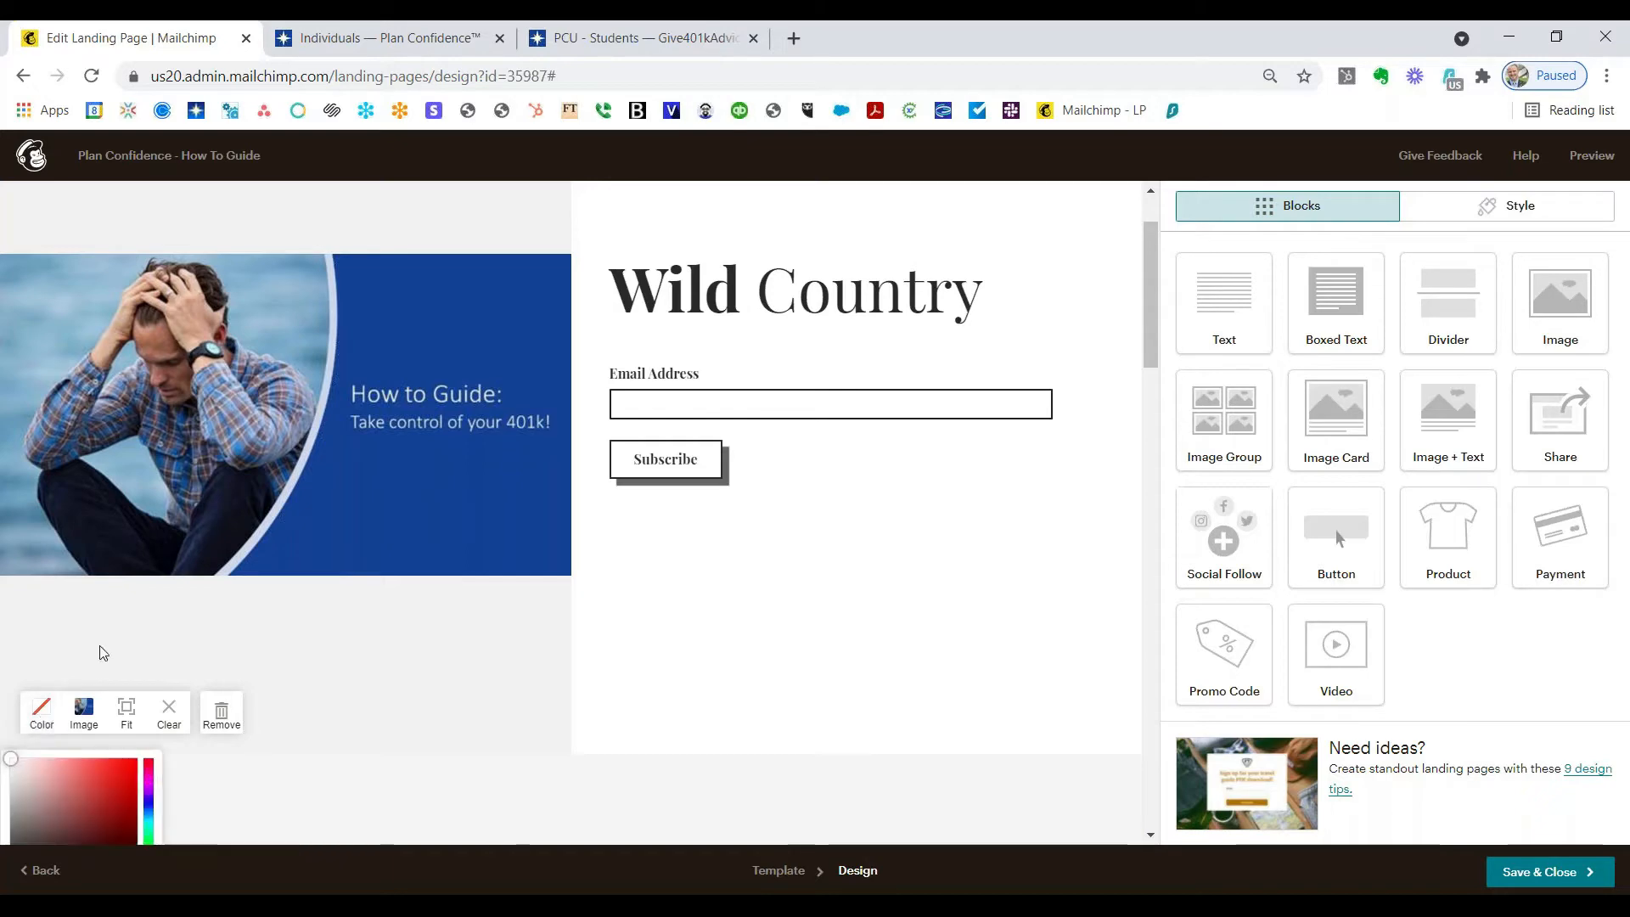
scroll(100, 652, "down", 4)
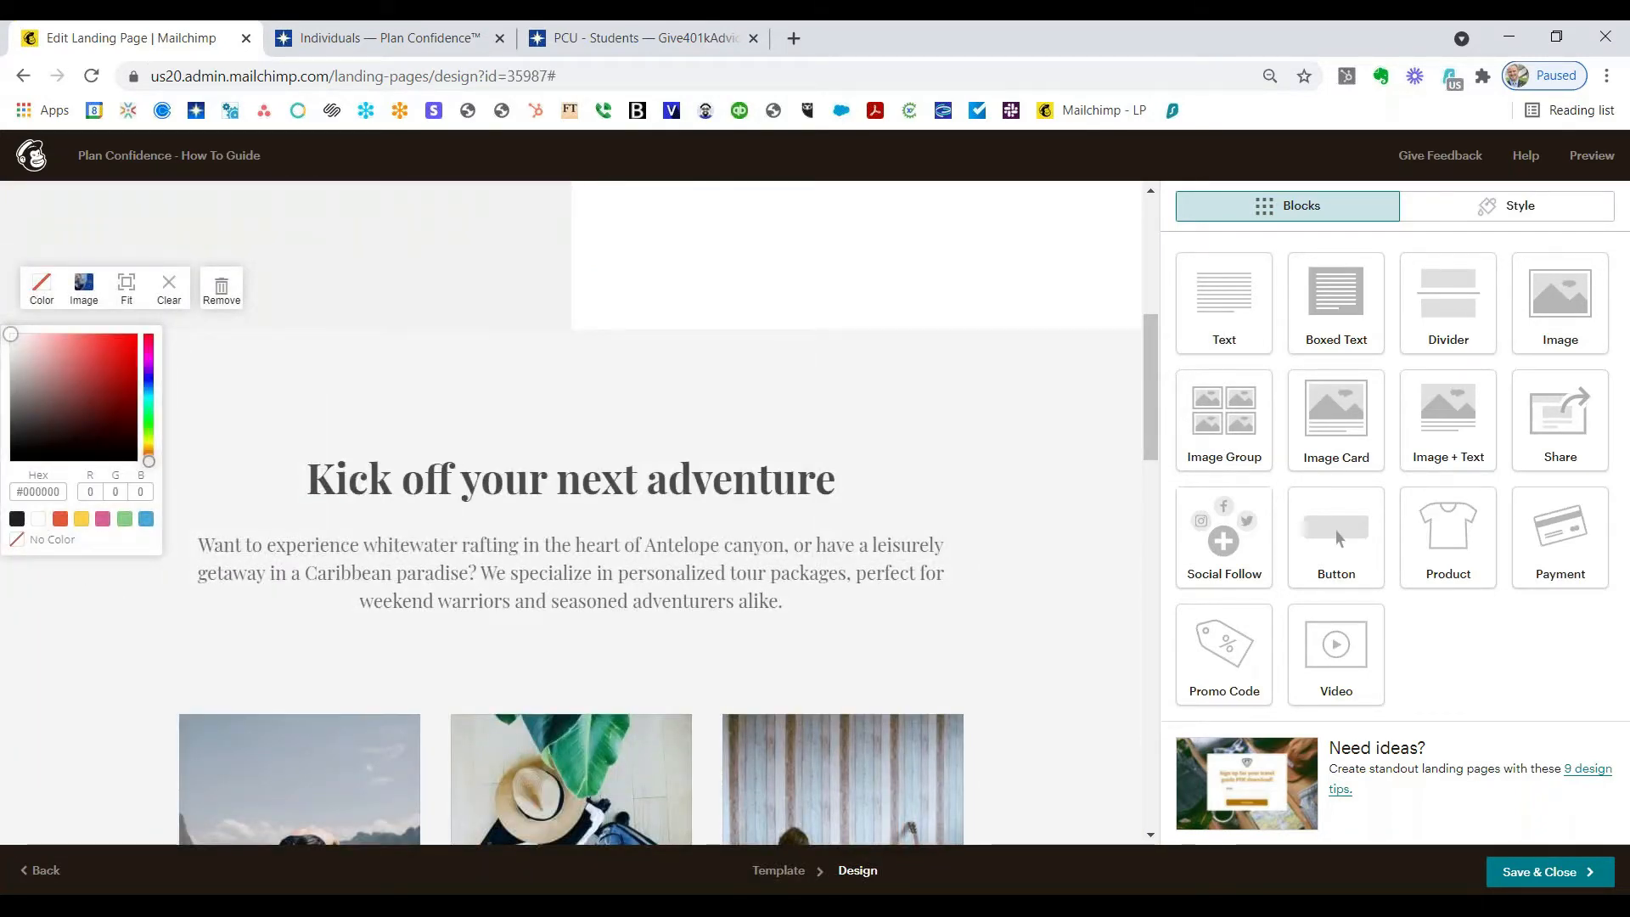
left_click(39, 491)
key("Down")
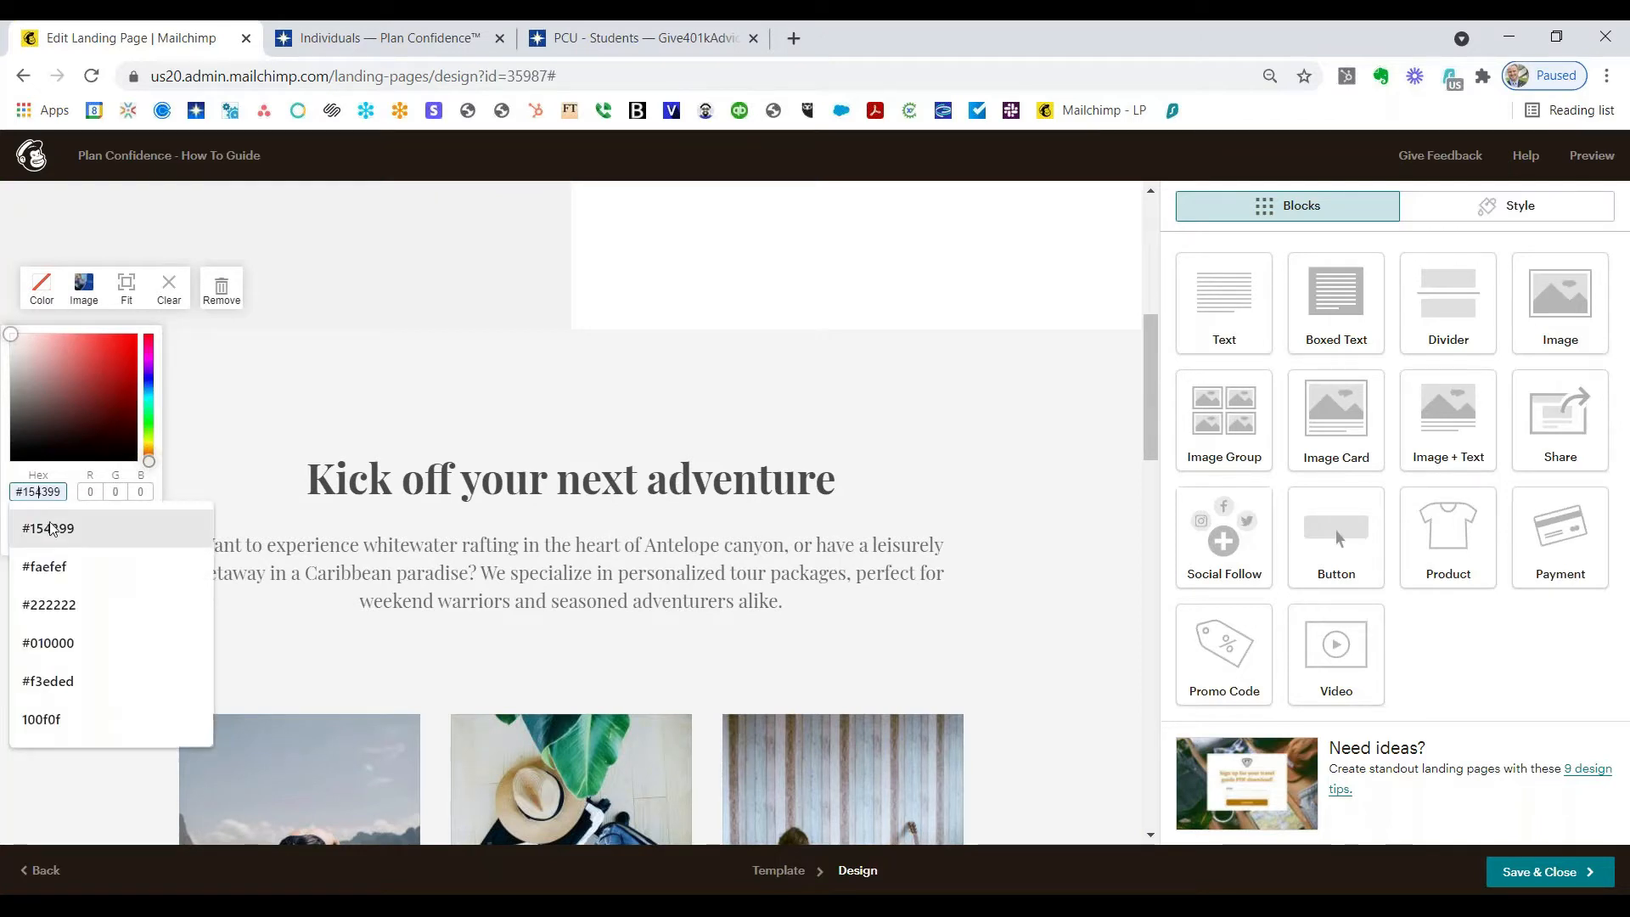
key("Return")
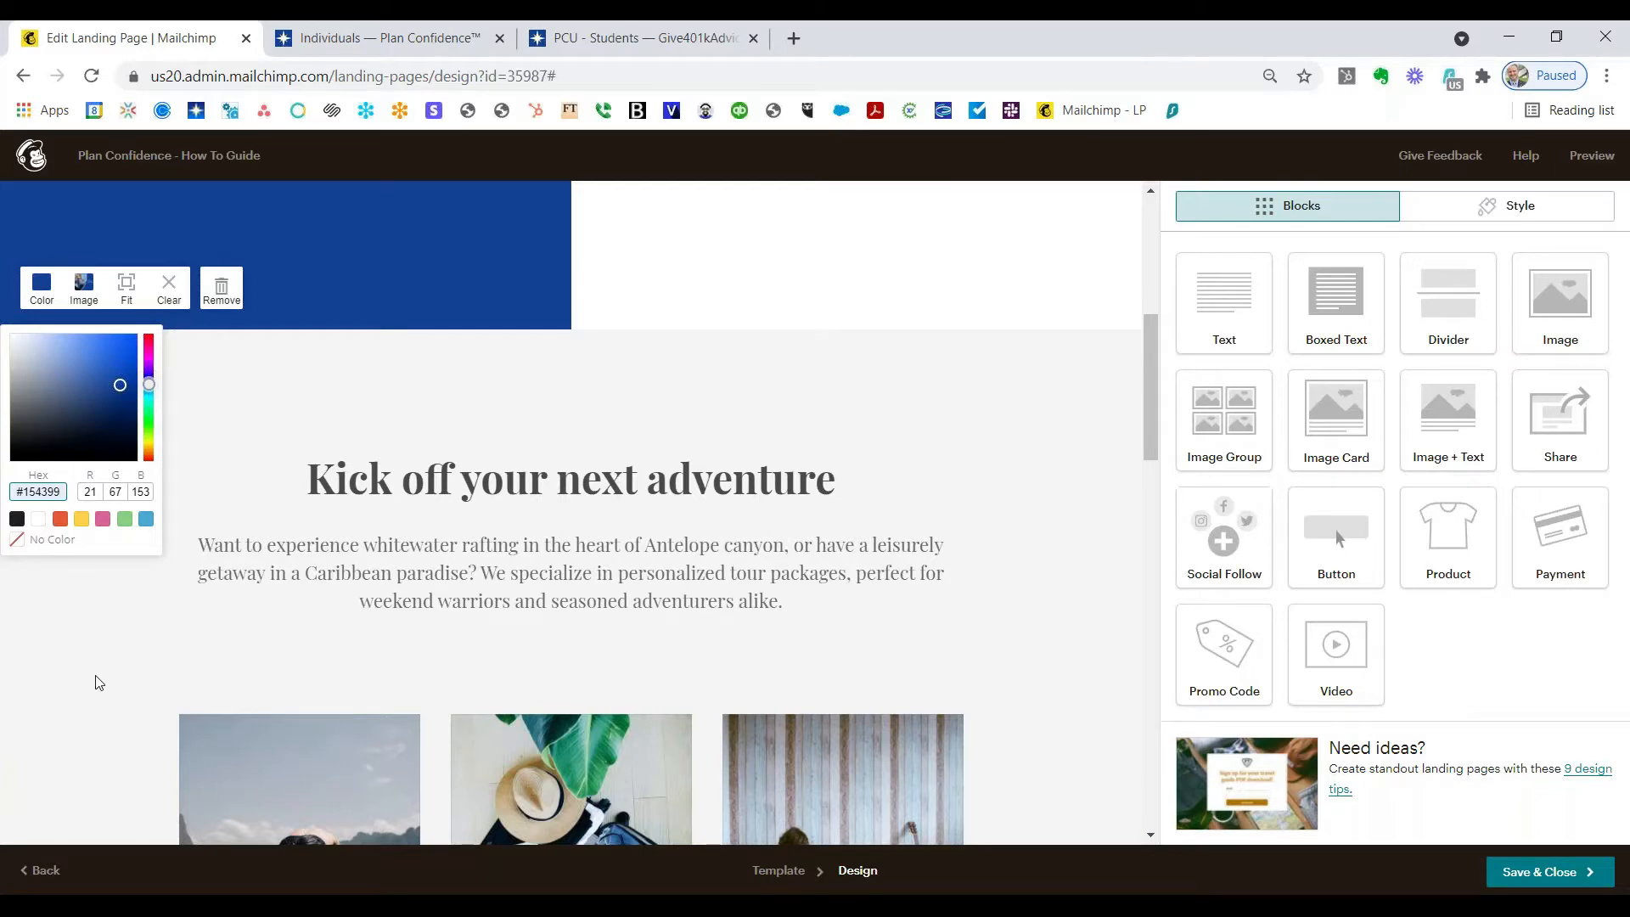
scroll(203, 672, "up", 6)
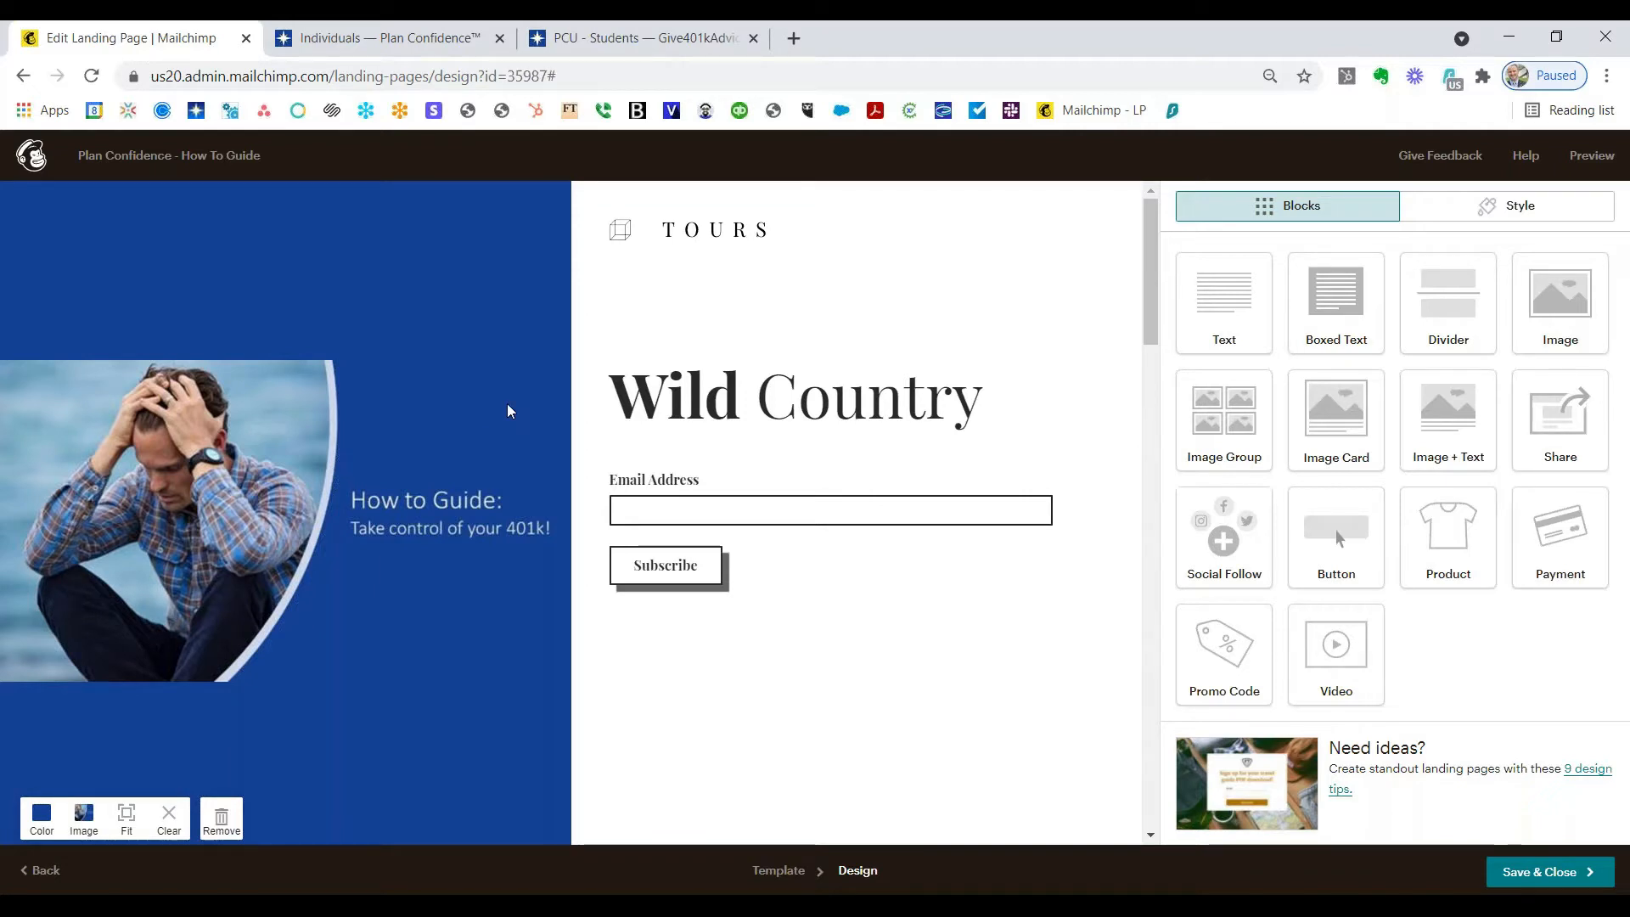
Step: Delete the TOURS logo block and confirm the deletion
mouse_move(675, 244)
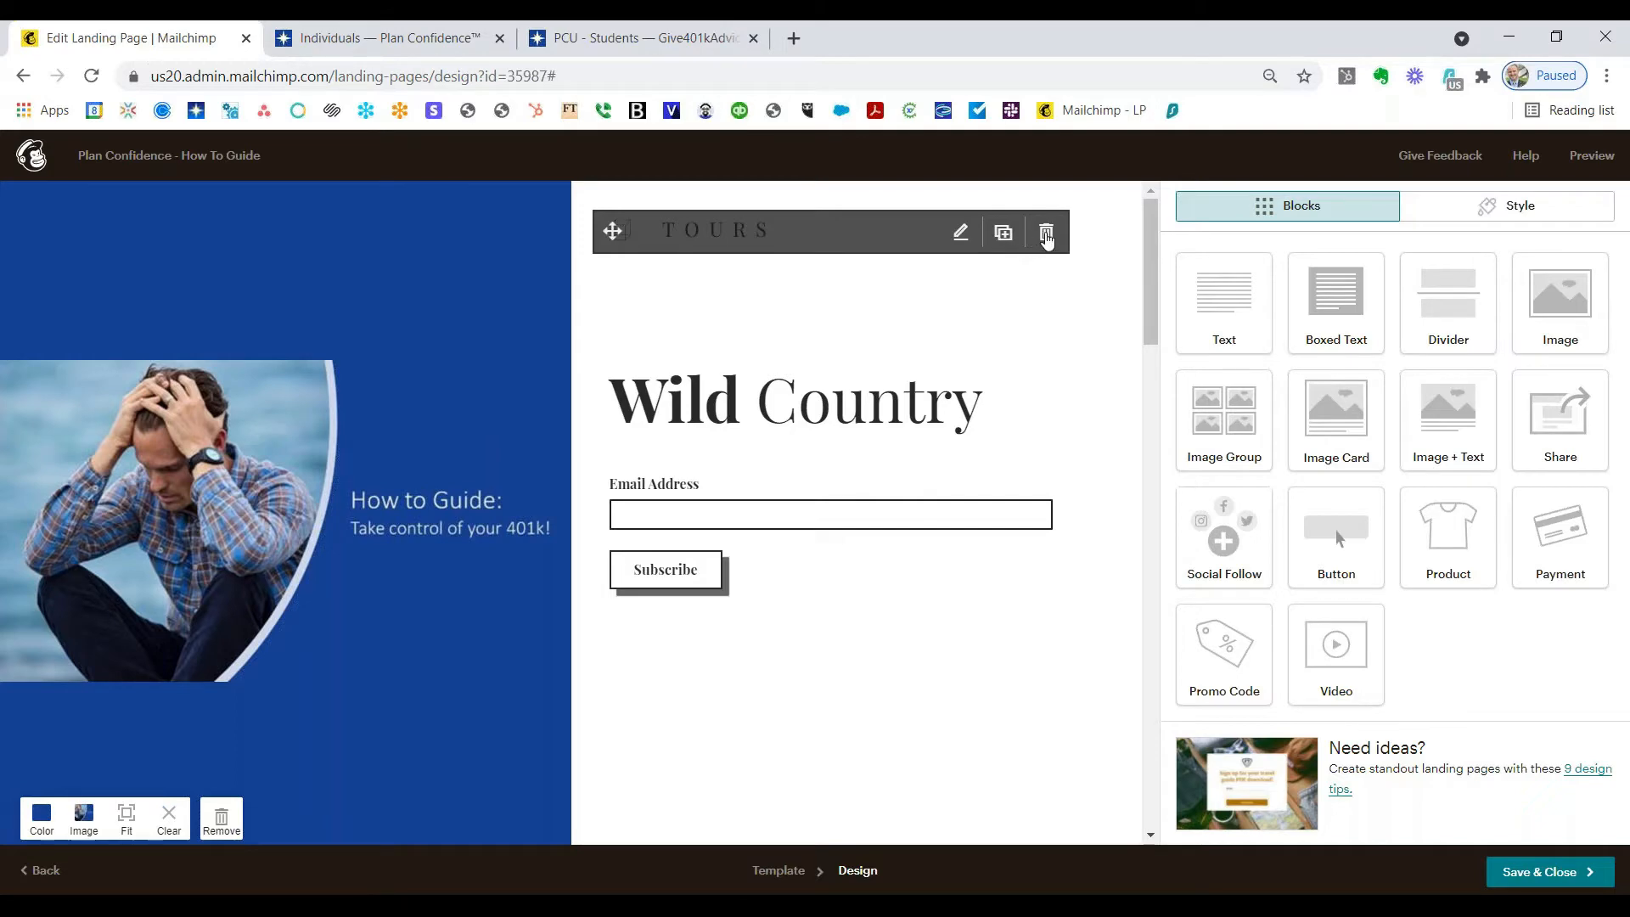
left_click(1047, 232)
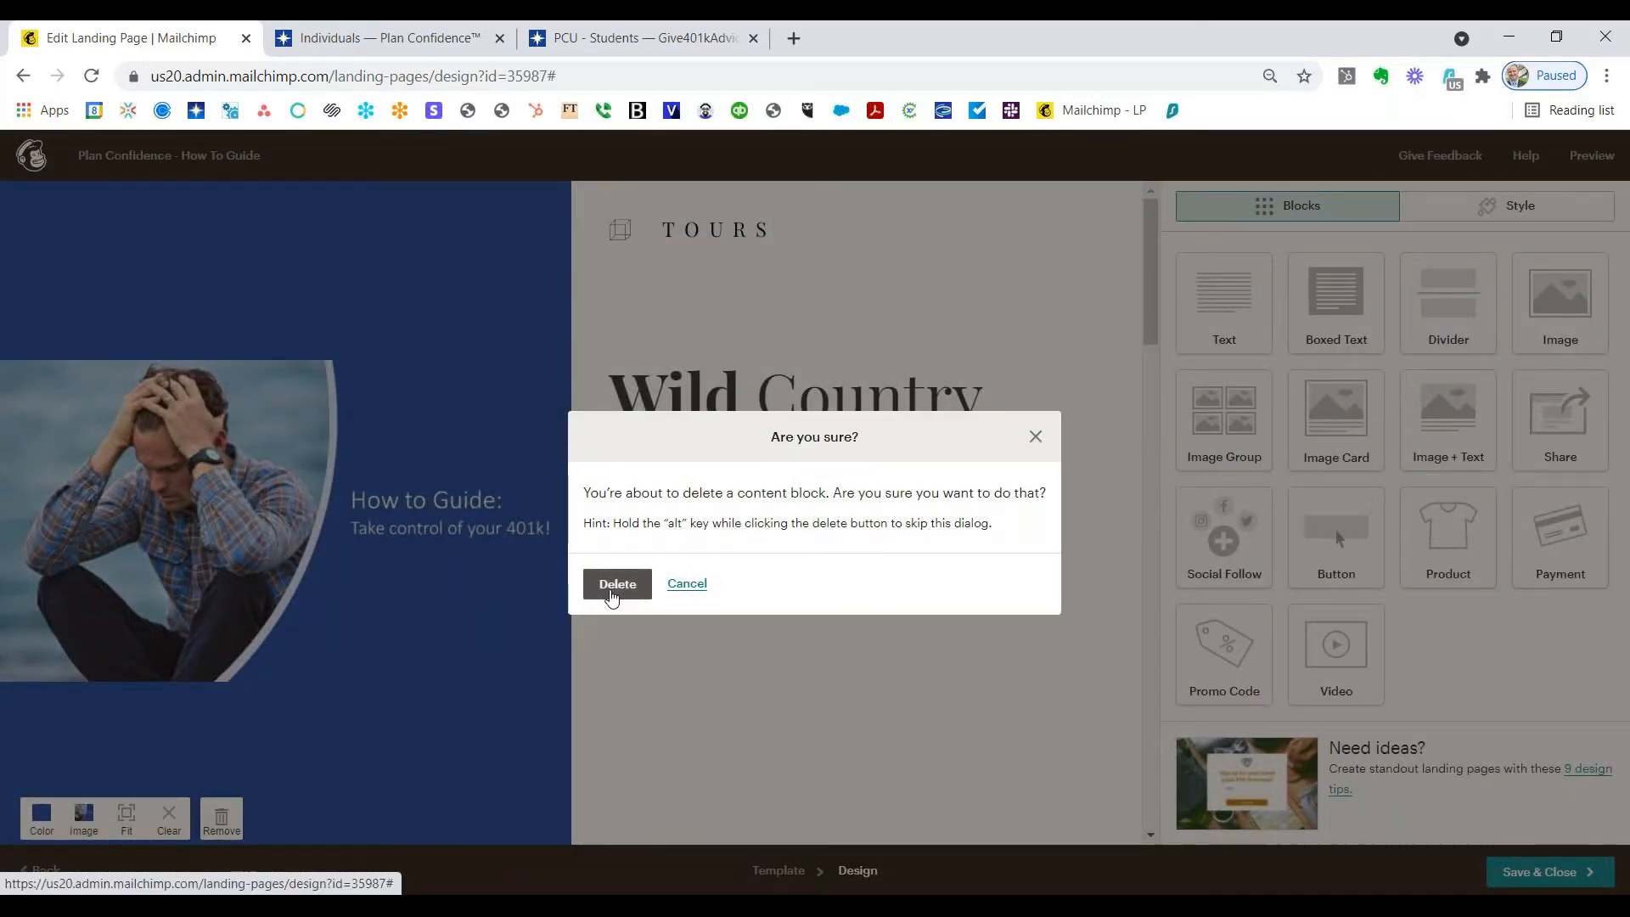
left_click(613, 599)
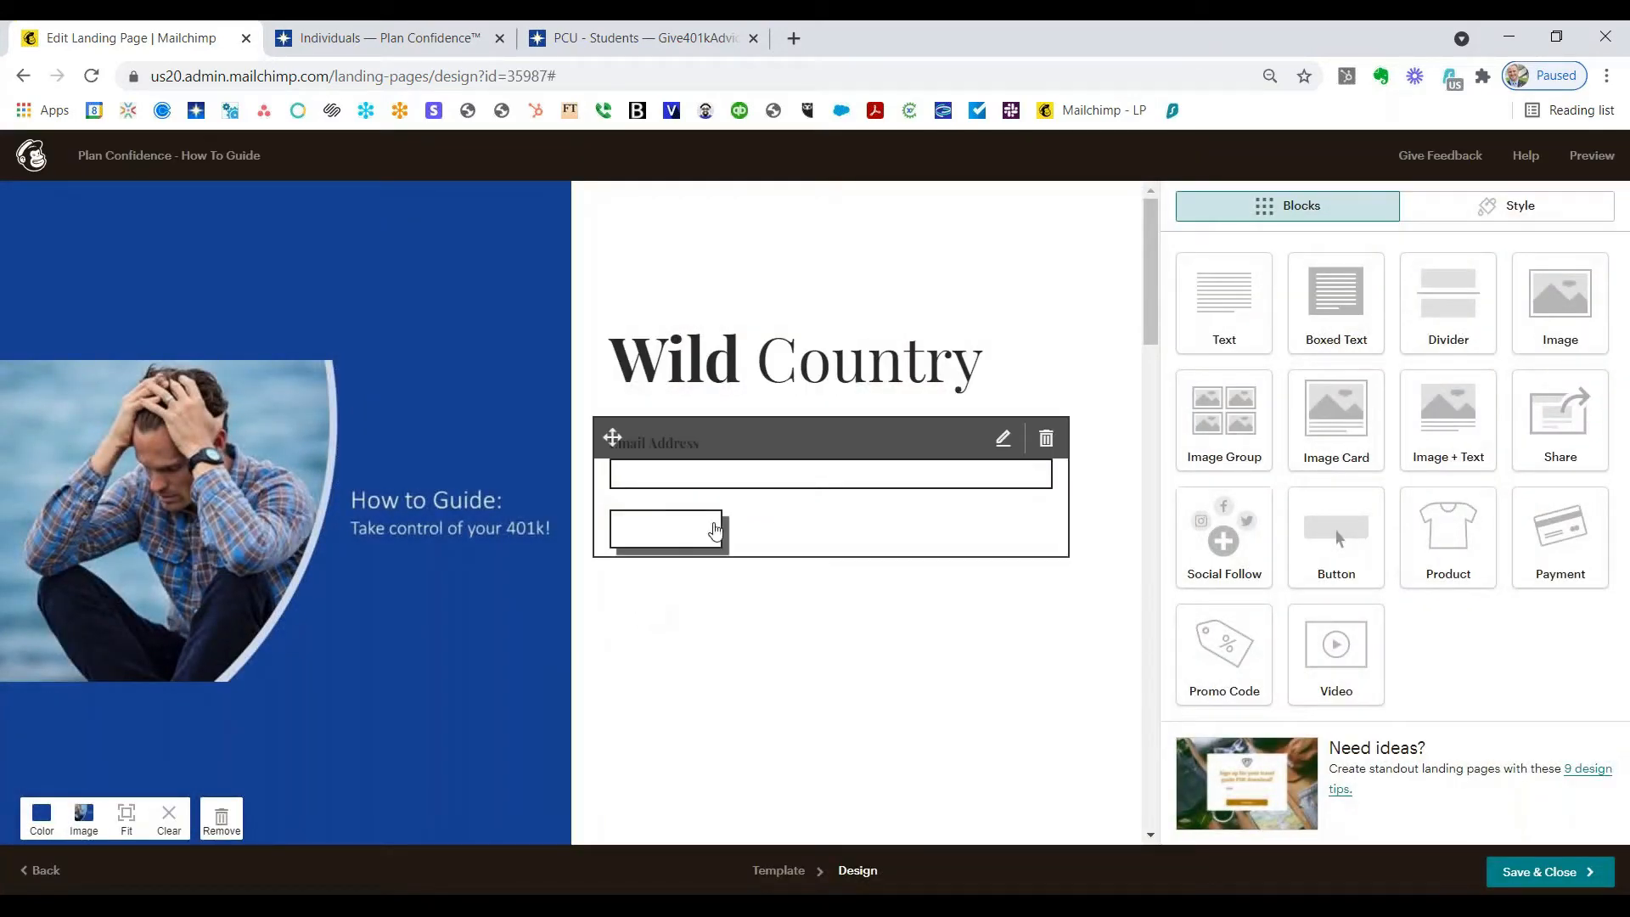
Step: Replace the 'Wild Country' heading text with 'Get your guide today!' and select it
mouse_move(761, 376)
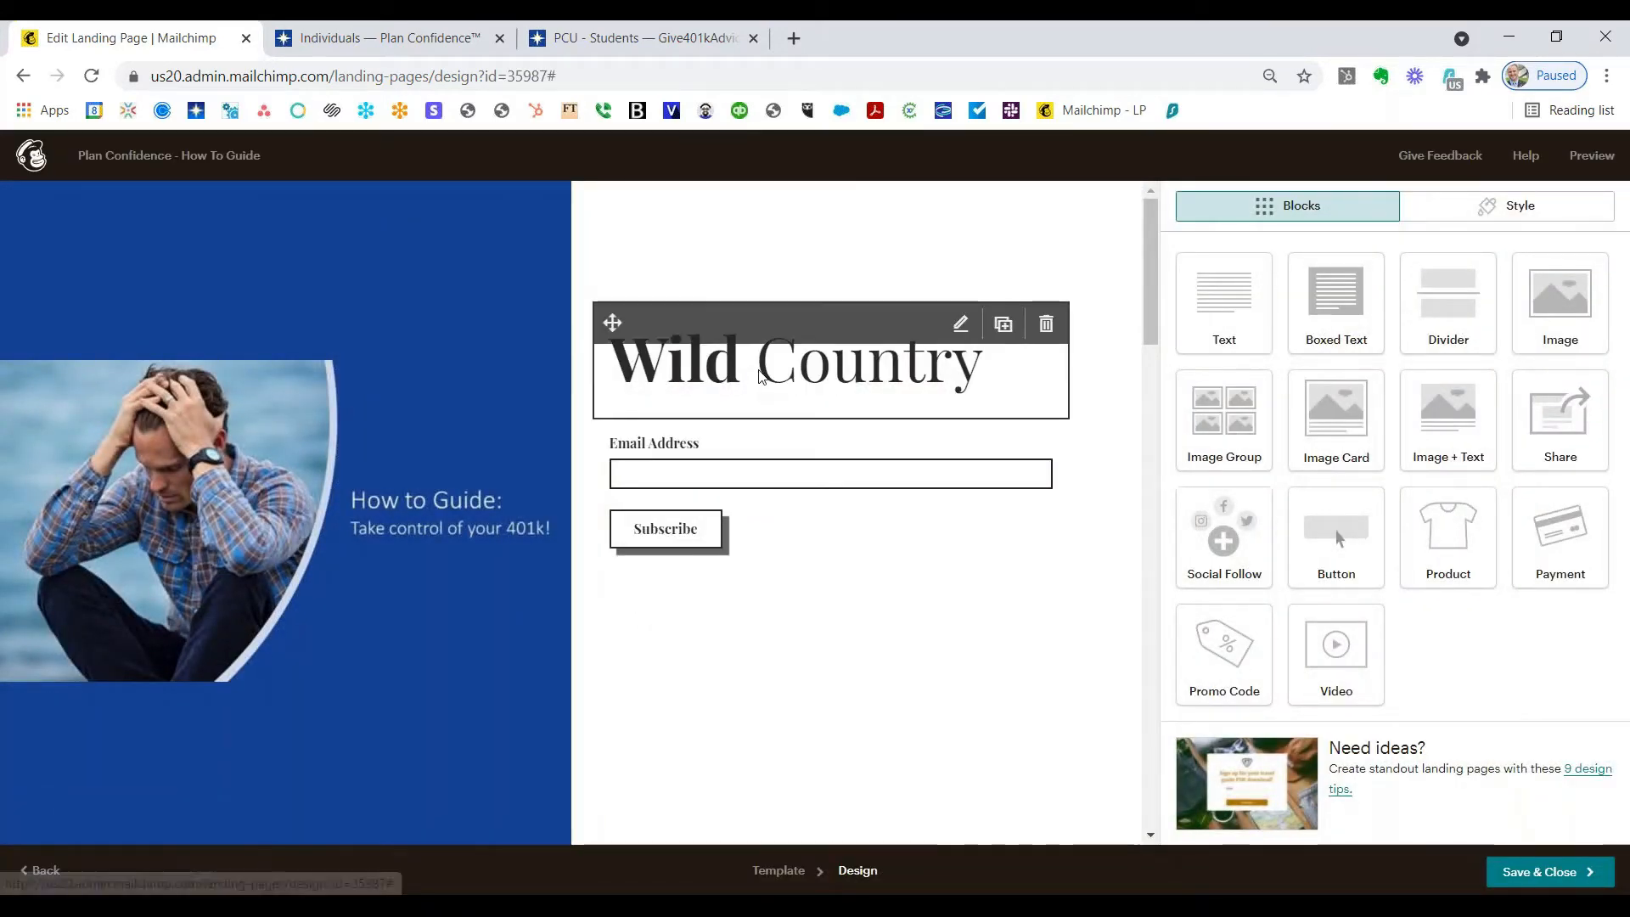
left_click(762, 376)
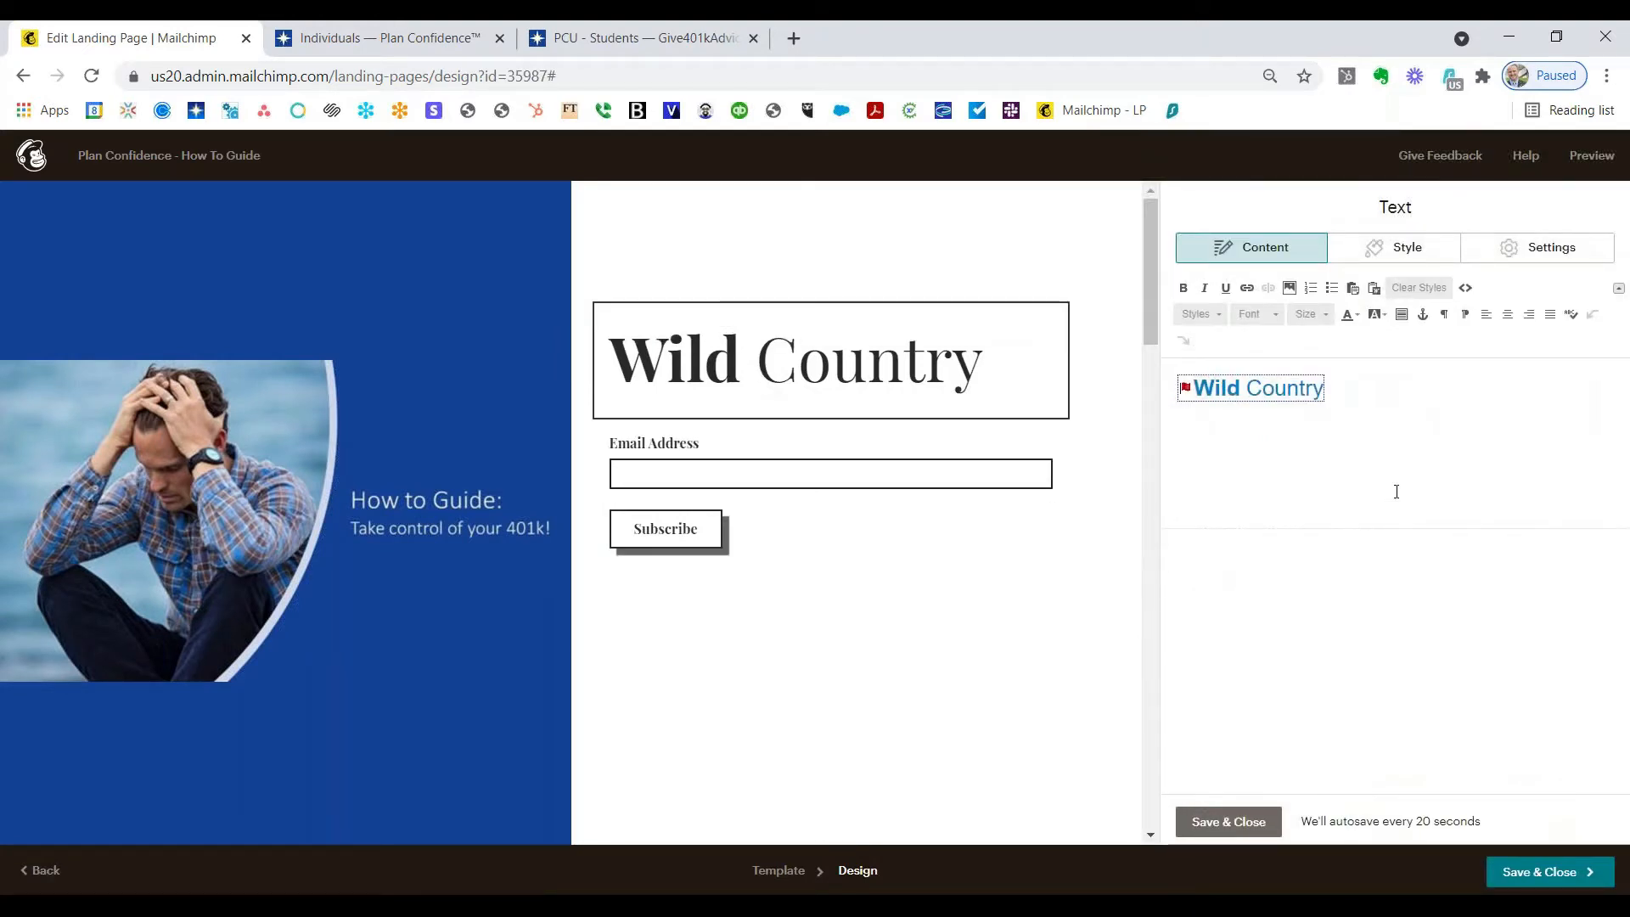
triple_click(1364, 392)
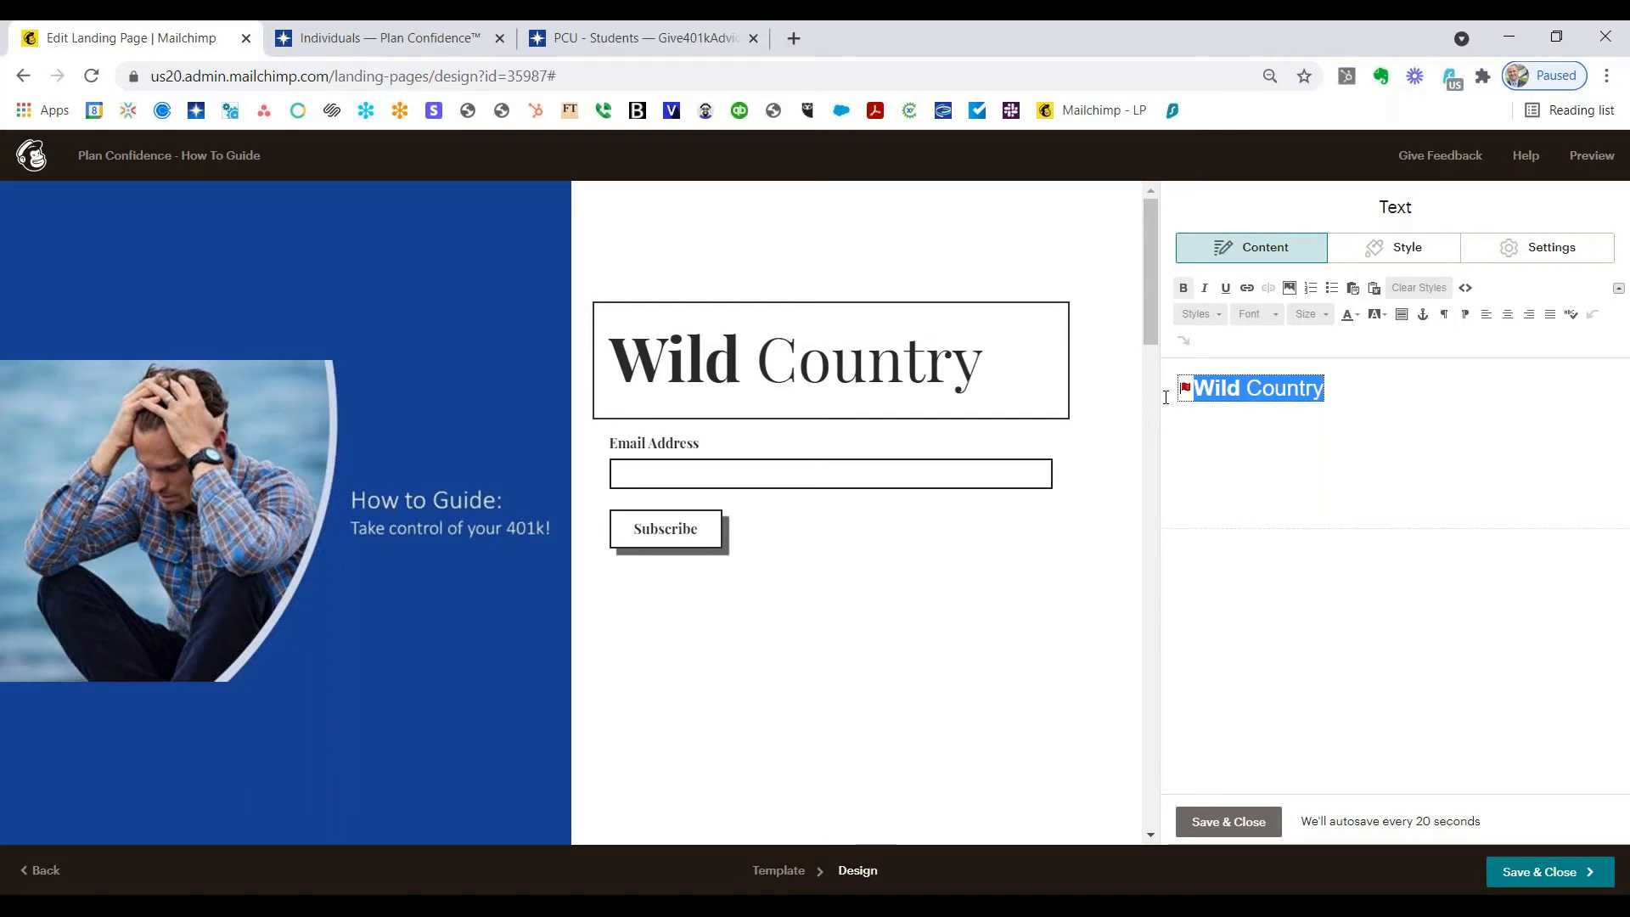
type("Get your guide ")
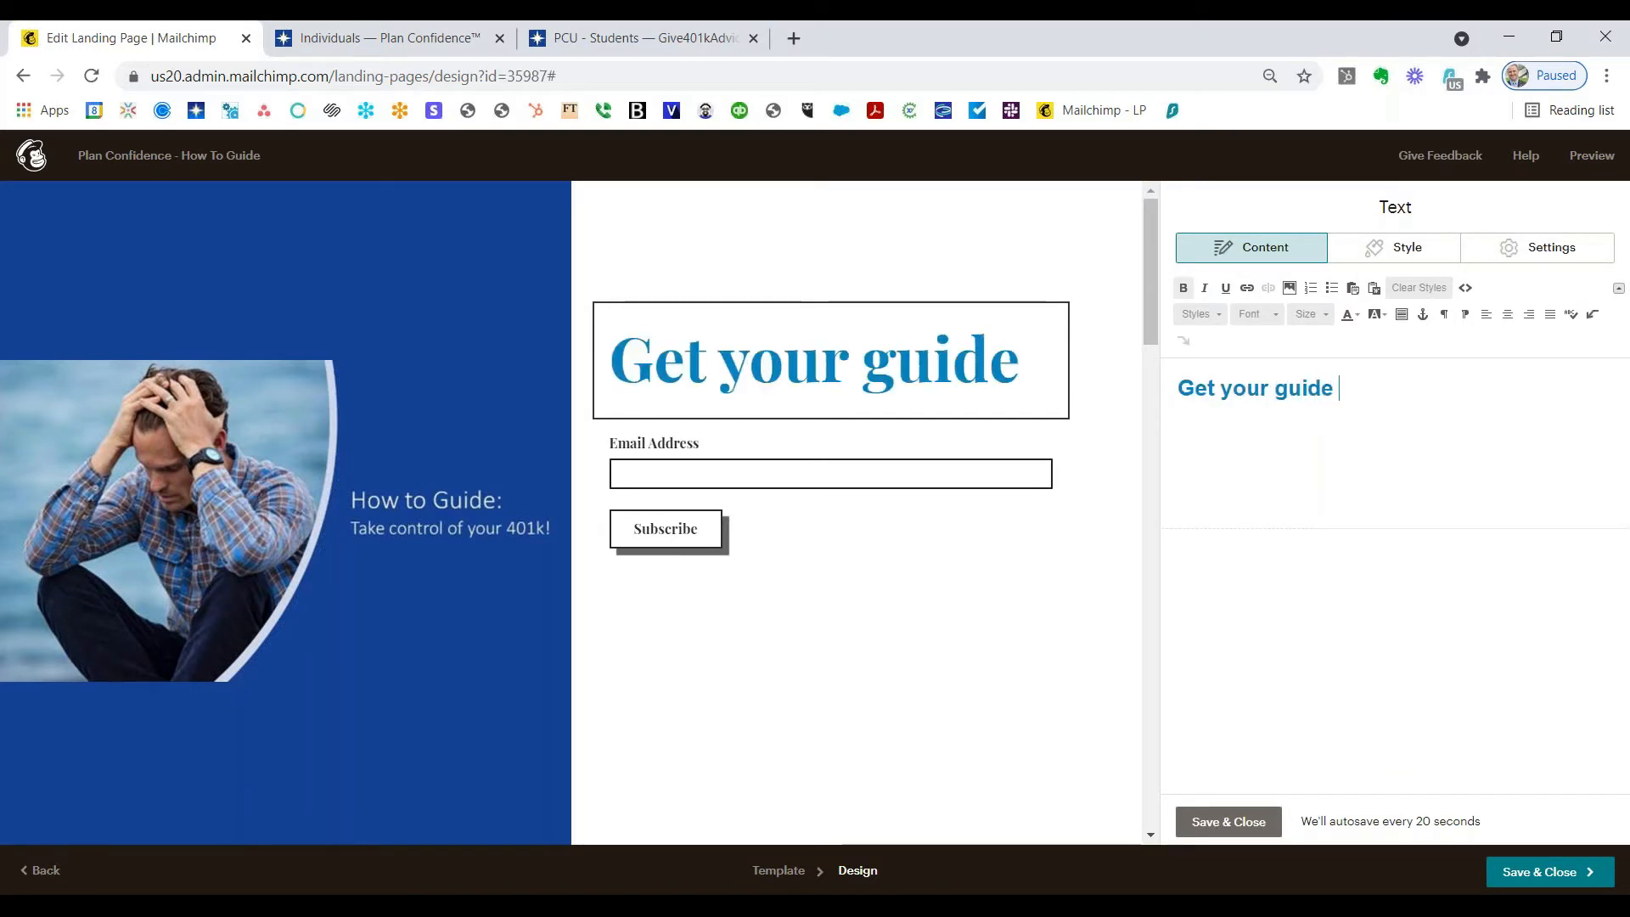
type("today!")
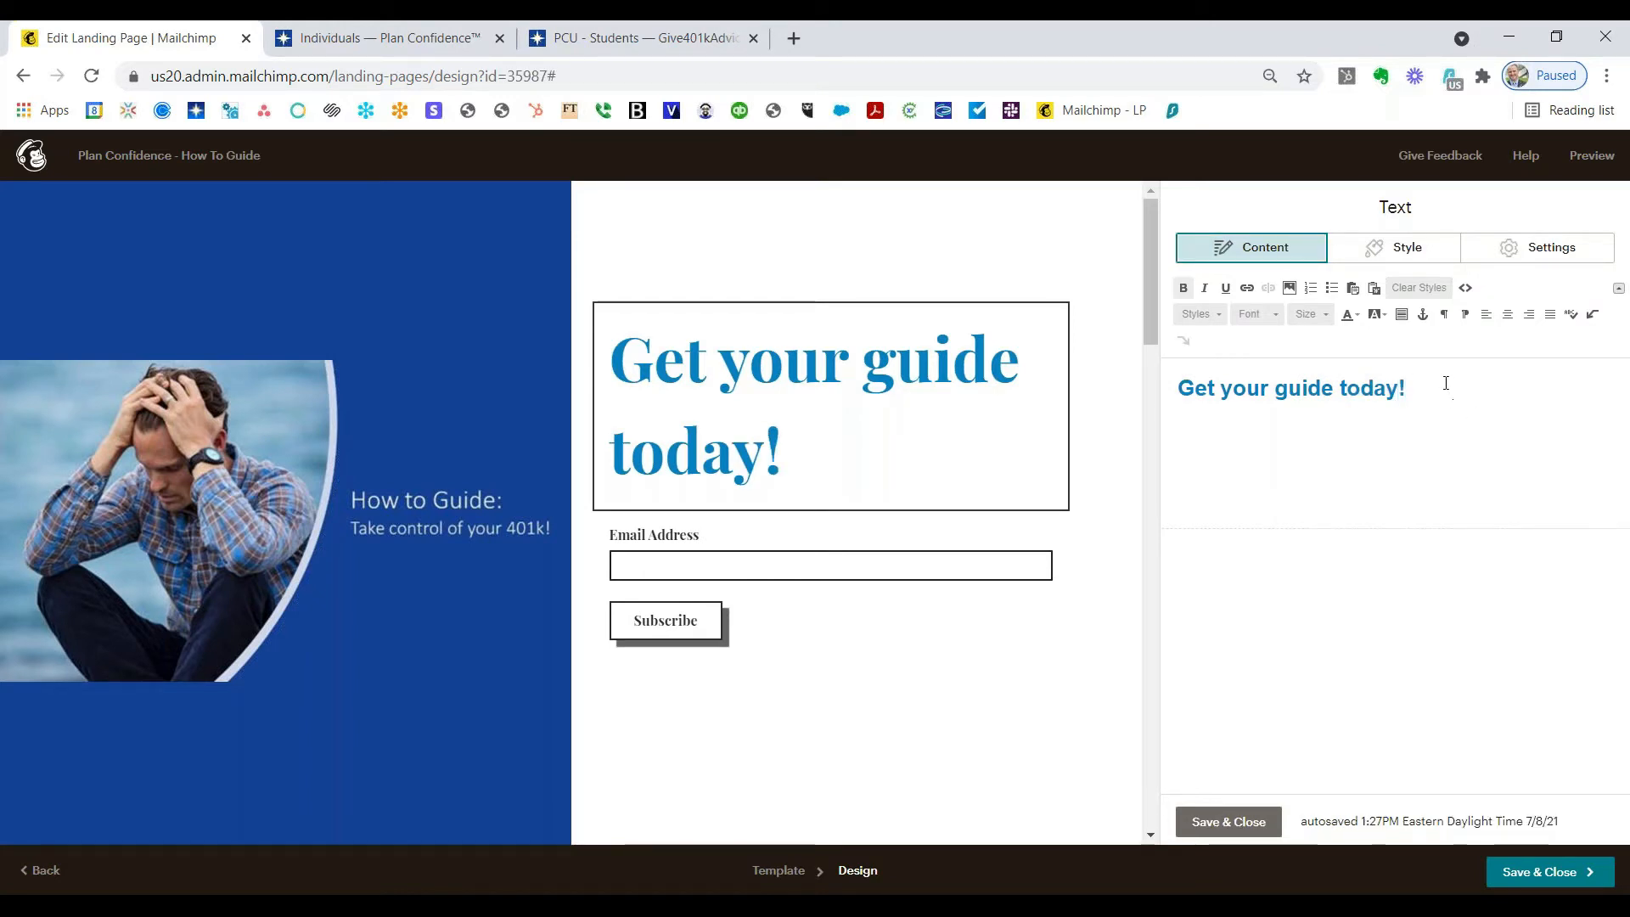
left_click_drag(1419, 387, 1180, 390)
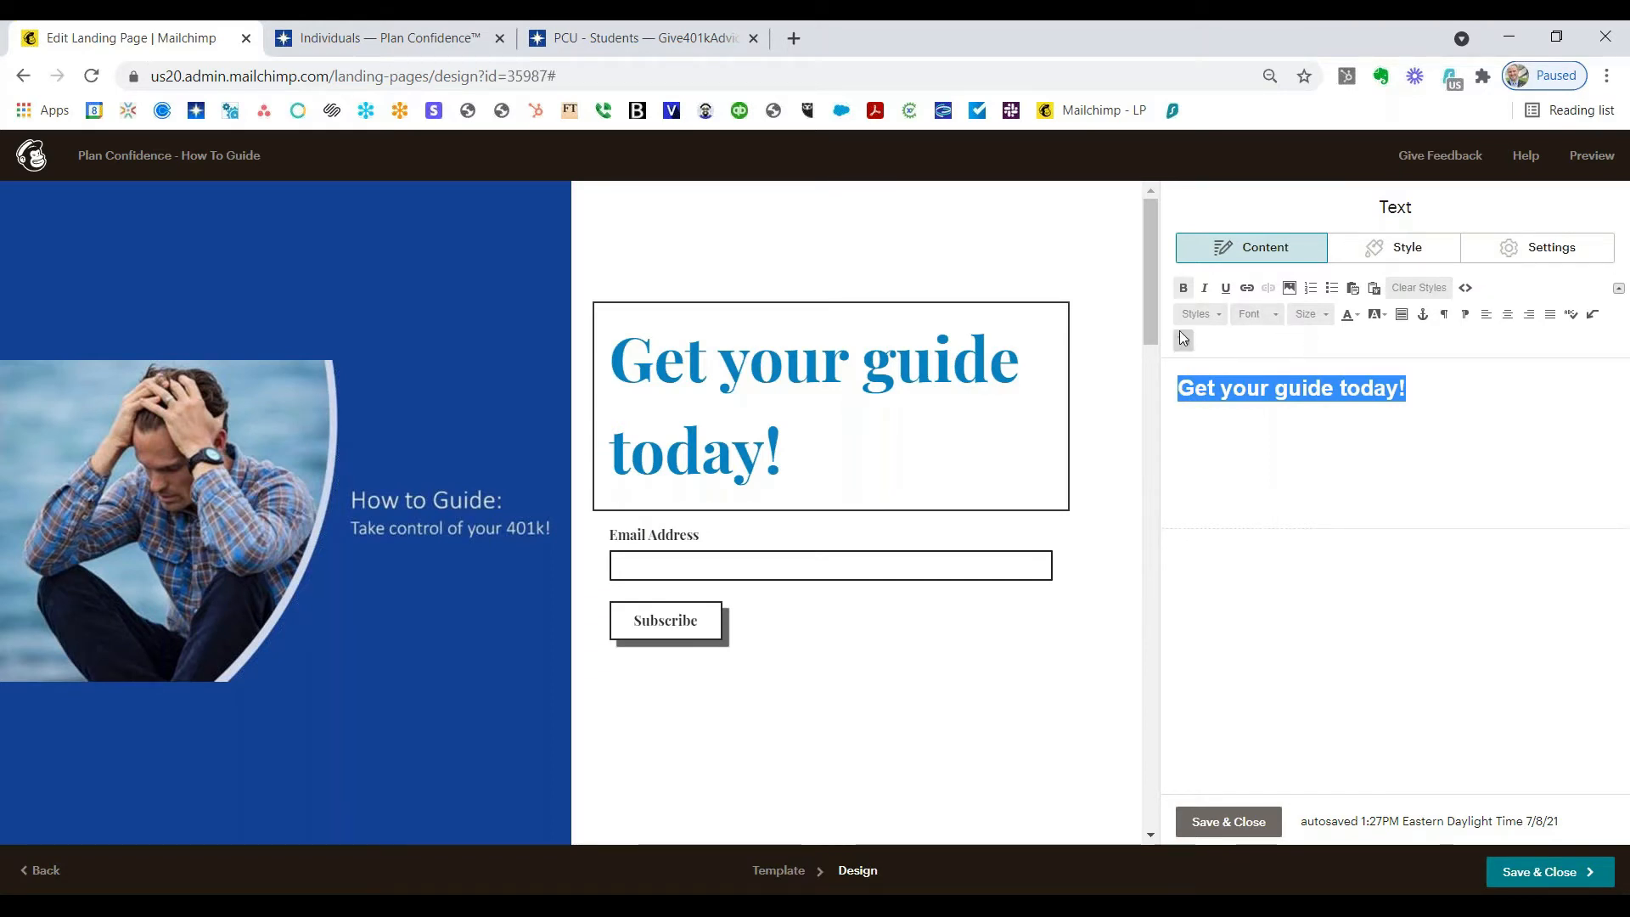
Step: Recolour the 'Get your guide today!' heading to the dark navy blue #154399
left_click(1351, 322)
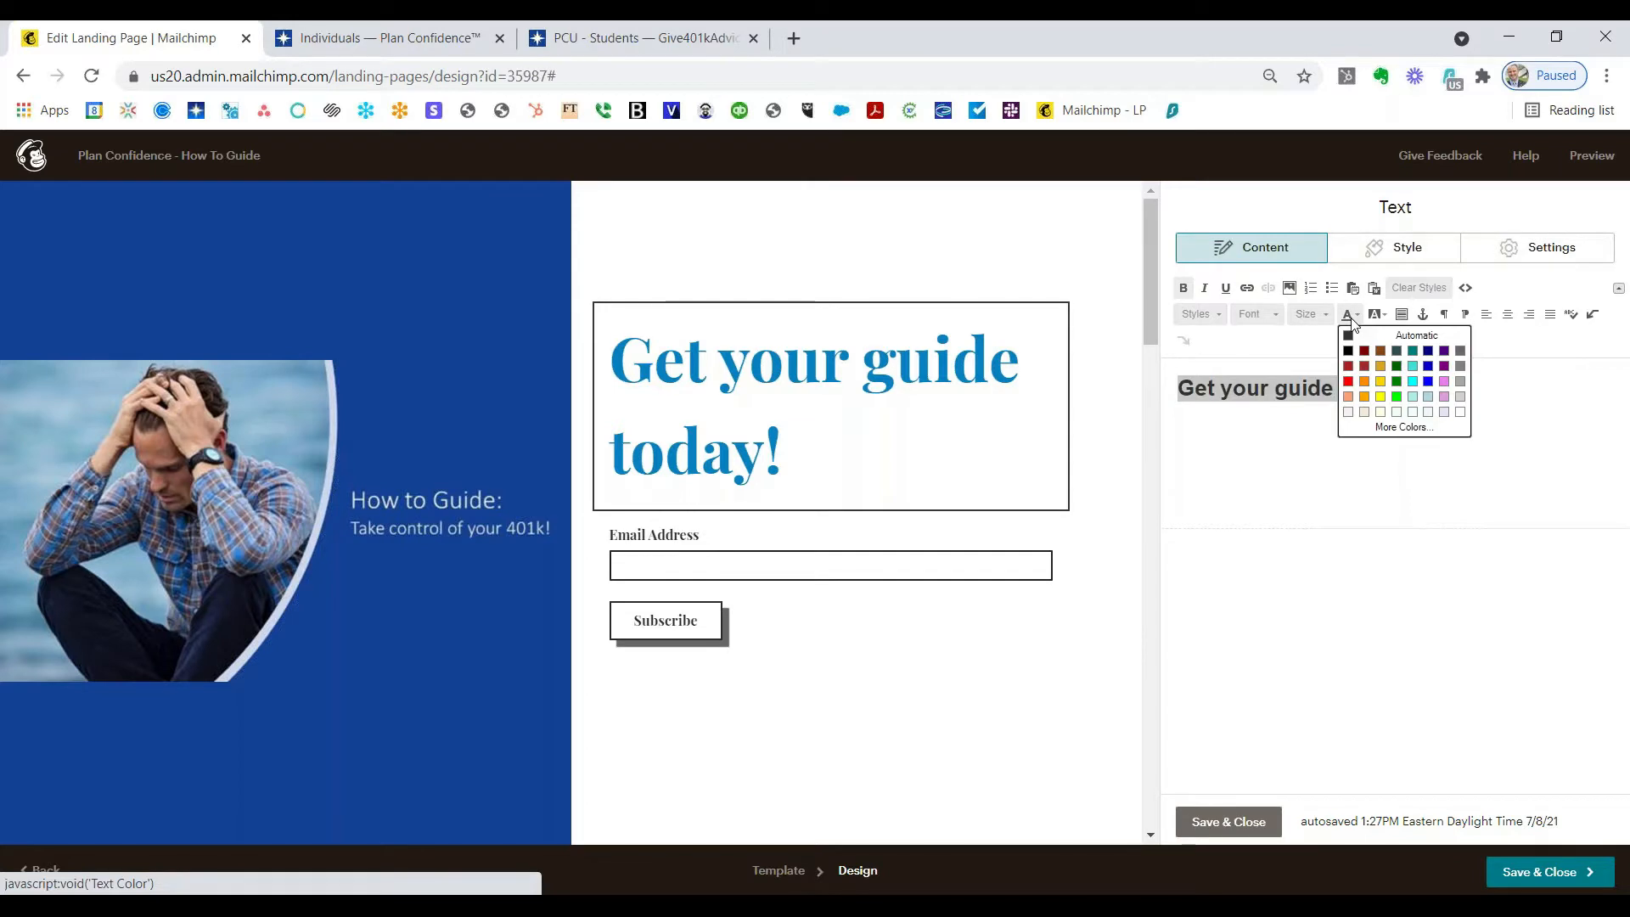
left_click(1400, 426)
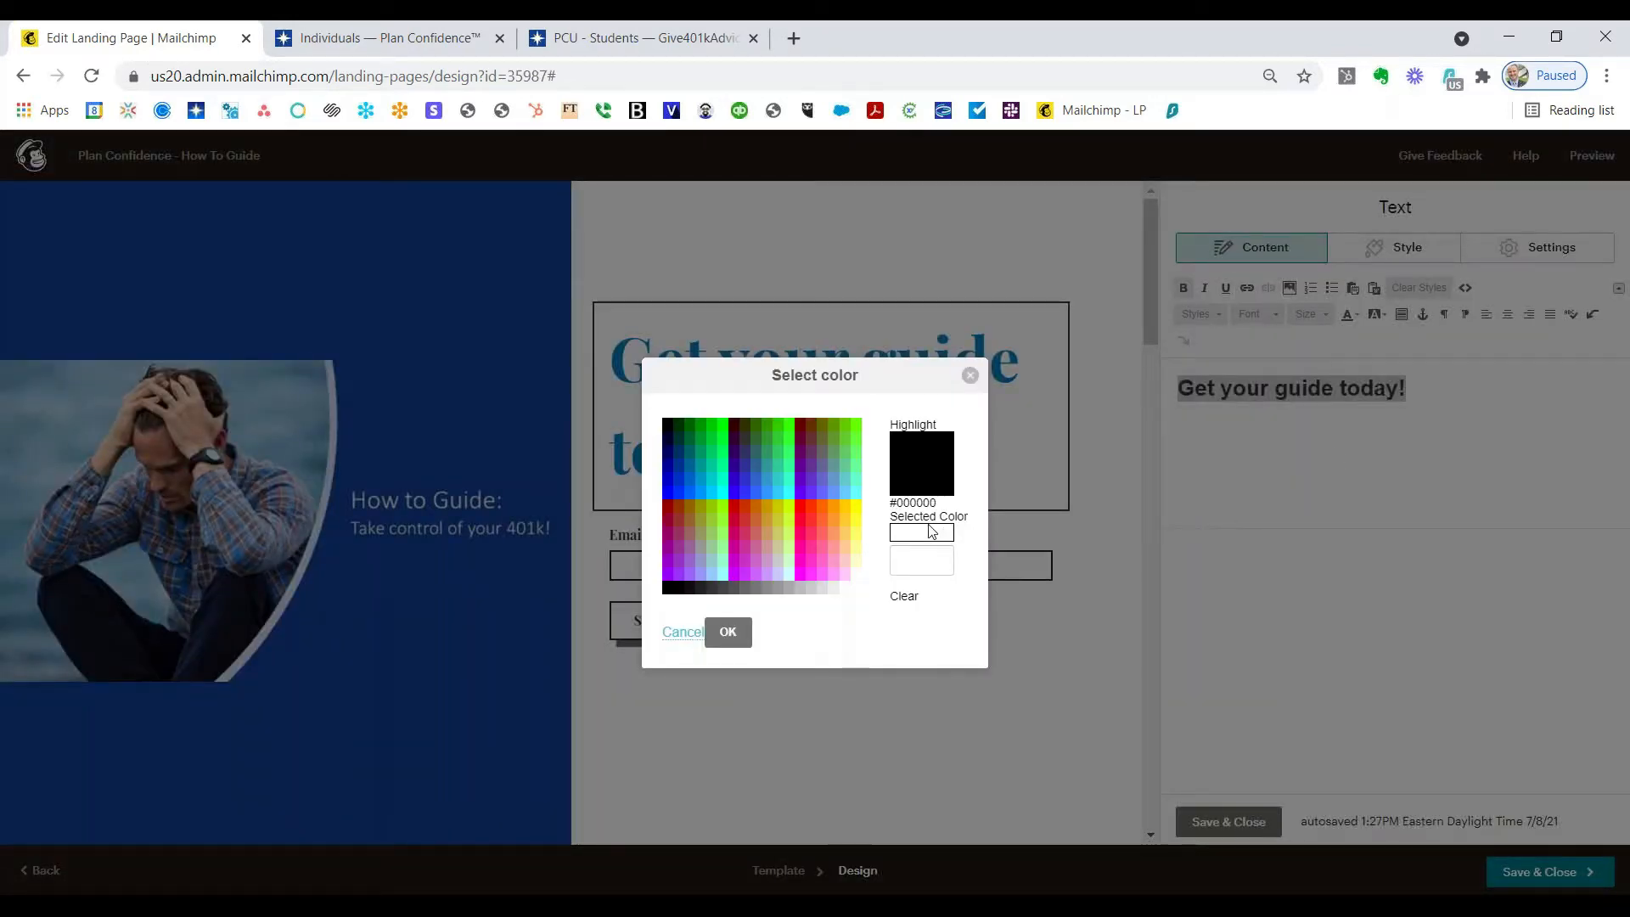
left_click(772, 492)
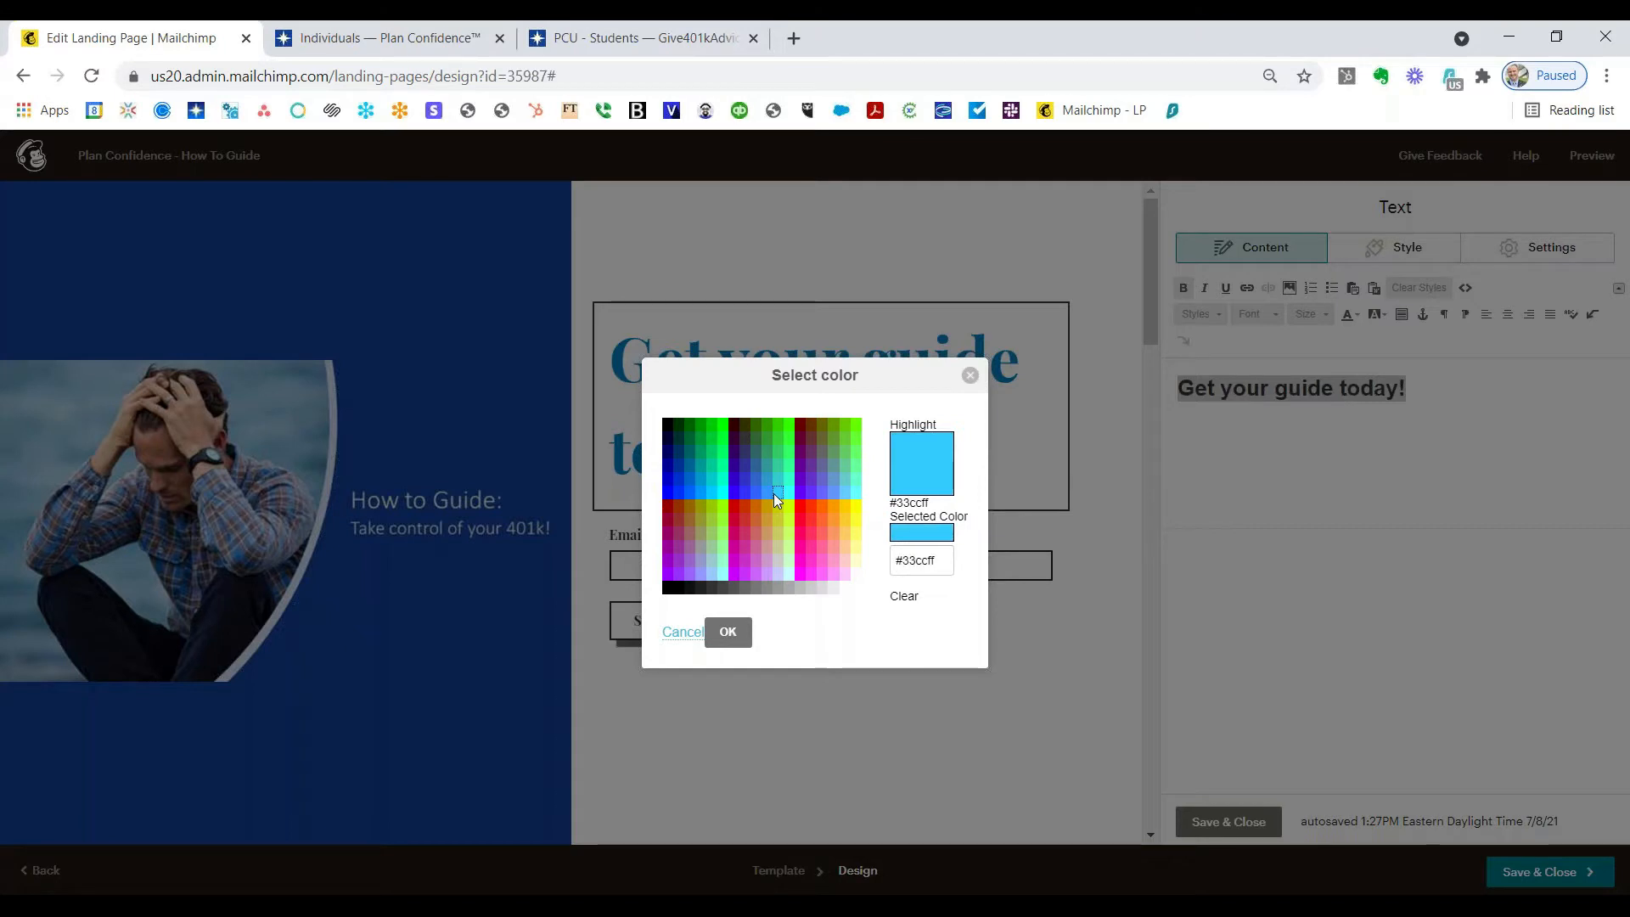
left_click(913, 557)
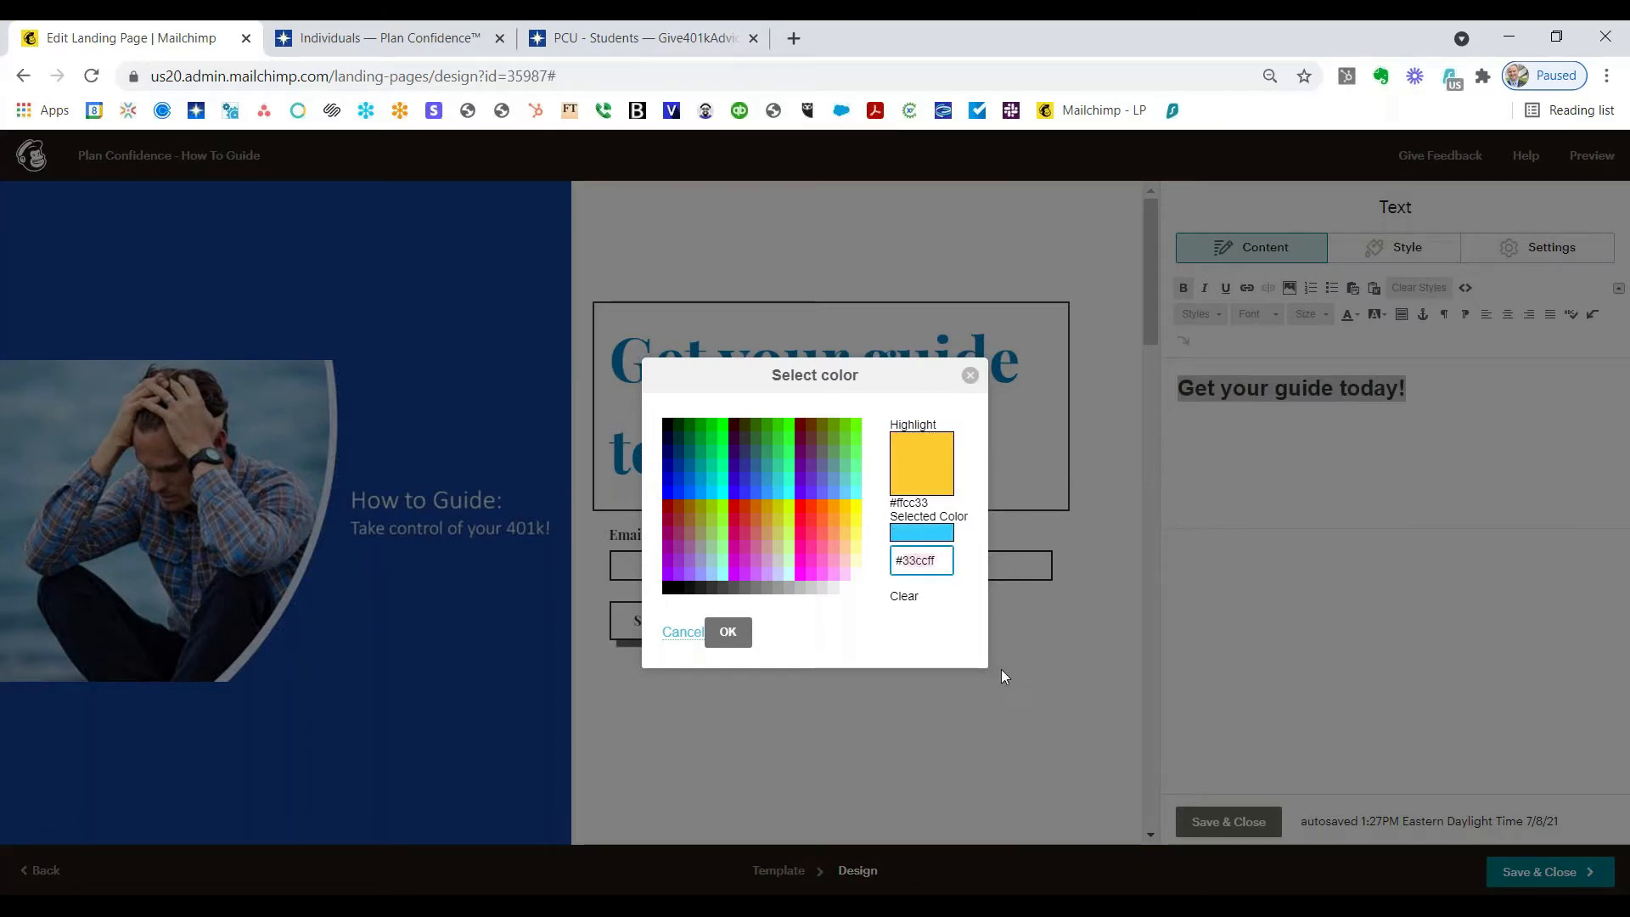
type("154399")
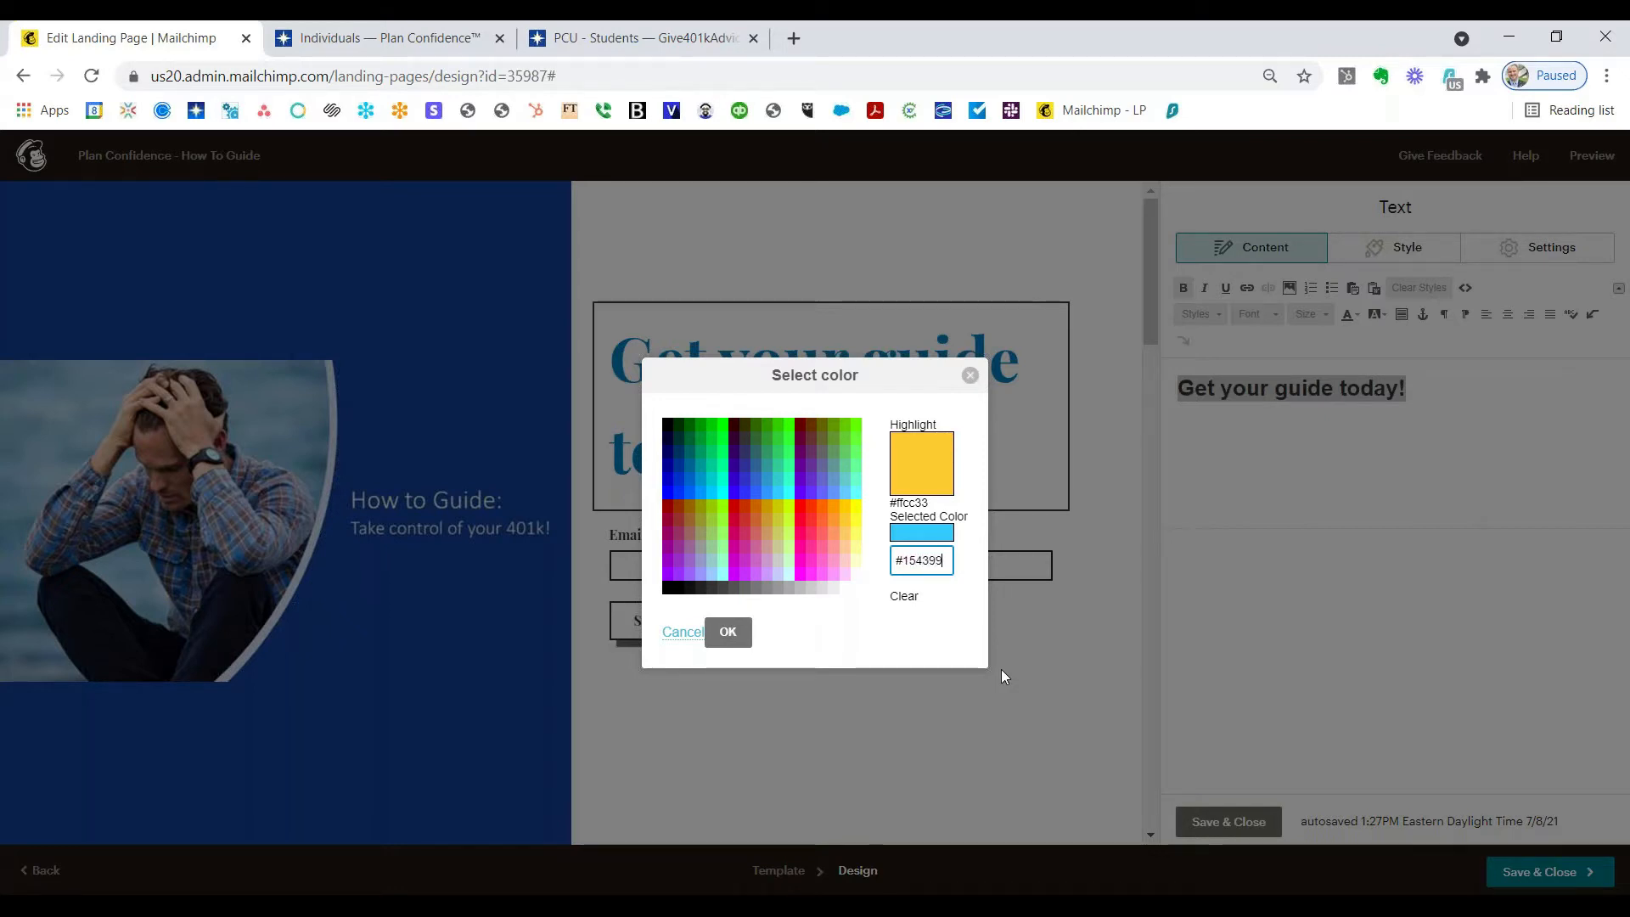
key("Return")
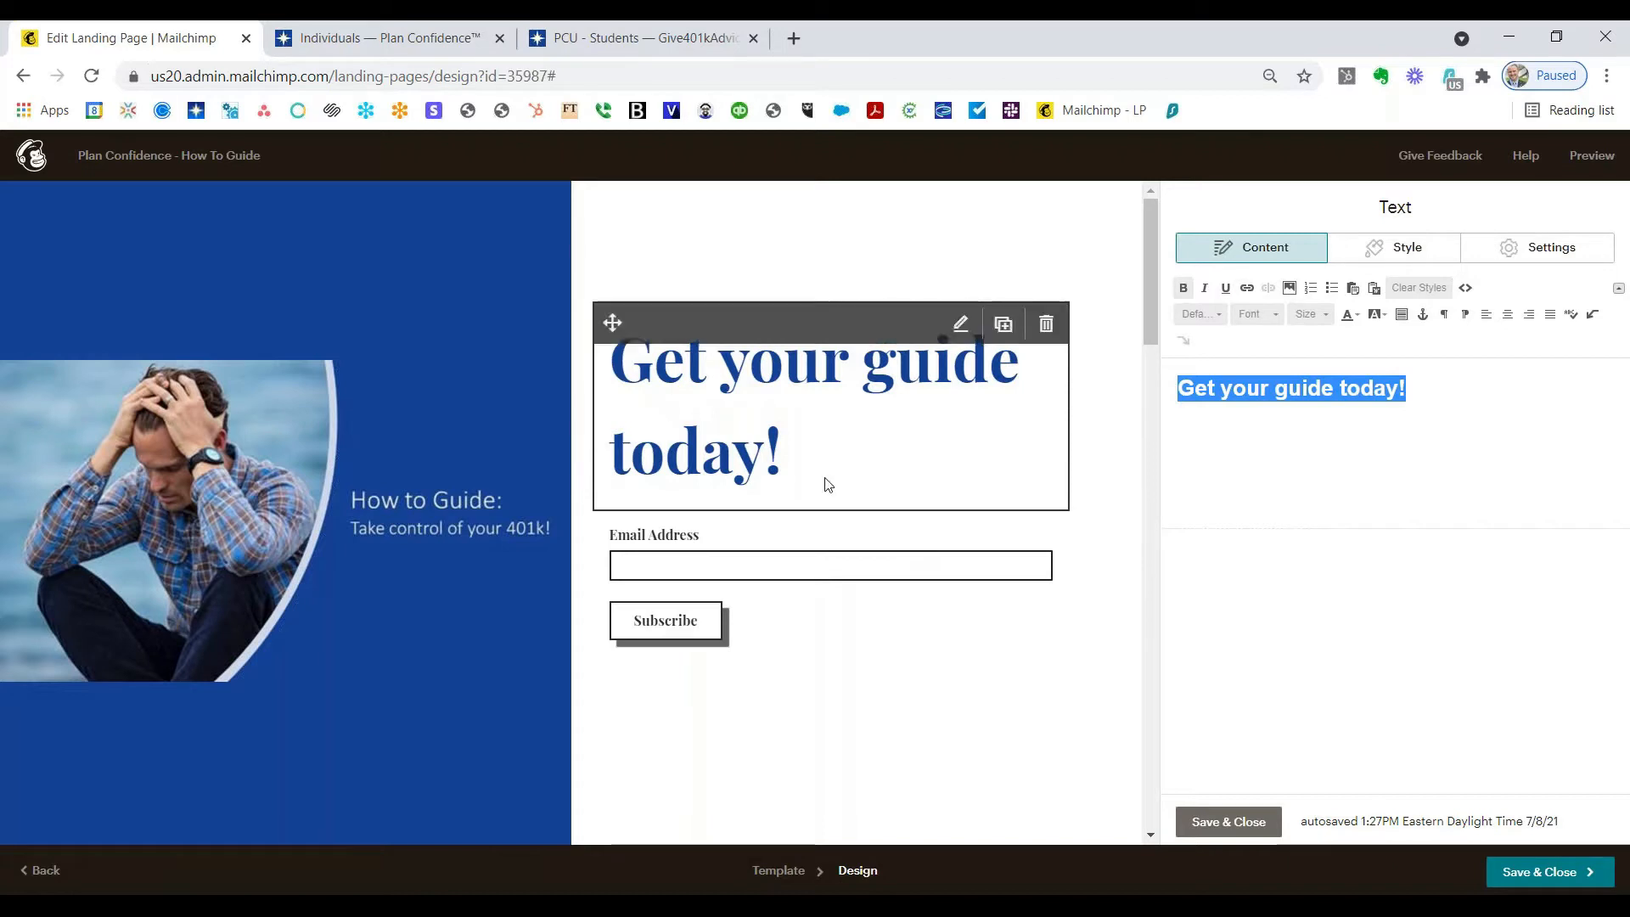
left_click(830, 577)
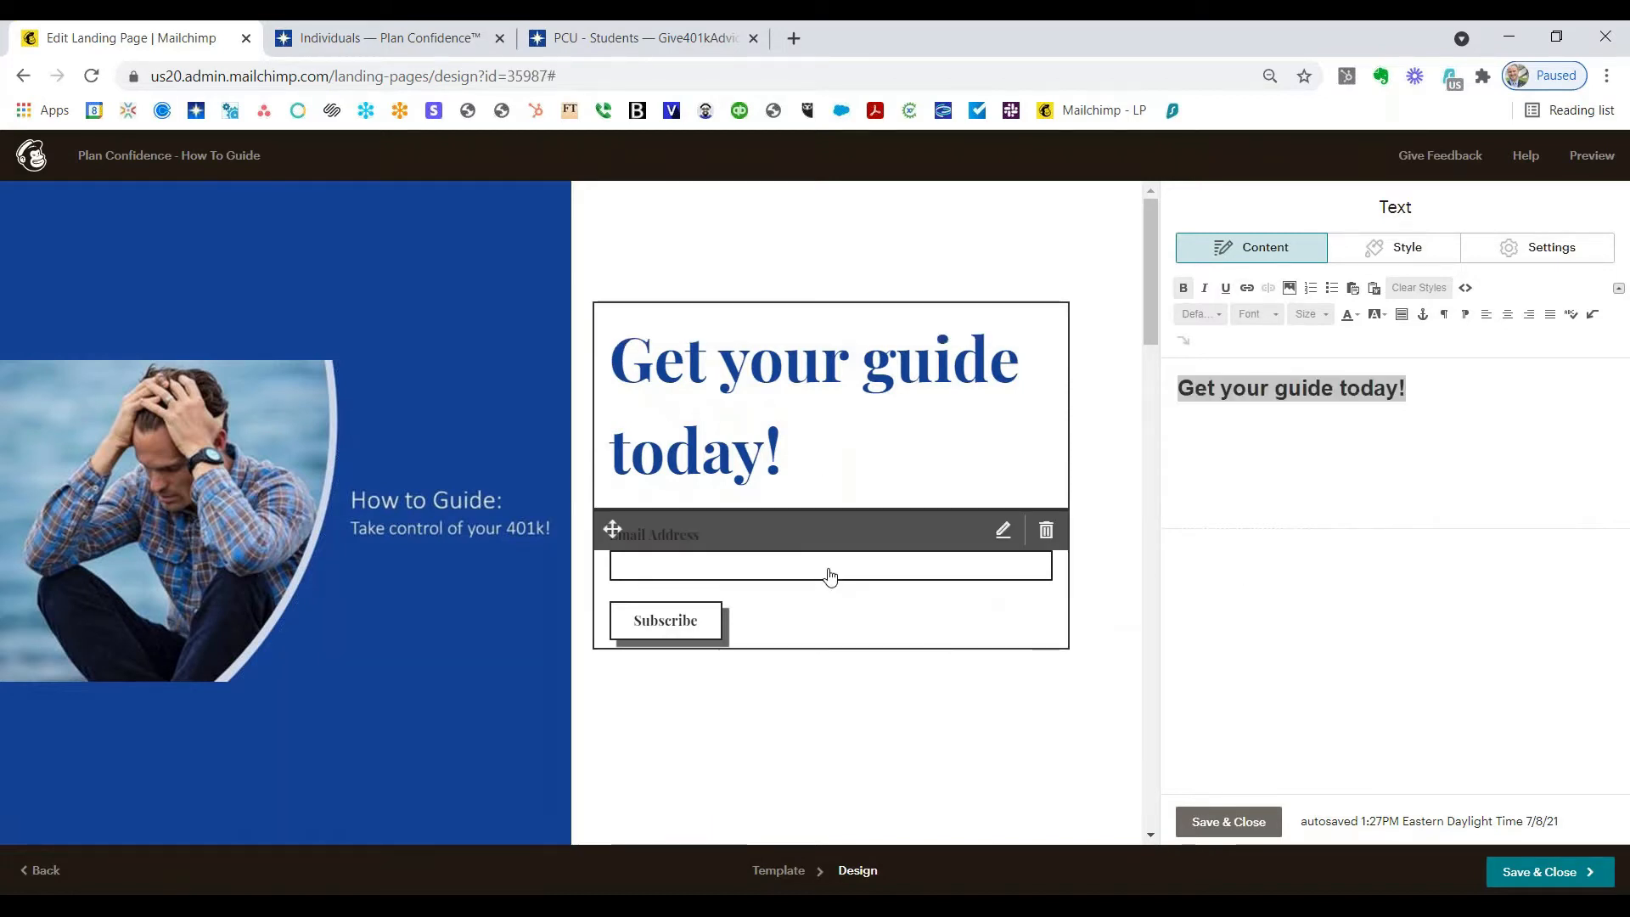
Step: Add First Name and Employer fields to the signup form, both marked required
left_click(830, 577)
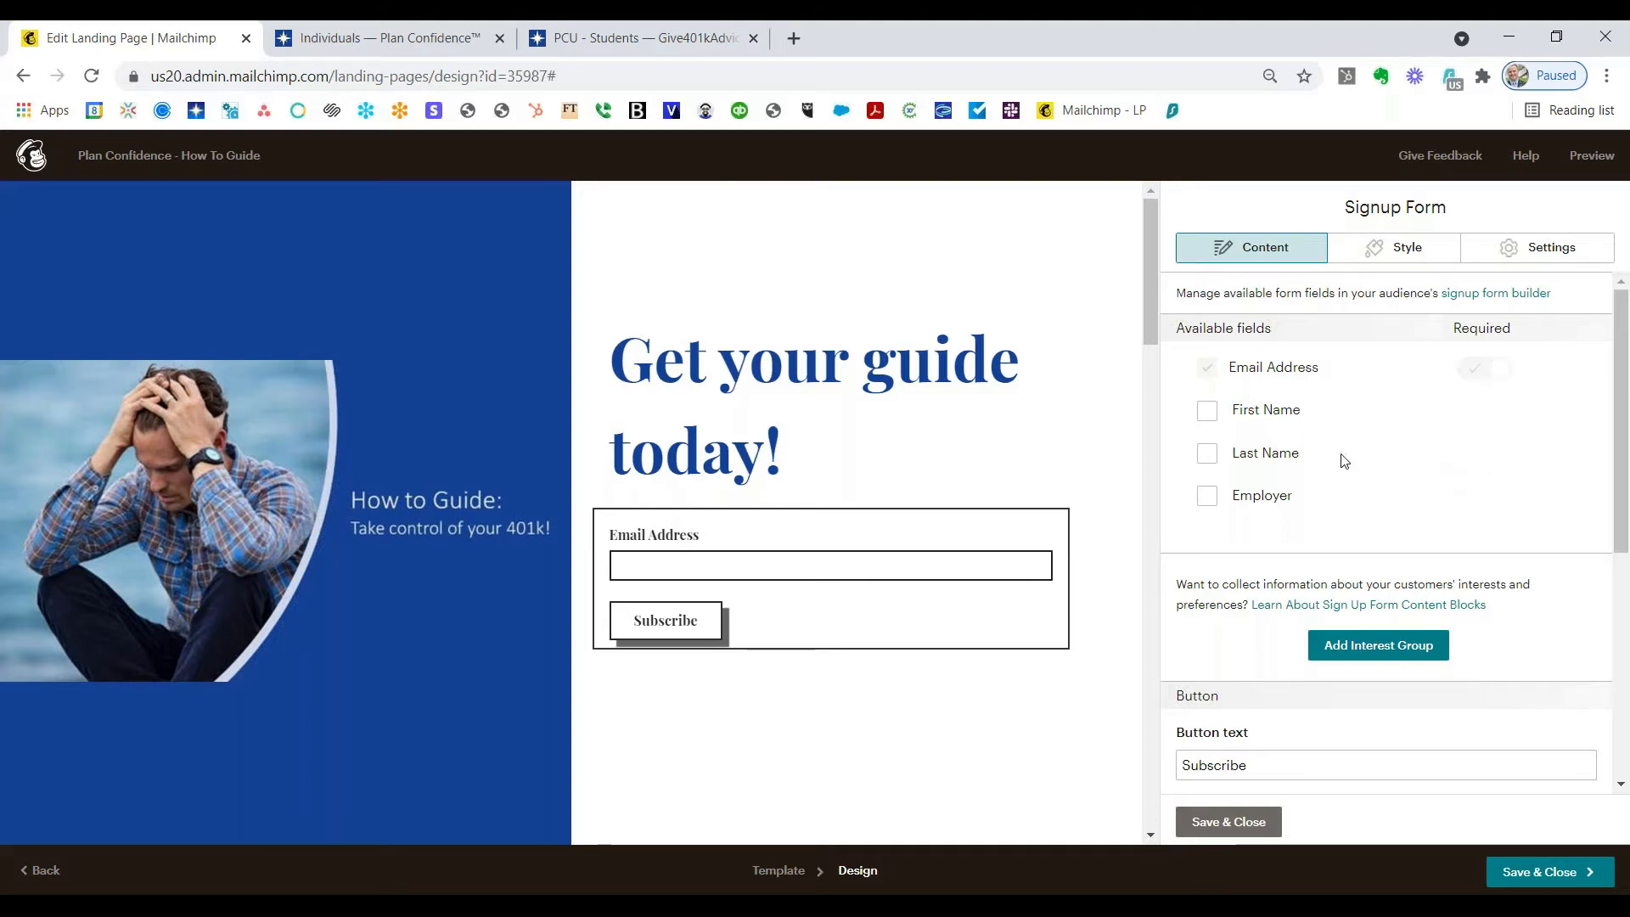
left_click(1207, 412)
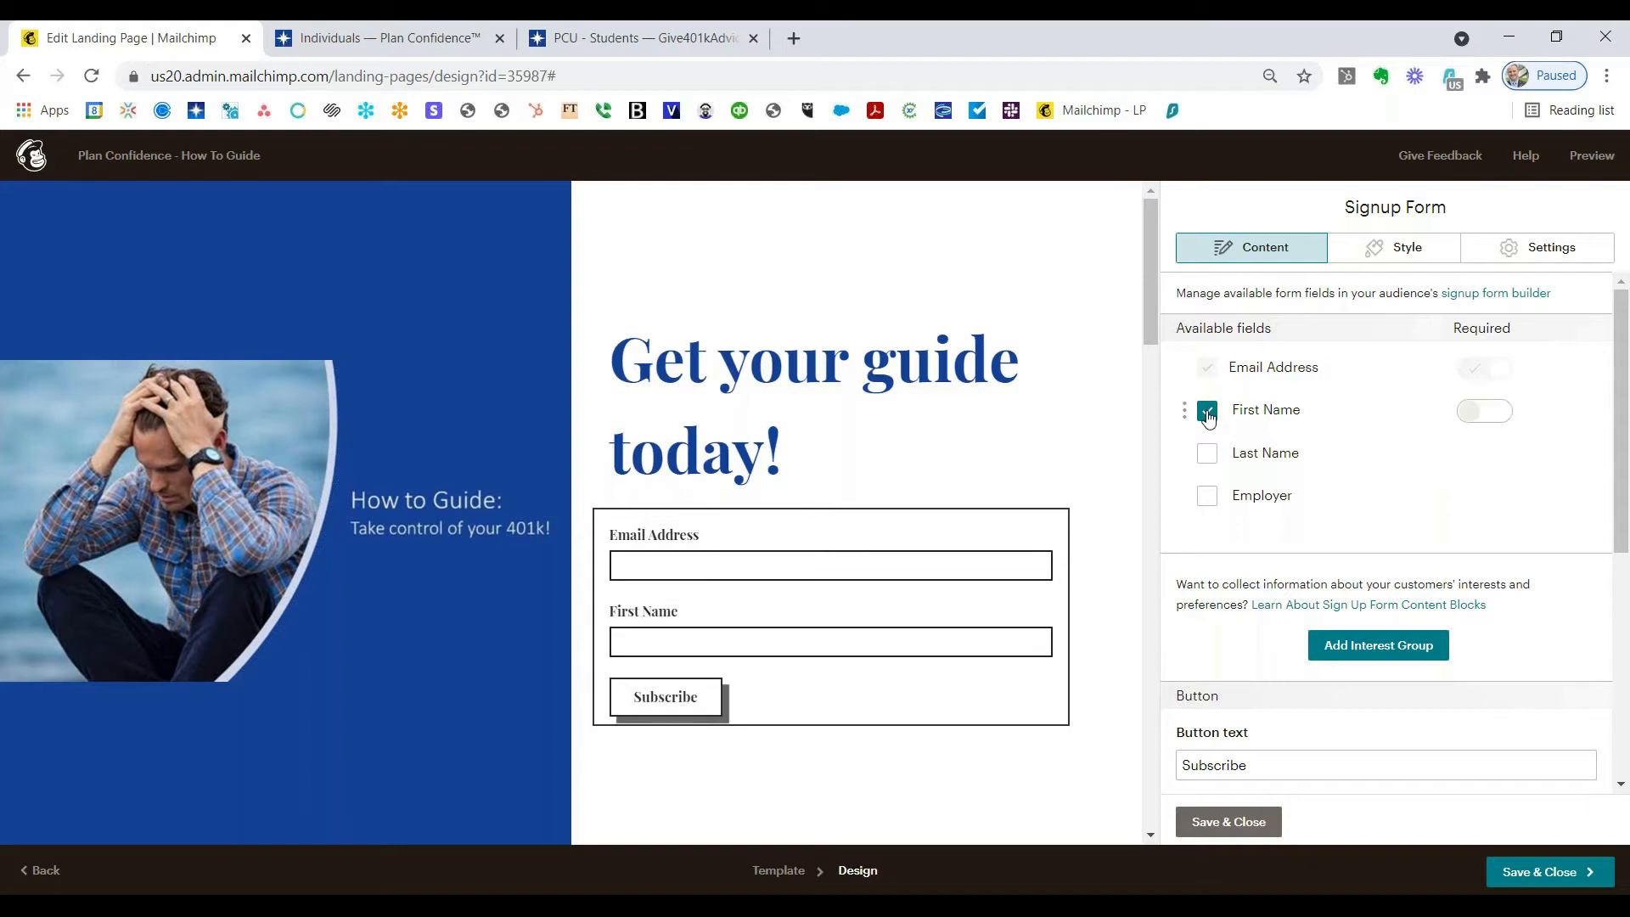
left_click(1484, 410)
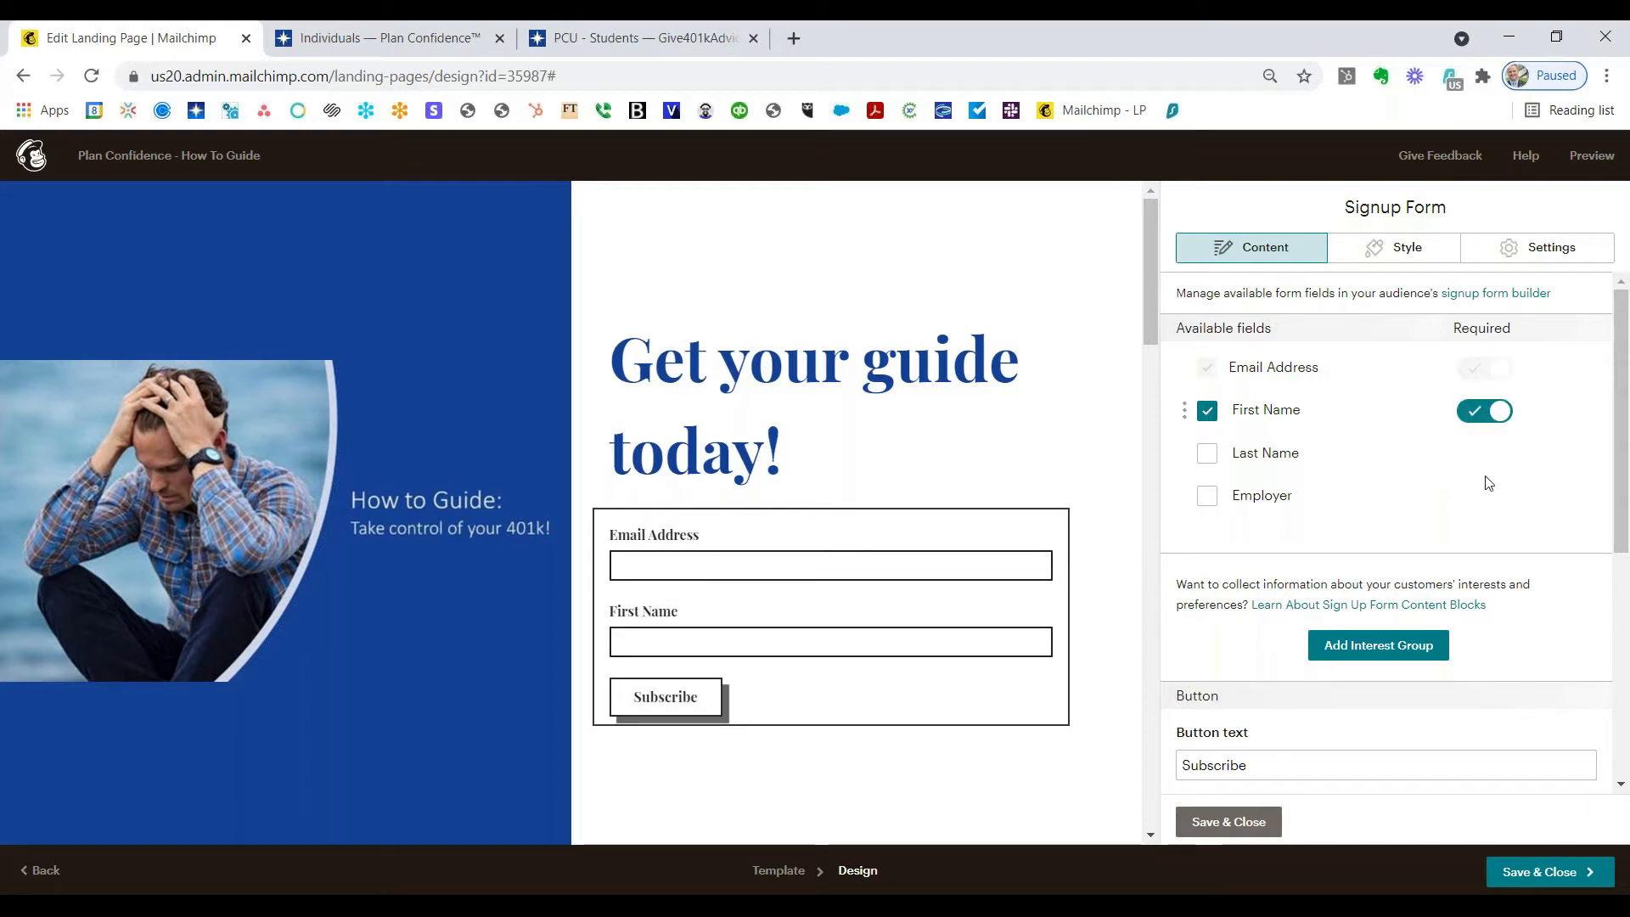
left_click(1206, 495)
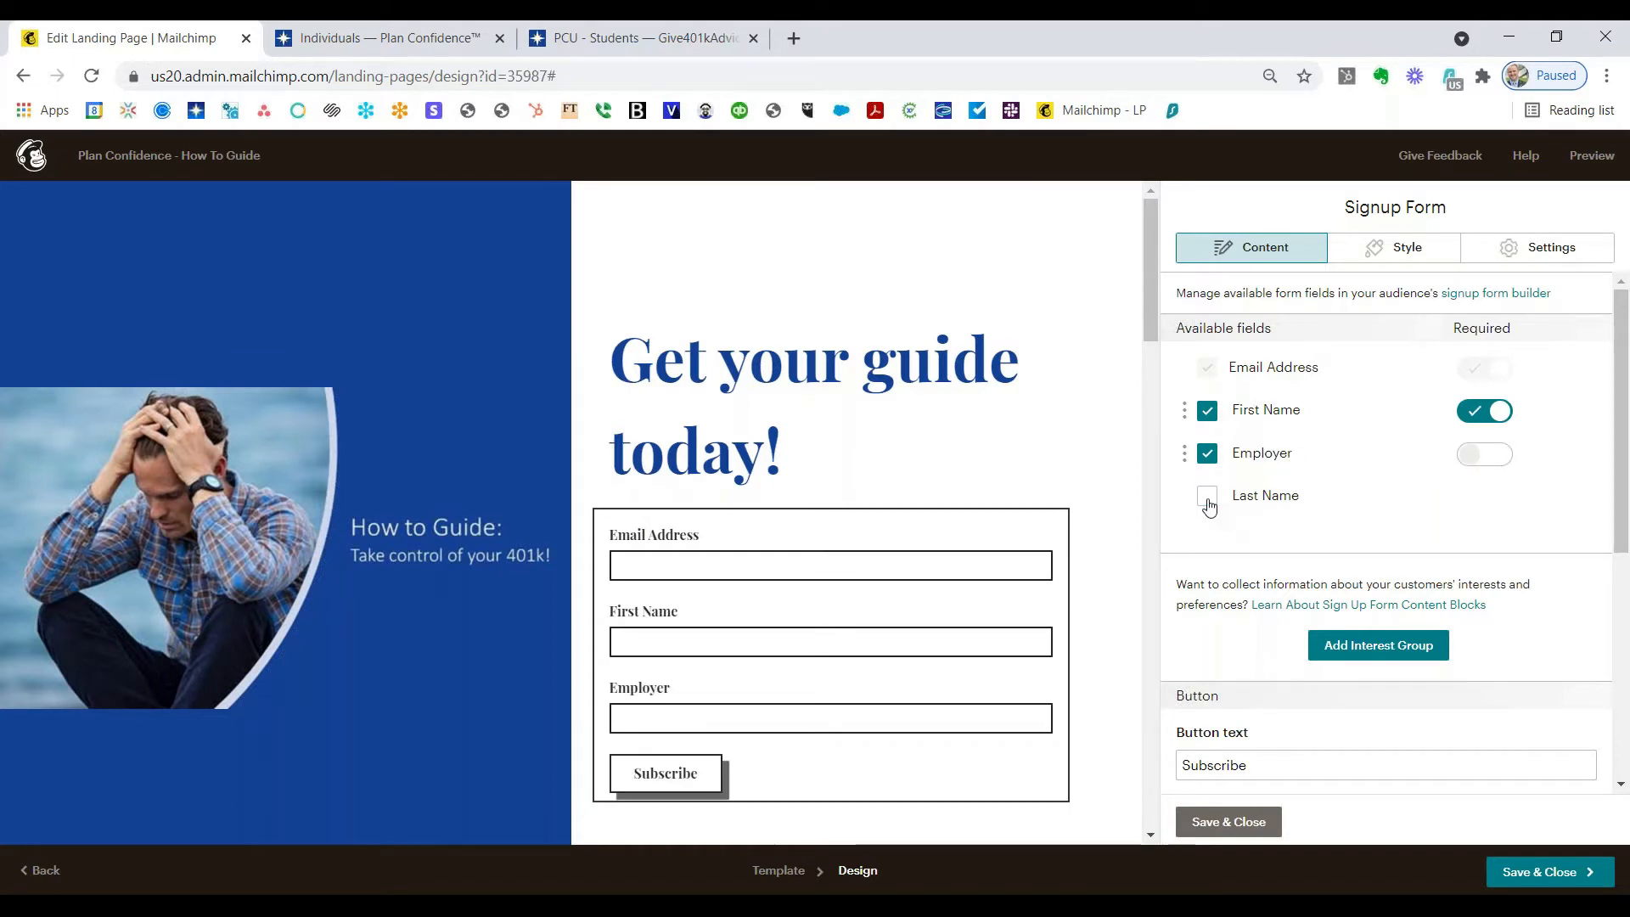
left_click(1498, 462)
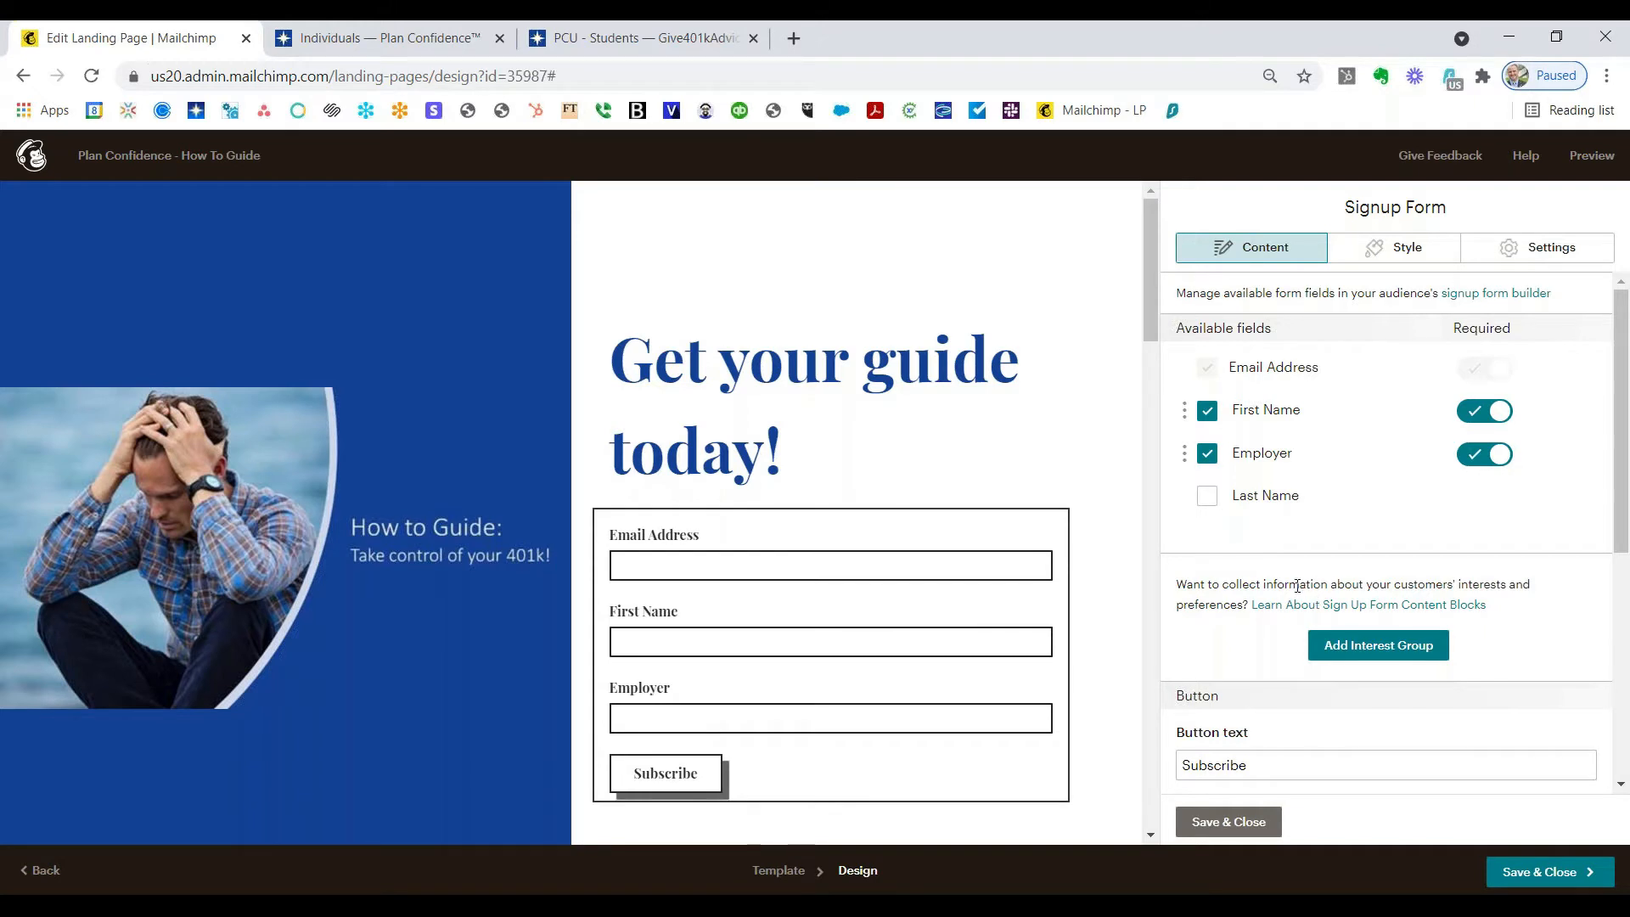
Step: Change the signup button text from Subscribe to 'Please email me the guide'
scroll(1297, 586, "down", 3)
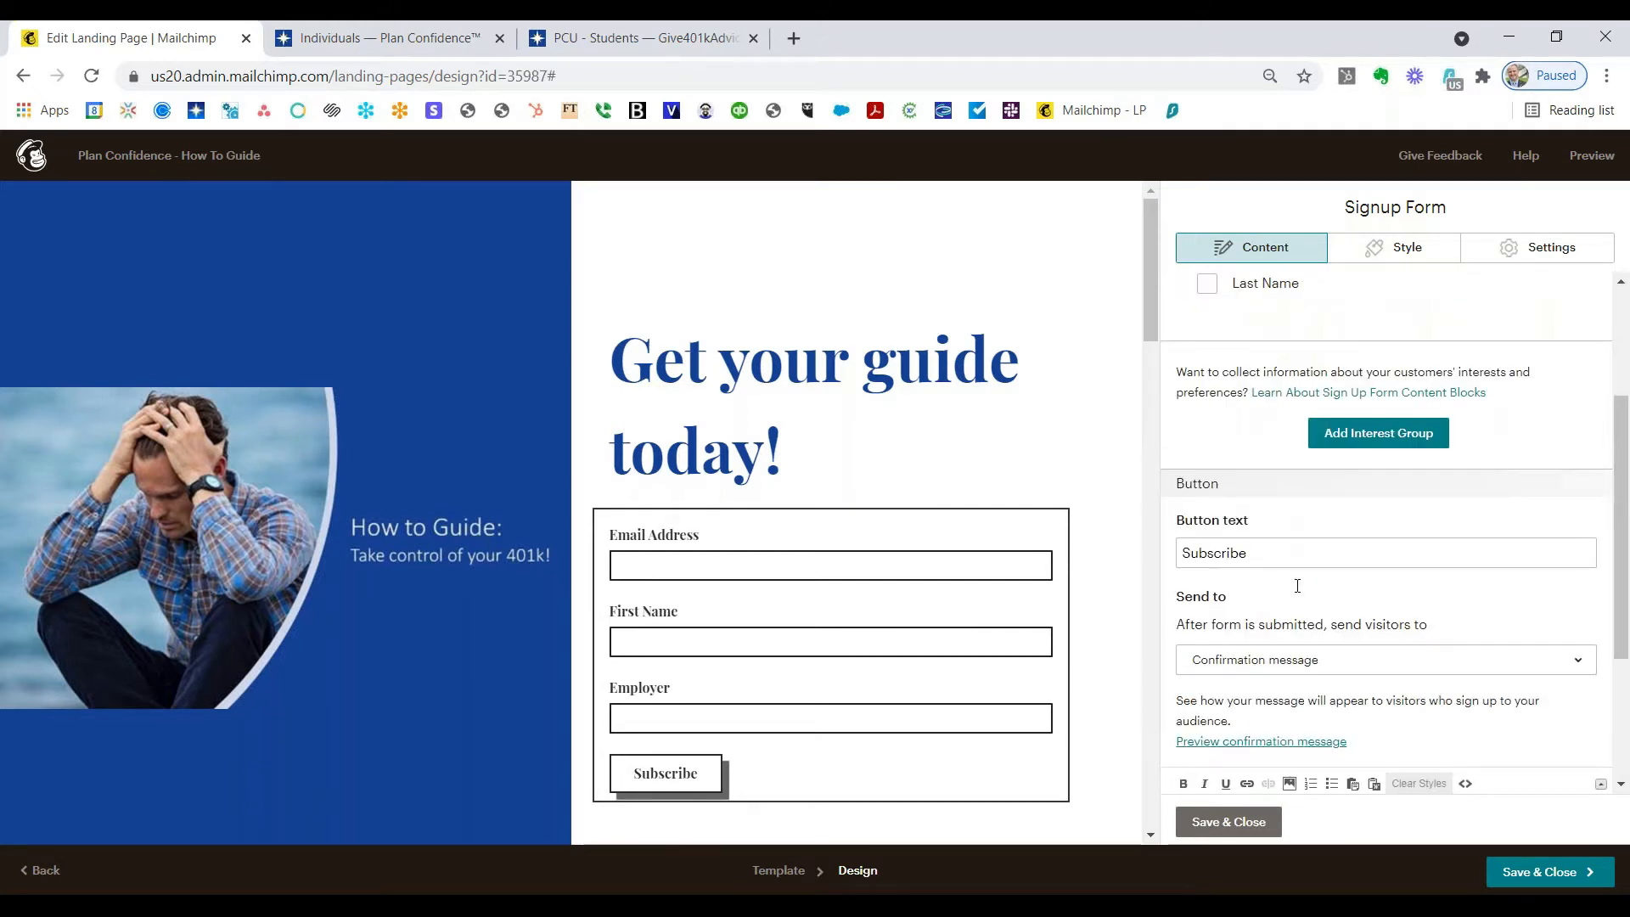
scroll(1297, 585, "down", 2)
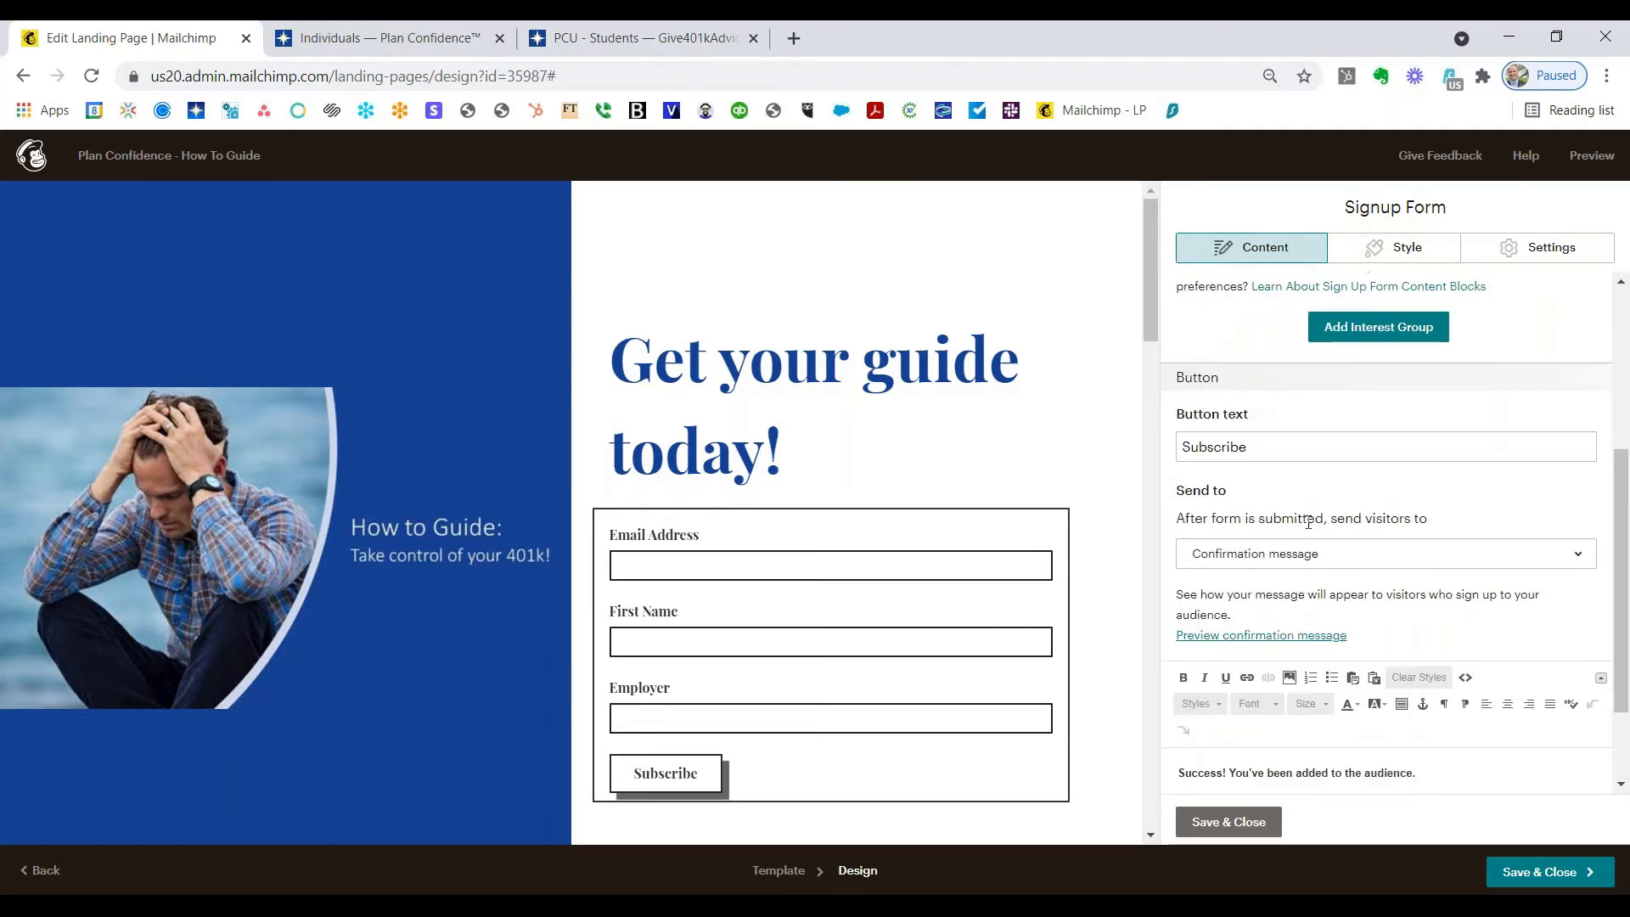
left_click_drag(1285, 451, 1145, 462)
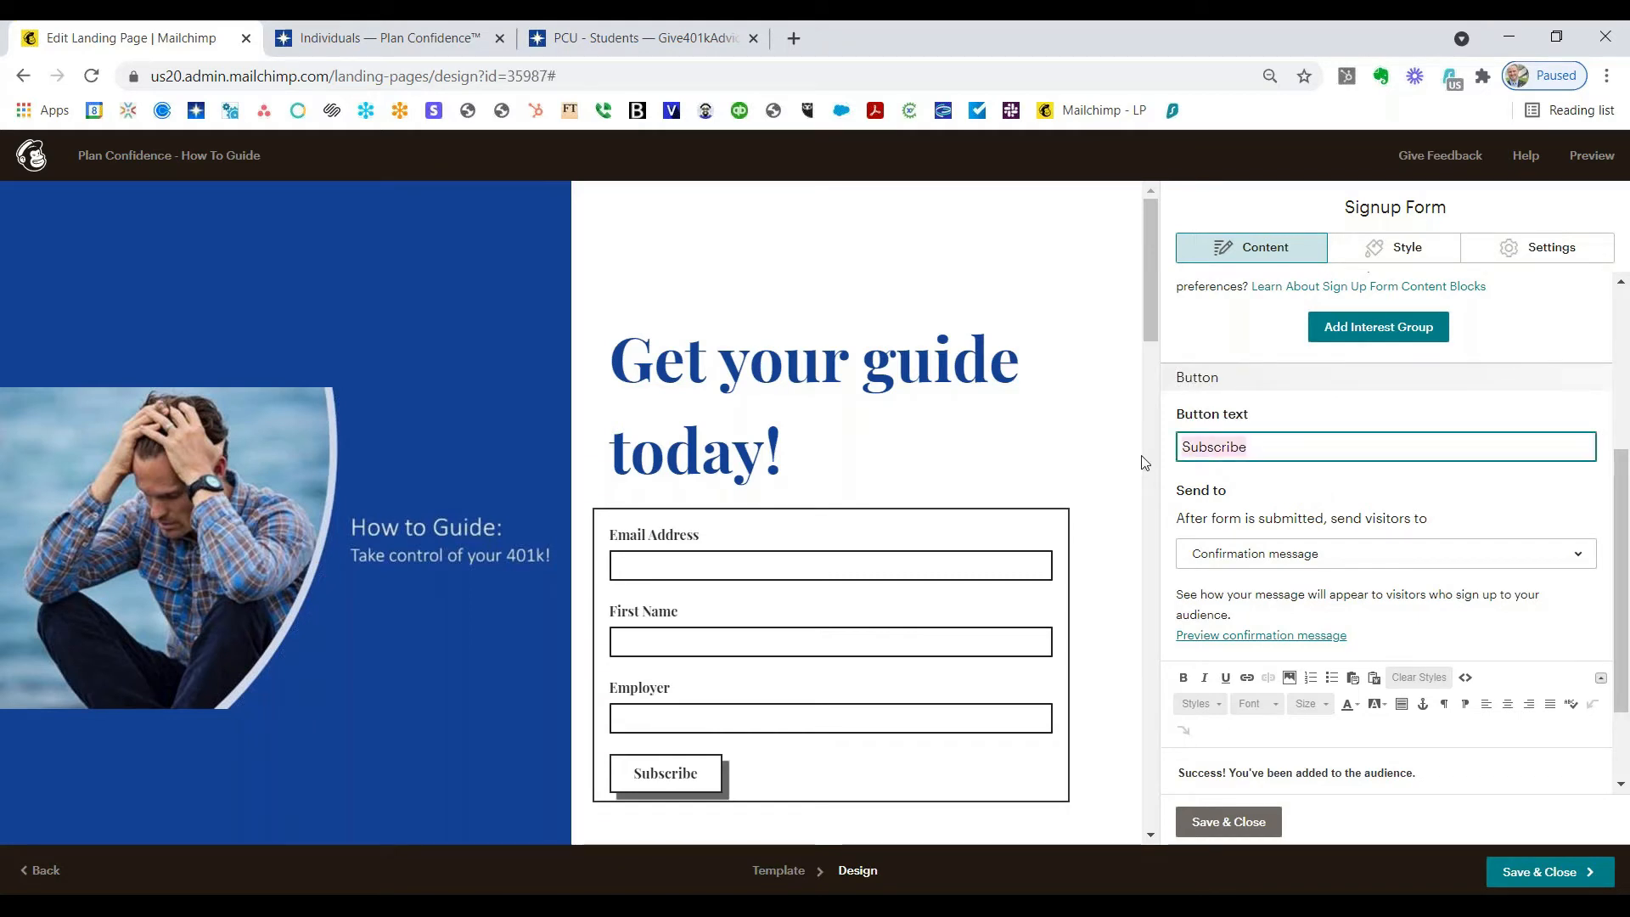
type("Ple")
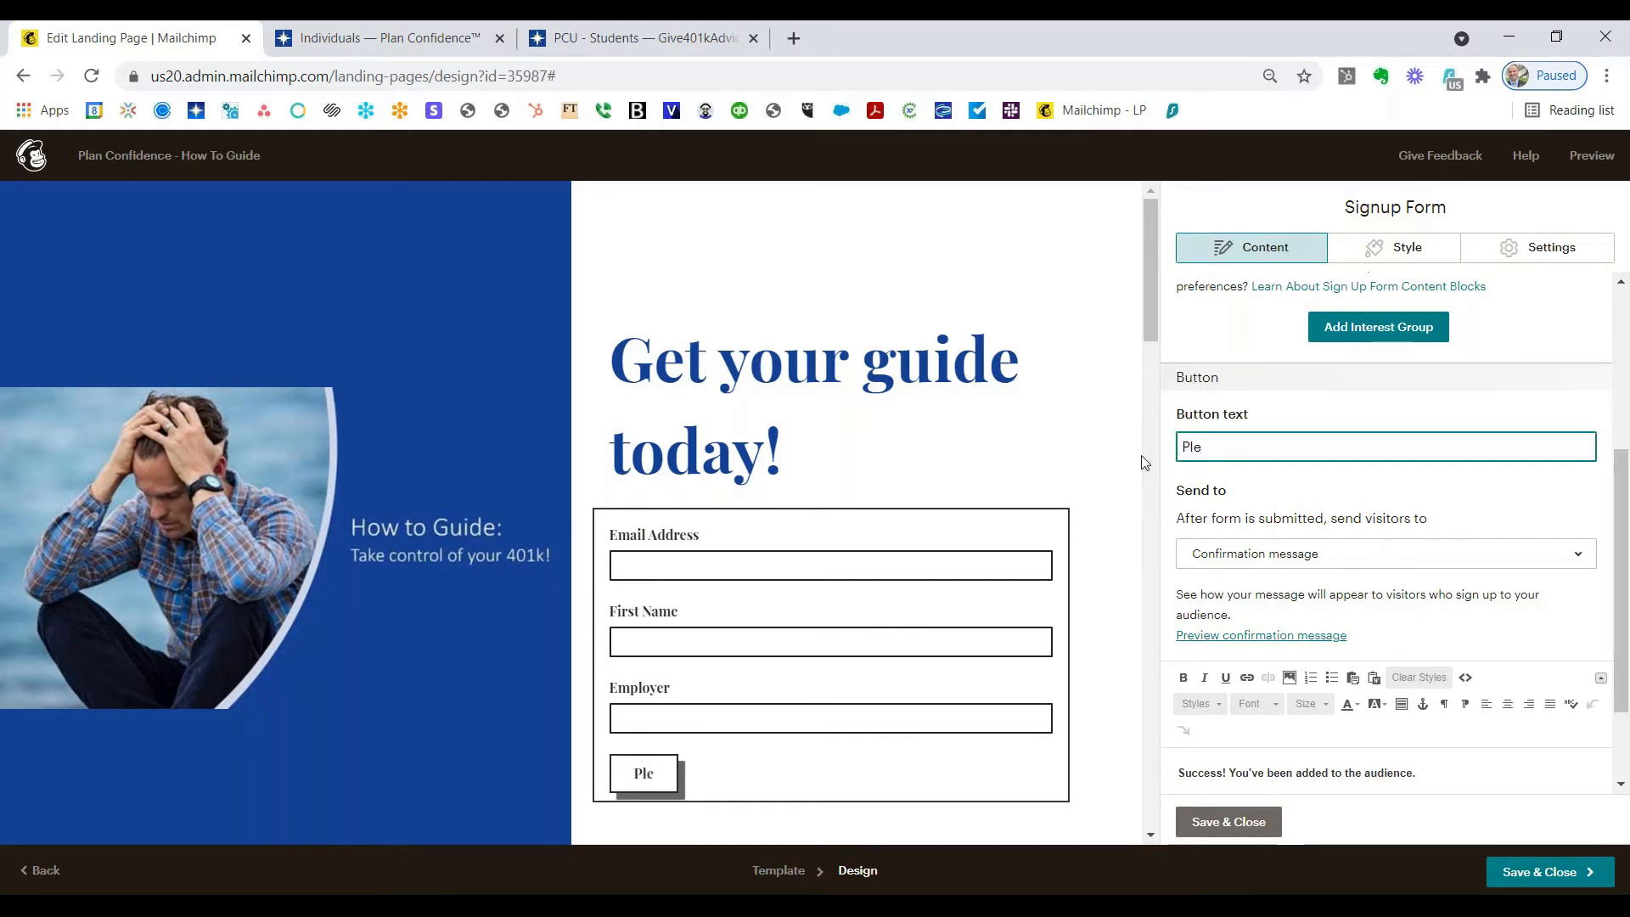
type("ase emal")
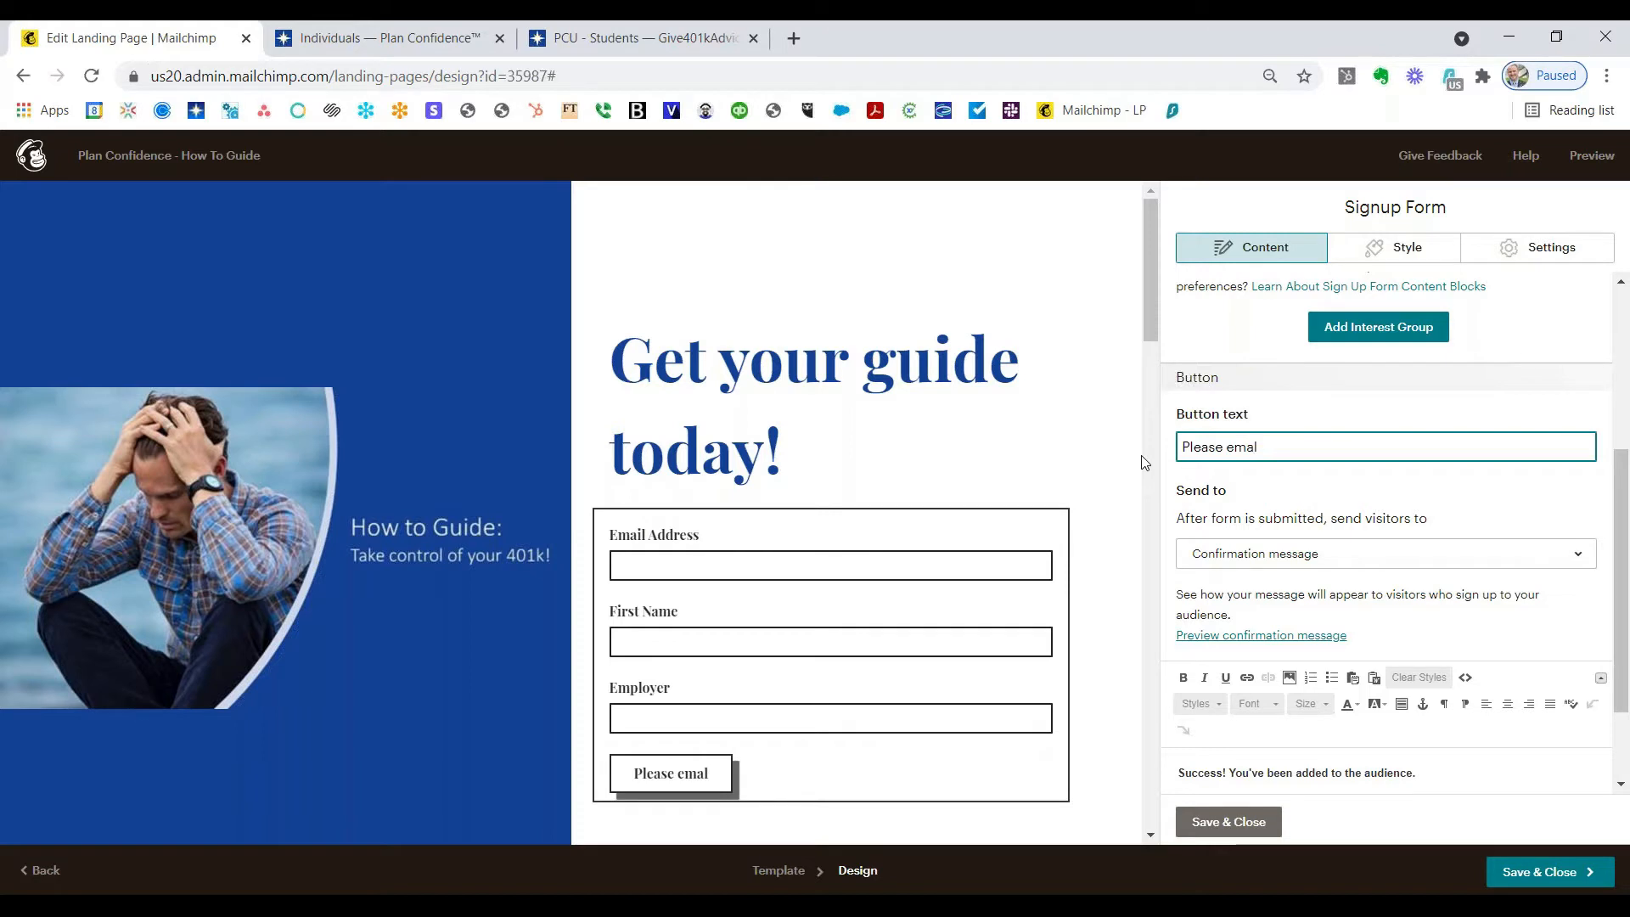
key("BackSpace")
type("il ")
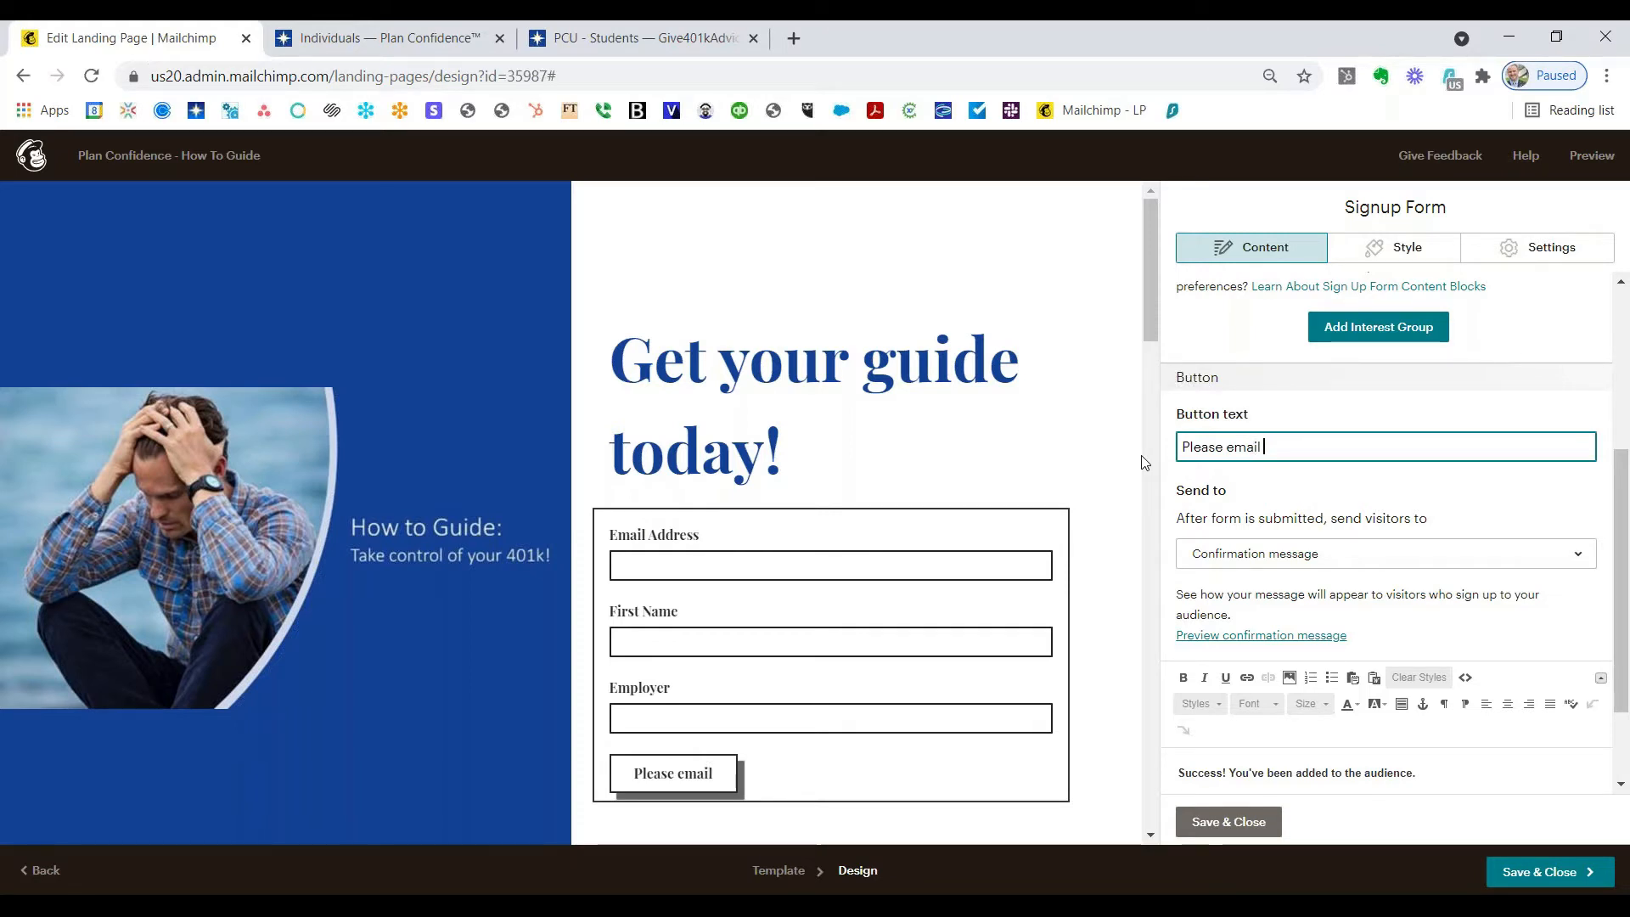
type("me the guide")
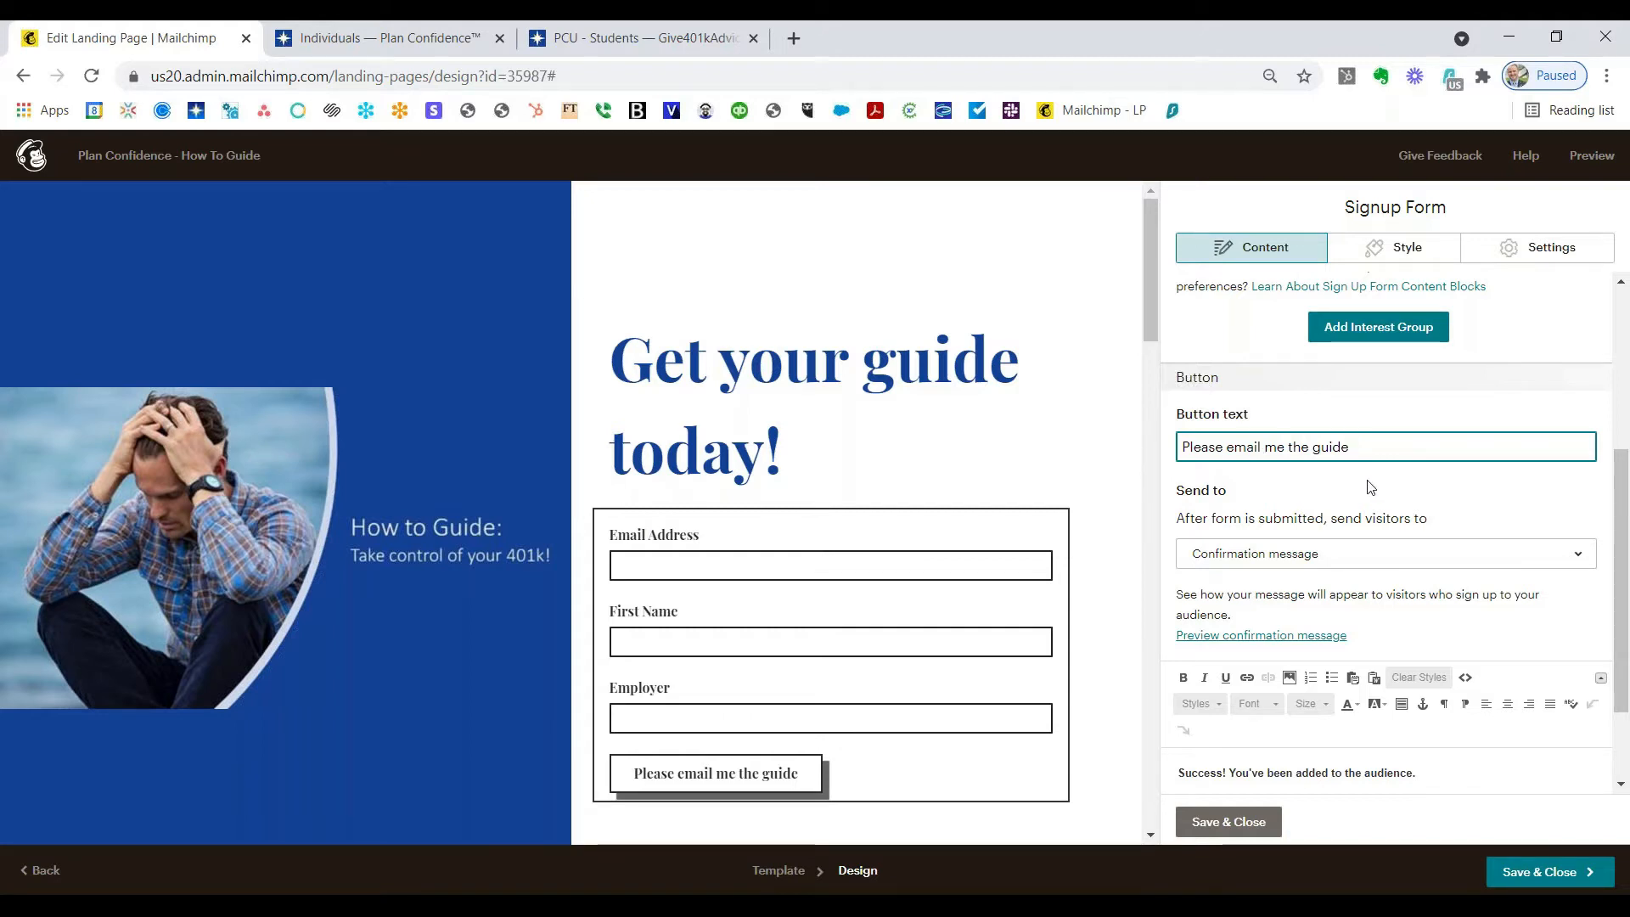
scroll(1358, 488, "down", 1)
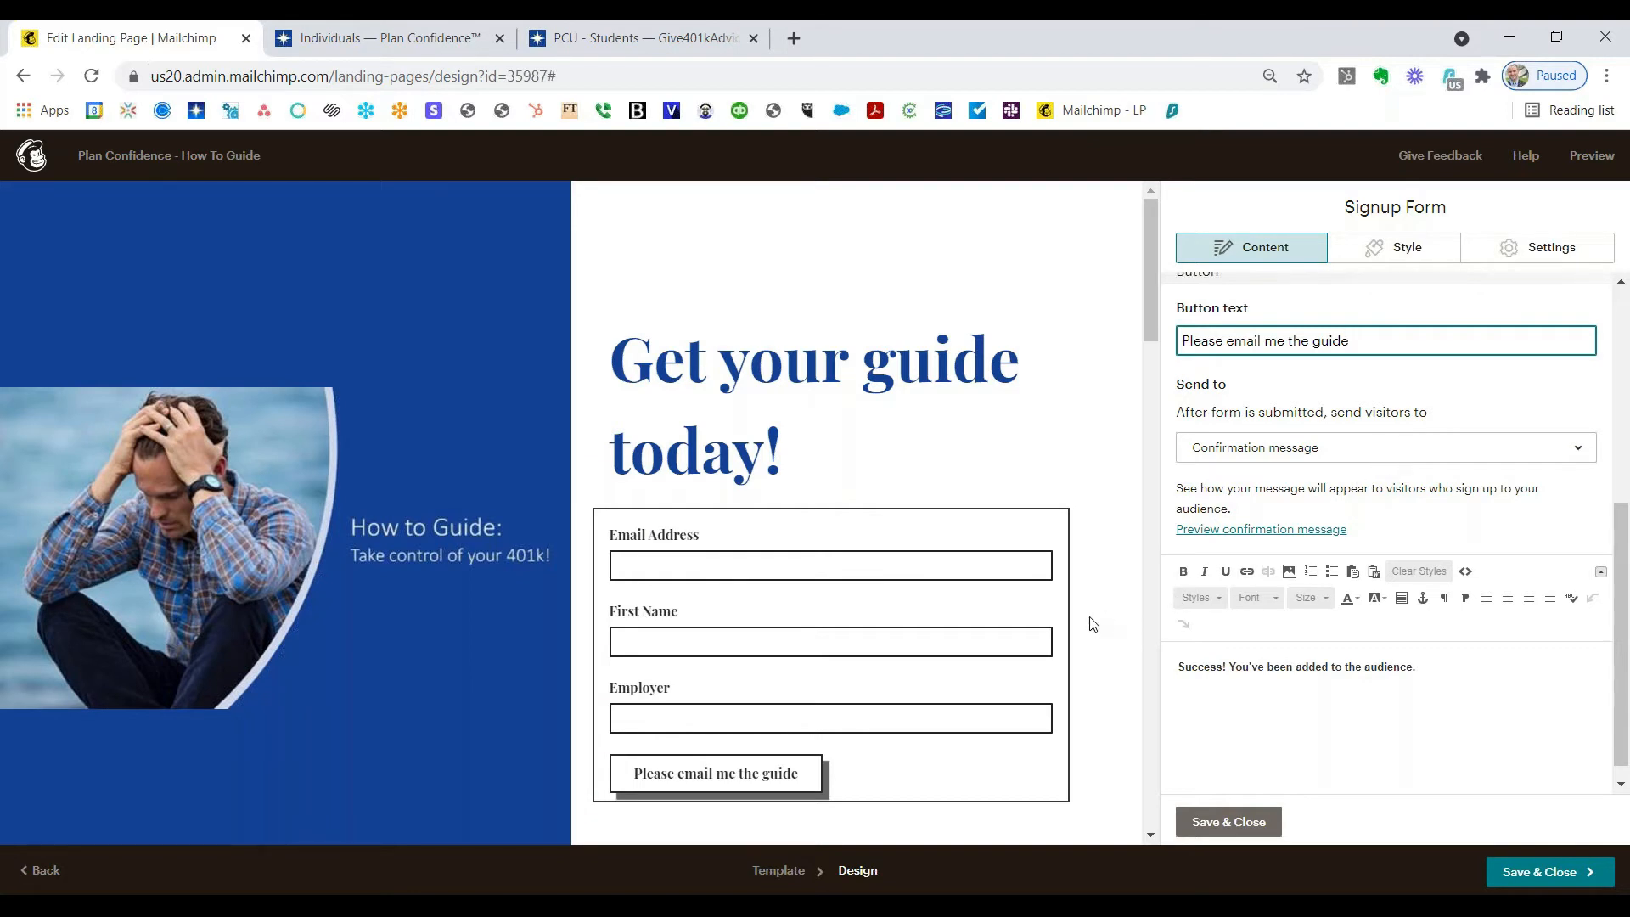
scroll(1087, 622, "down", 2)
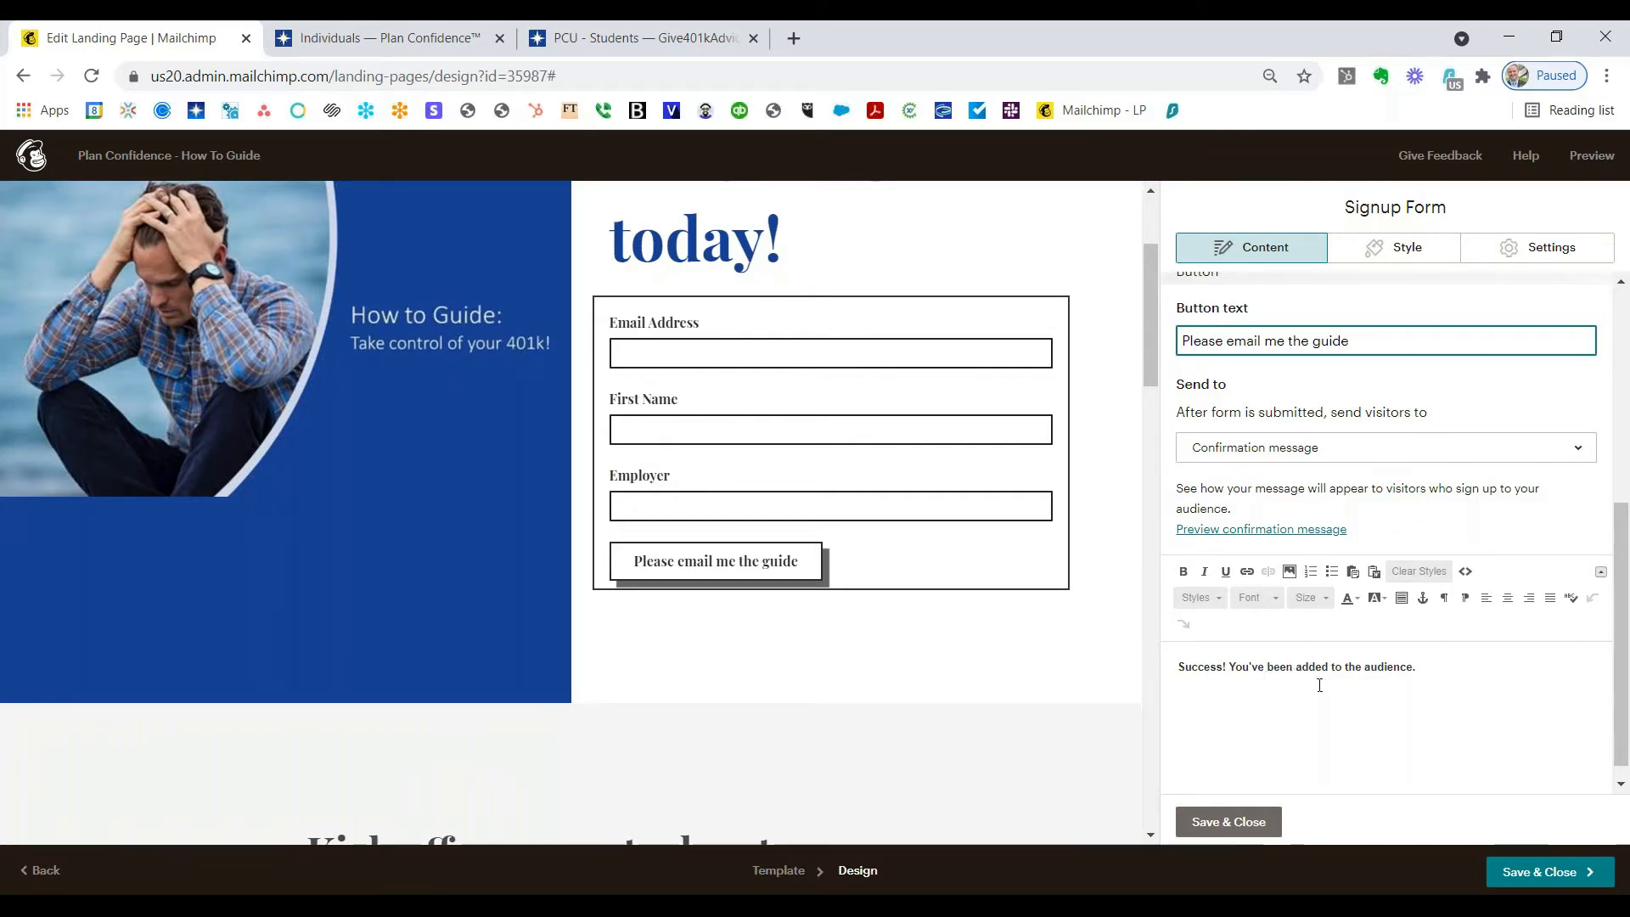
scroll(1353, 682, "down", 1)
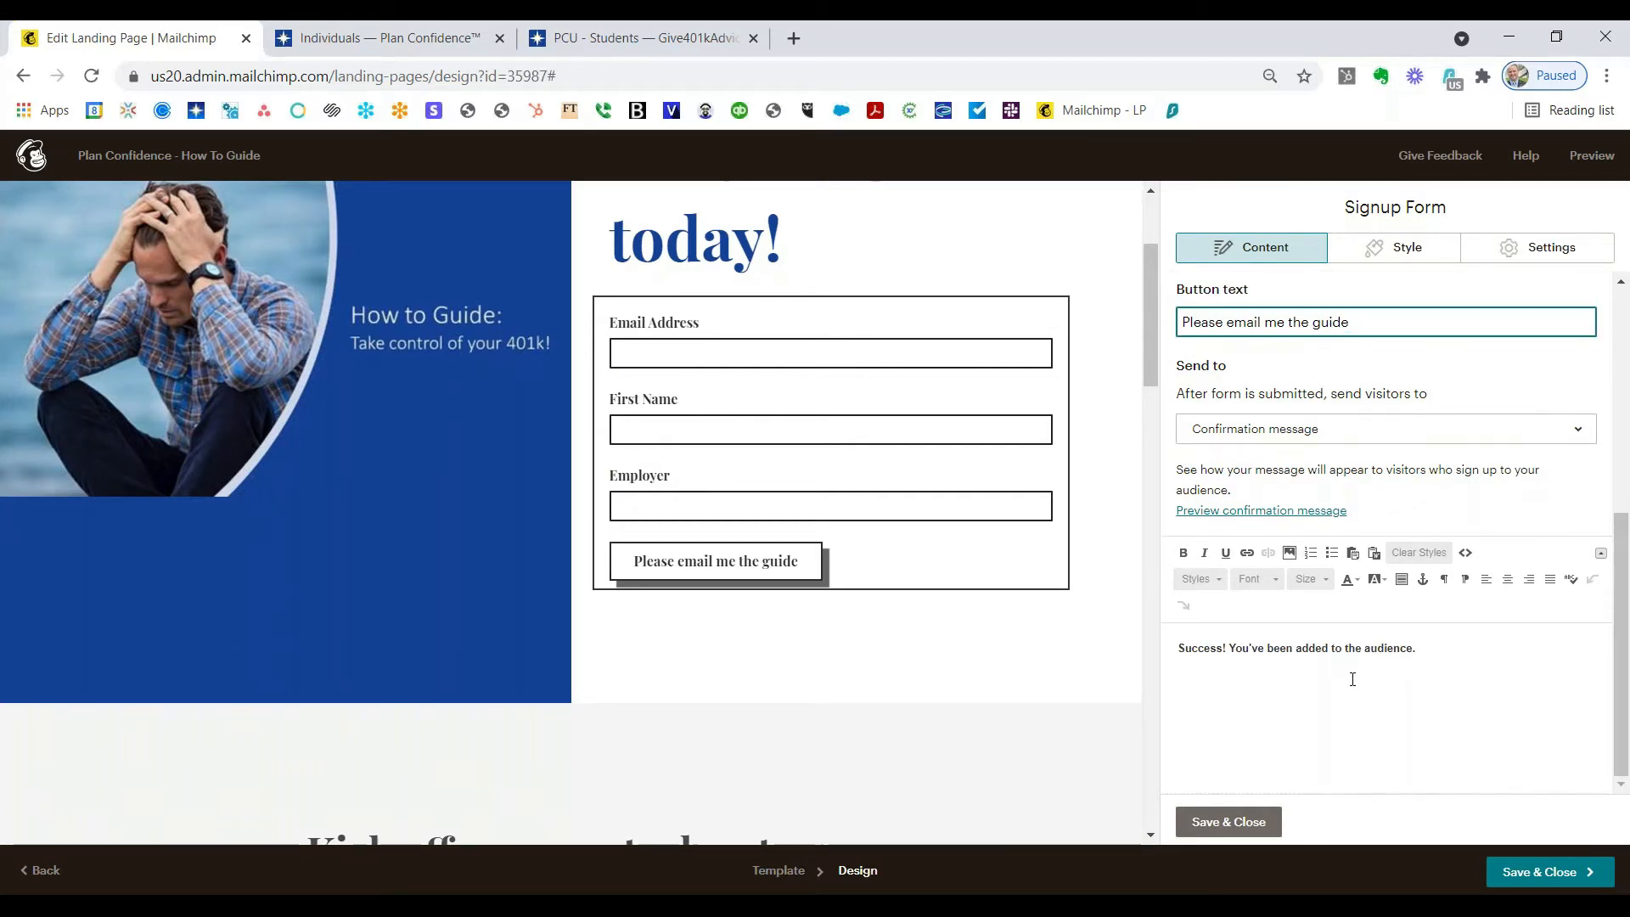
Step: Replace the confirmation message with 'Congrats! Your guide is on the way!' and a watch-for-the-email line
left_click_drag(1415, 648, 1171, 642)
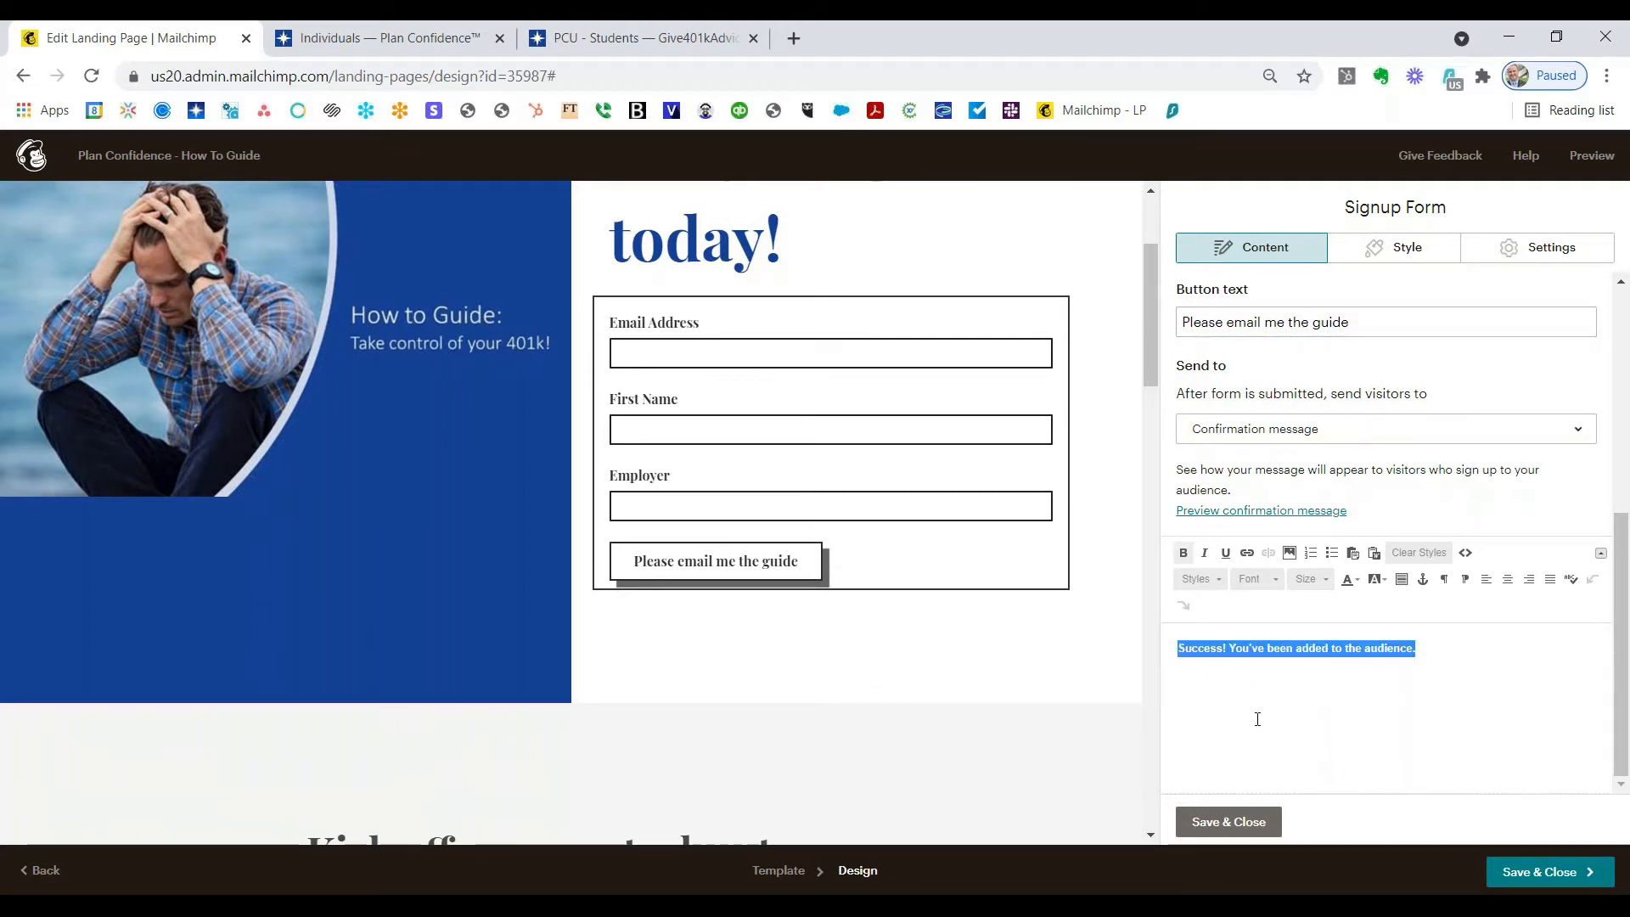
type("Congrats!")
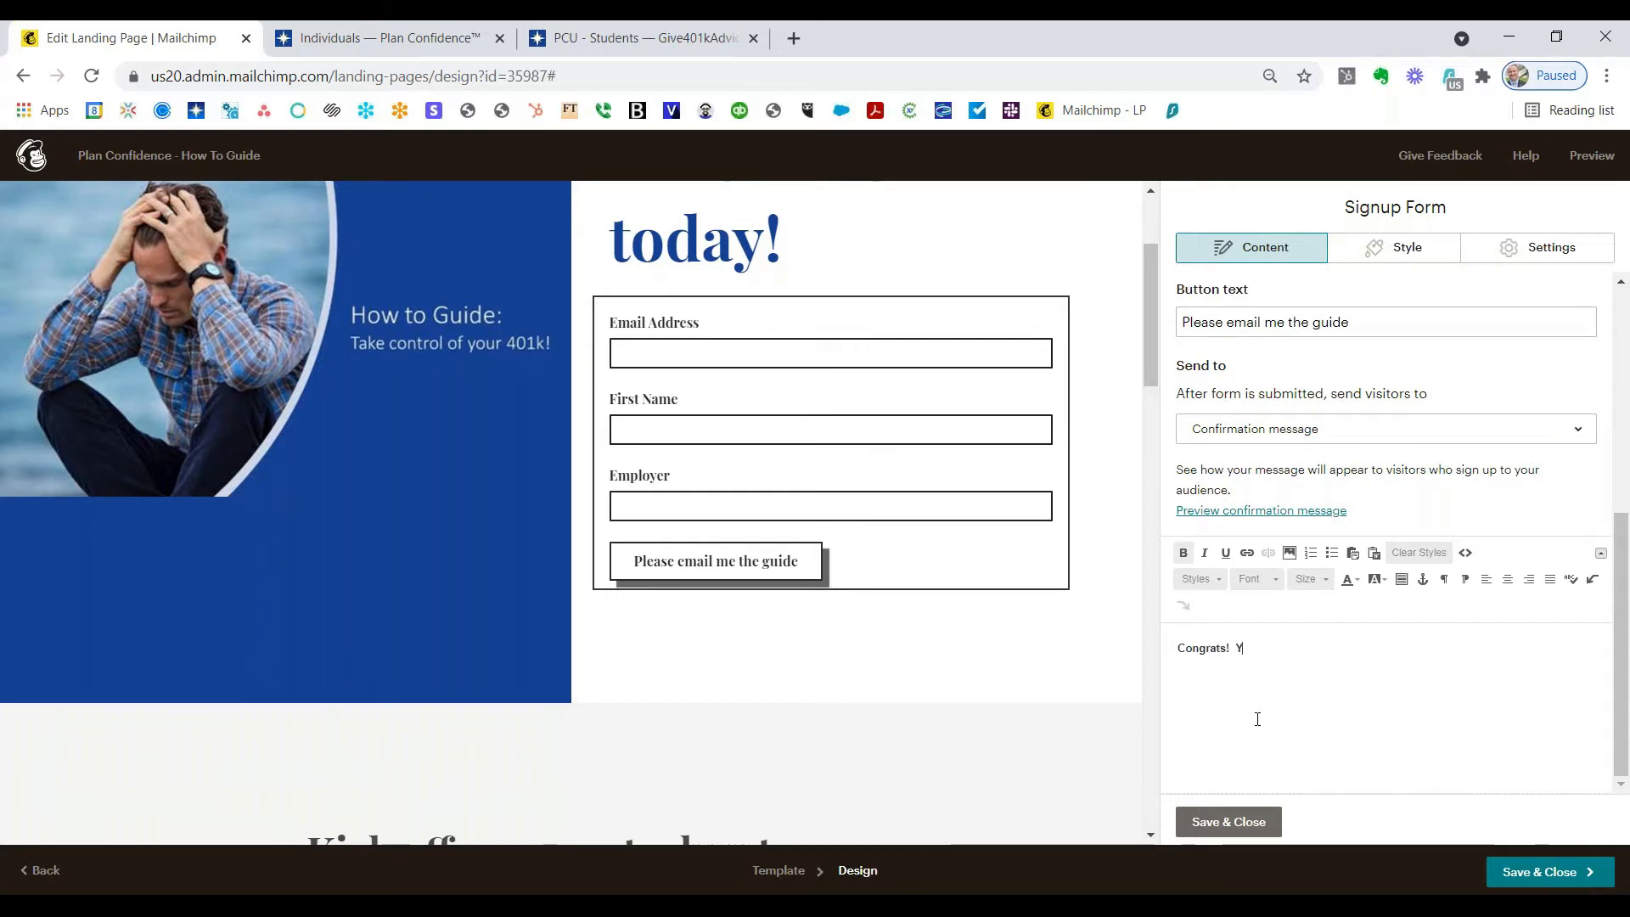
type("  Your gui")
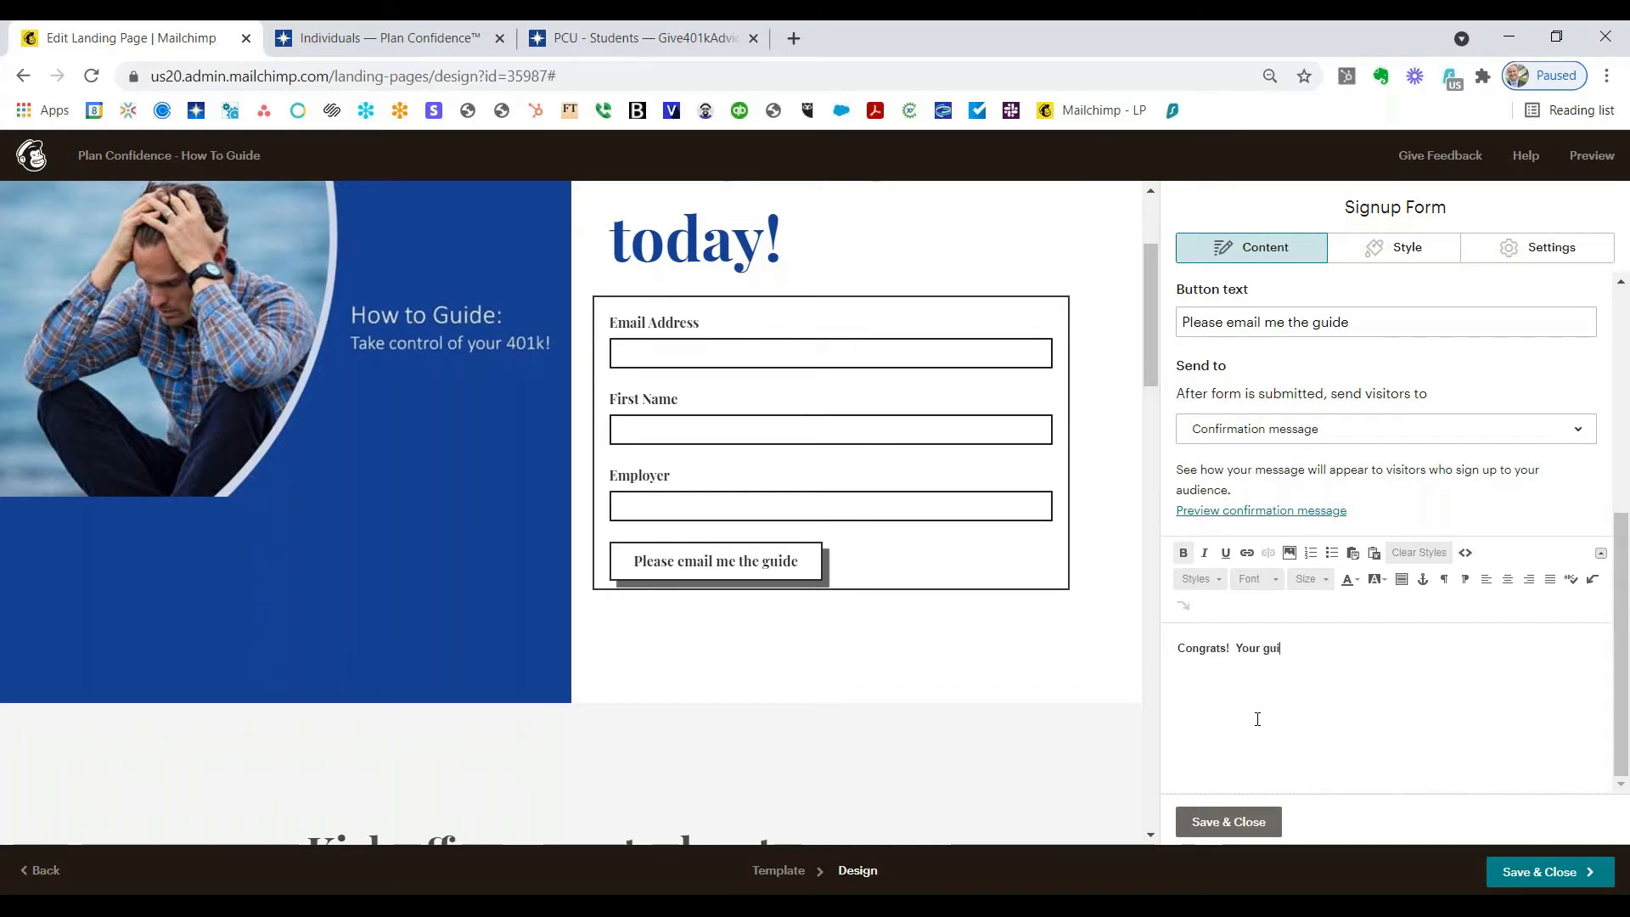
type("de is on the way!")
key("Return")
key("ctrl+b")
type("Plesase")
key("BackSpace")
key("BackSpace")
key("BackSpace")
key("BackSpace")
key("BackSpace")
type("ase be on ")
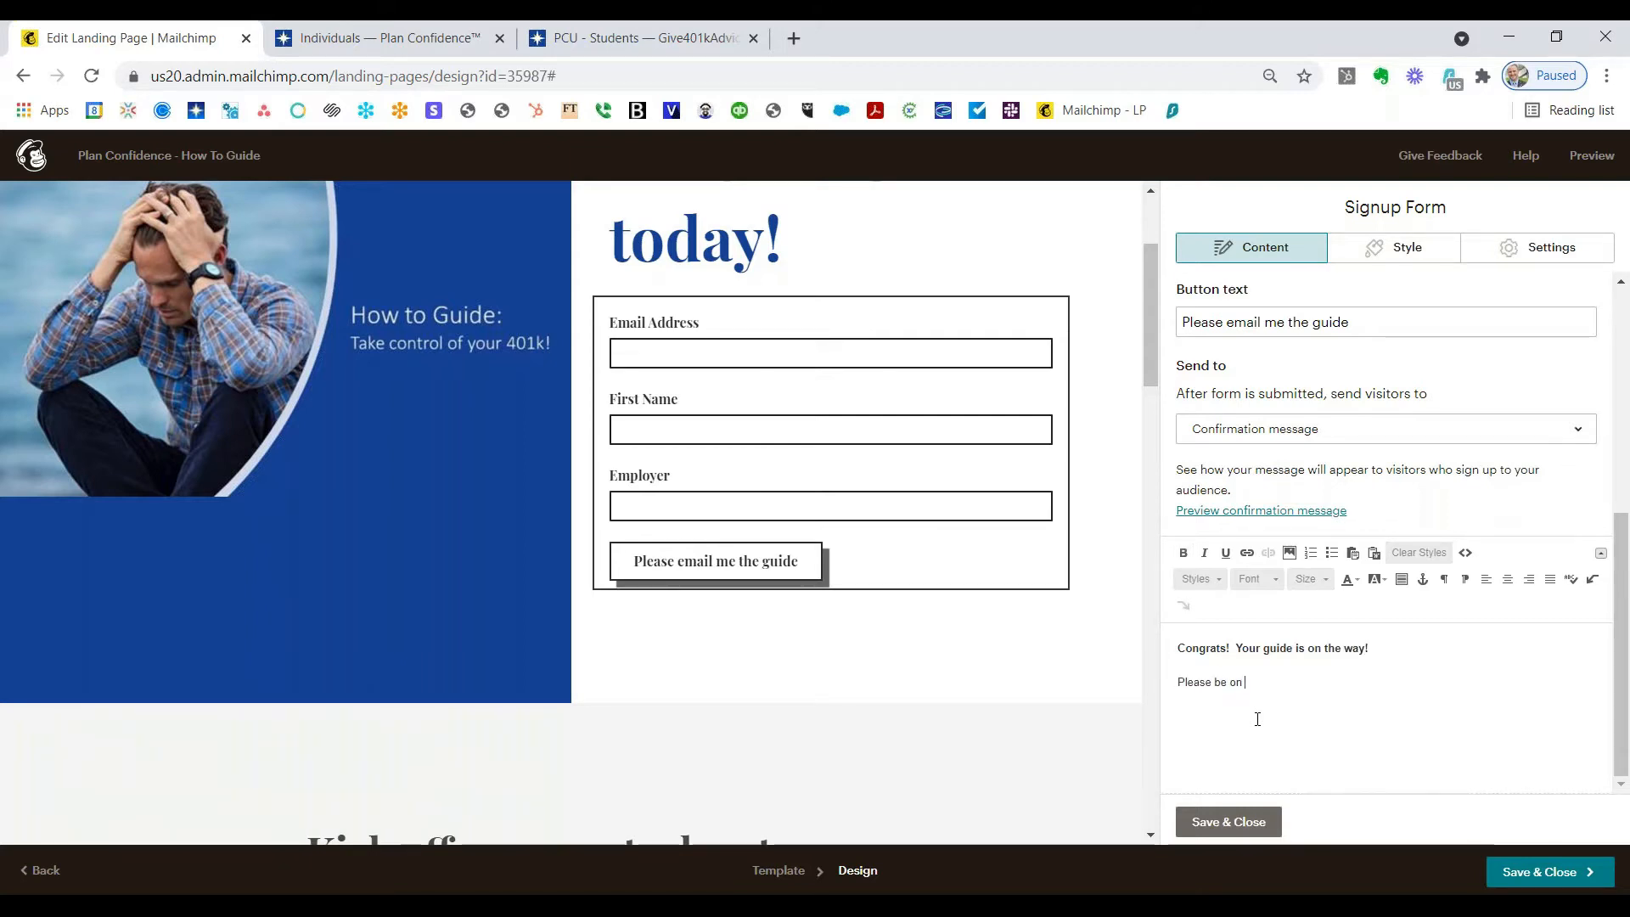
type("the lookout for an email with our guid")
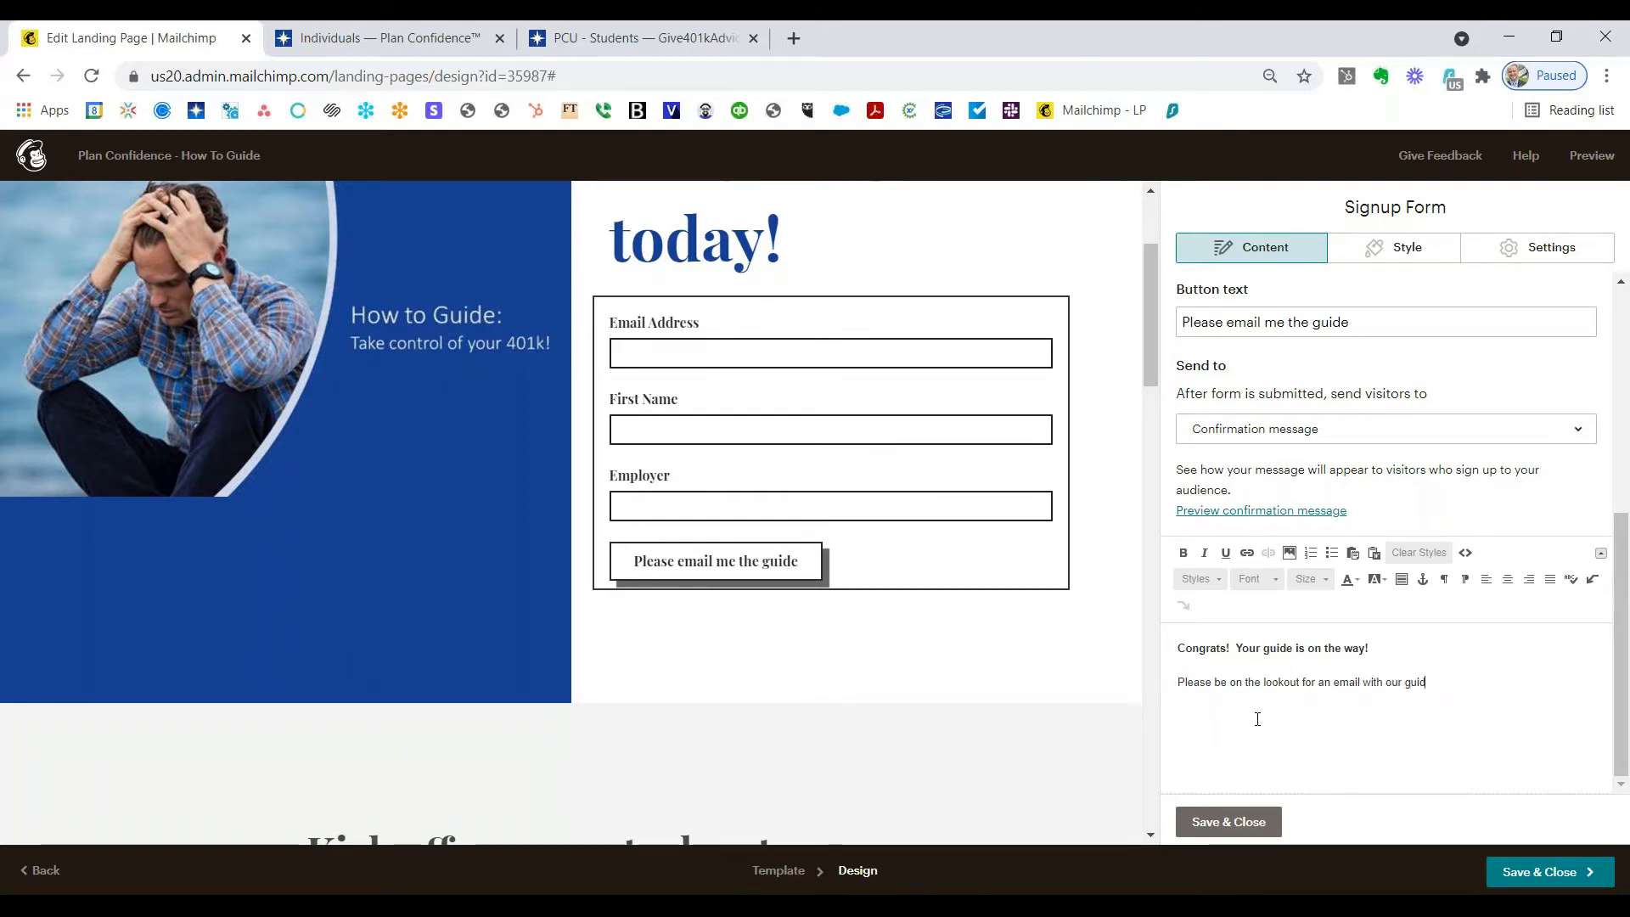
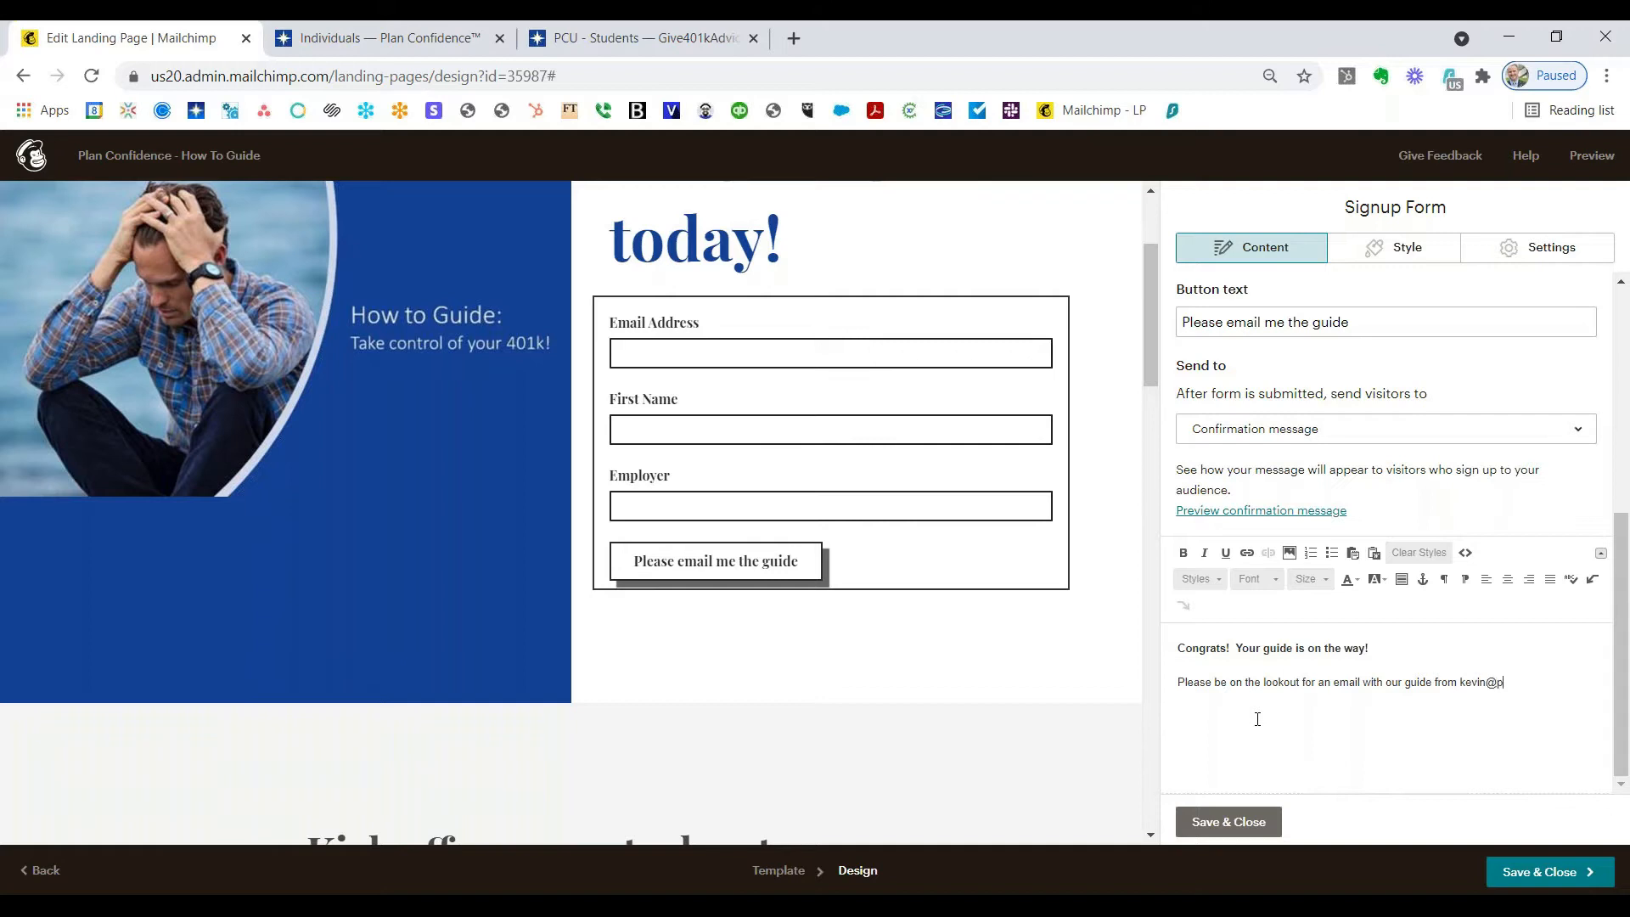
Step: Add a closing line pointing to PlanConfidence.com and show the Plan Confidence Individuals page
key("Return")
type("For more infomration, please check out PlanConfidence.com")
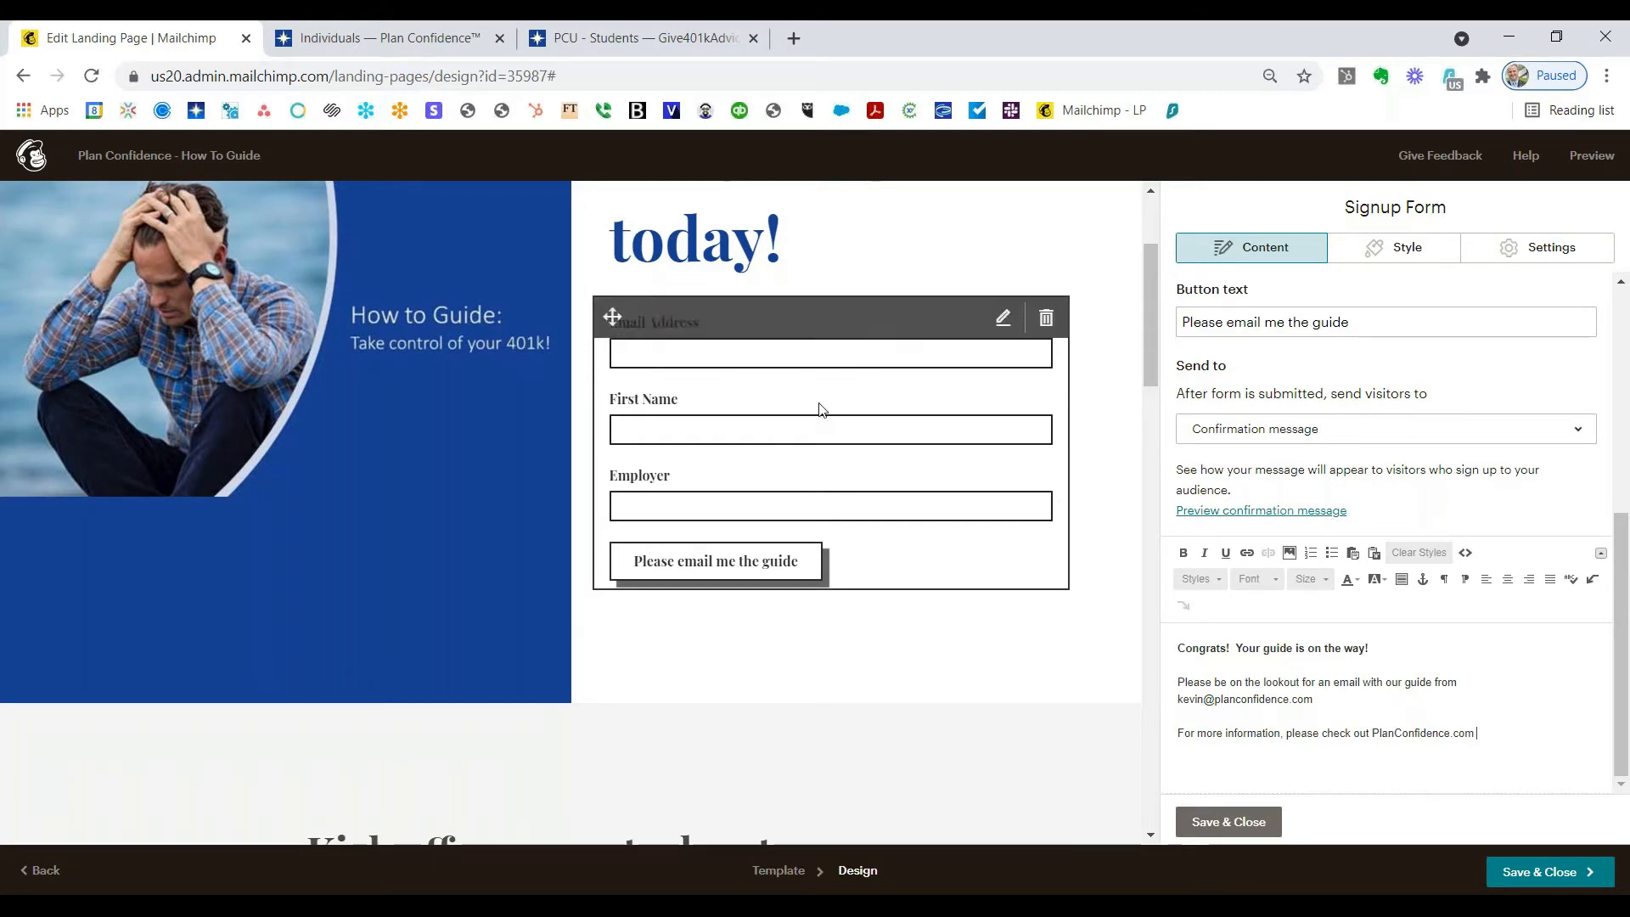
left_click(431, 38)
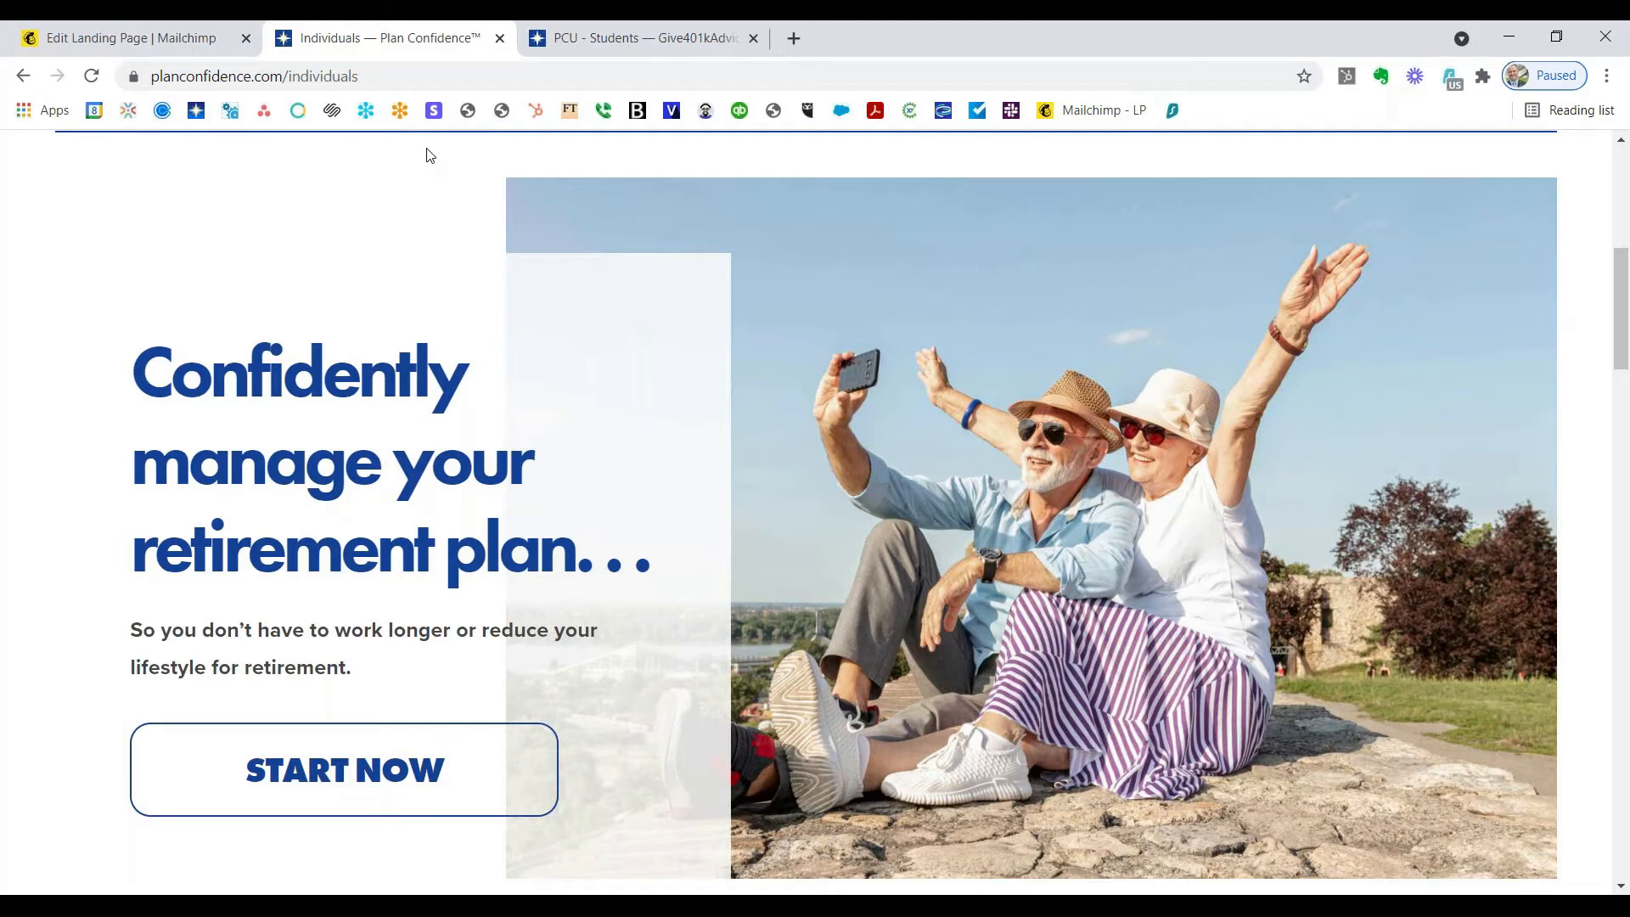
left_click_drag(405, 76, 123, 76)
key("ctrl+c")
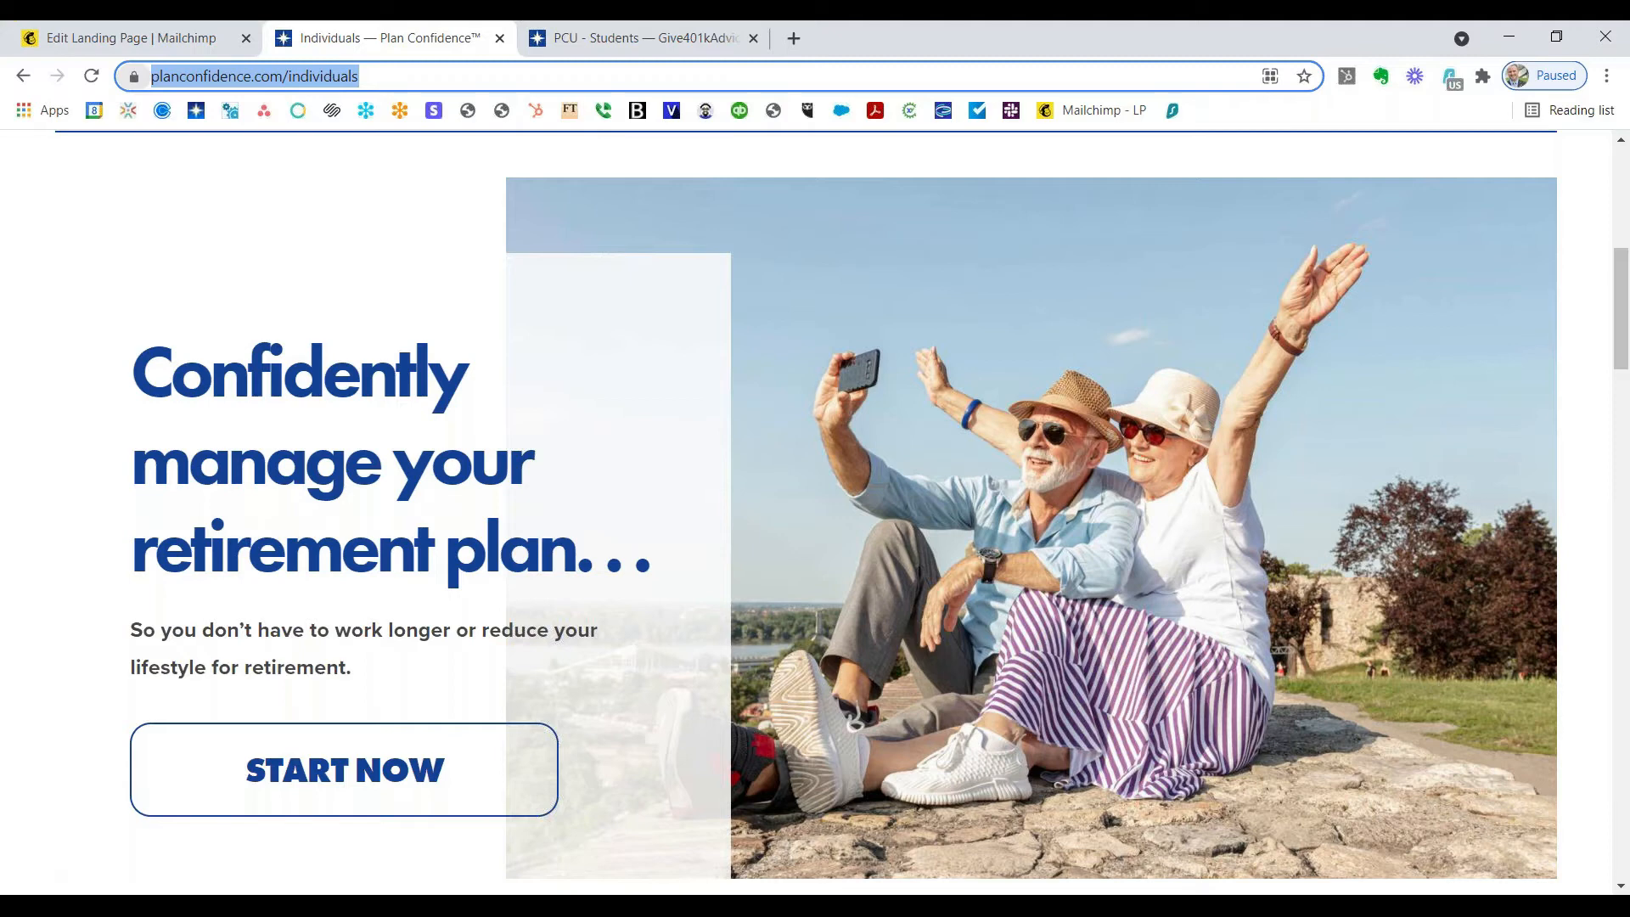
left_click(211, 41)
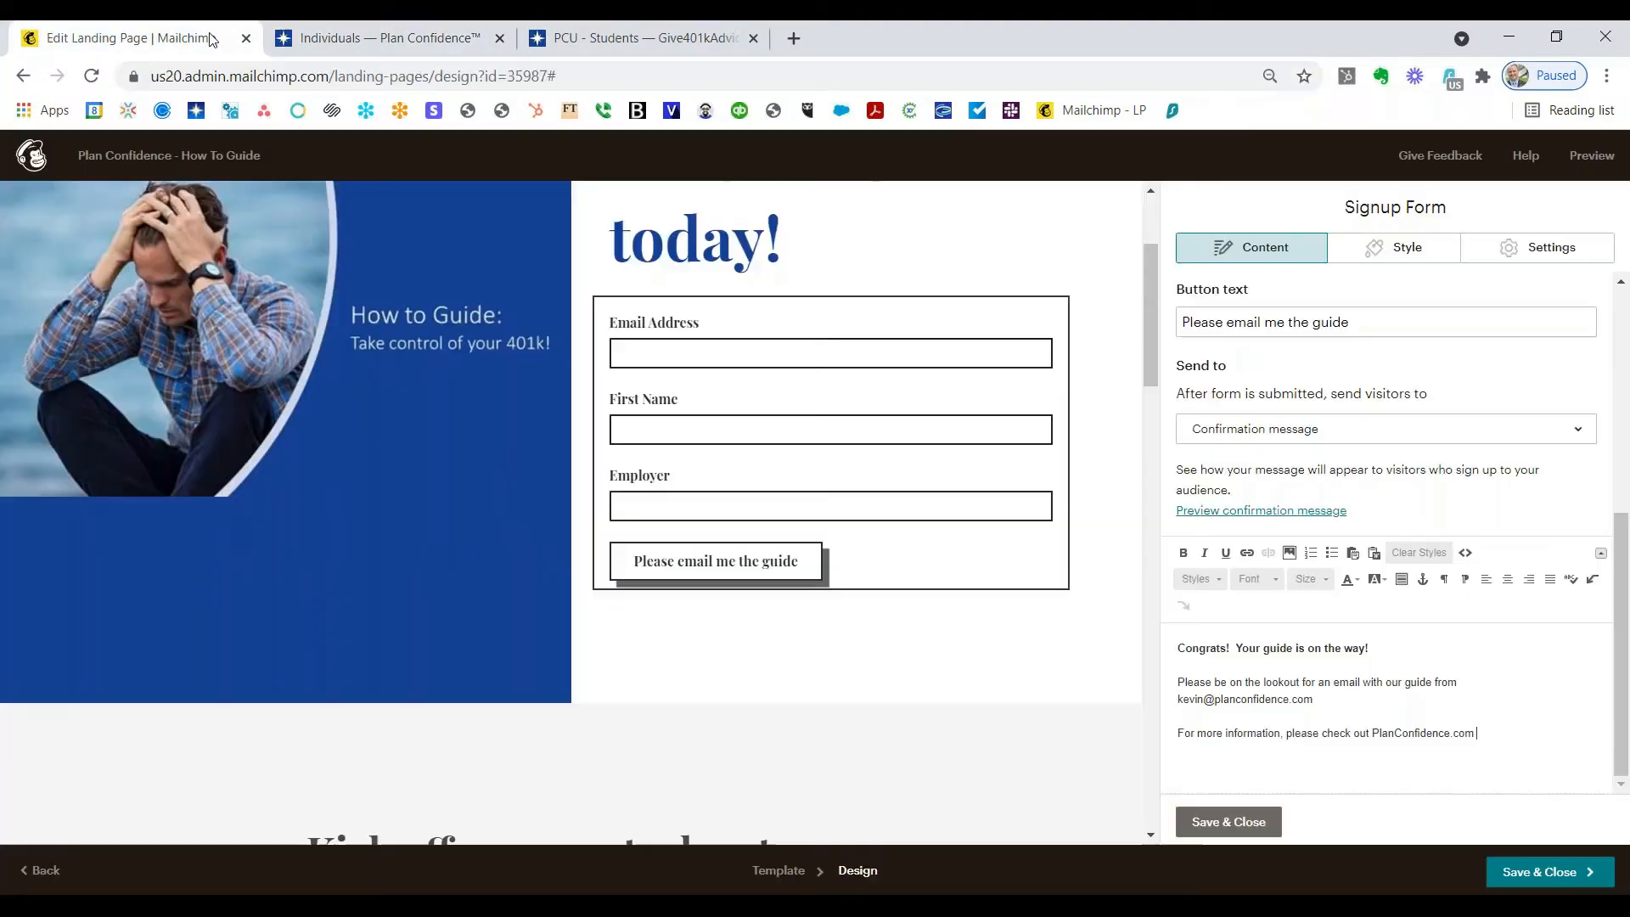
left_click(1375, 735)
left_click_drag(1375, 735, 1482, 745)
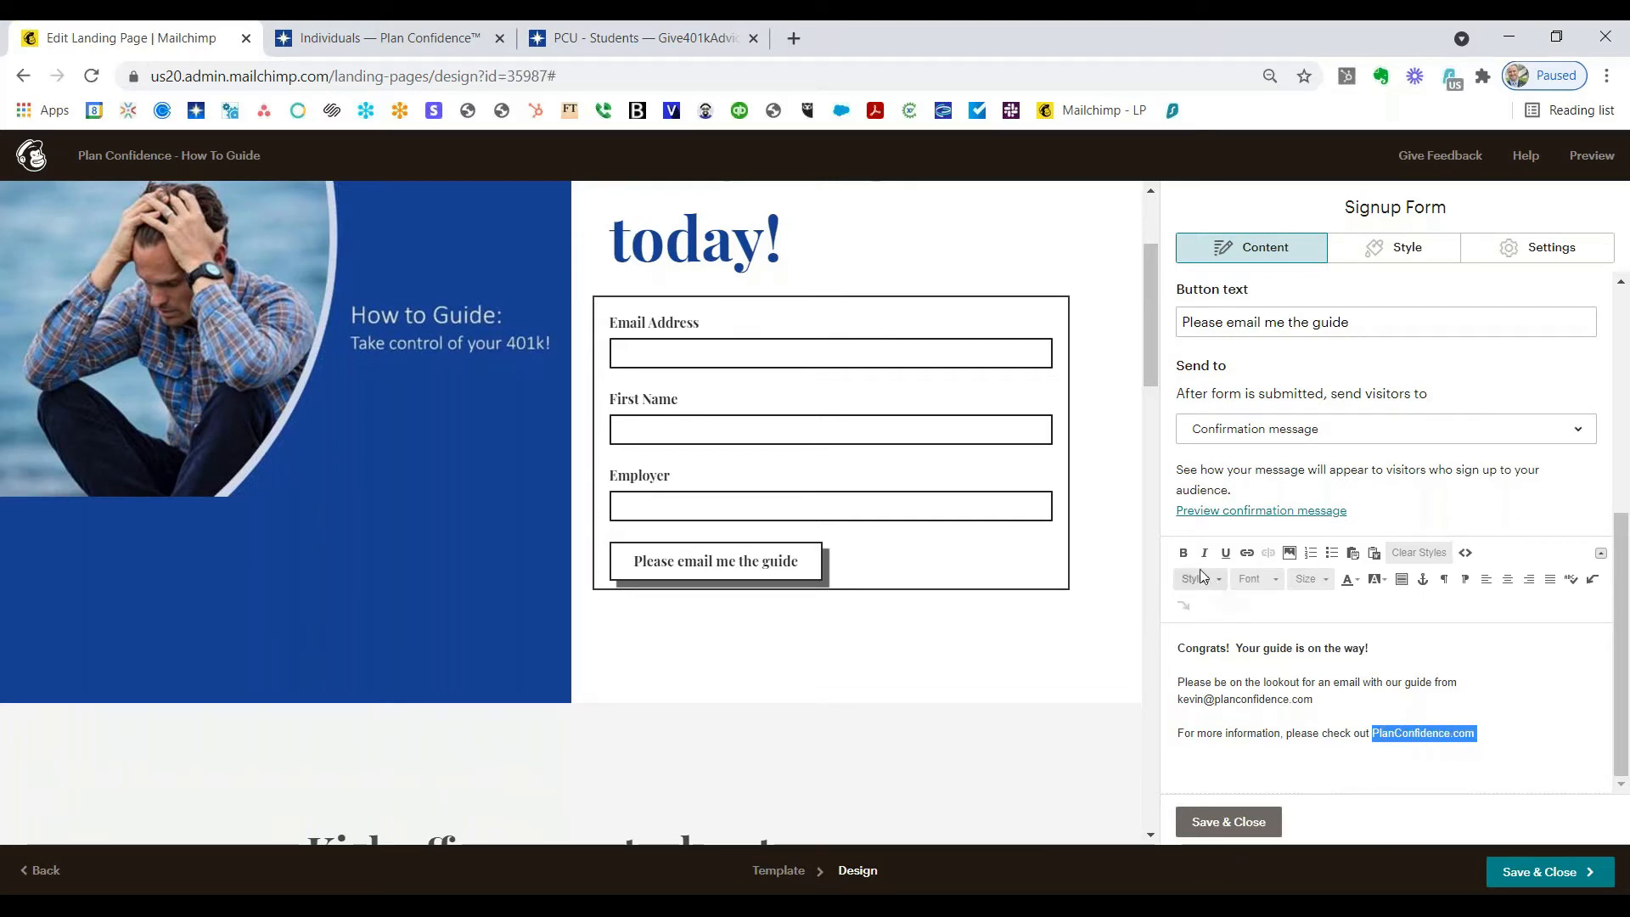
left_click(1246, 553)
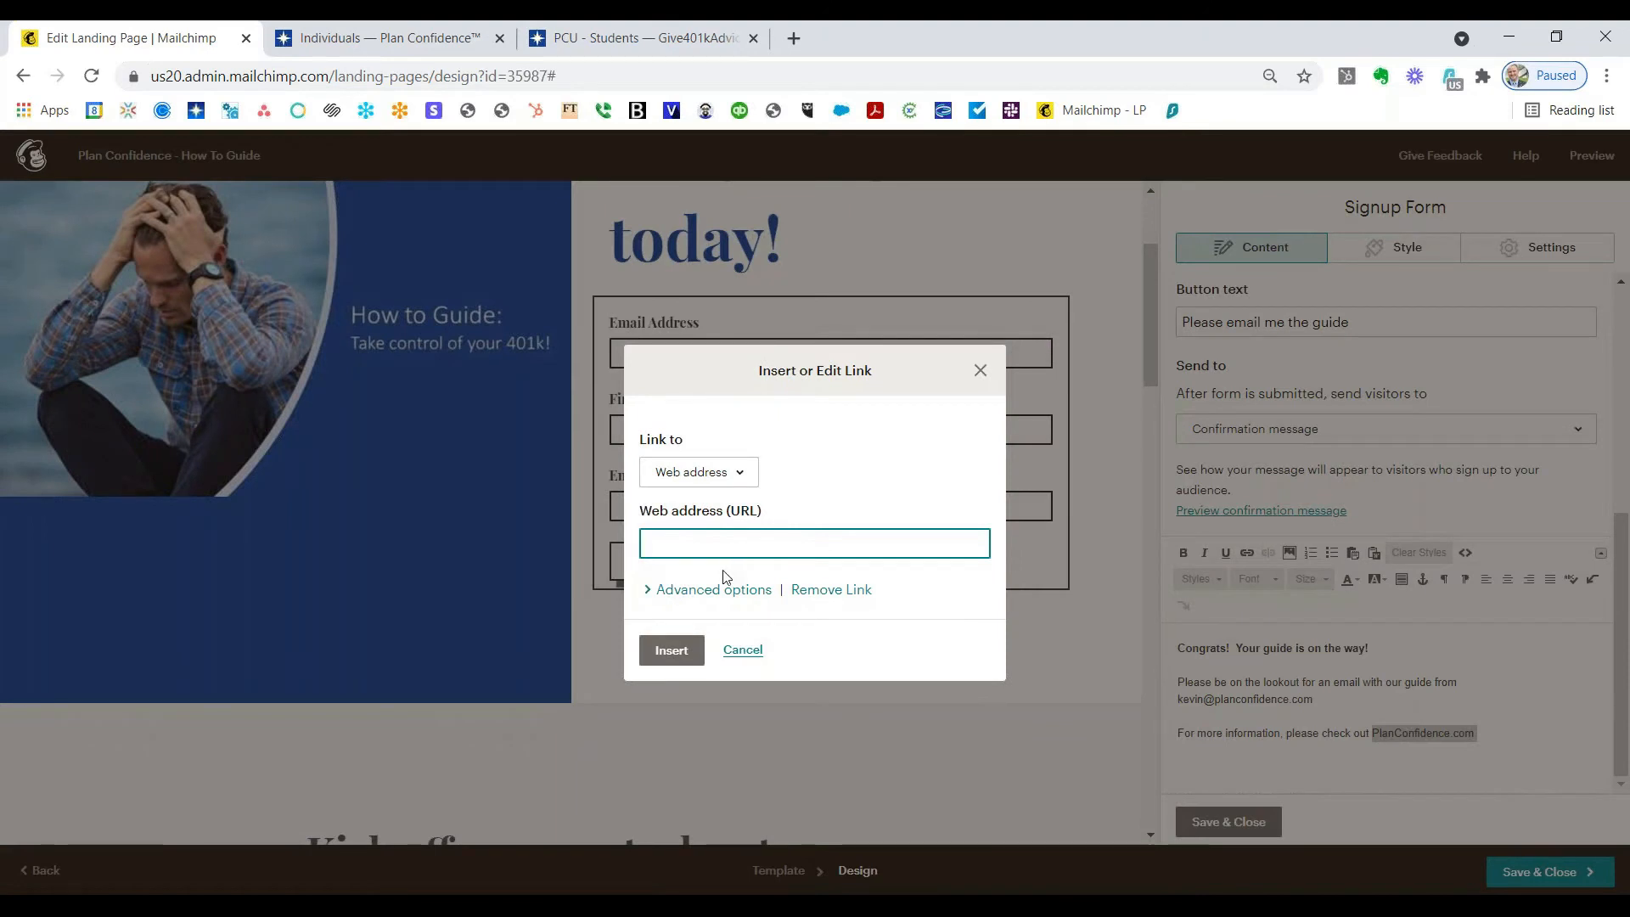
key("ctrl+v")
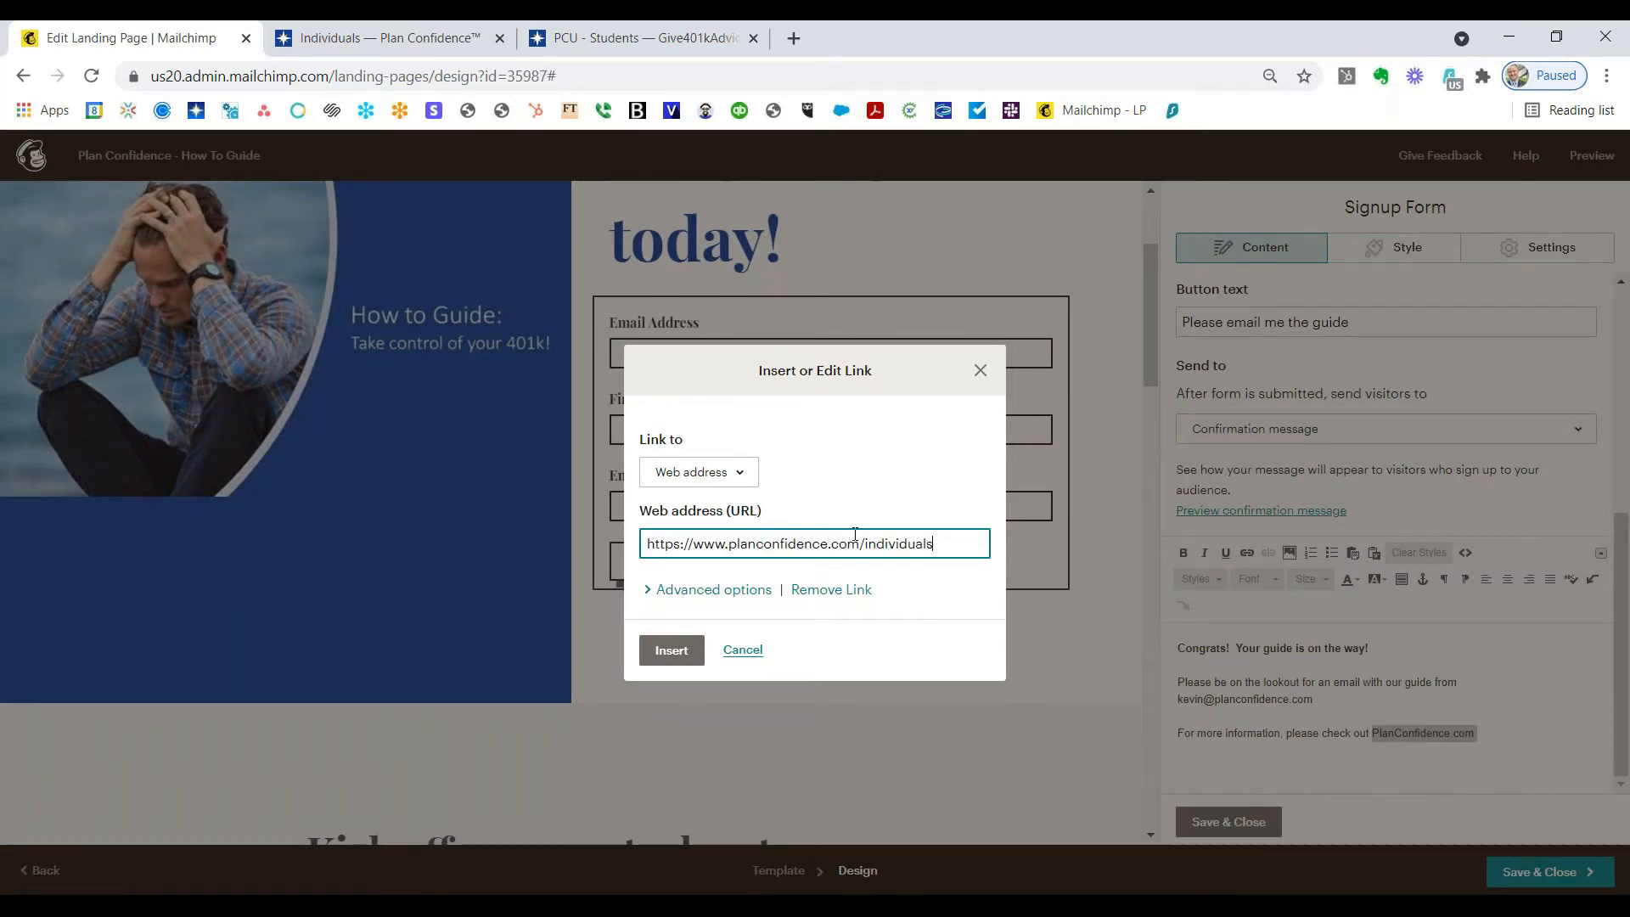
left_click(693, 665)
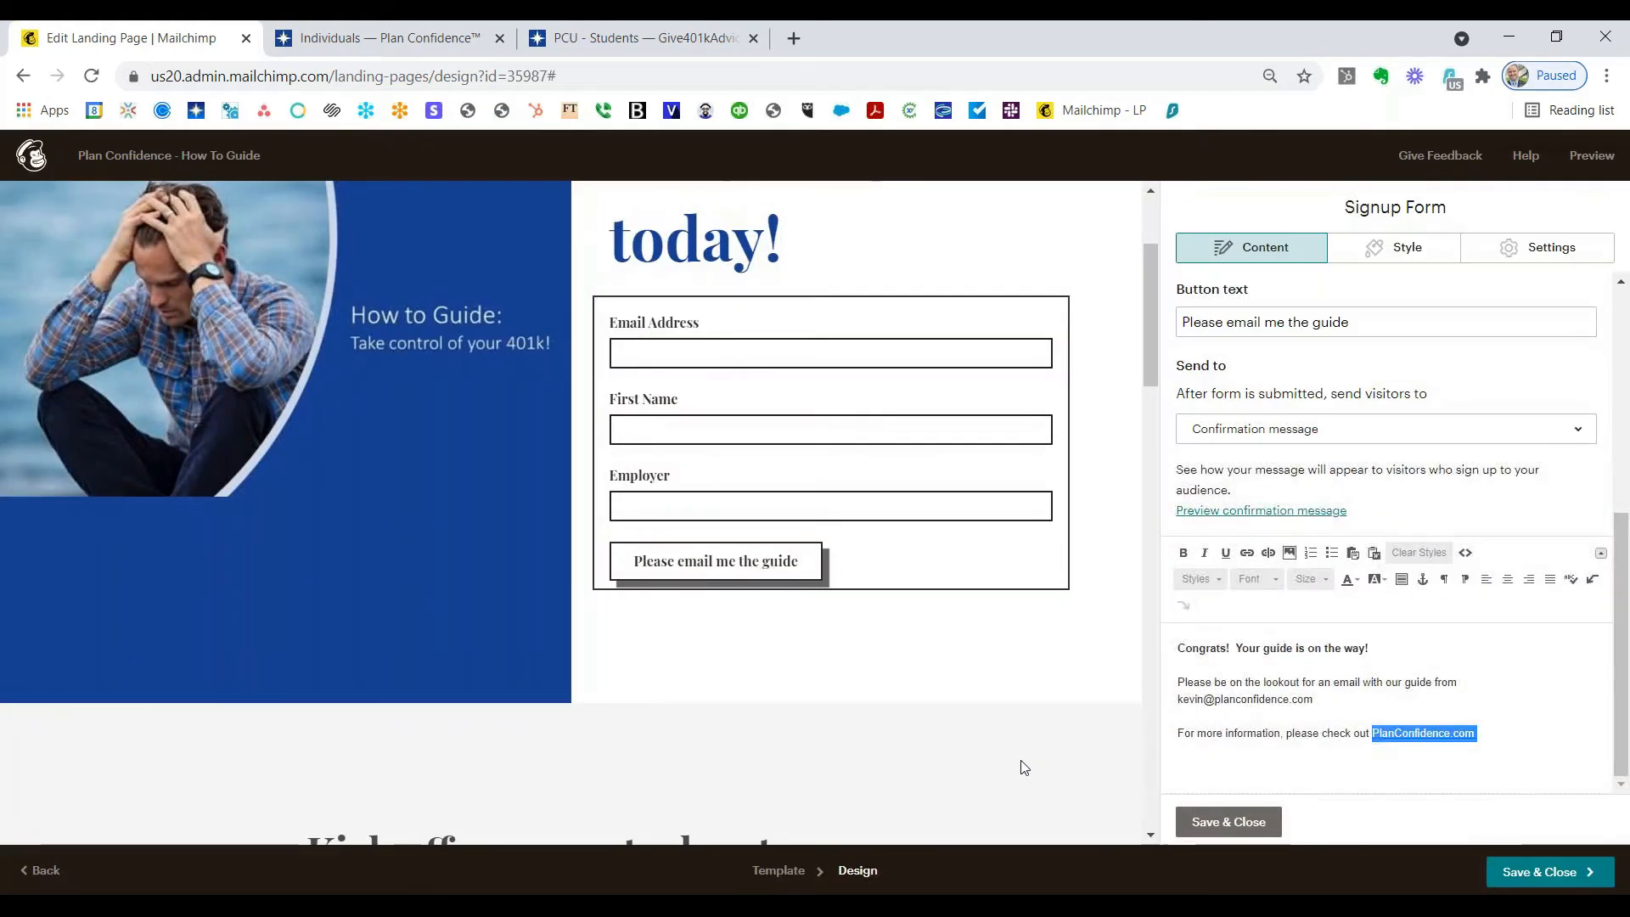
Step: Preview the confirmation message and linked page, then switch to the signup form's Style settings
left_click(1538, 730)
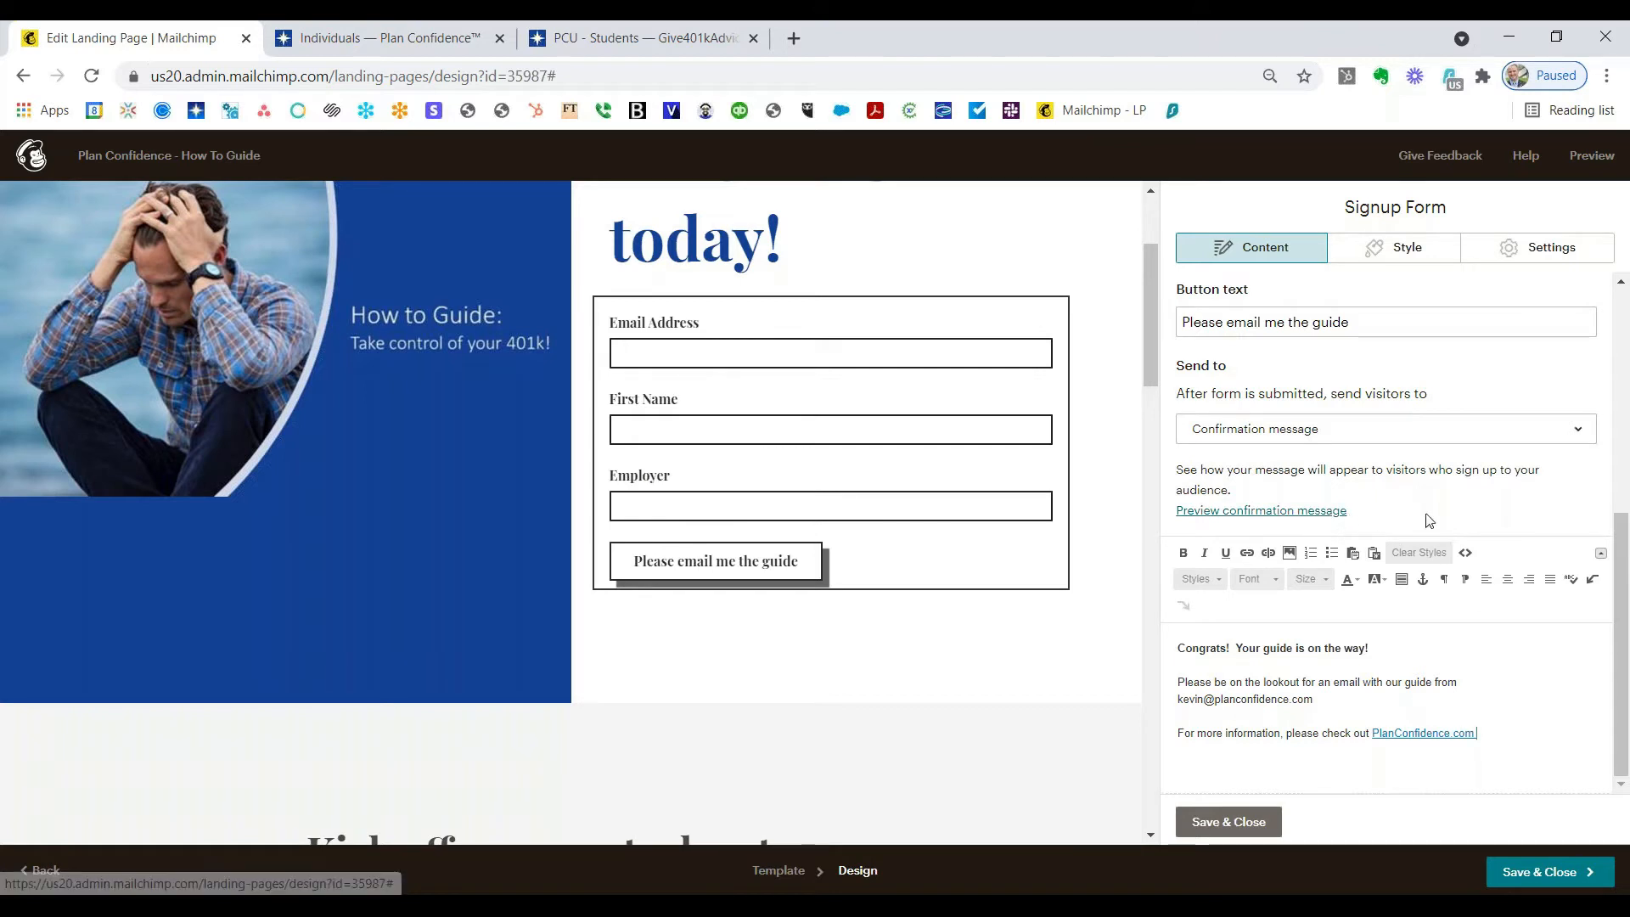
left_click(1222, 510)
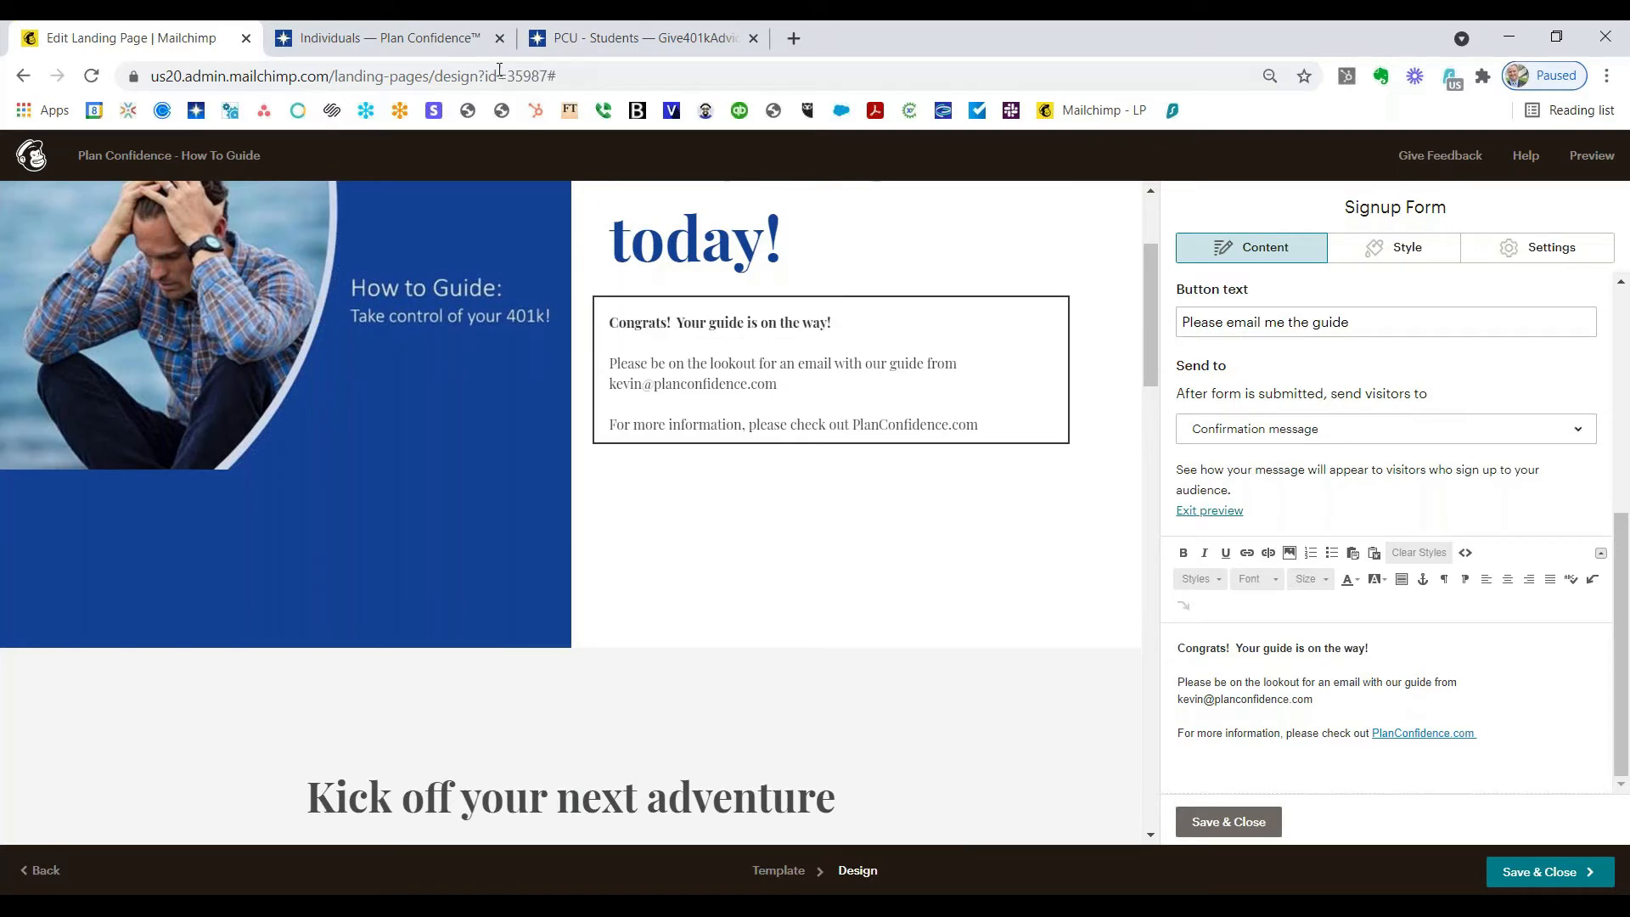
left_click(478, 43)
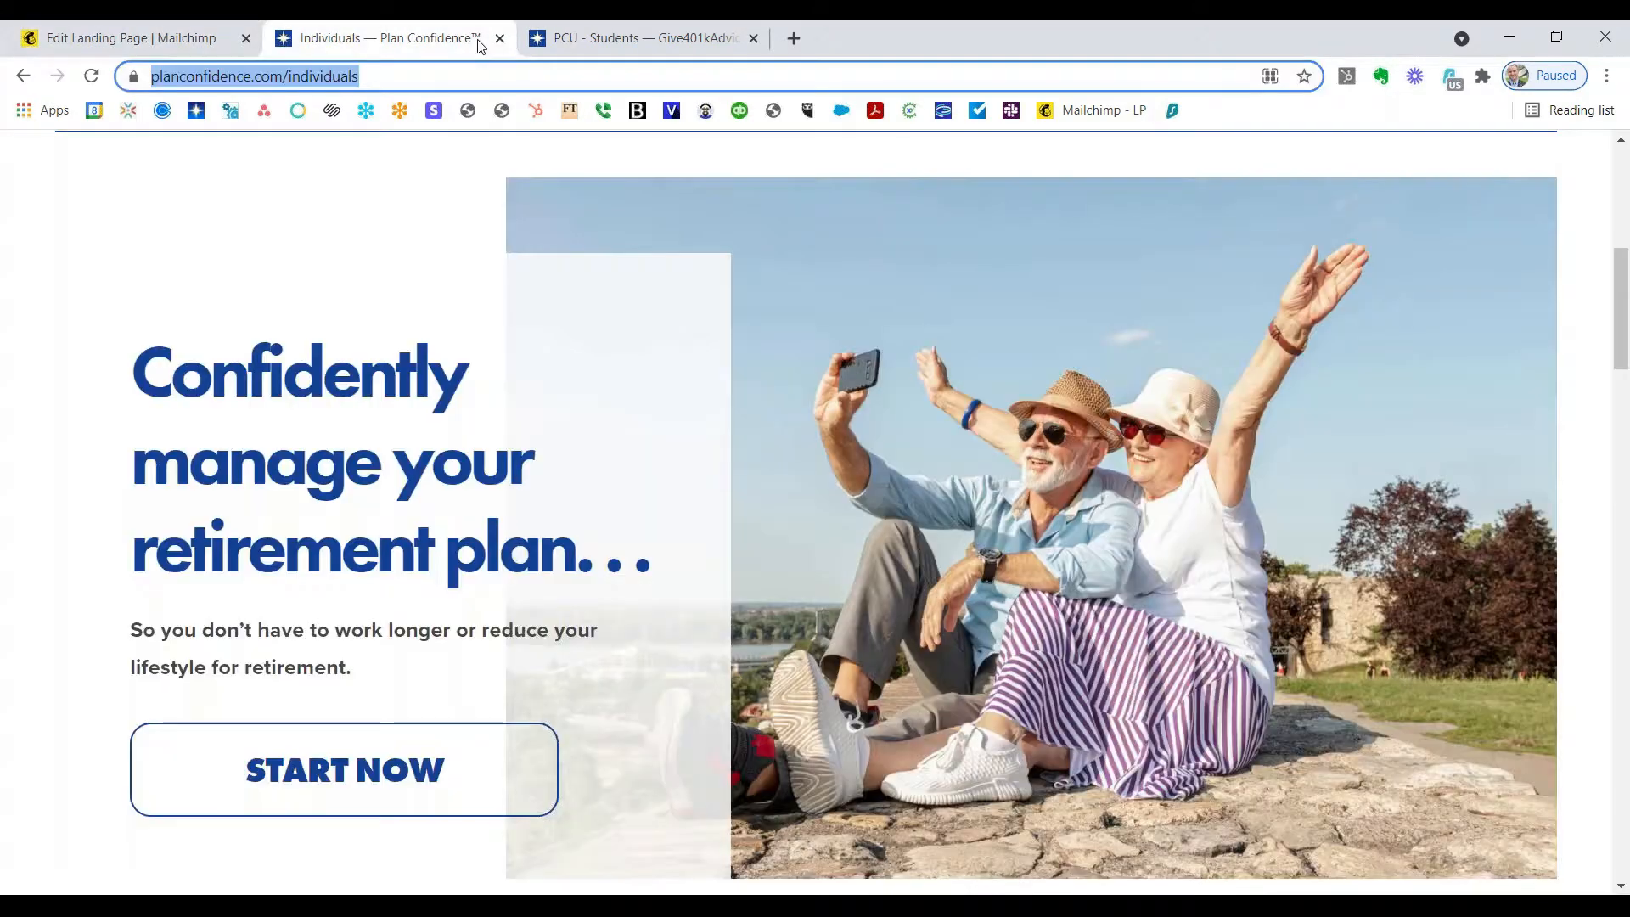
left_click(179, 32)
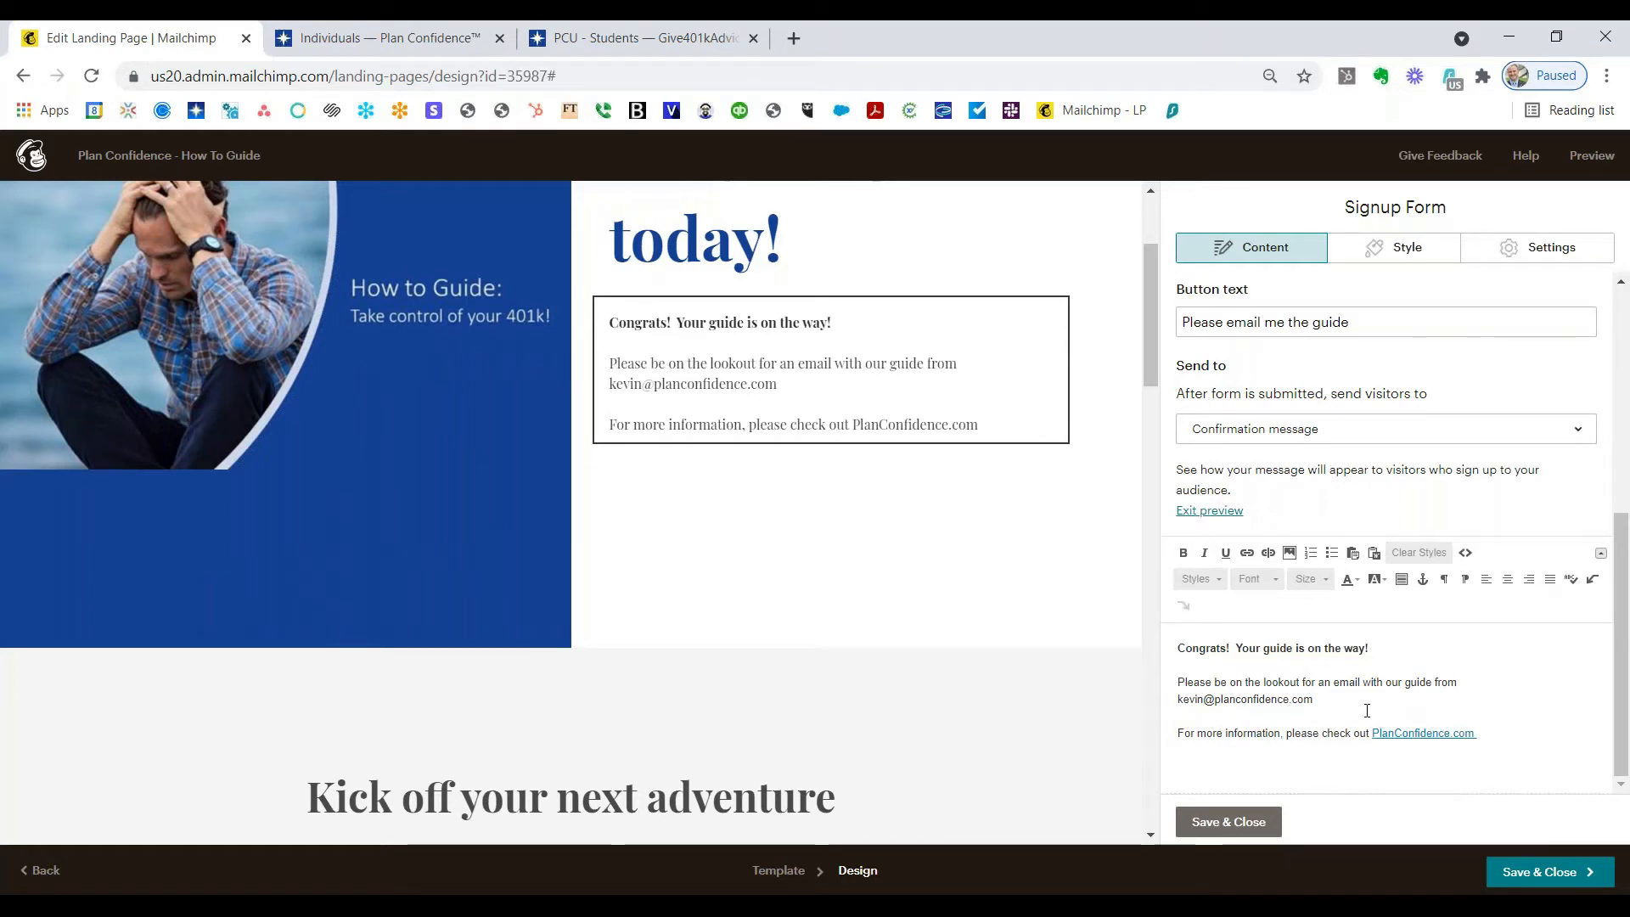
left_click(1210, 512)
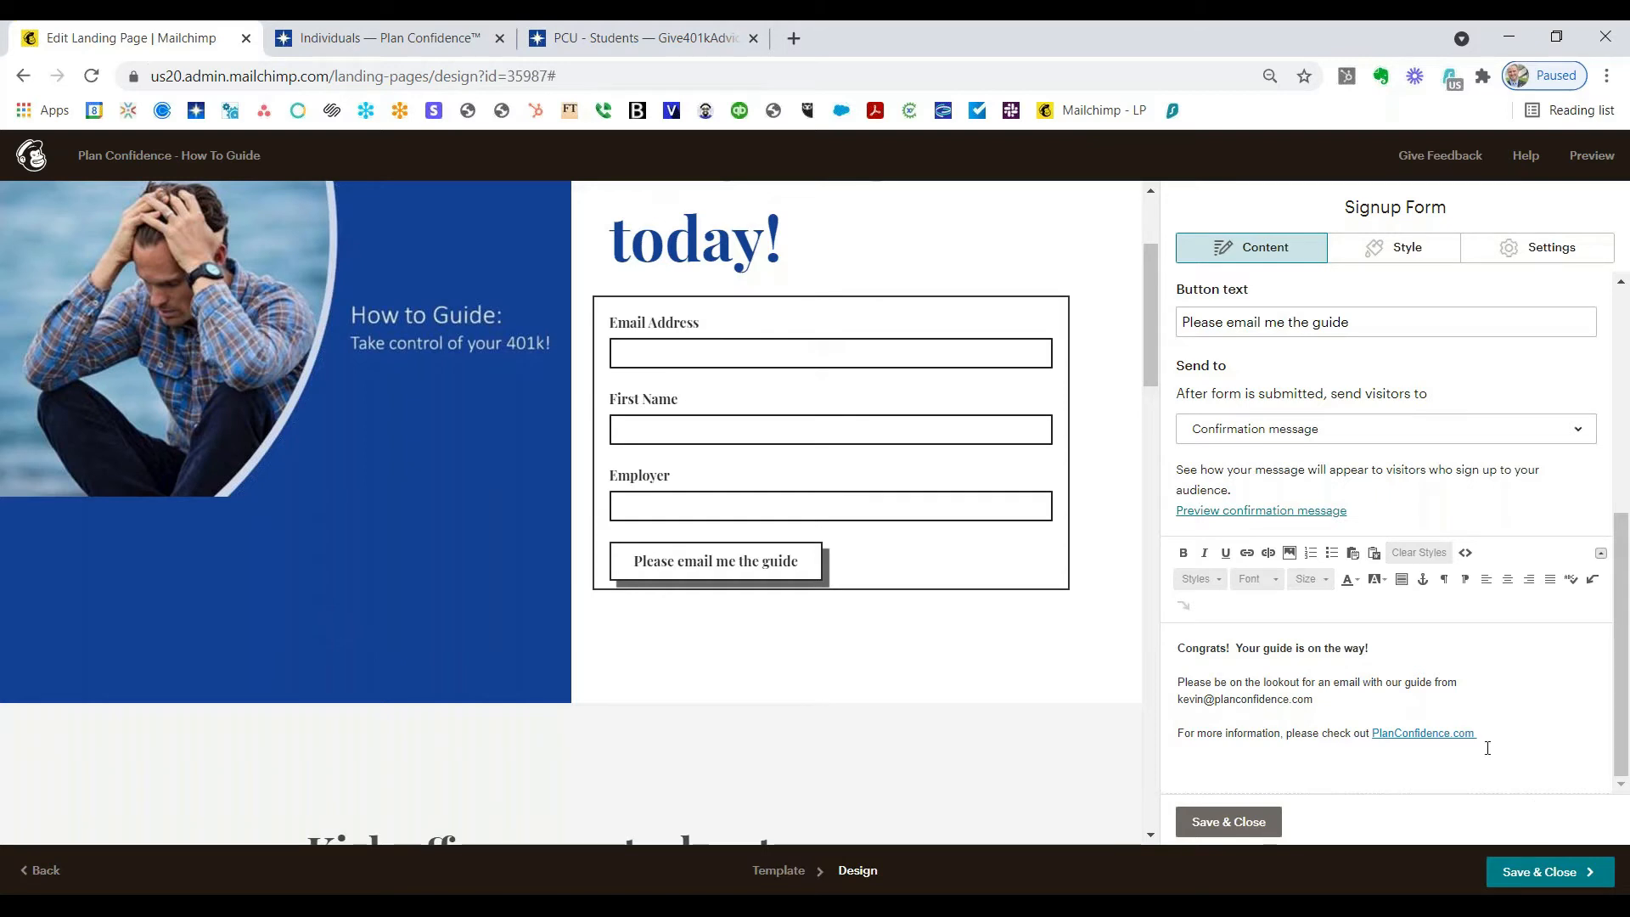
left_click(1399, 255)
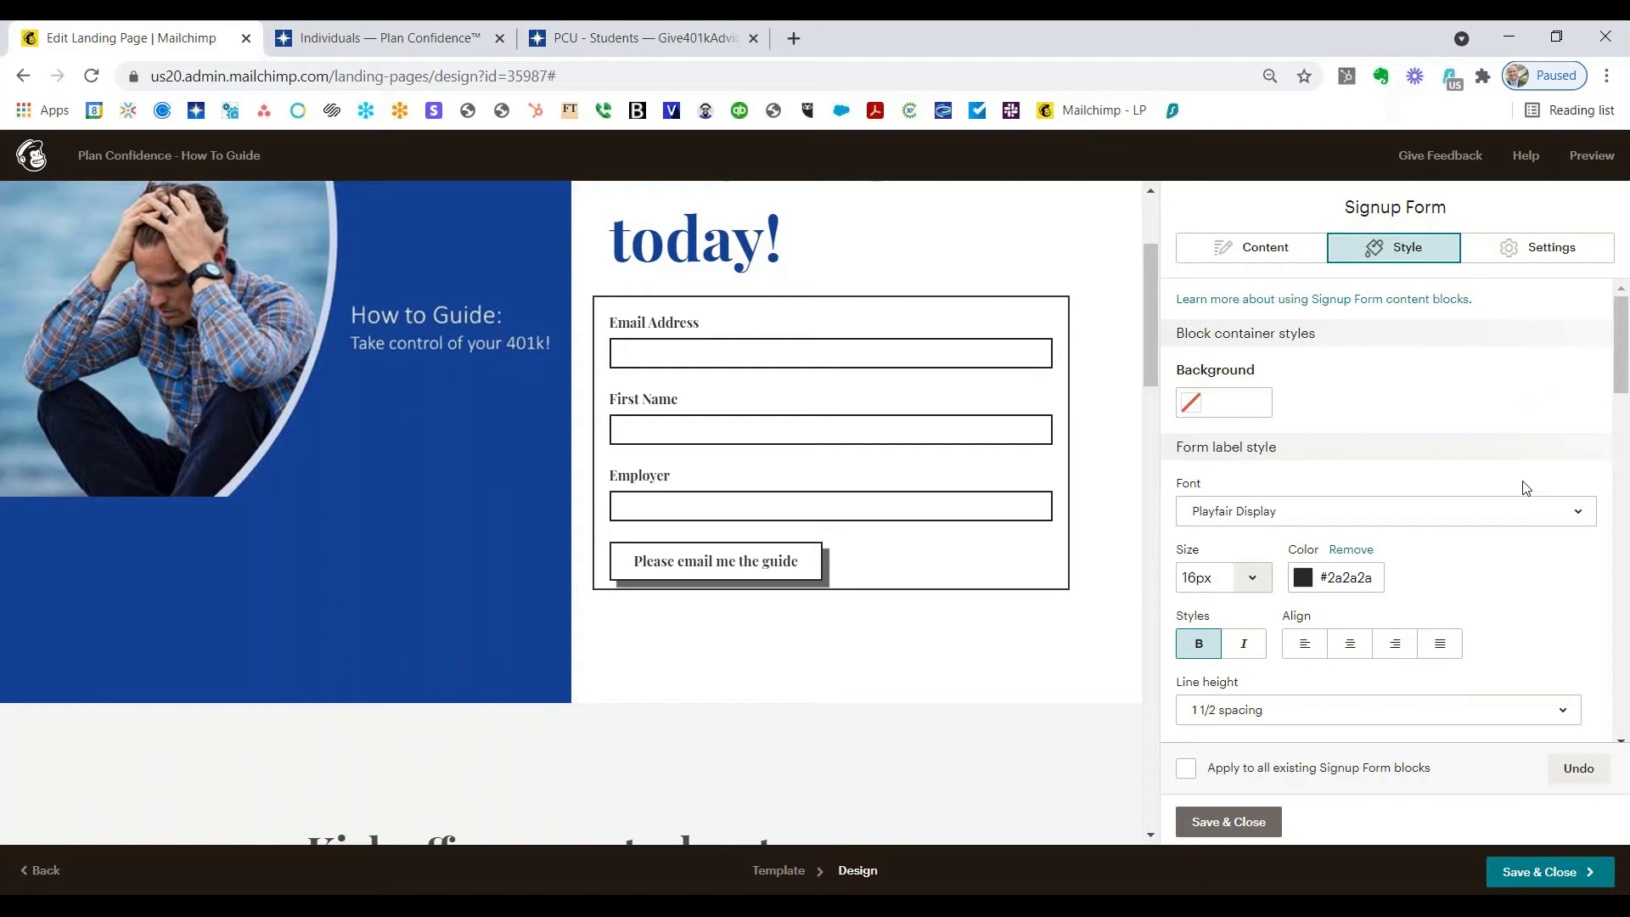
Step: Set the form label colour to blue hex 154399
scroll(1525, 487, "down", 1)
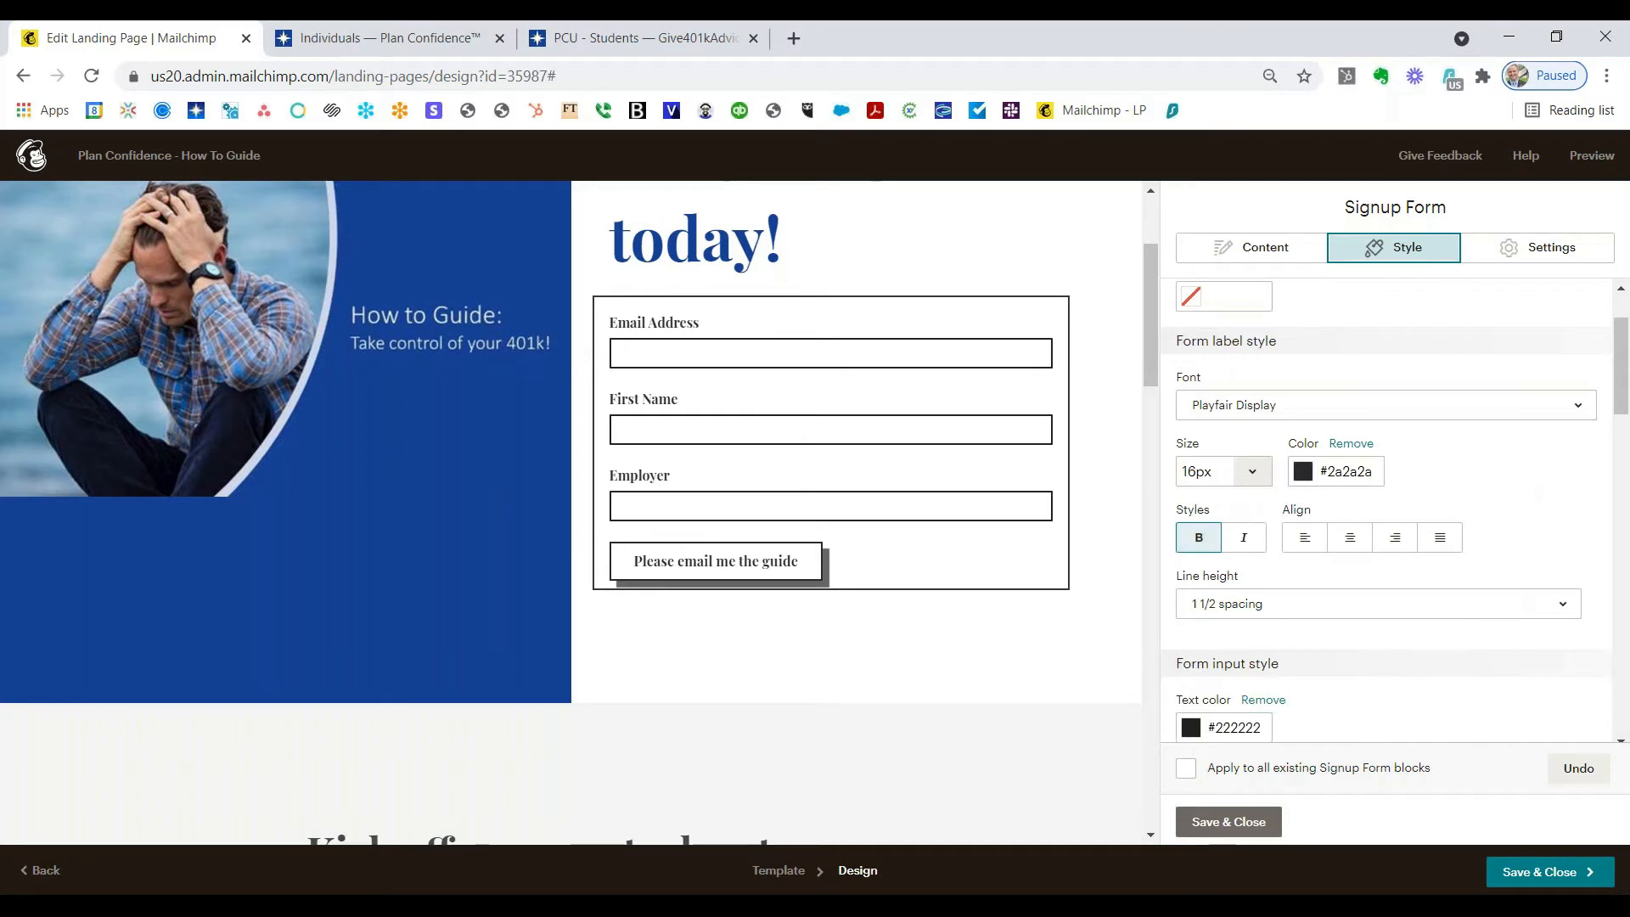
left_click(1336, 476)
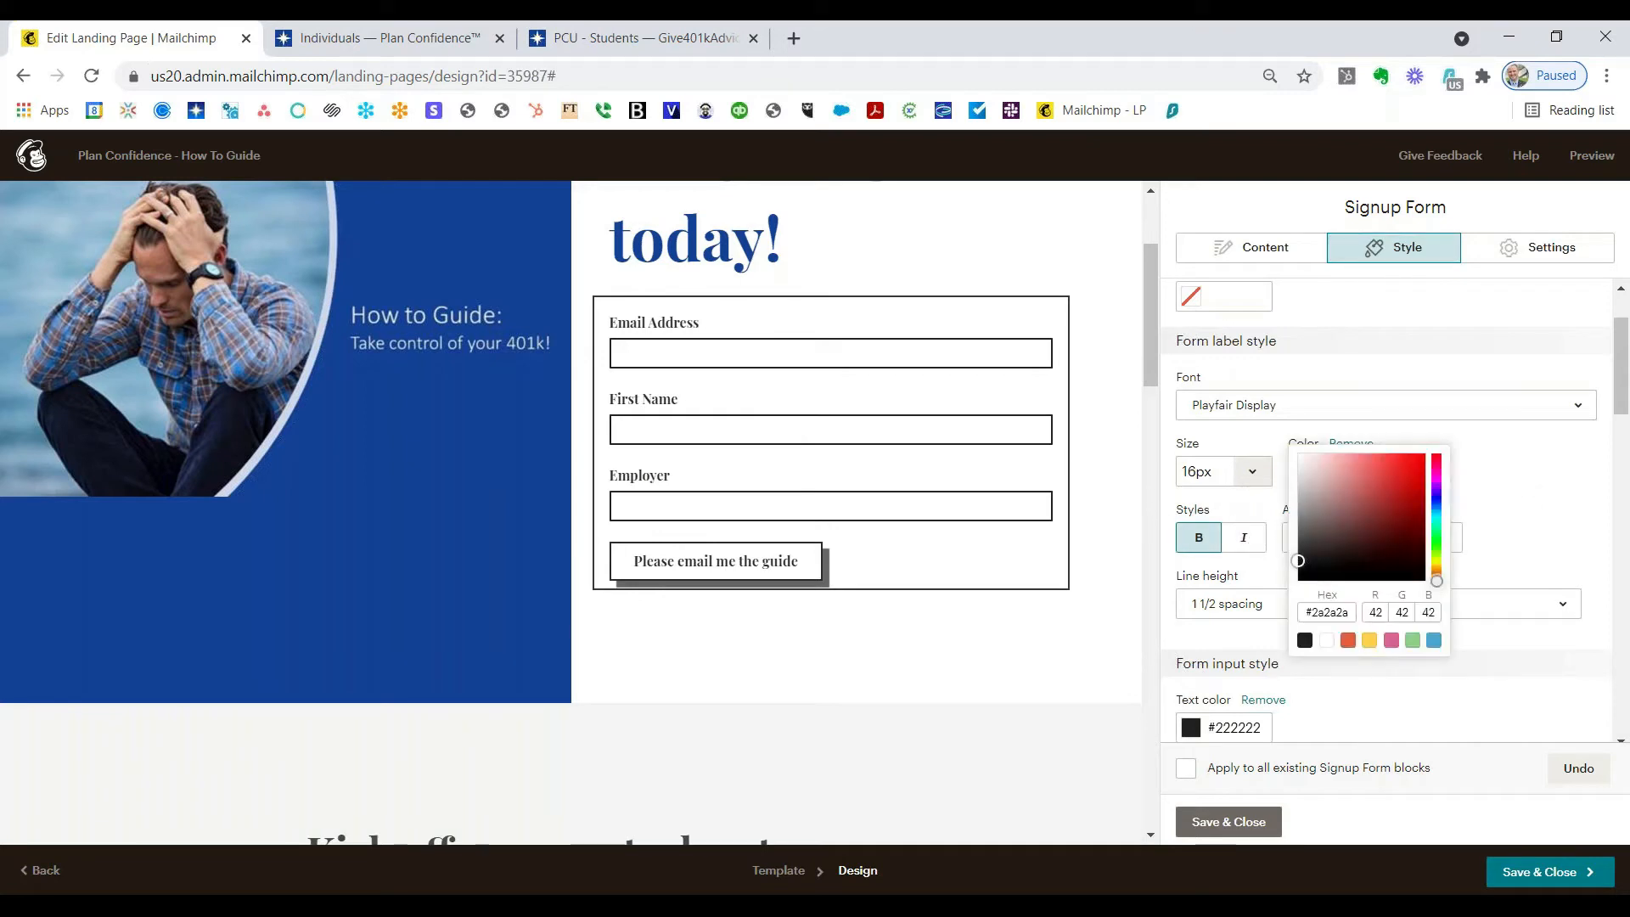
left_click(1324, 608)
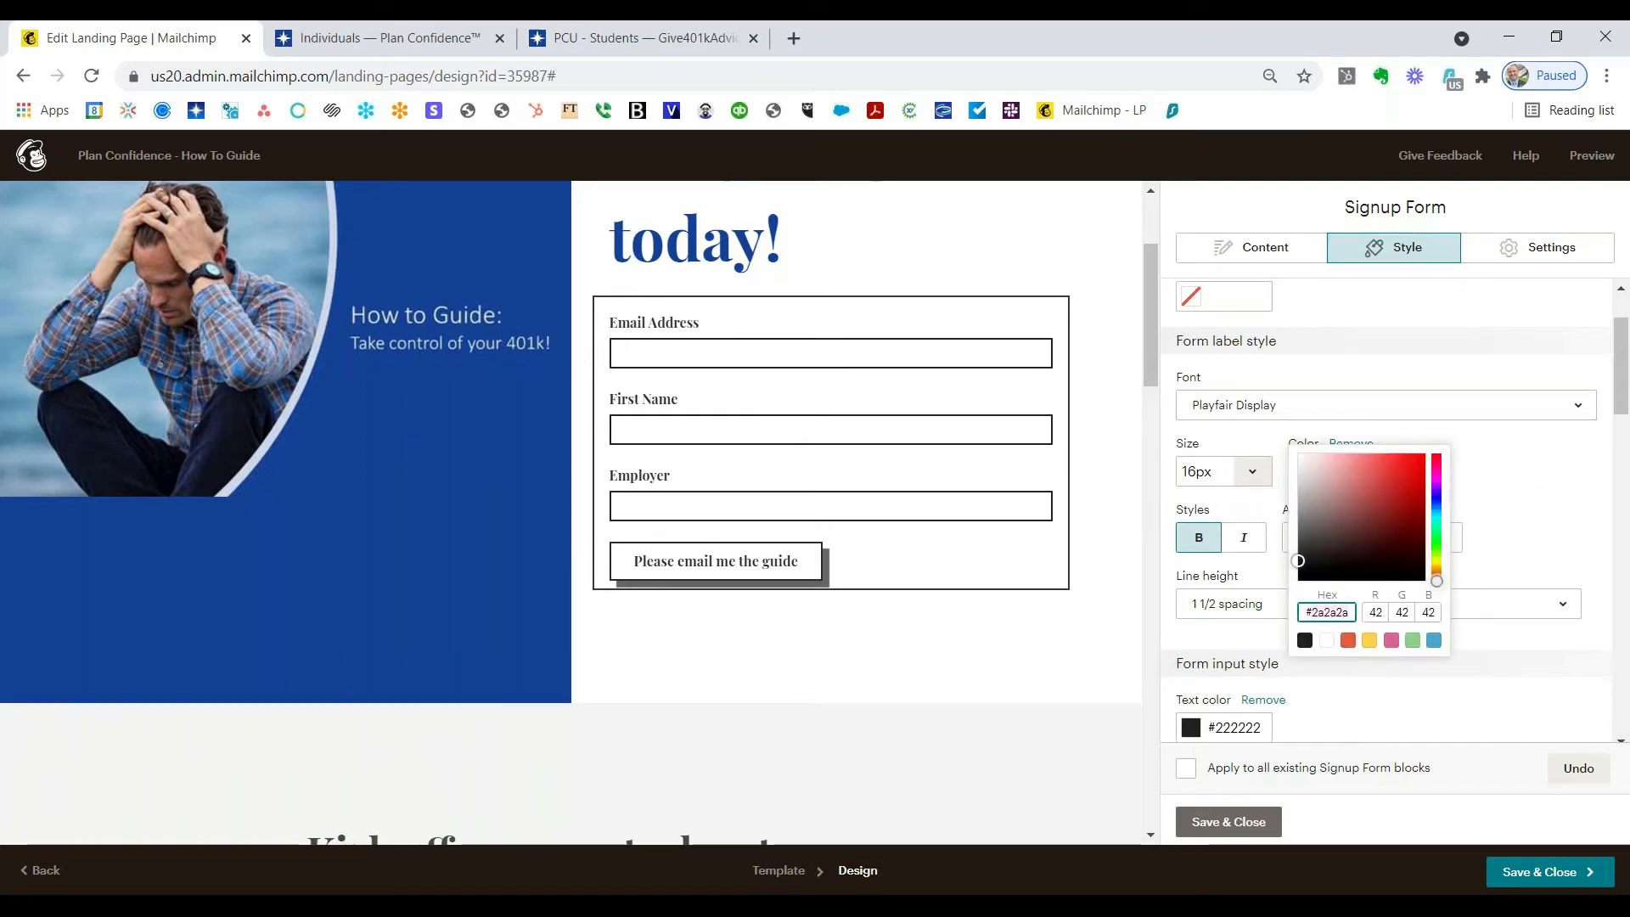
key("ctrl+a")
type("154399")
key("Return")
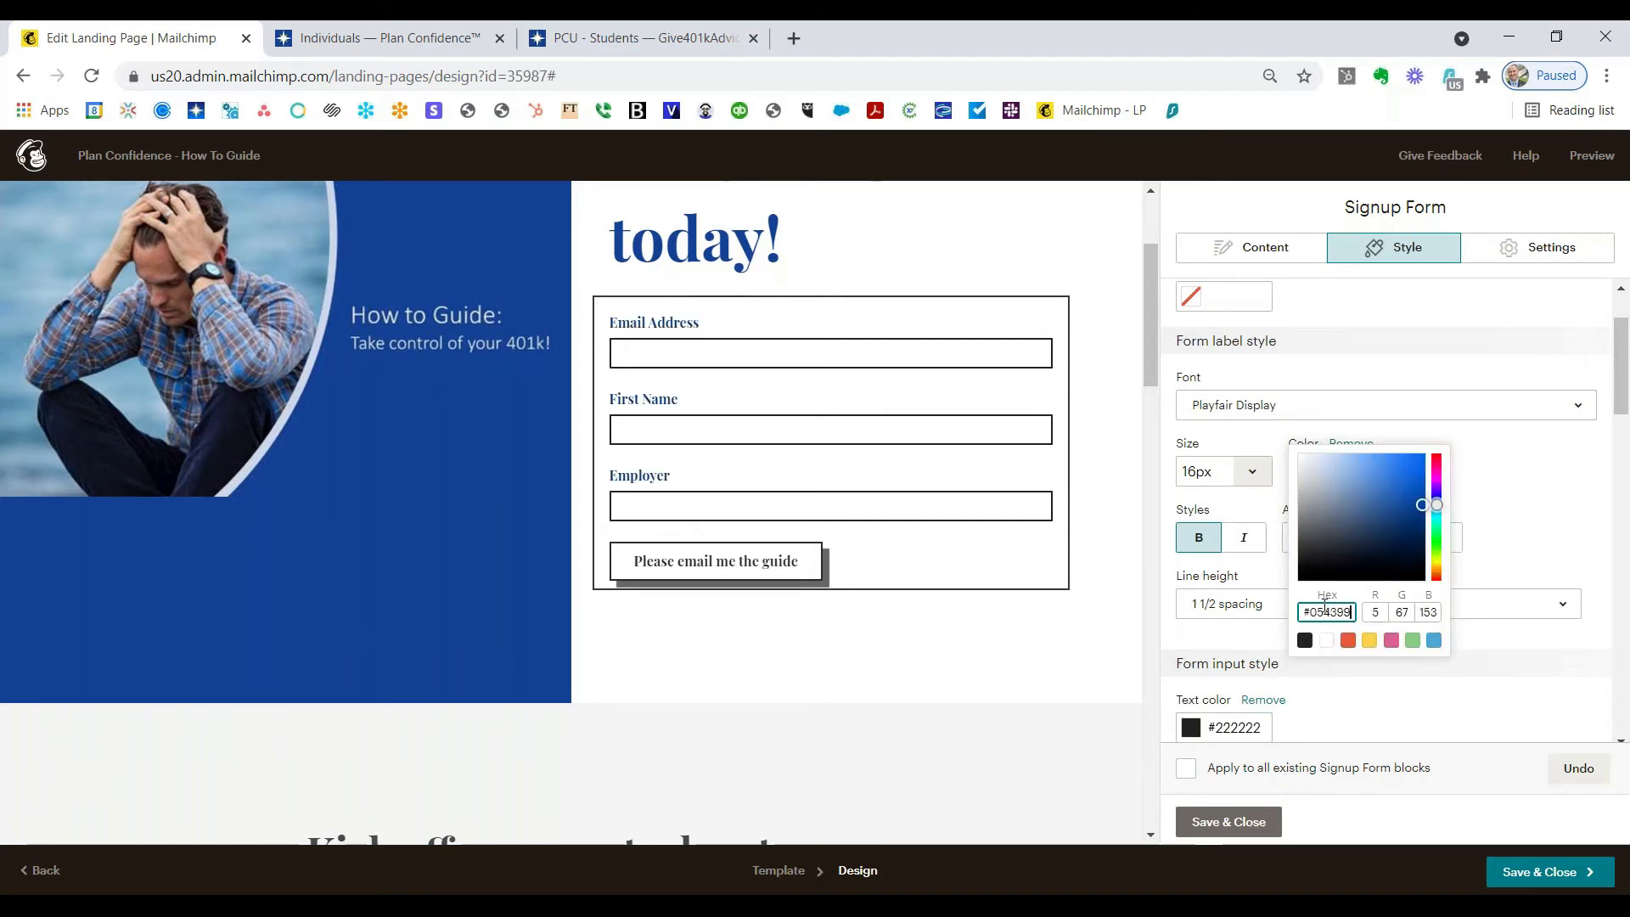
left_click(1537, 532)
Step: Round the input field corners by sliding Rounded corners well toward More
scroll(1517, 624, "down", 3)
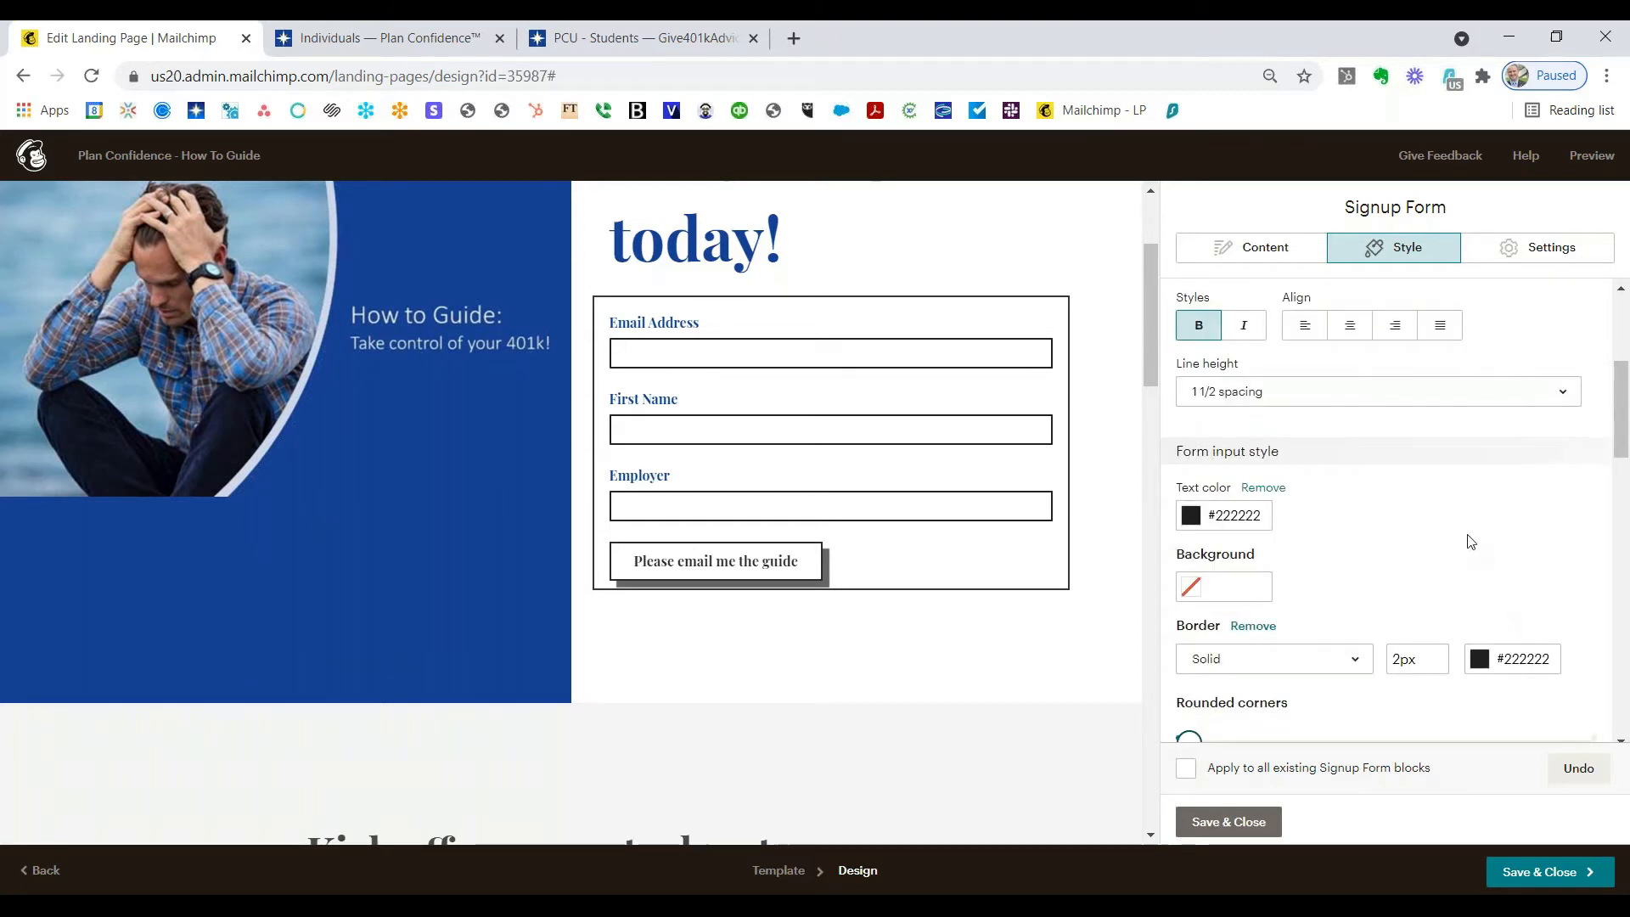
scroll(1471, 541, "down", 3)
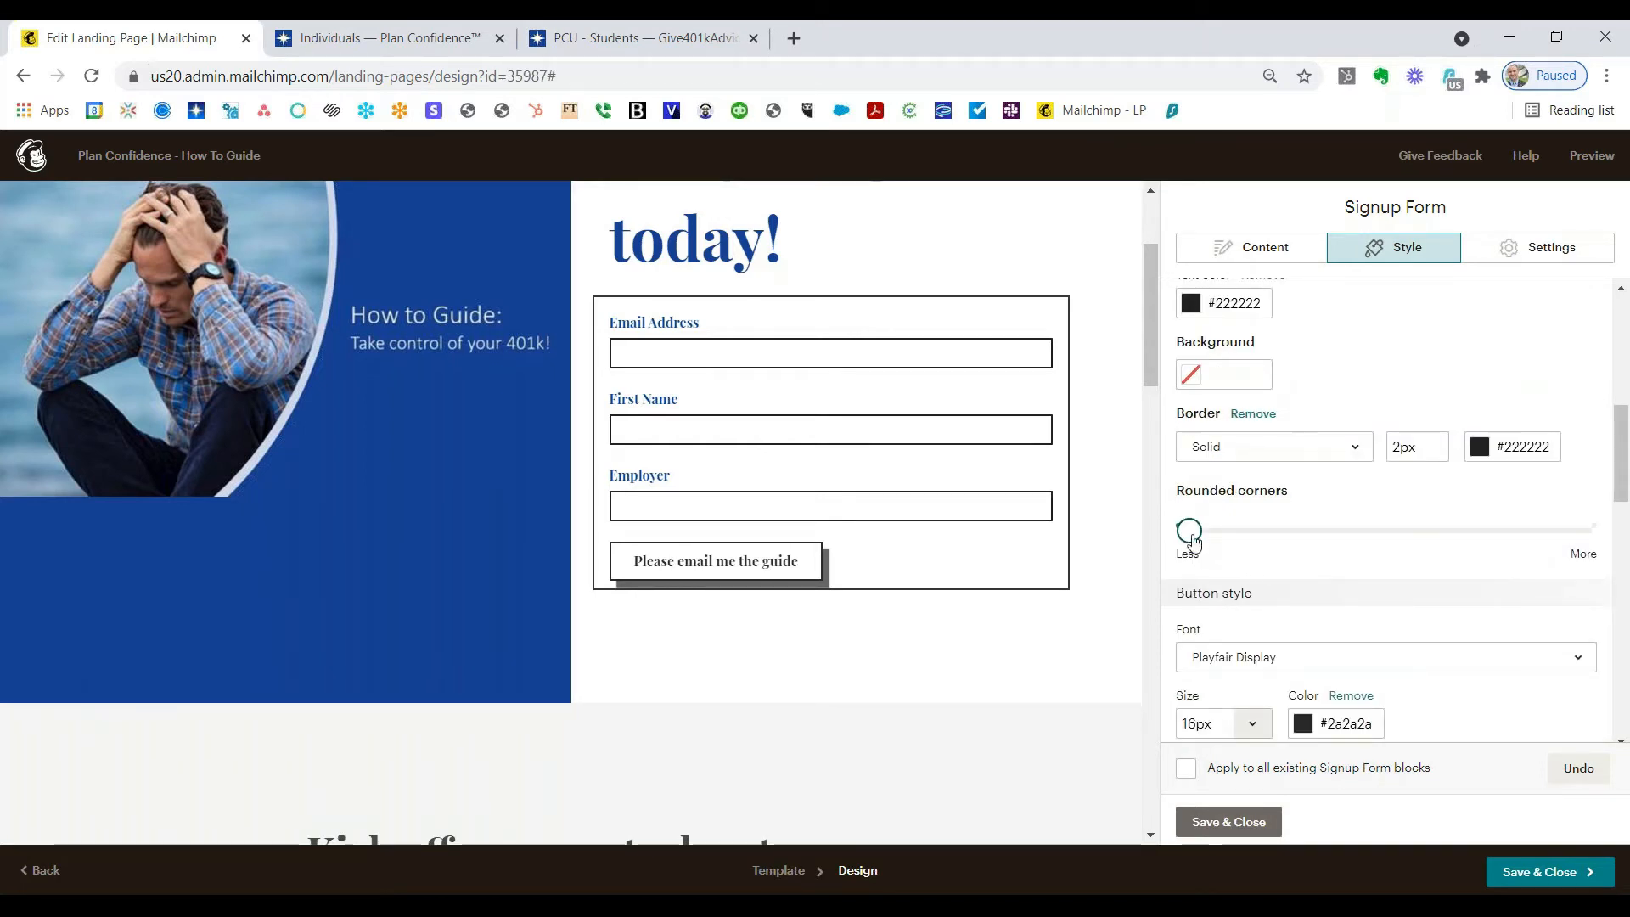
left_click_drag(1189, 533, 1381, 543)
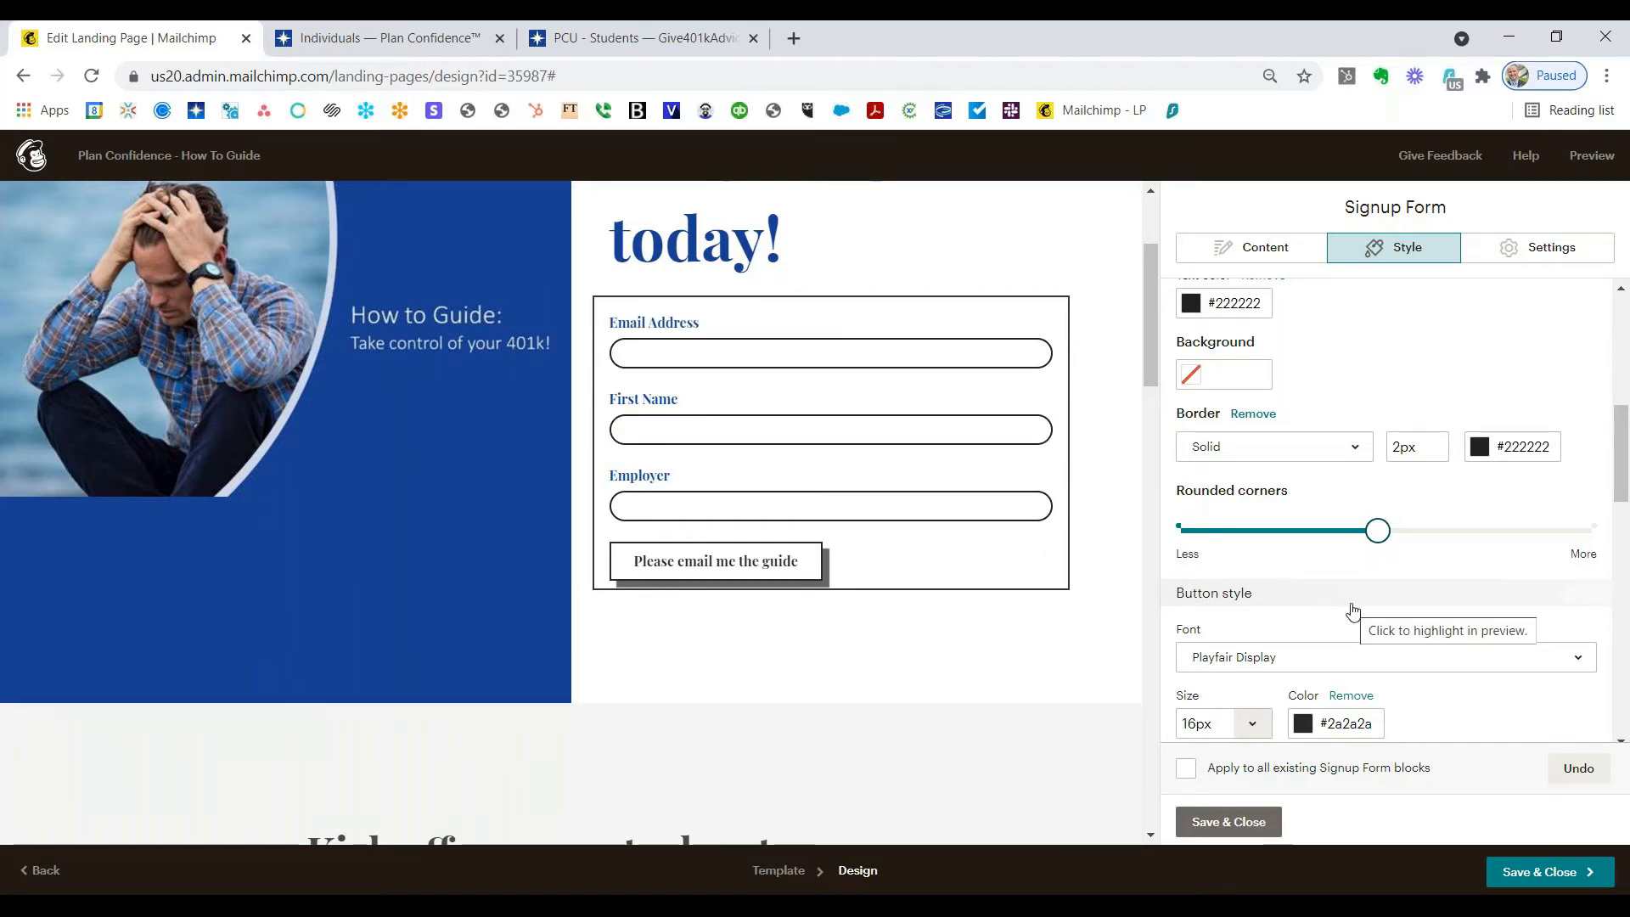
scroll(1352, 610, "down", 1)
scroll(1460, 578, "down", 2)
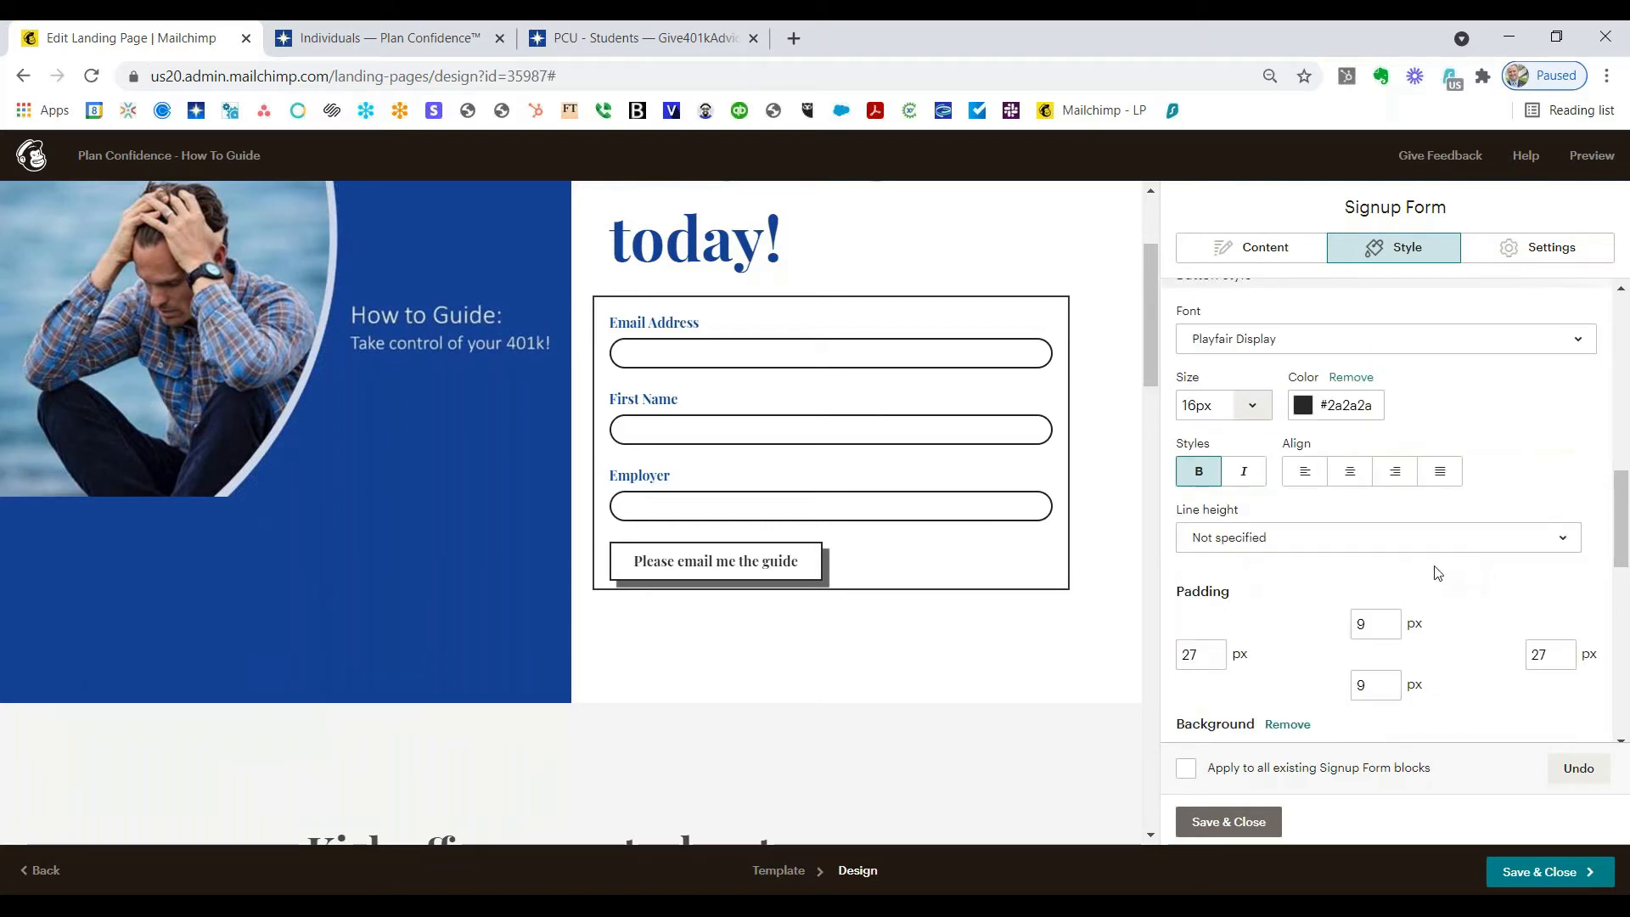
Step: Make the button text colour near-white #f8f4f4
left_click(1341, 406)
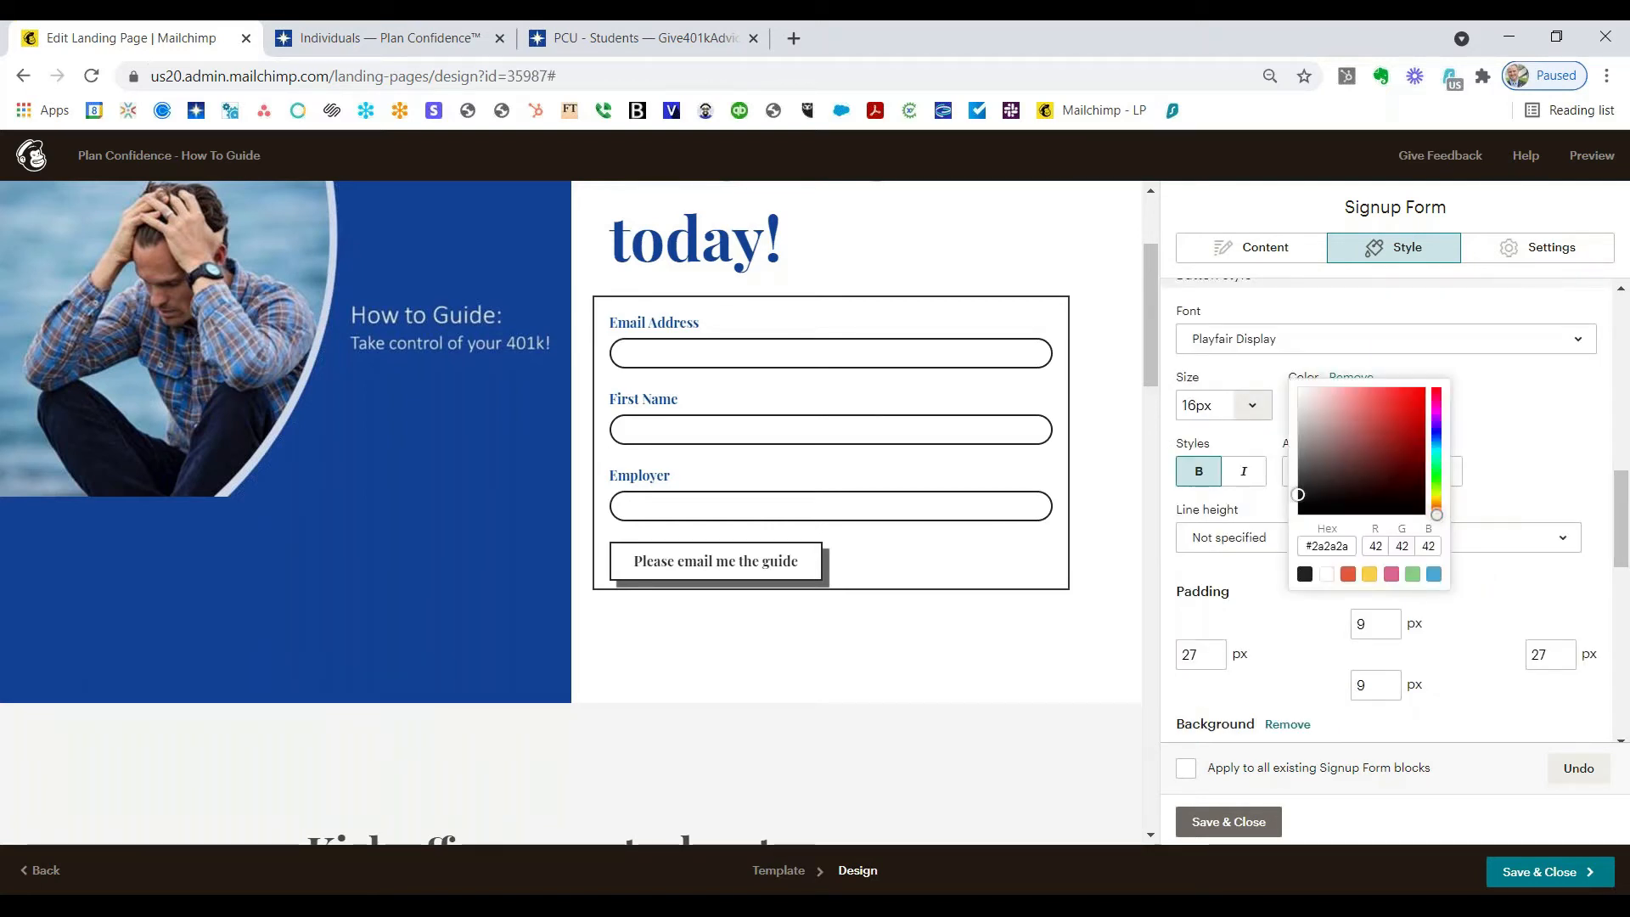
left_click(1301, 392)
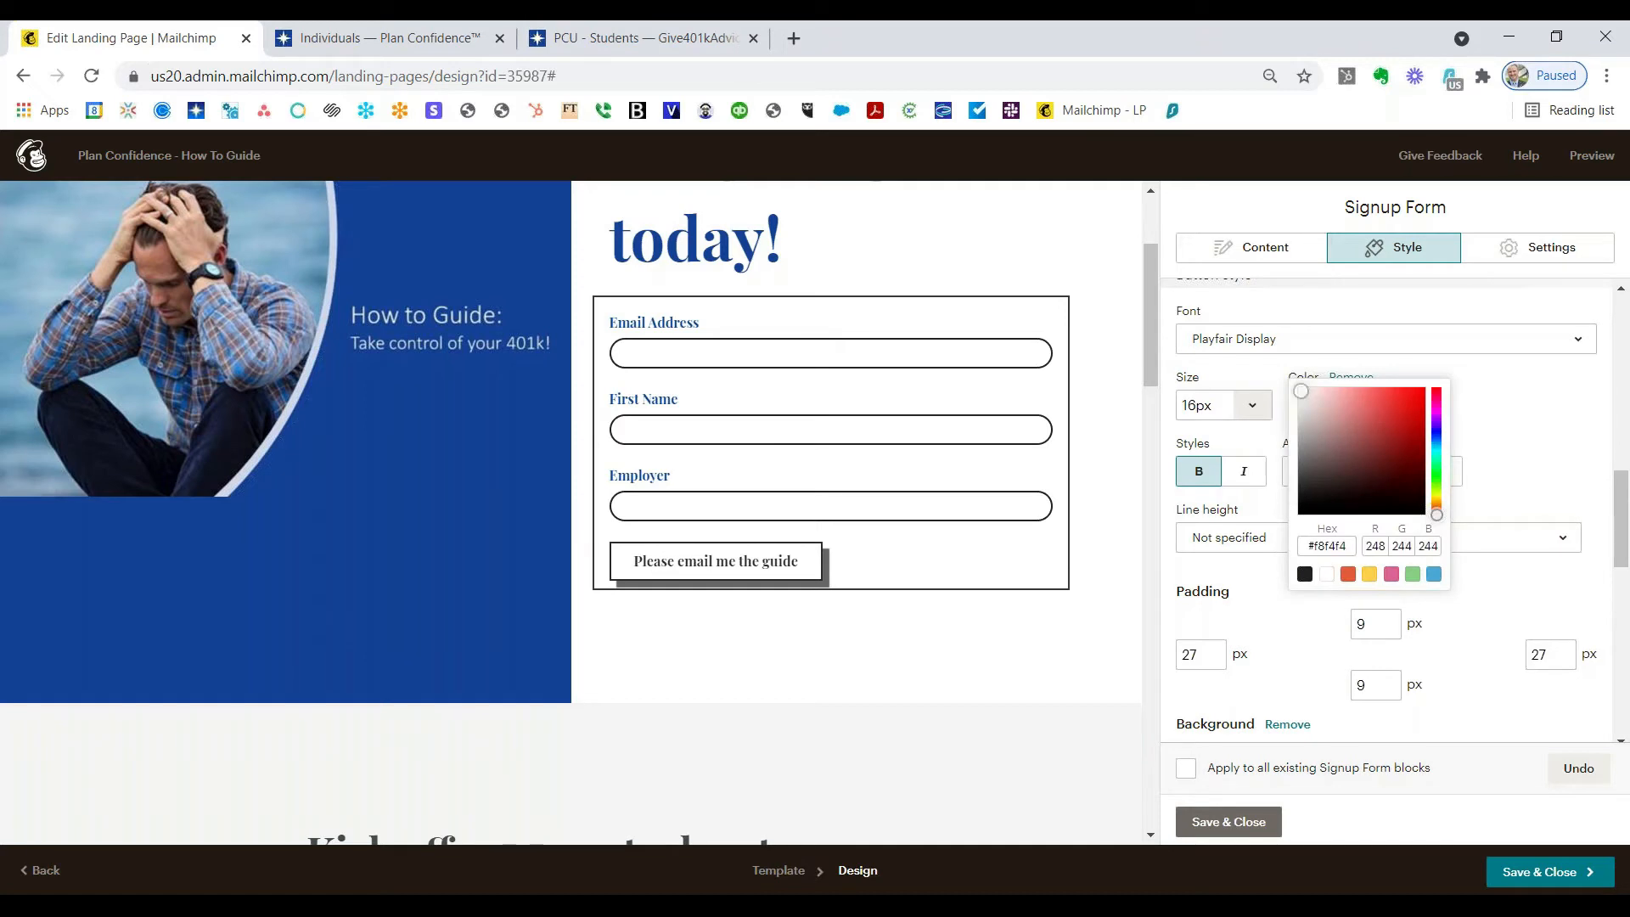
left_click(1526, 440)
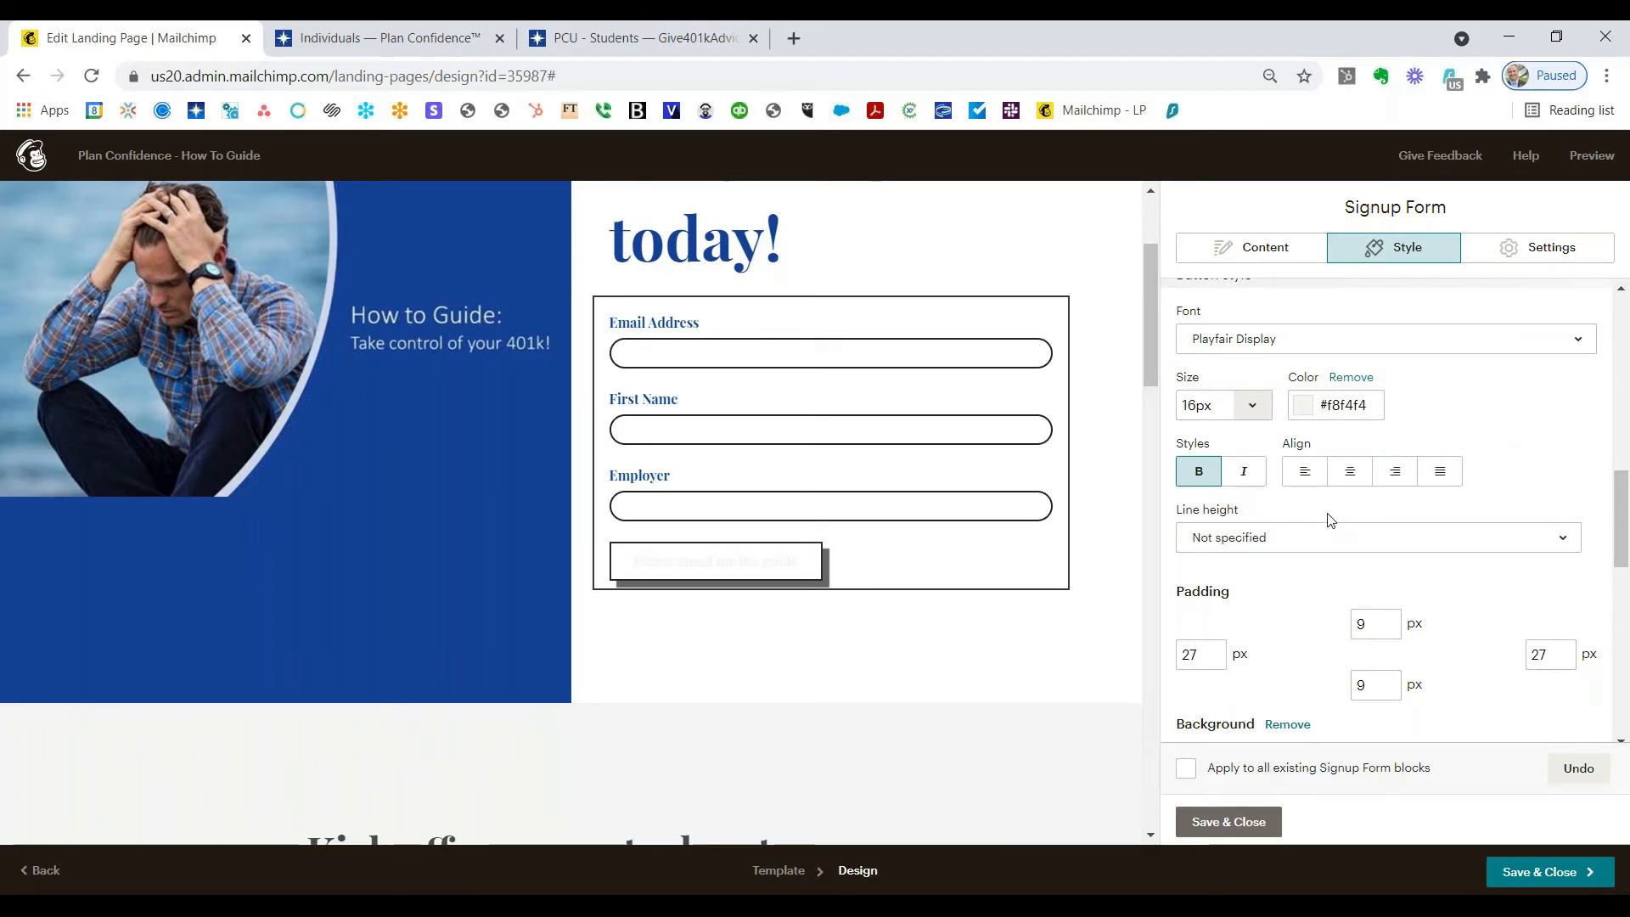
Step: Set the button background colour to blue 054399
scroll(1330, 520, "down", 3)
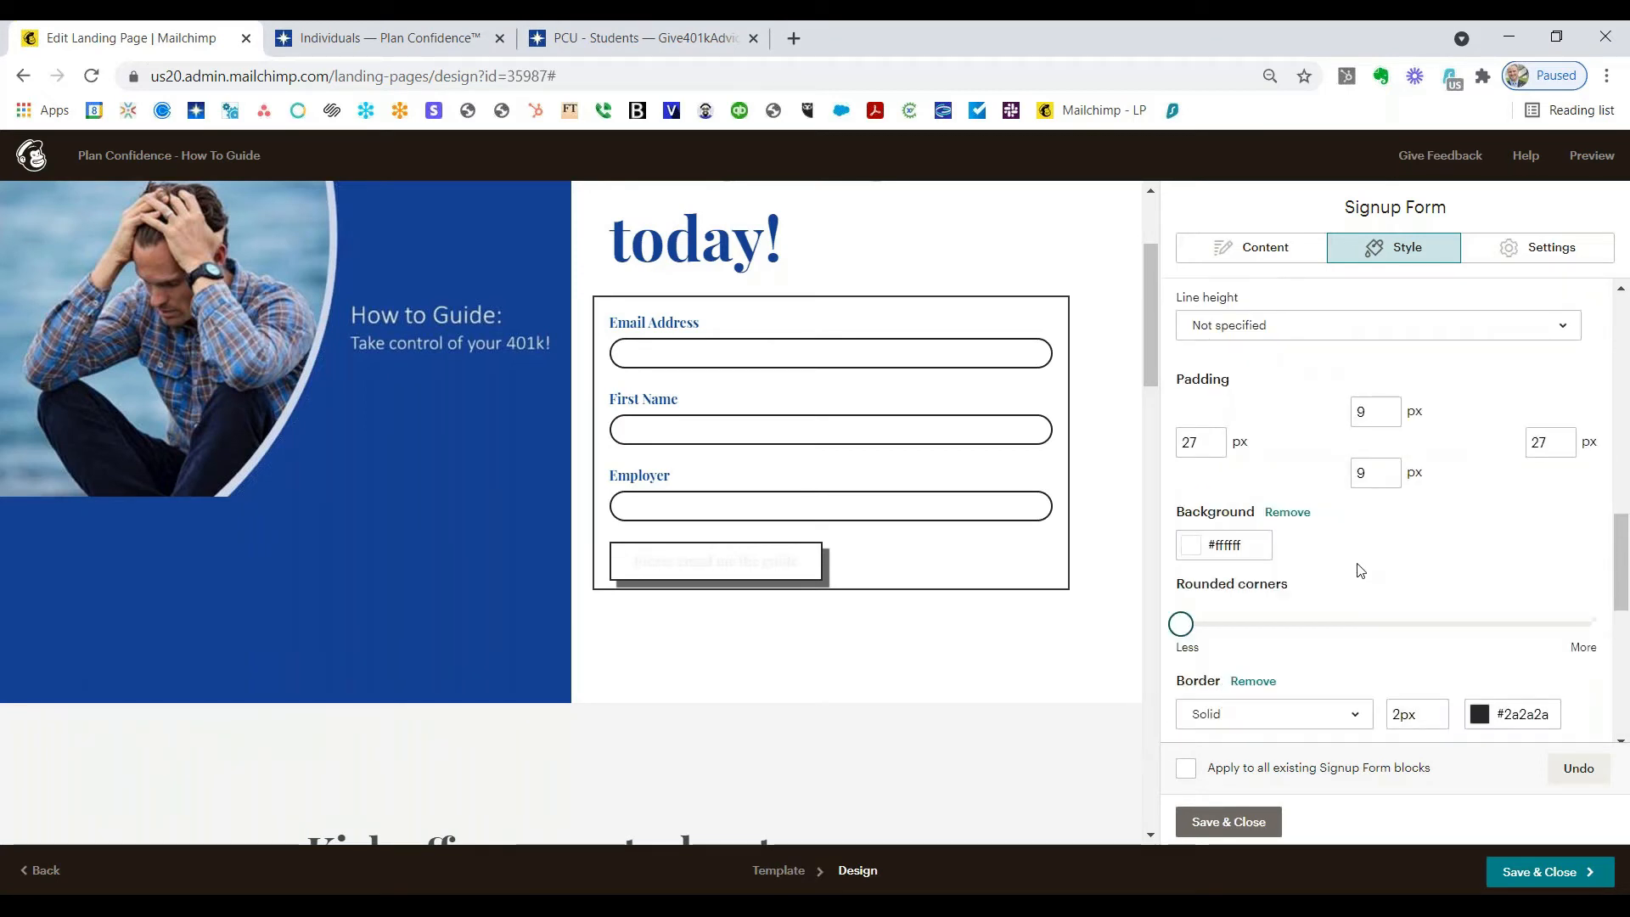
left_click(1221, 544)
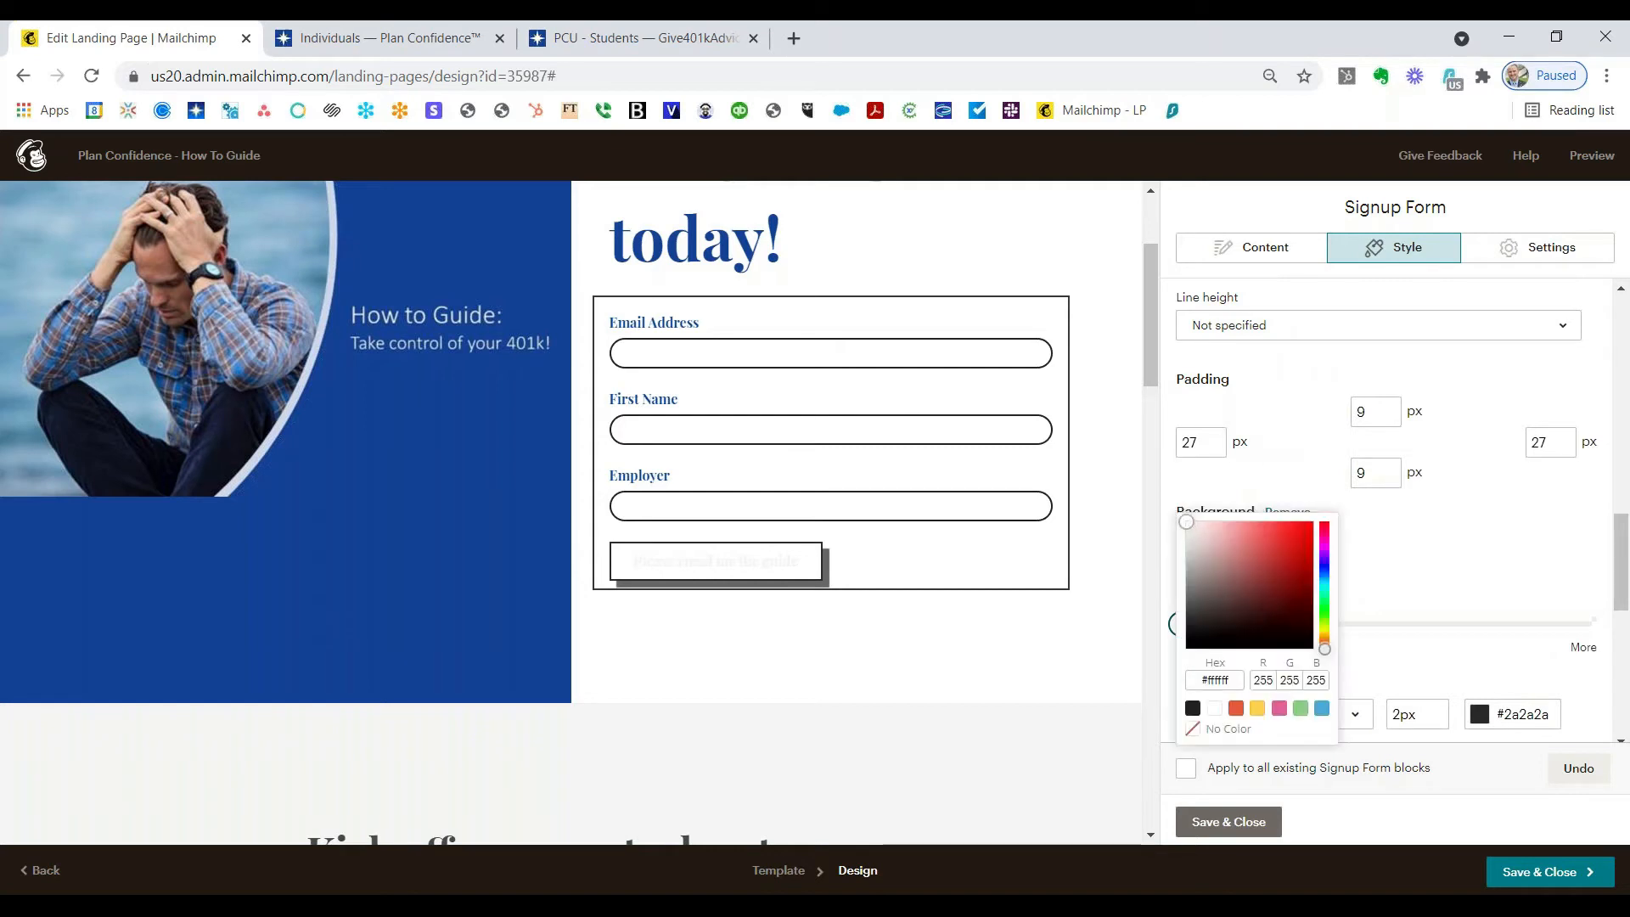
scroll(1223, 681, "down", 1)
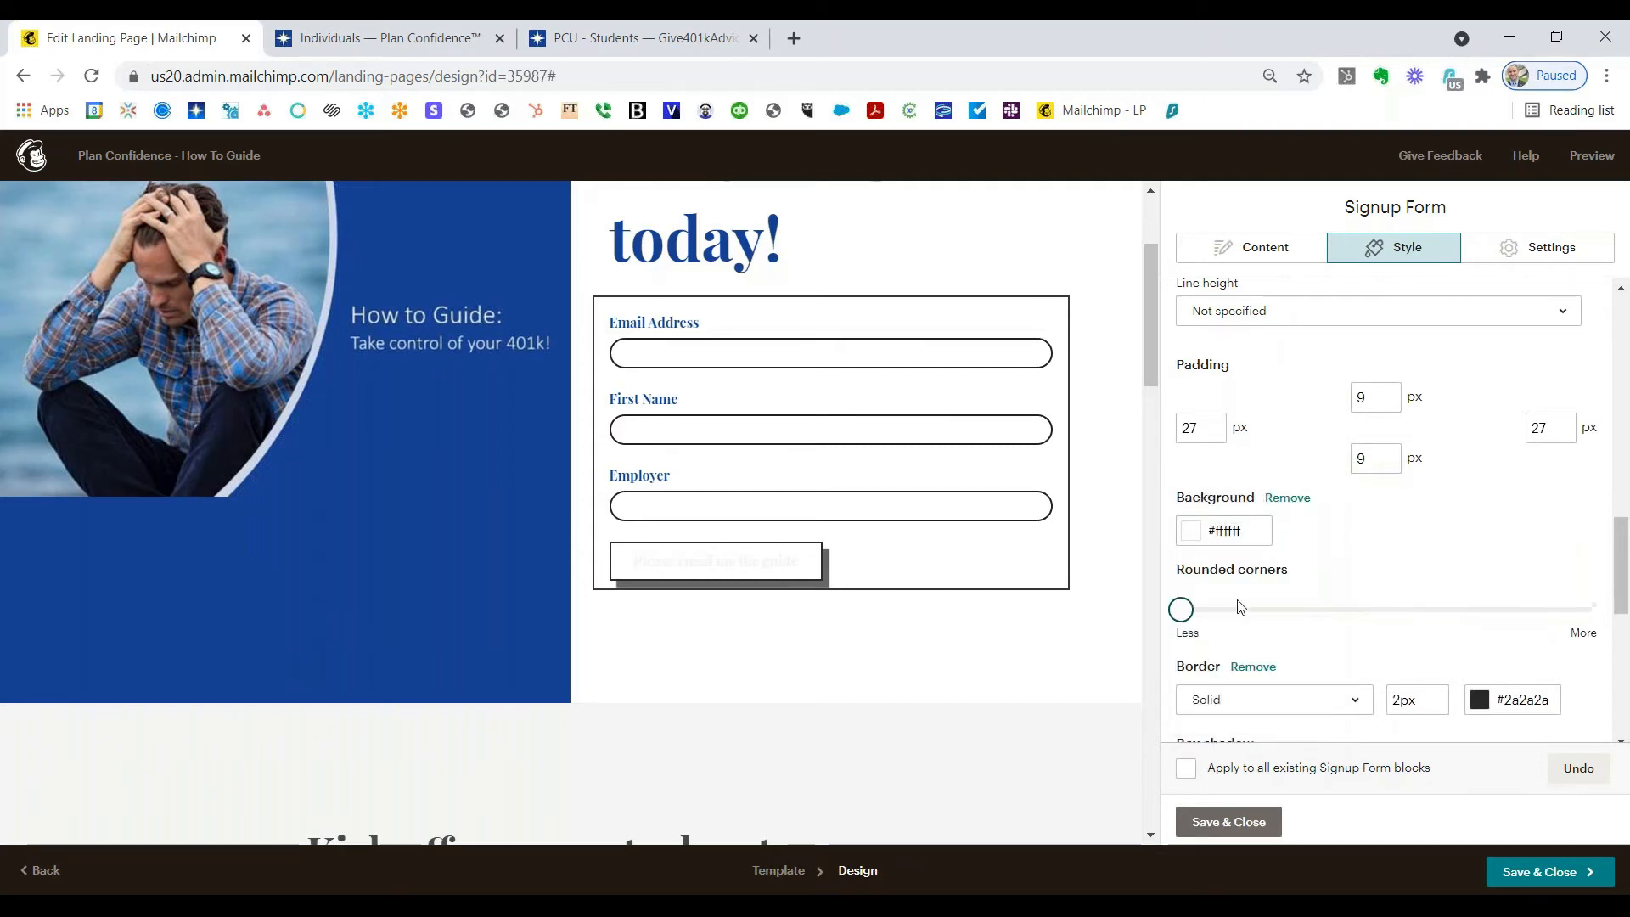
left_click(1229, 533)
left_click(1217, 663)
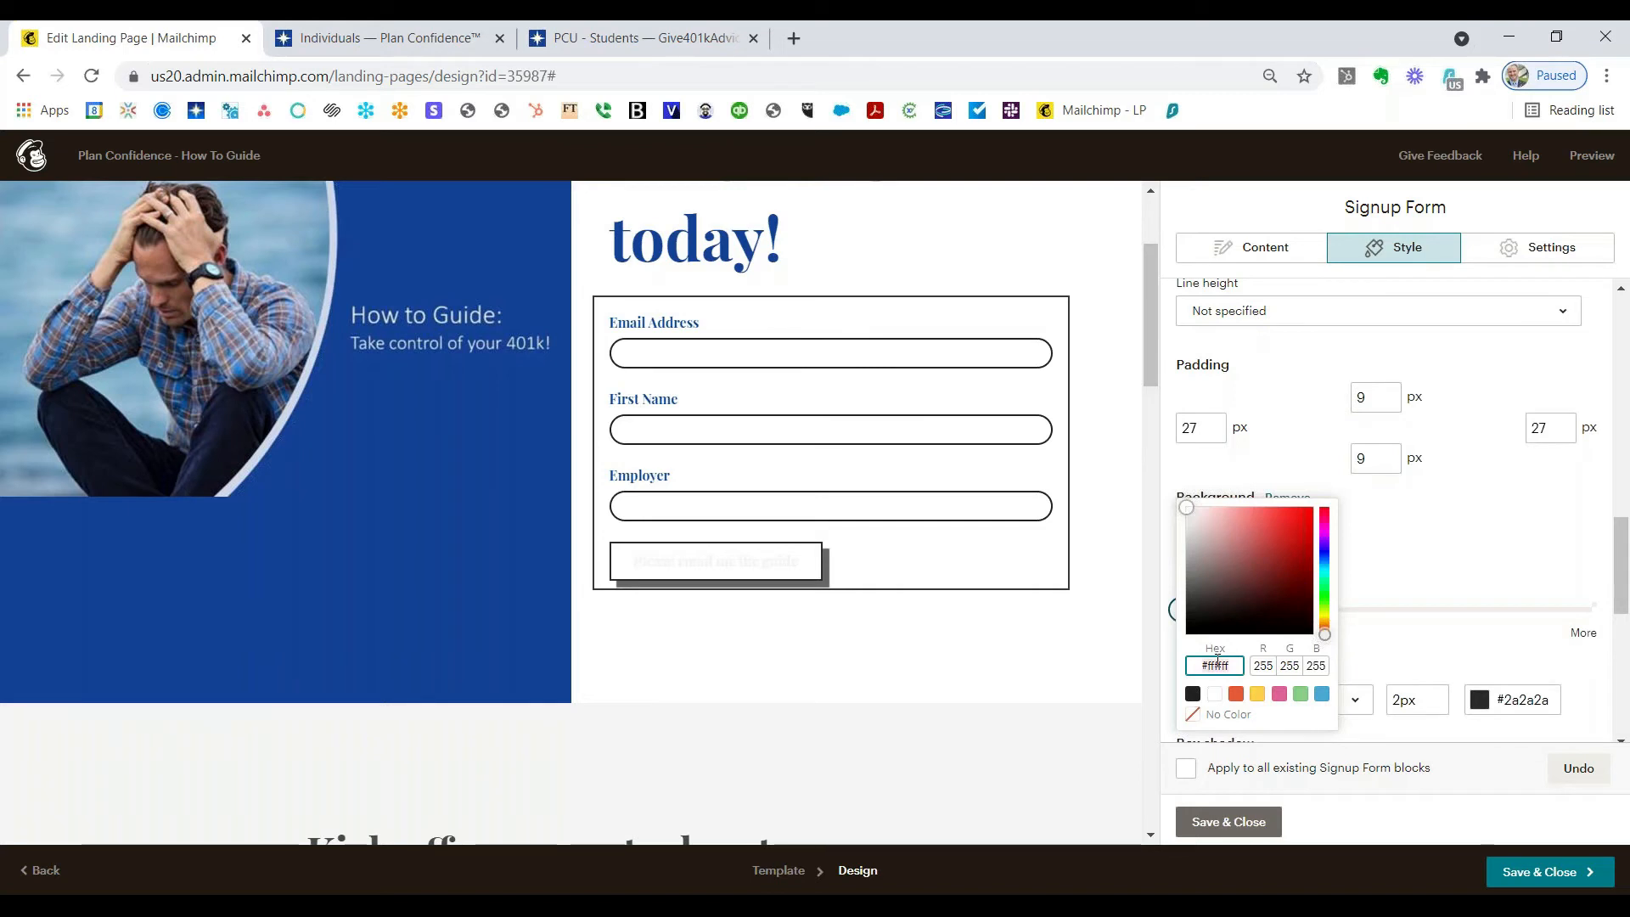
key("ctrl+a")
type("18")
type("99")
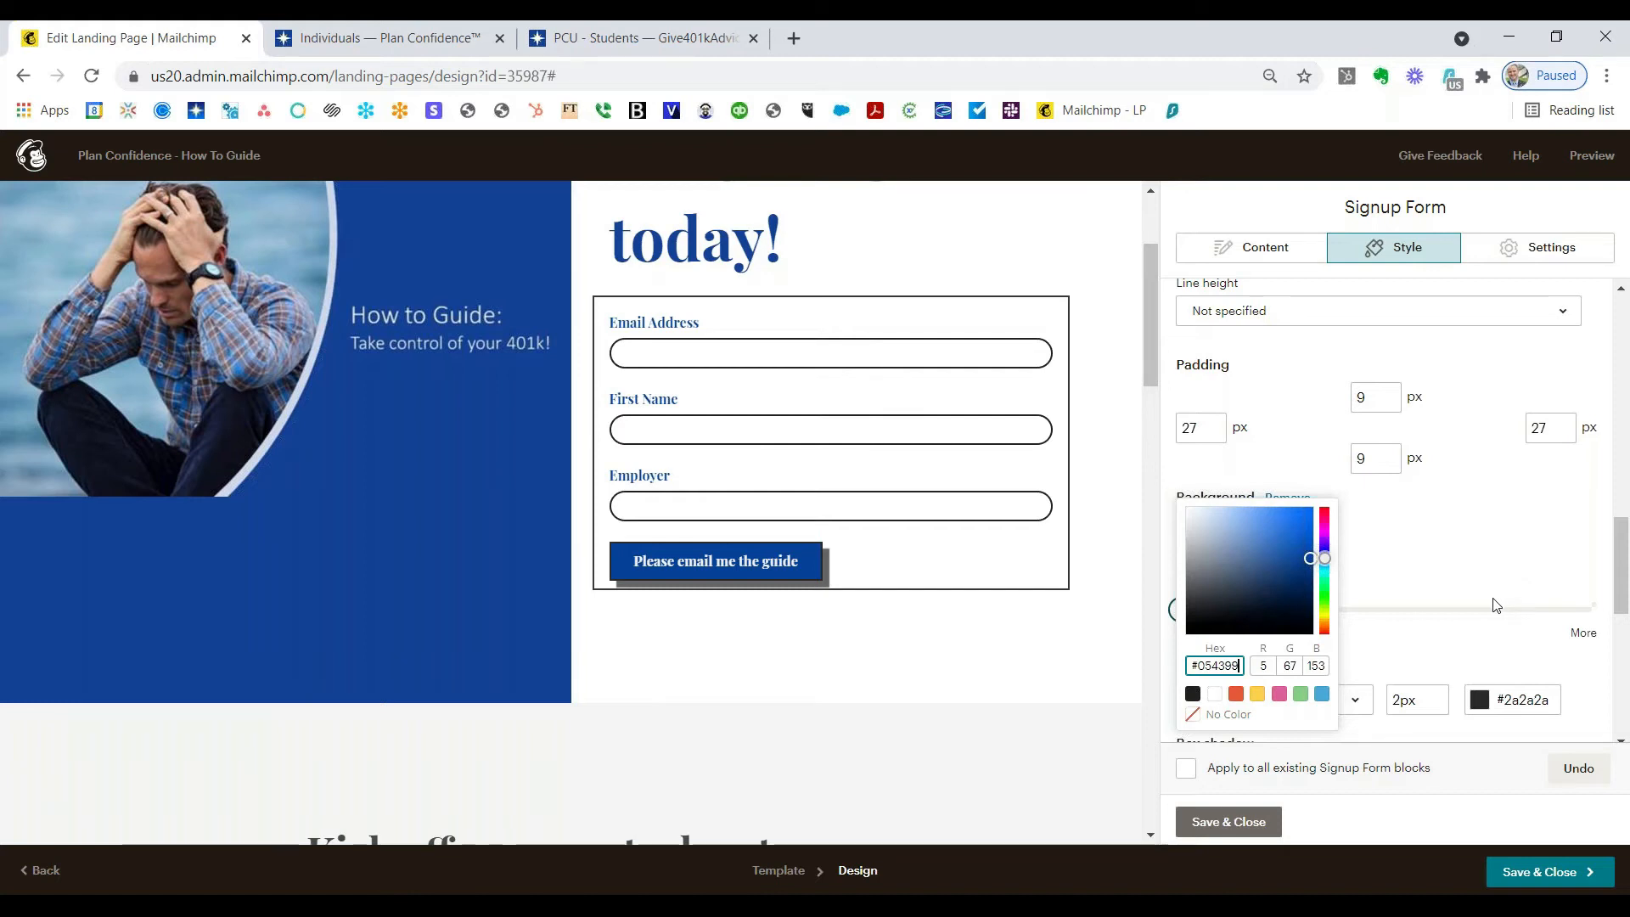
left_click(1482, 574)
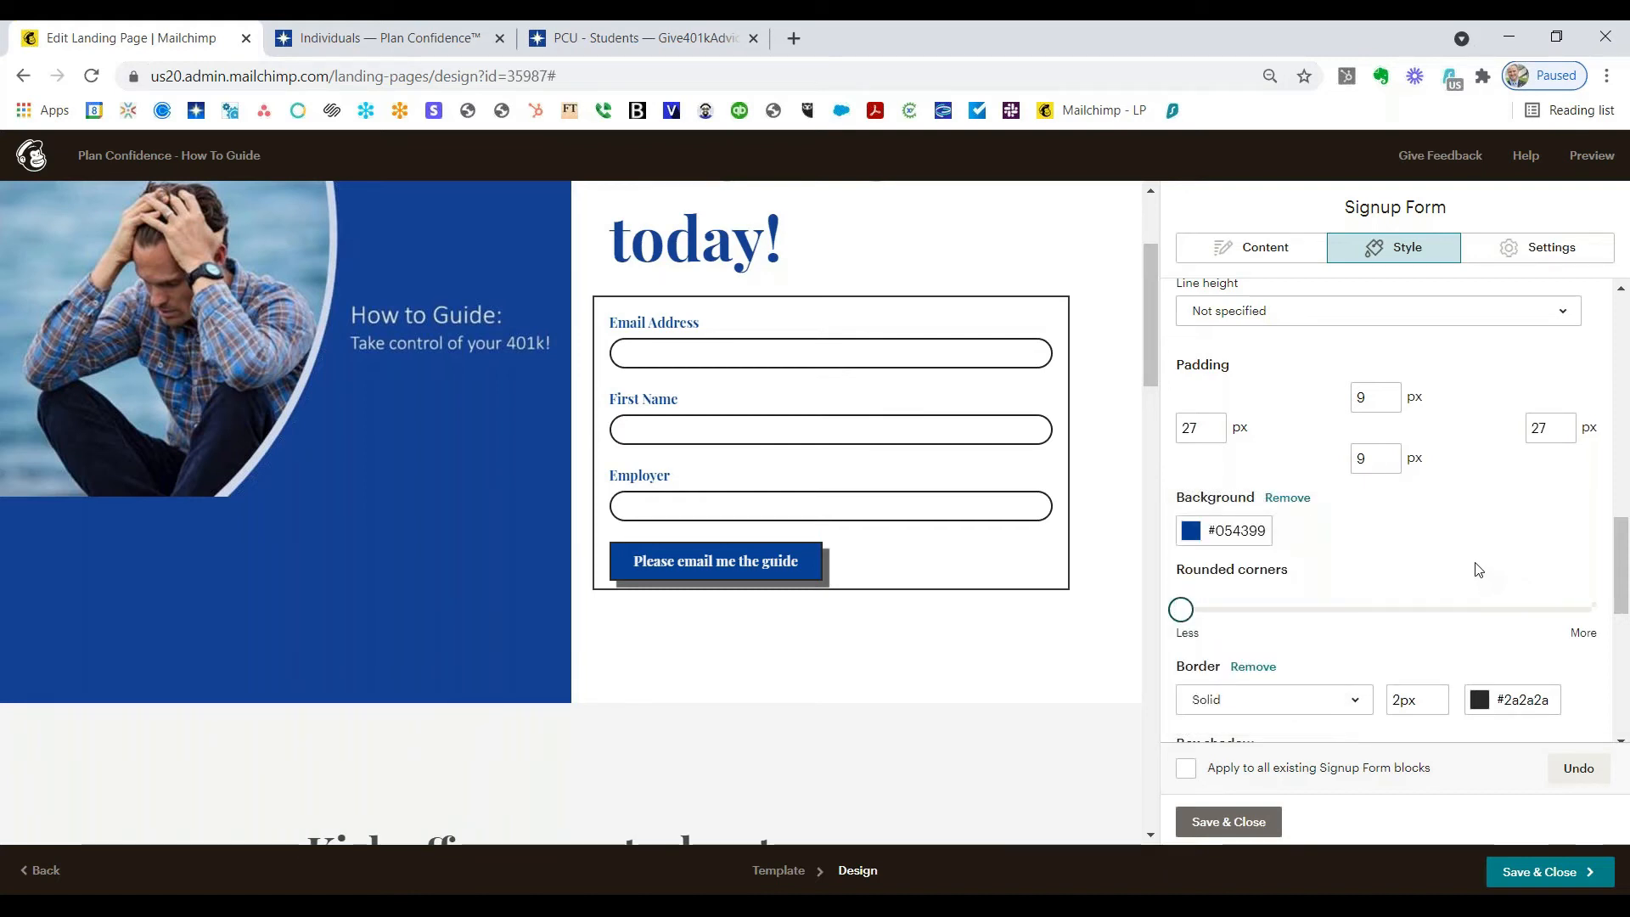
Step: Give the signup button rounded corners by dragging the Rounded corners slider right
scroll(1477, 570, "down", 1)
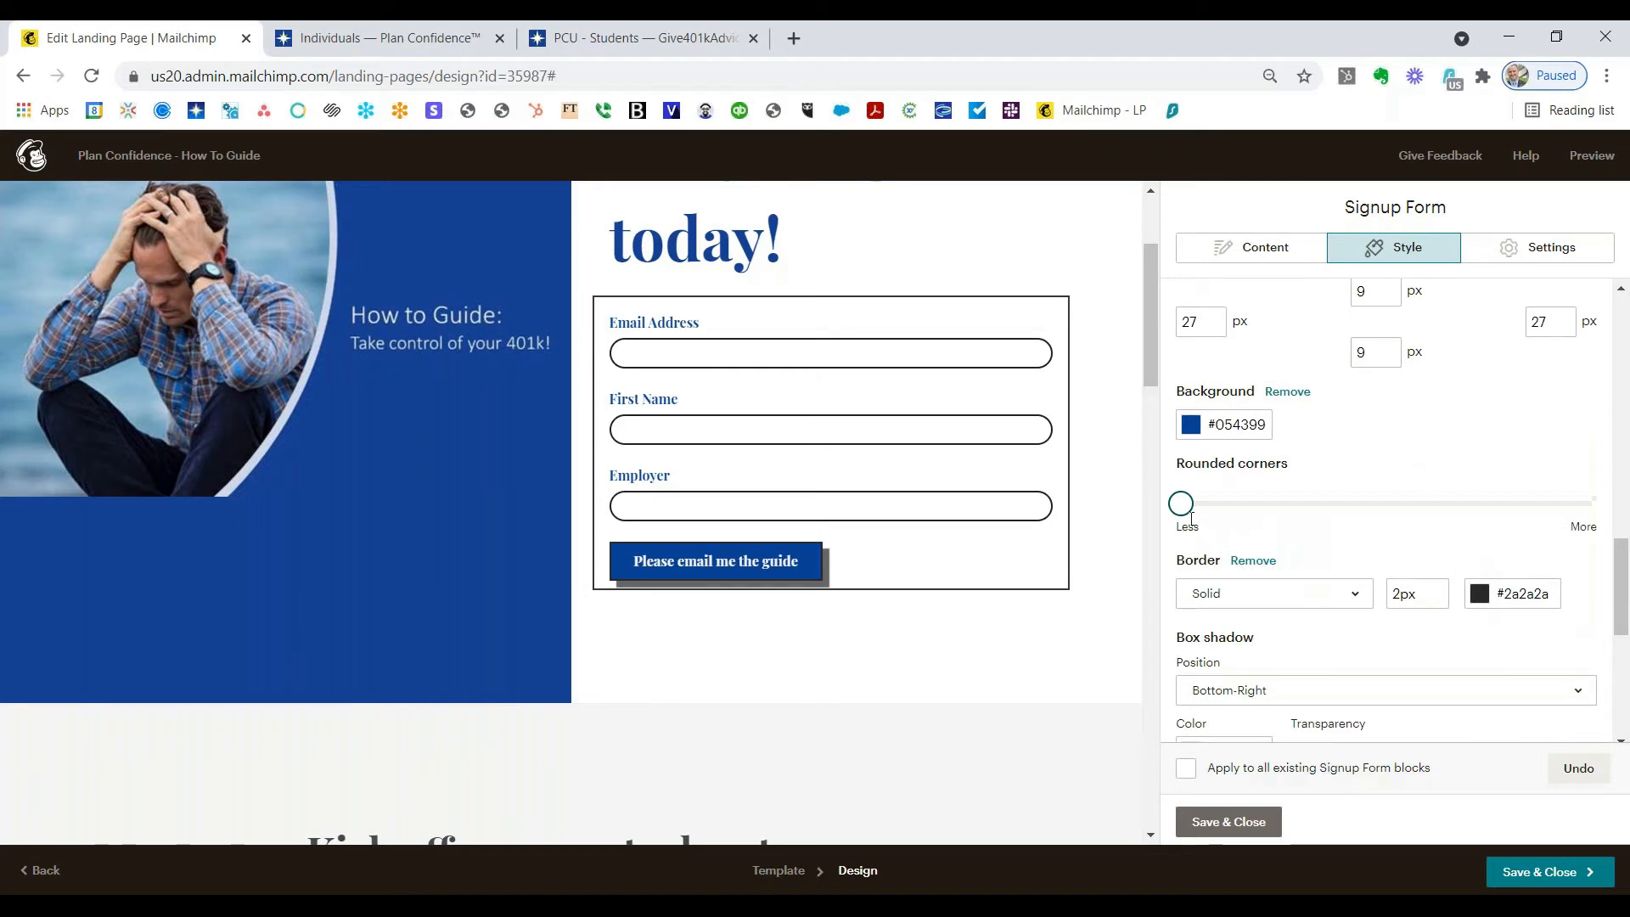
left_click_drag(1184, 509, 1412, 534)
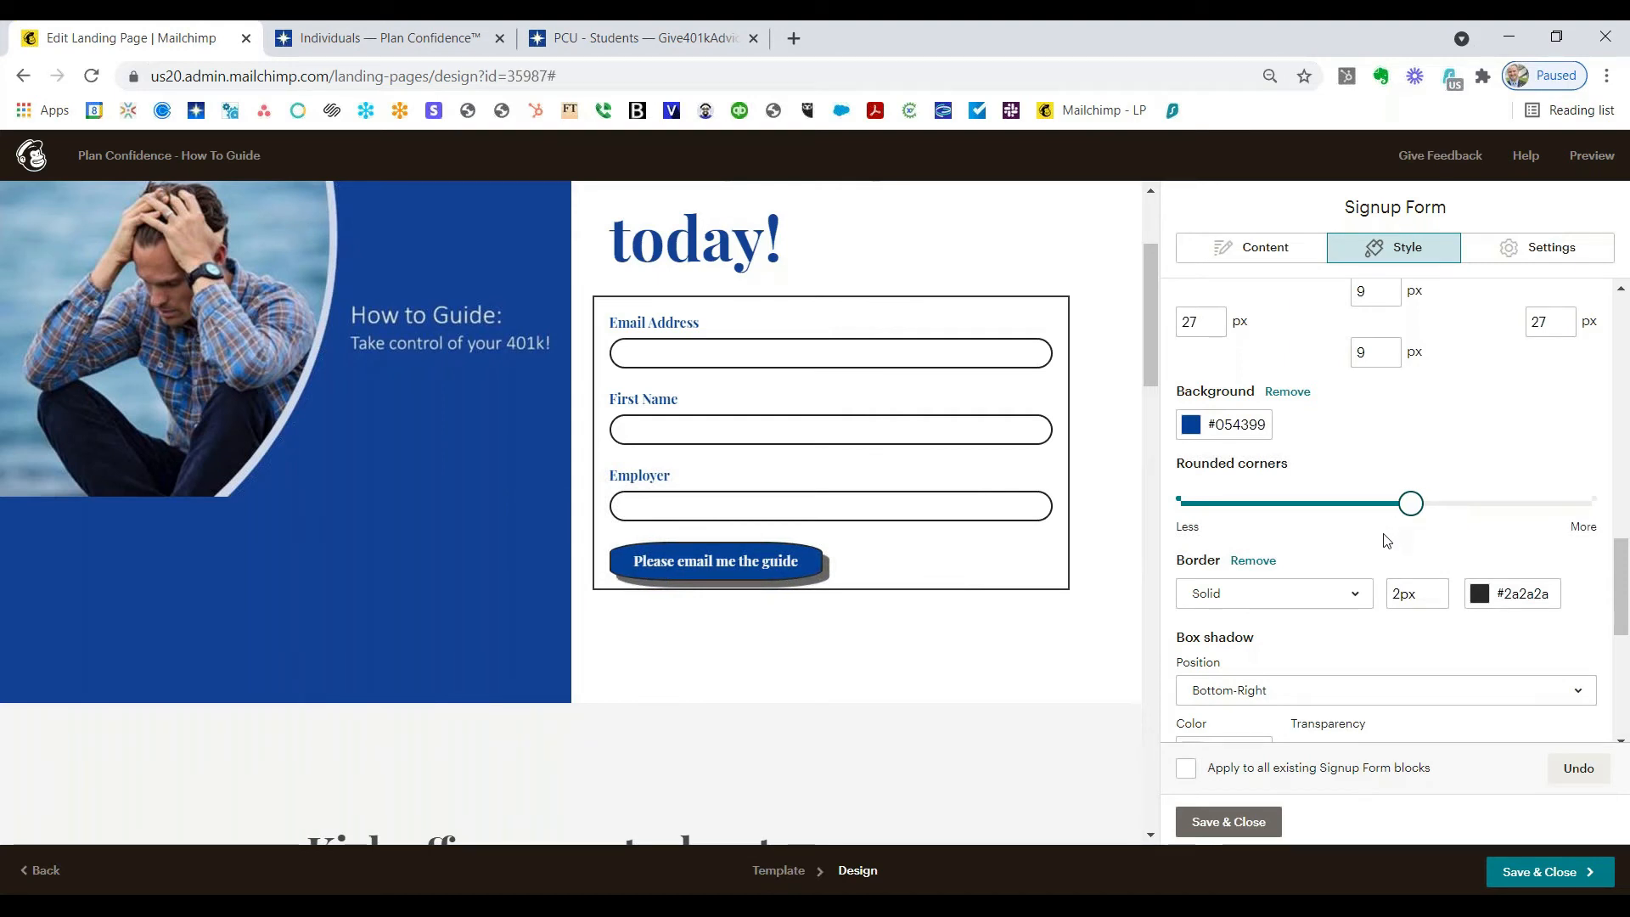
scroll(1386, 541, "down", 3)
left_click(1552, 256)
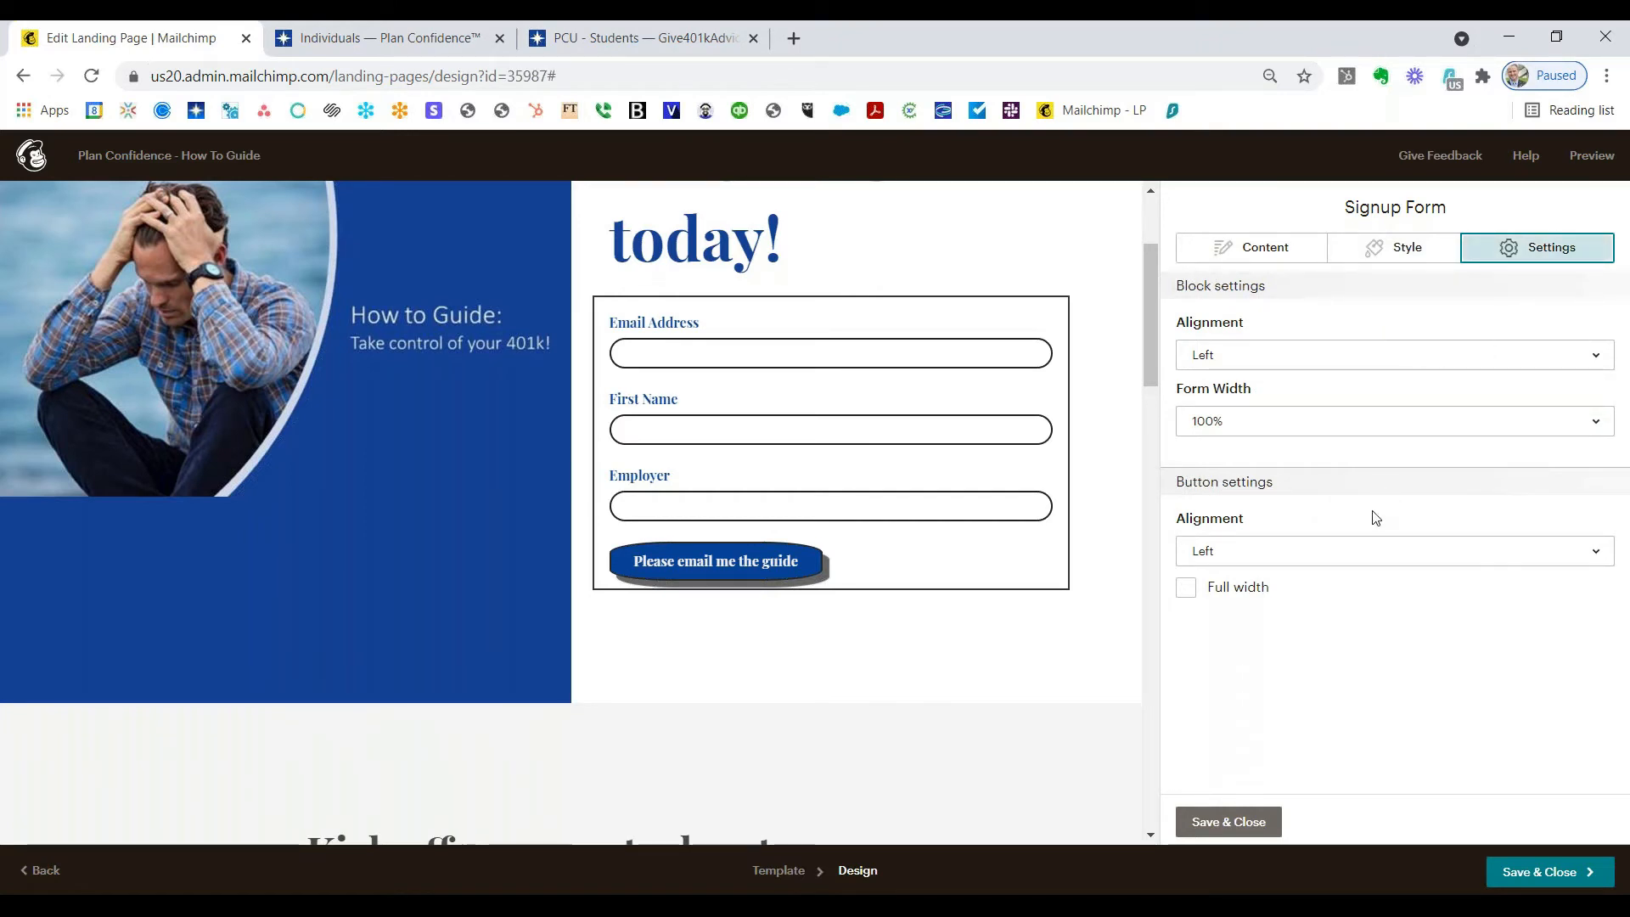
Step: Set the button alignment to Center, then save and close the signup form editor
left_click(1368, 554)
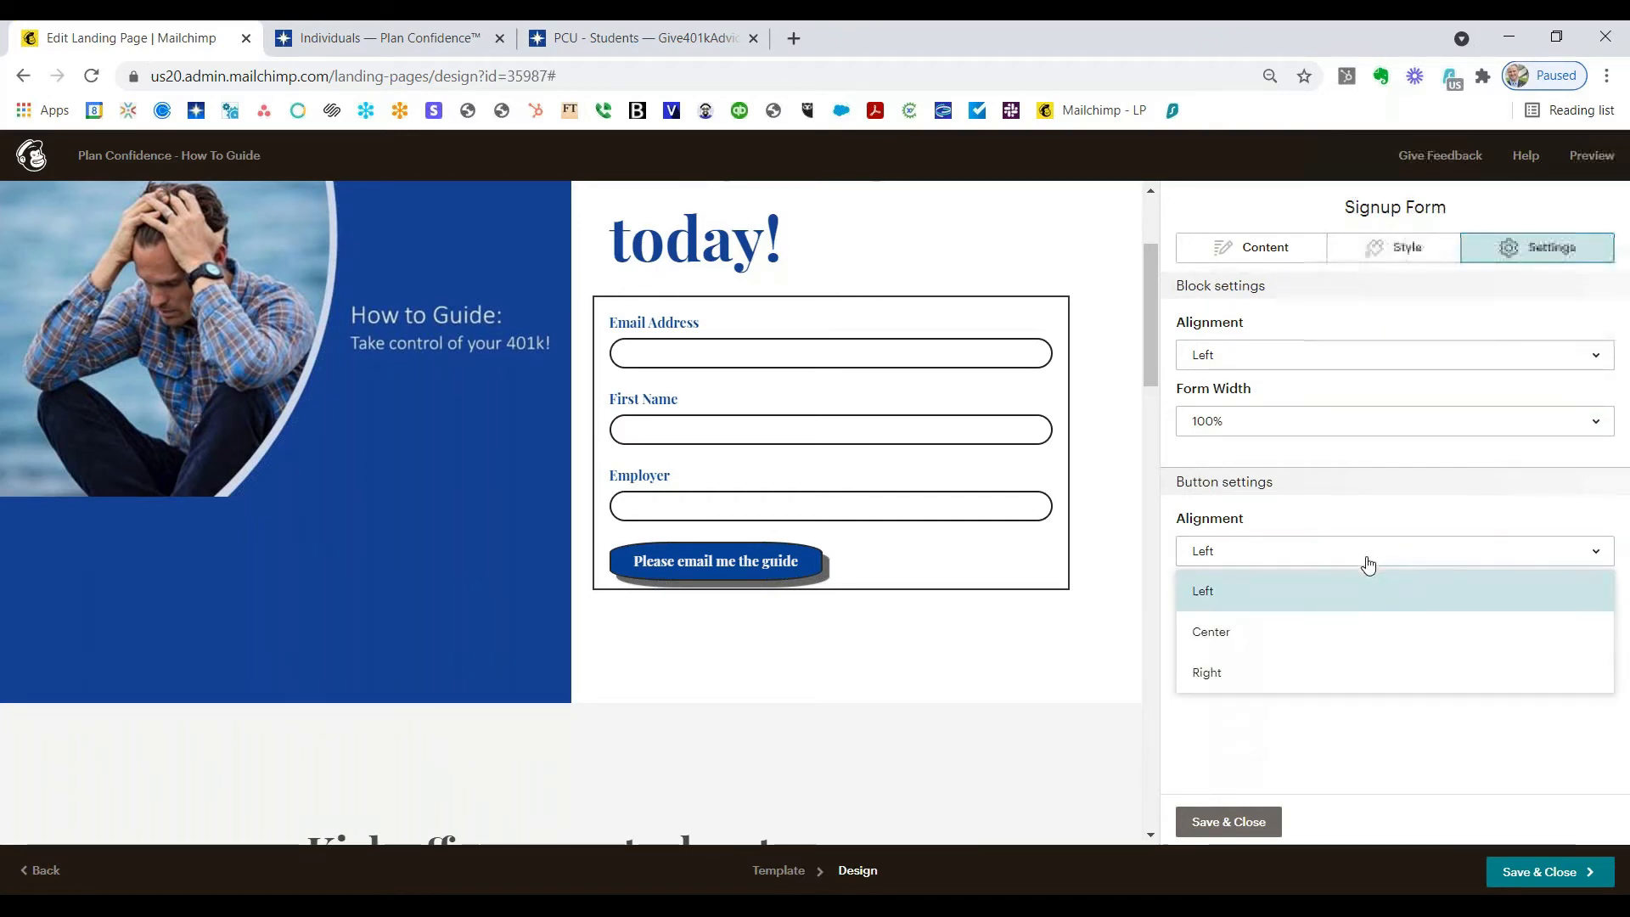
left_click(1322, 632)
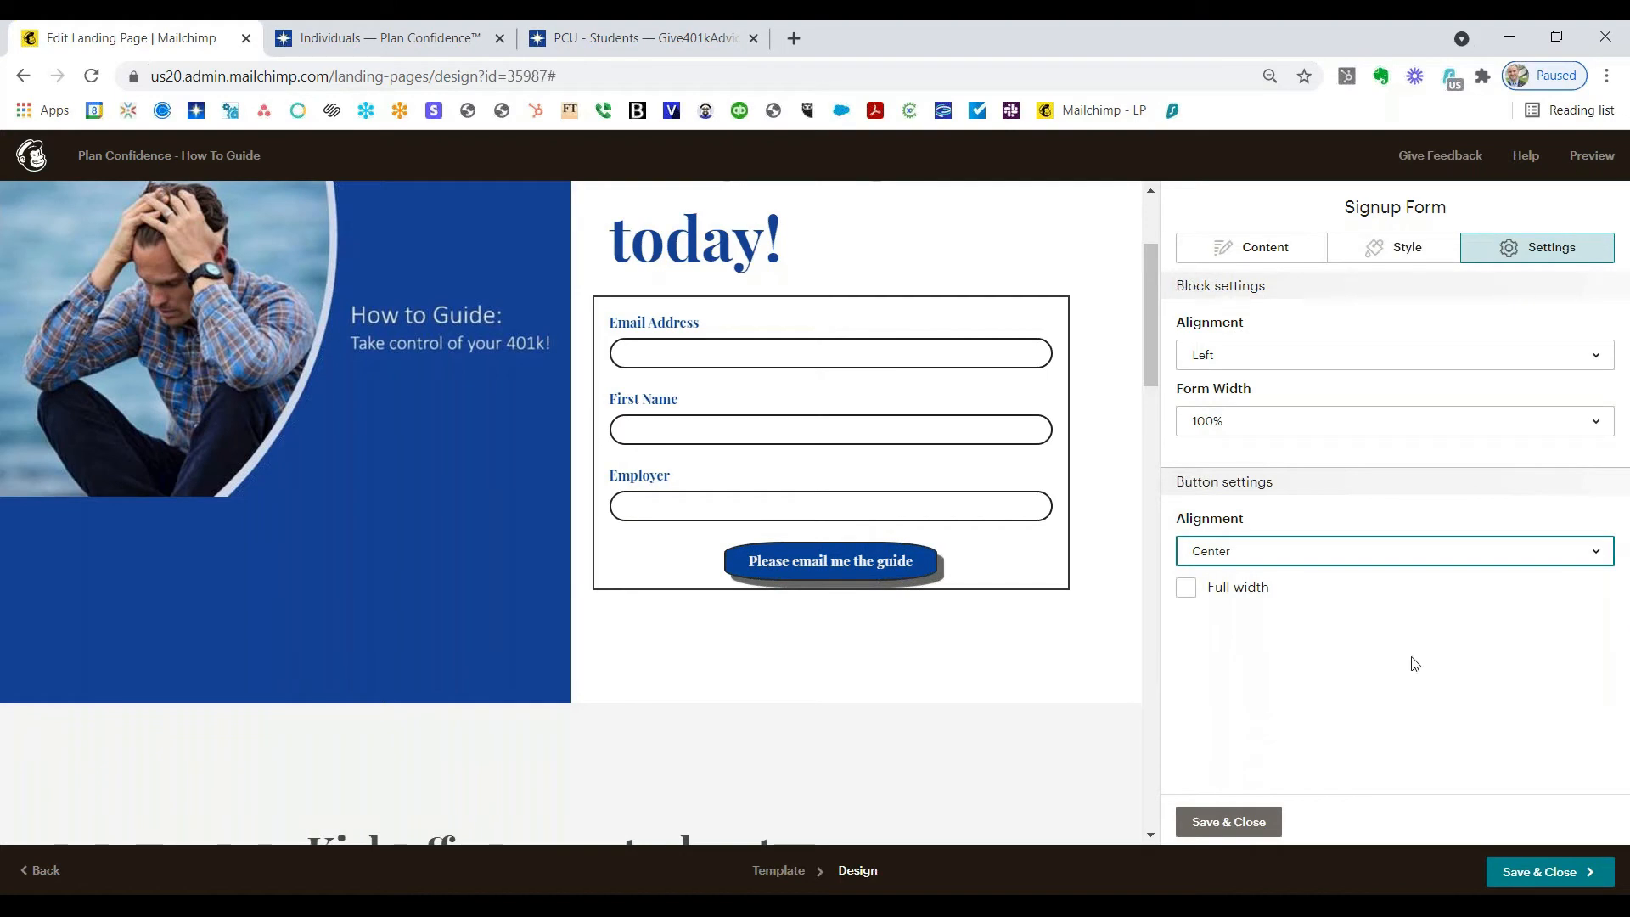
left_click(1235, 820)
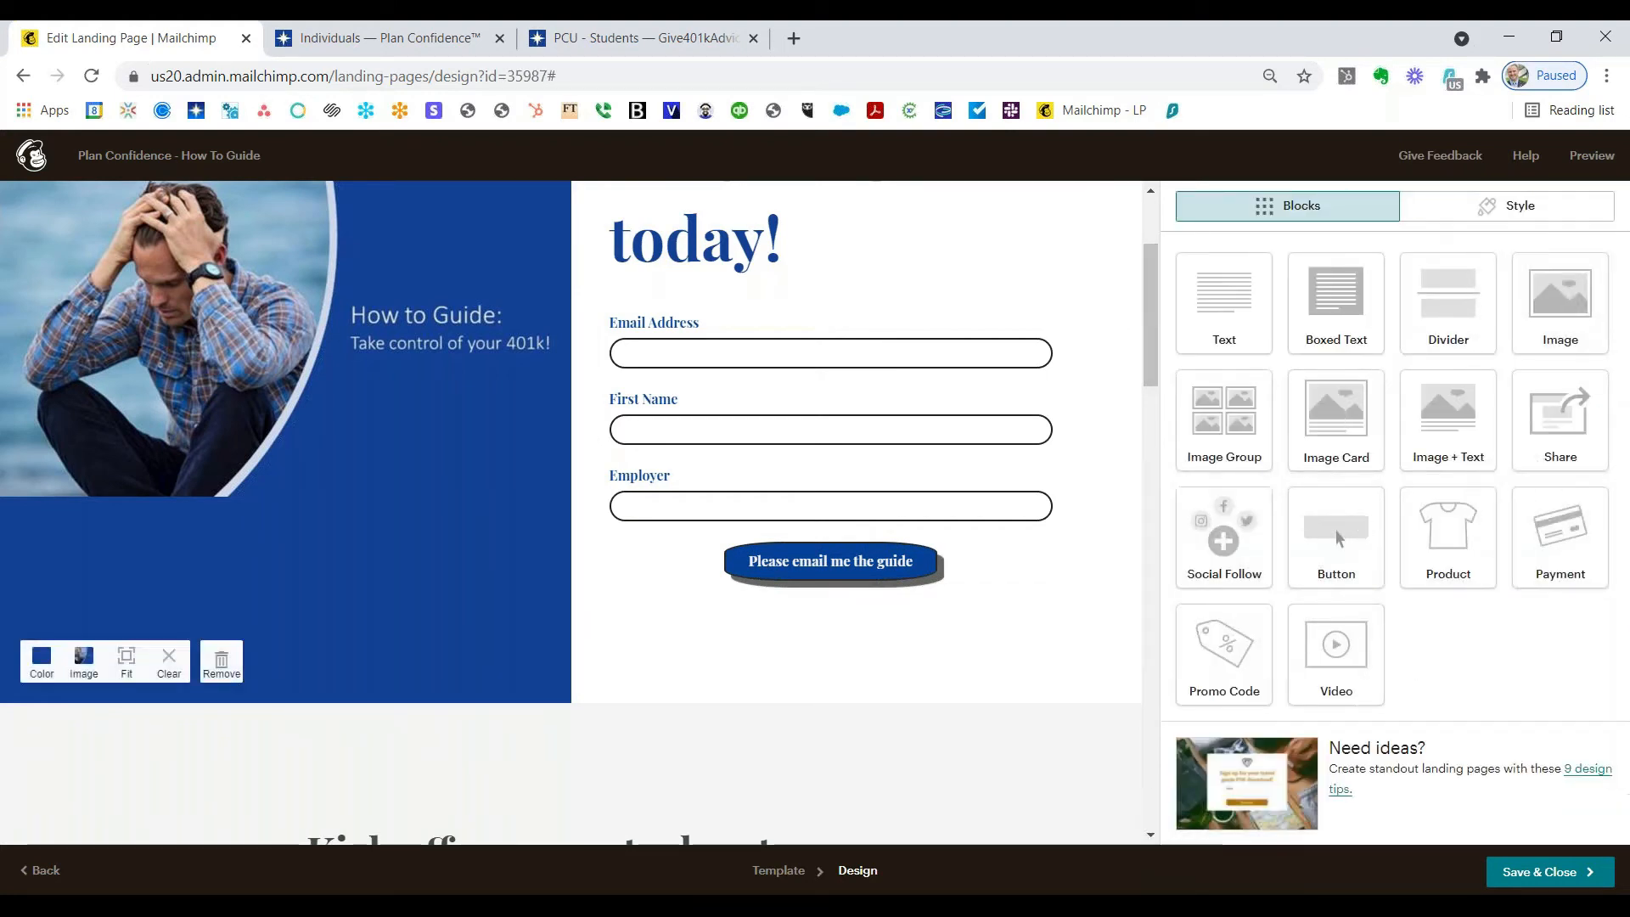
Step: Delete the 'Kick off your next adventure' text block and the three-image tours block
scroll(1128, 393, "up", 2)
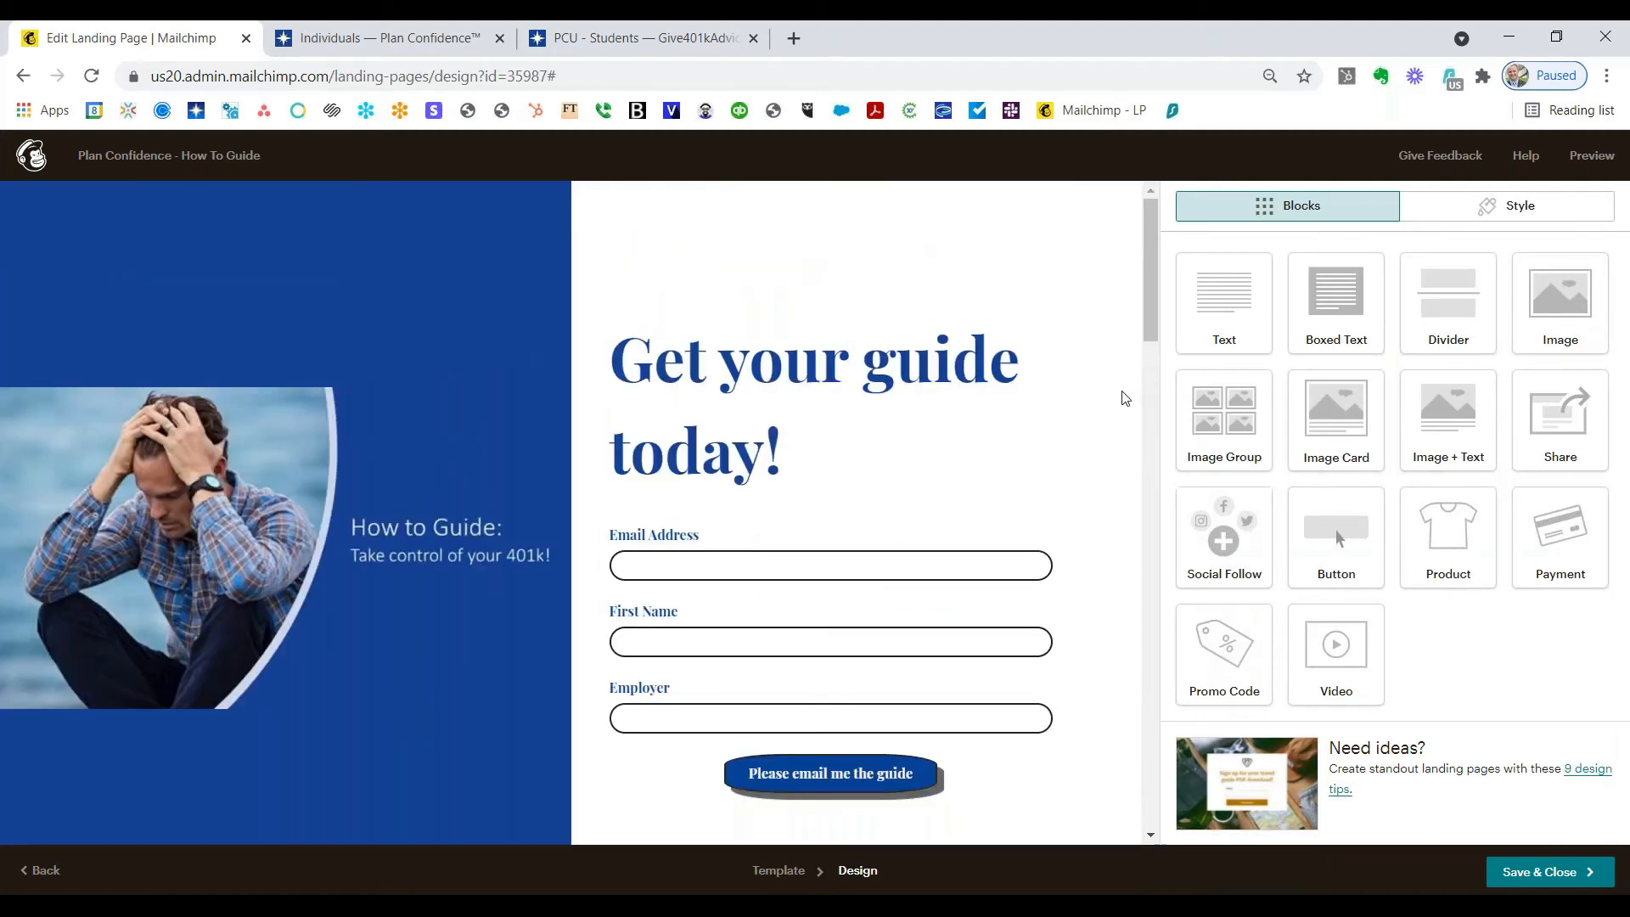
scroll(1117, 399, "down", 1)
scroll(1117, 412, "down", 6)
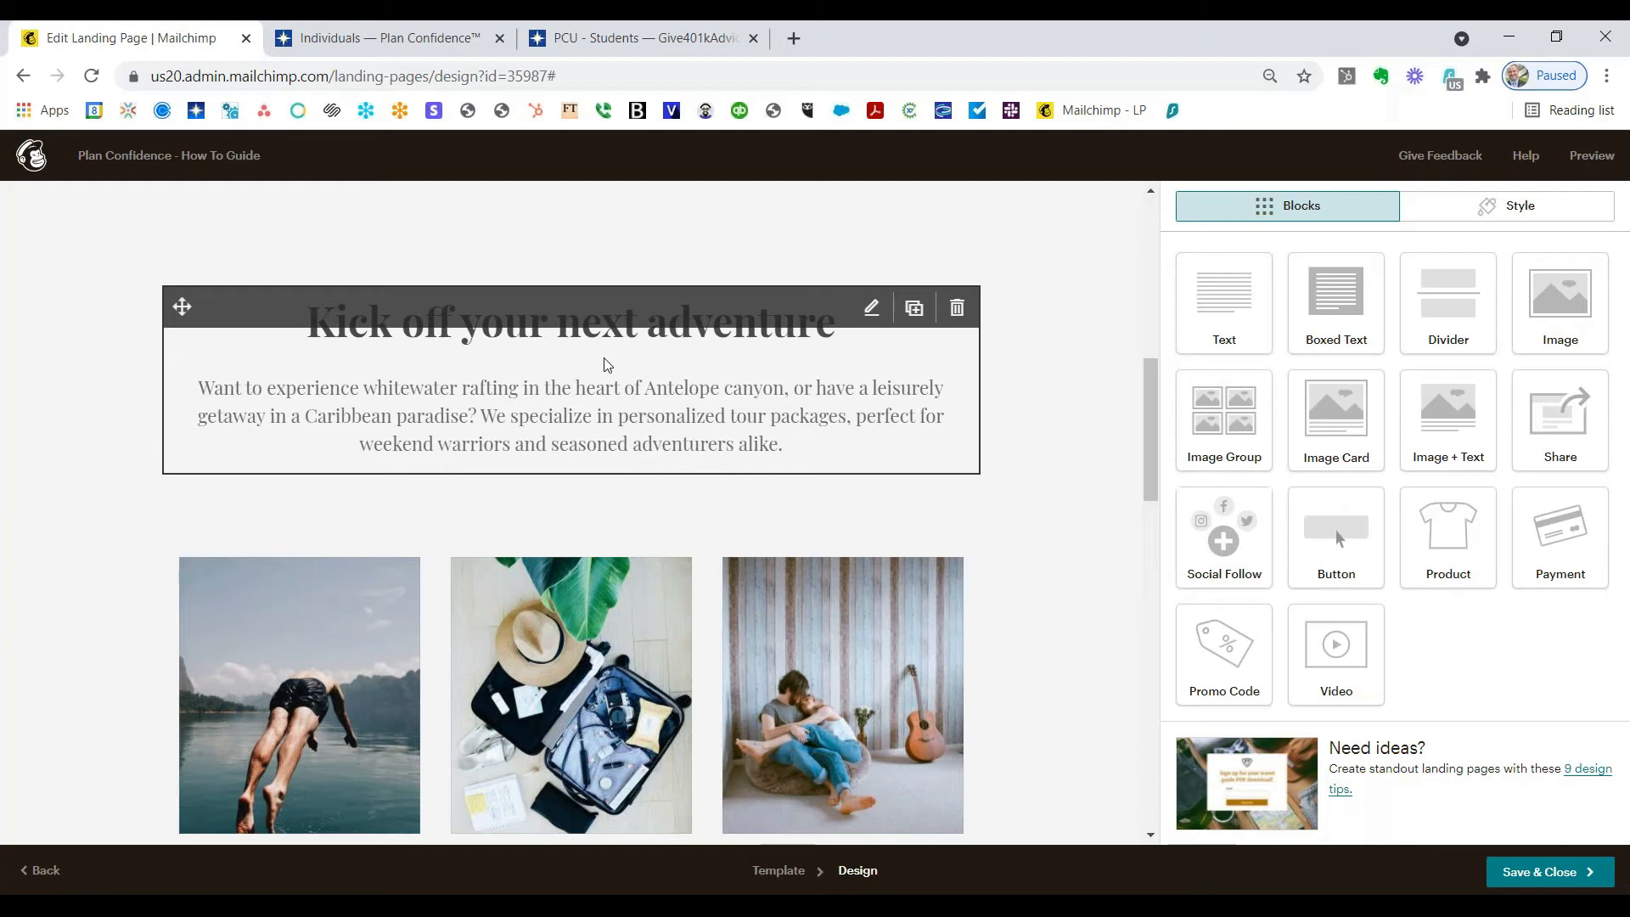
left_click(957, 310)
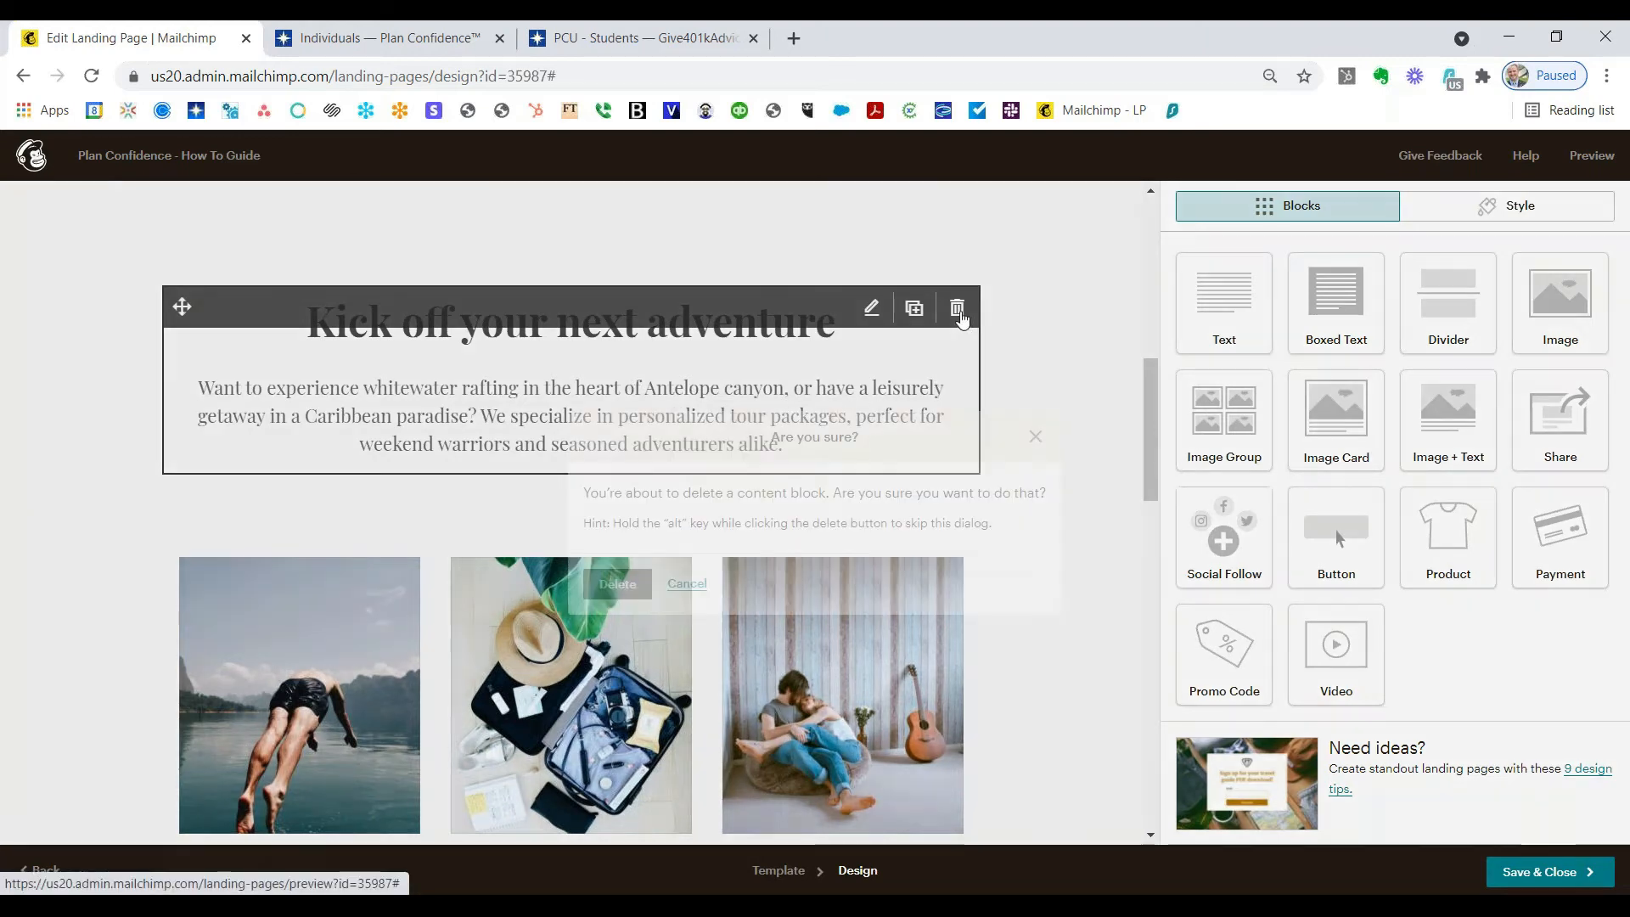
left_click(628, 586)
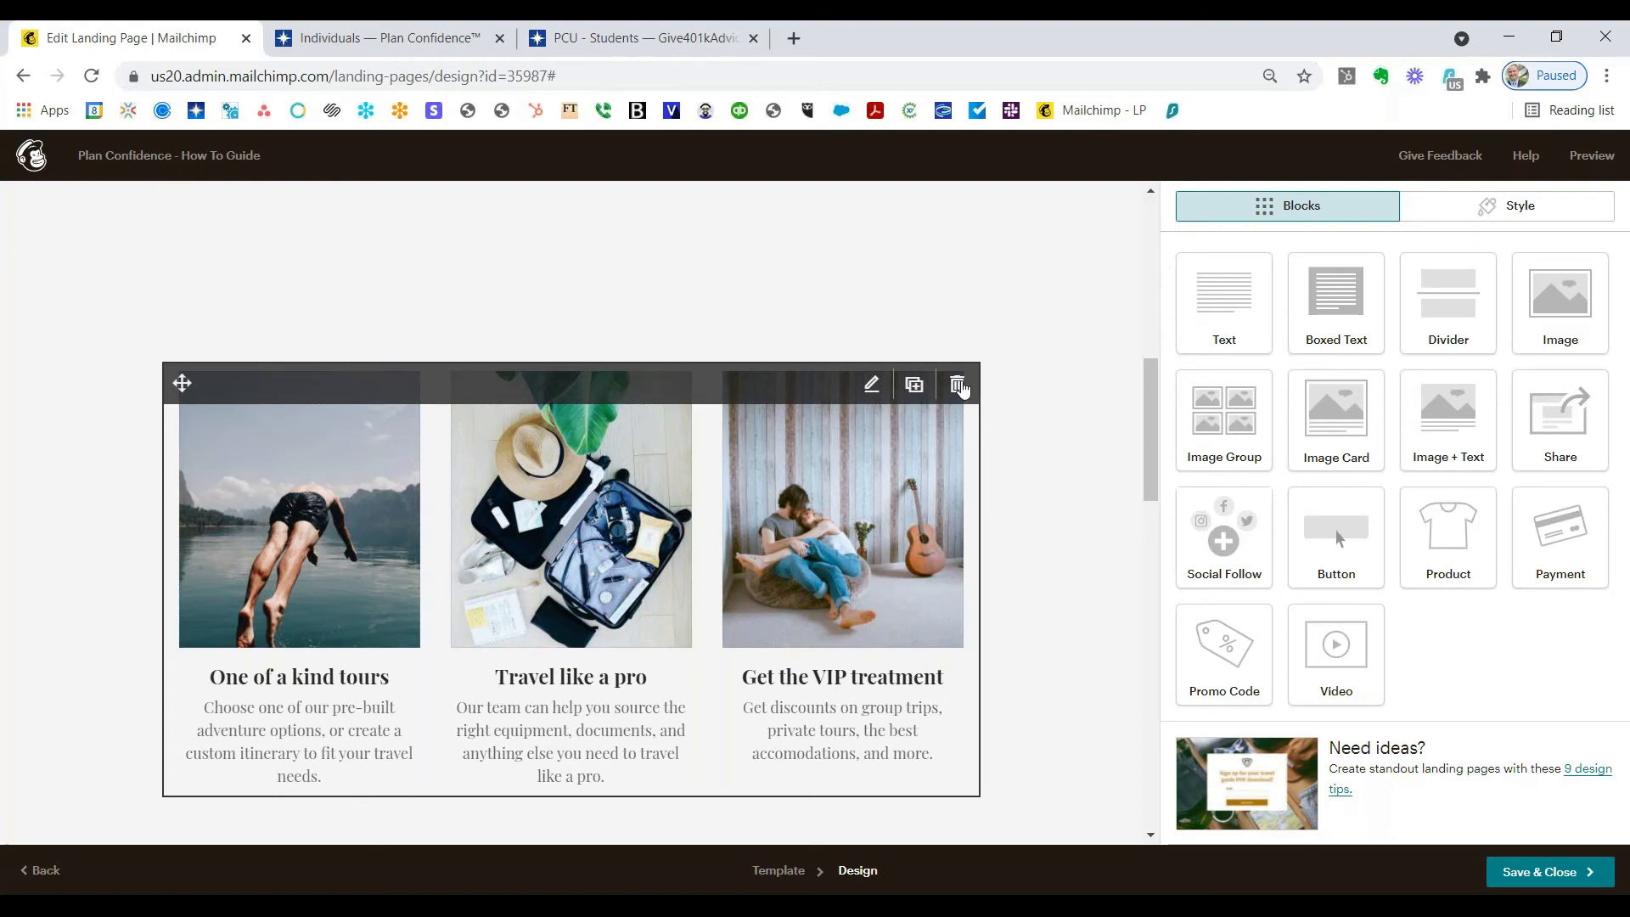
left_click(960, 386)
left_click(633, 582)
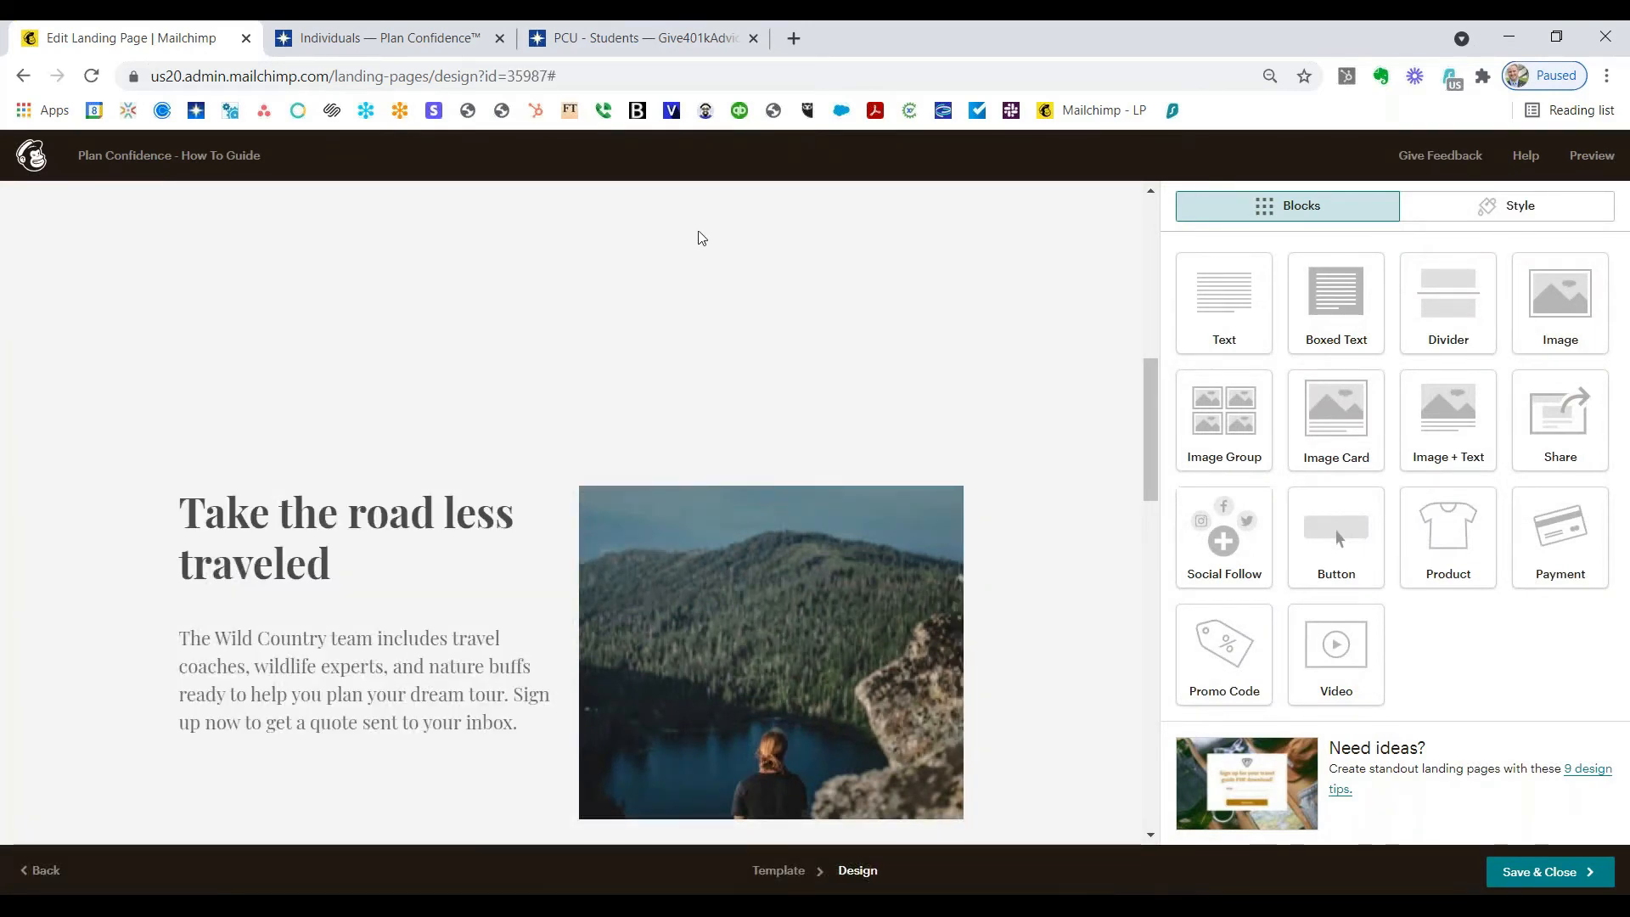
Step: Delete the empty text block above the 'Take the road less traveled' section
mouse_move(696, 295)
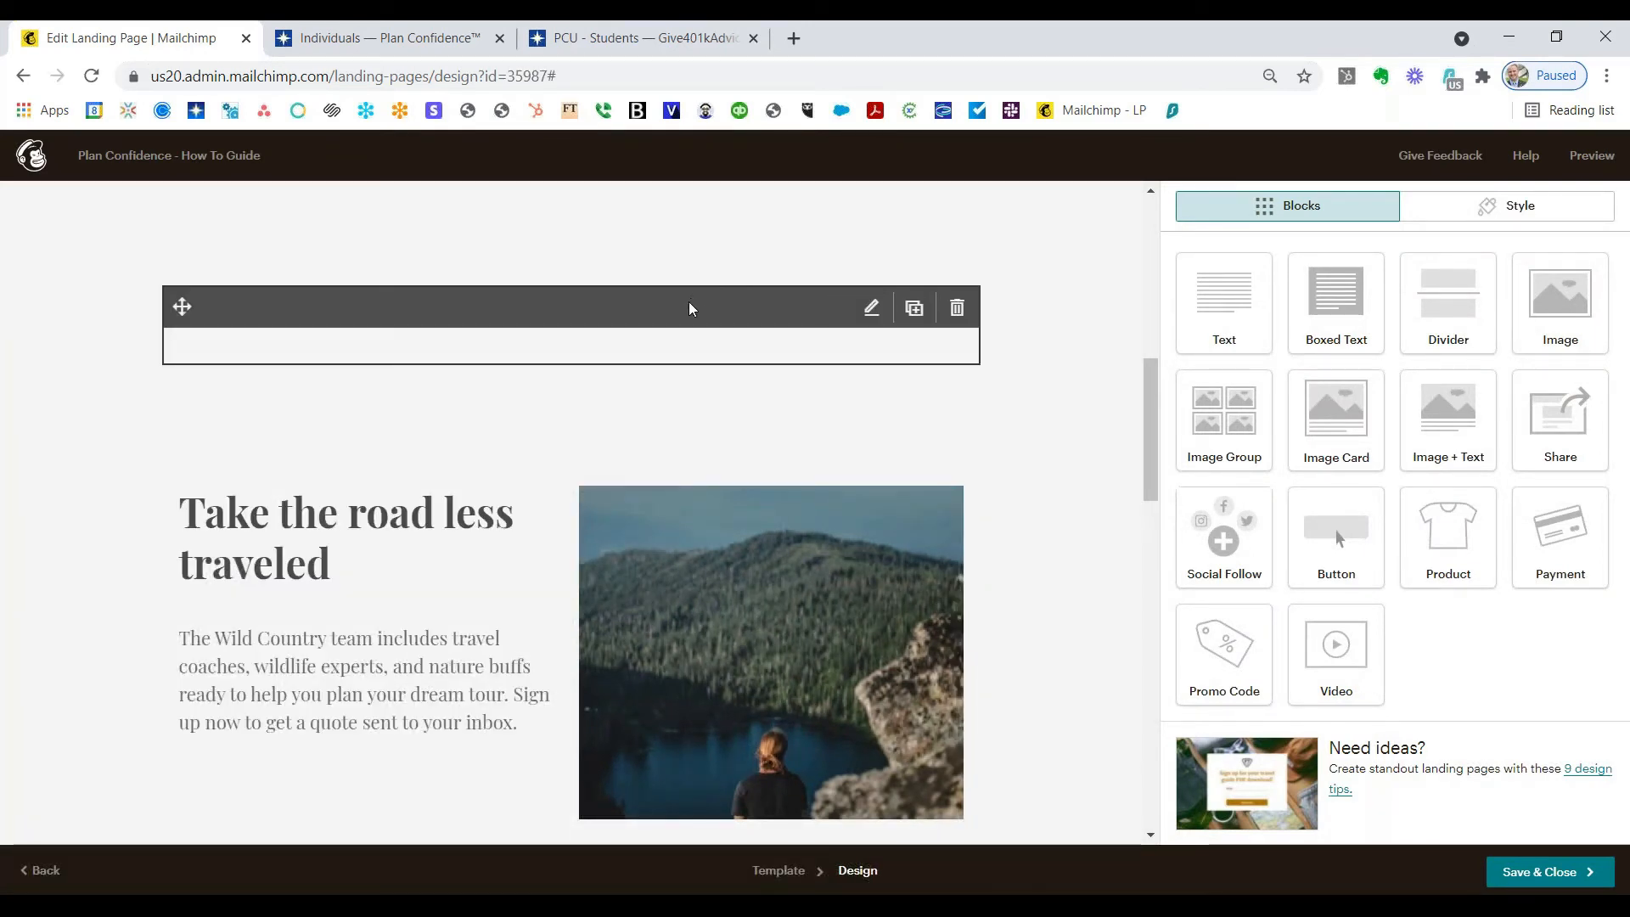
left_click(957, 312)
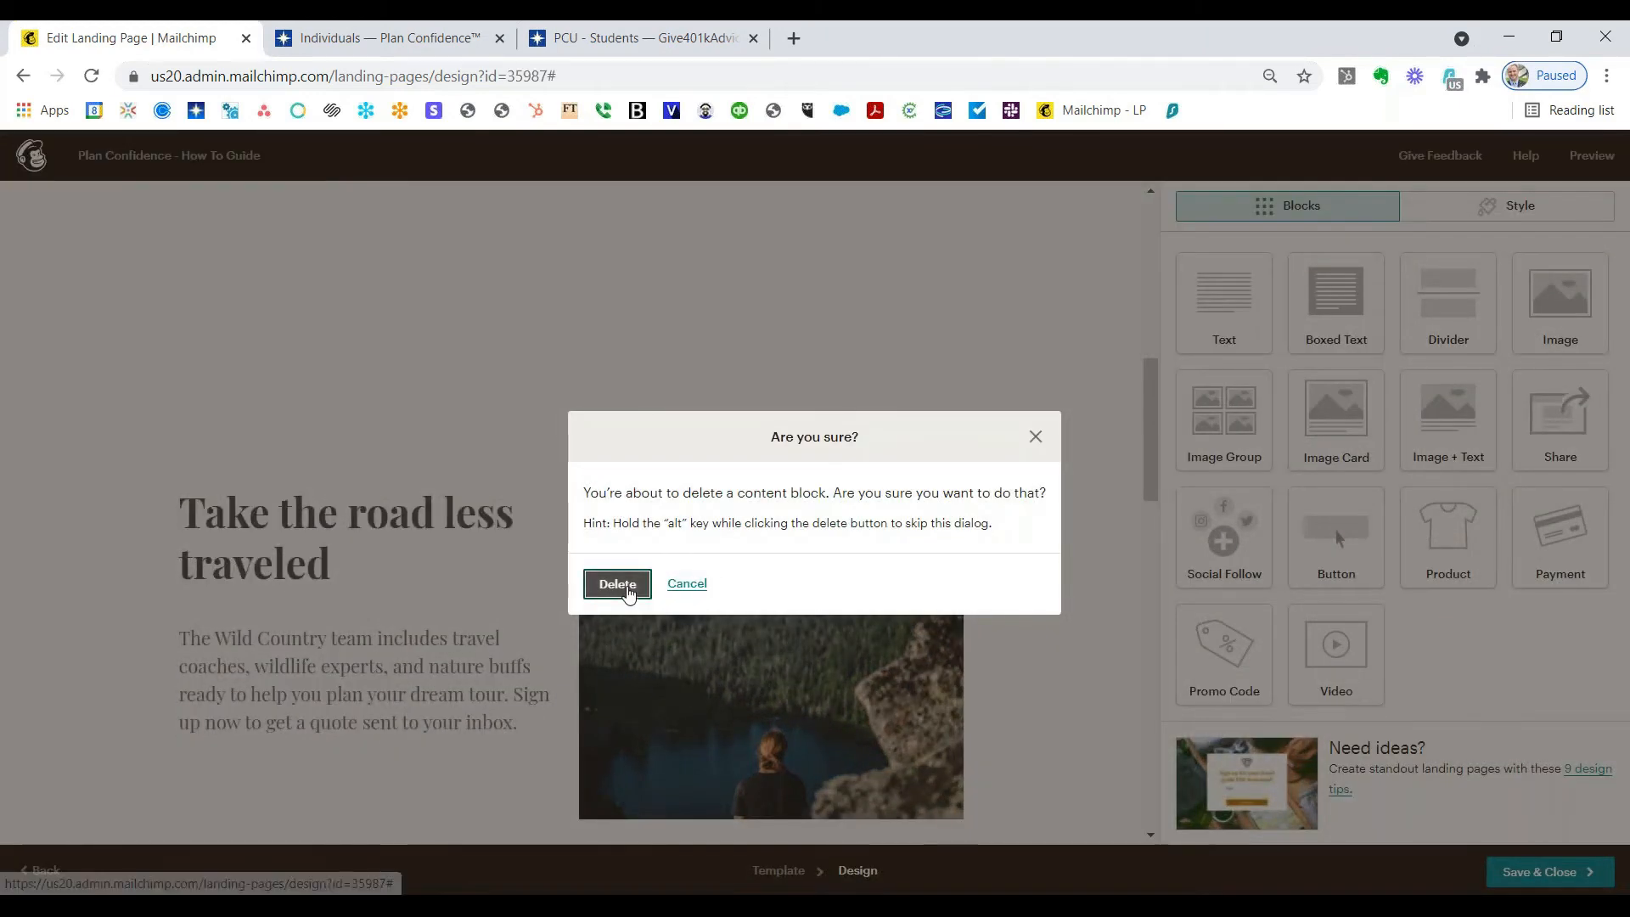
left_click(615, 402)
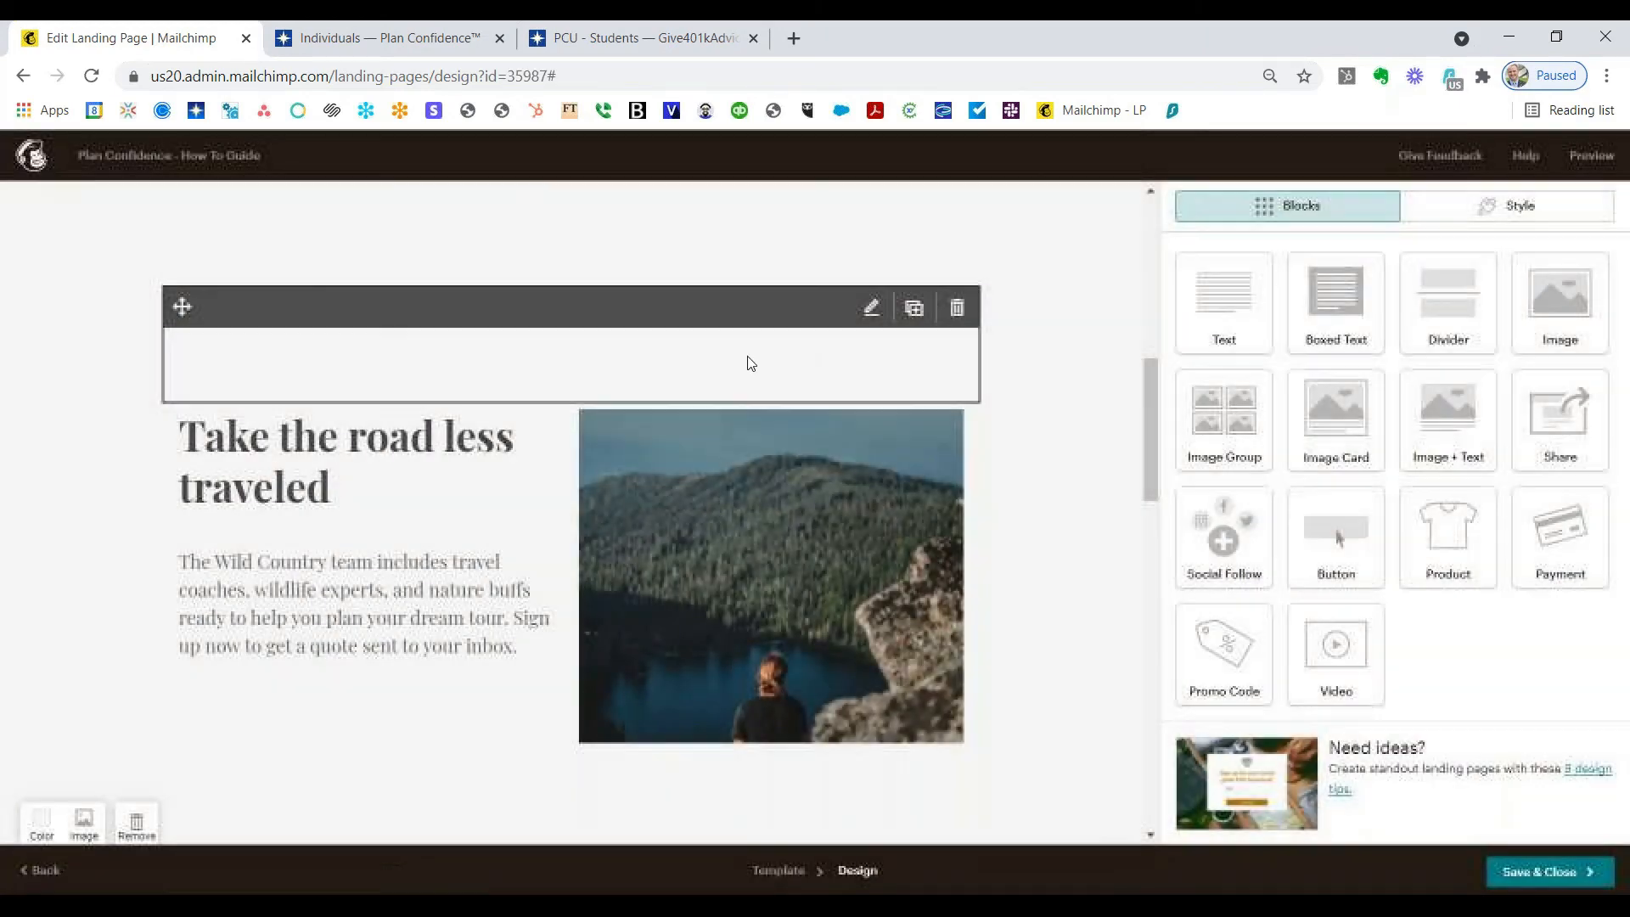
left_click(957, 310)
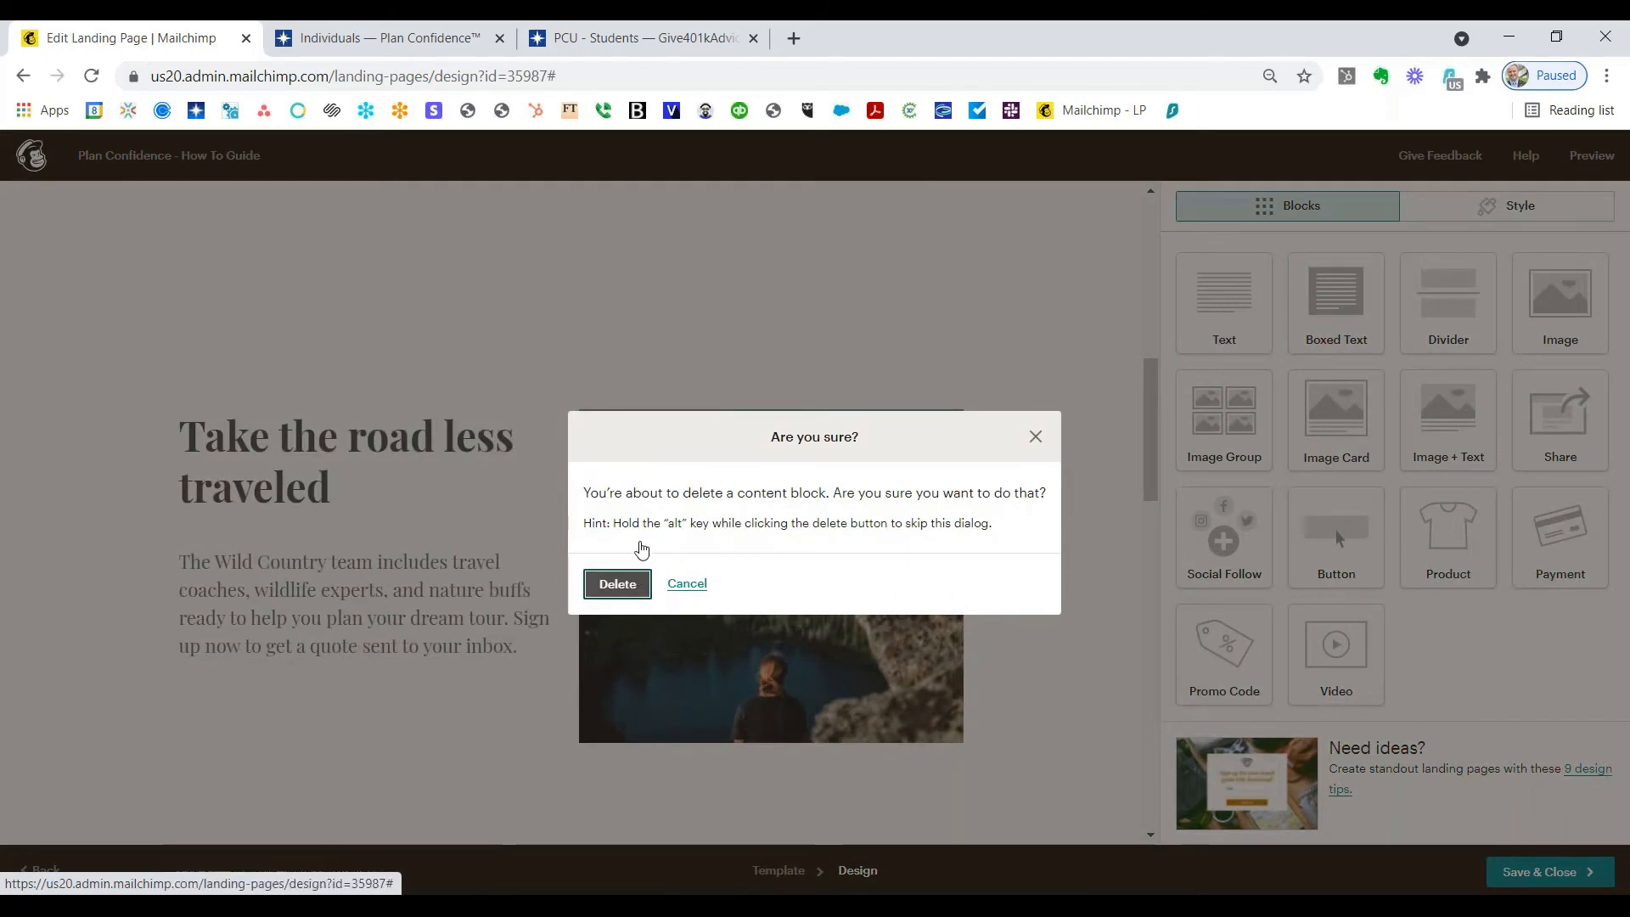
left_click(633, 585)
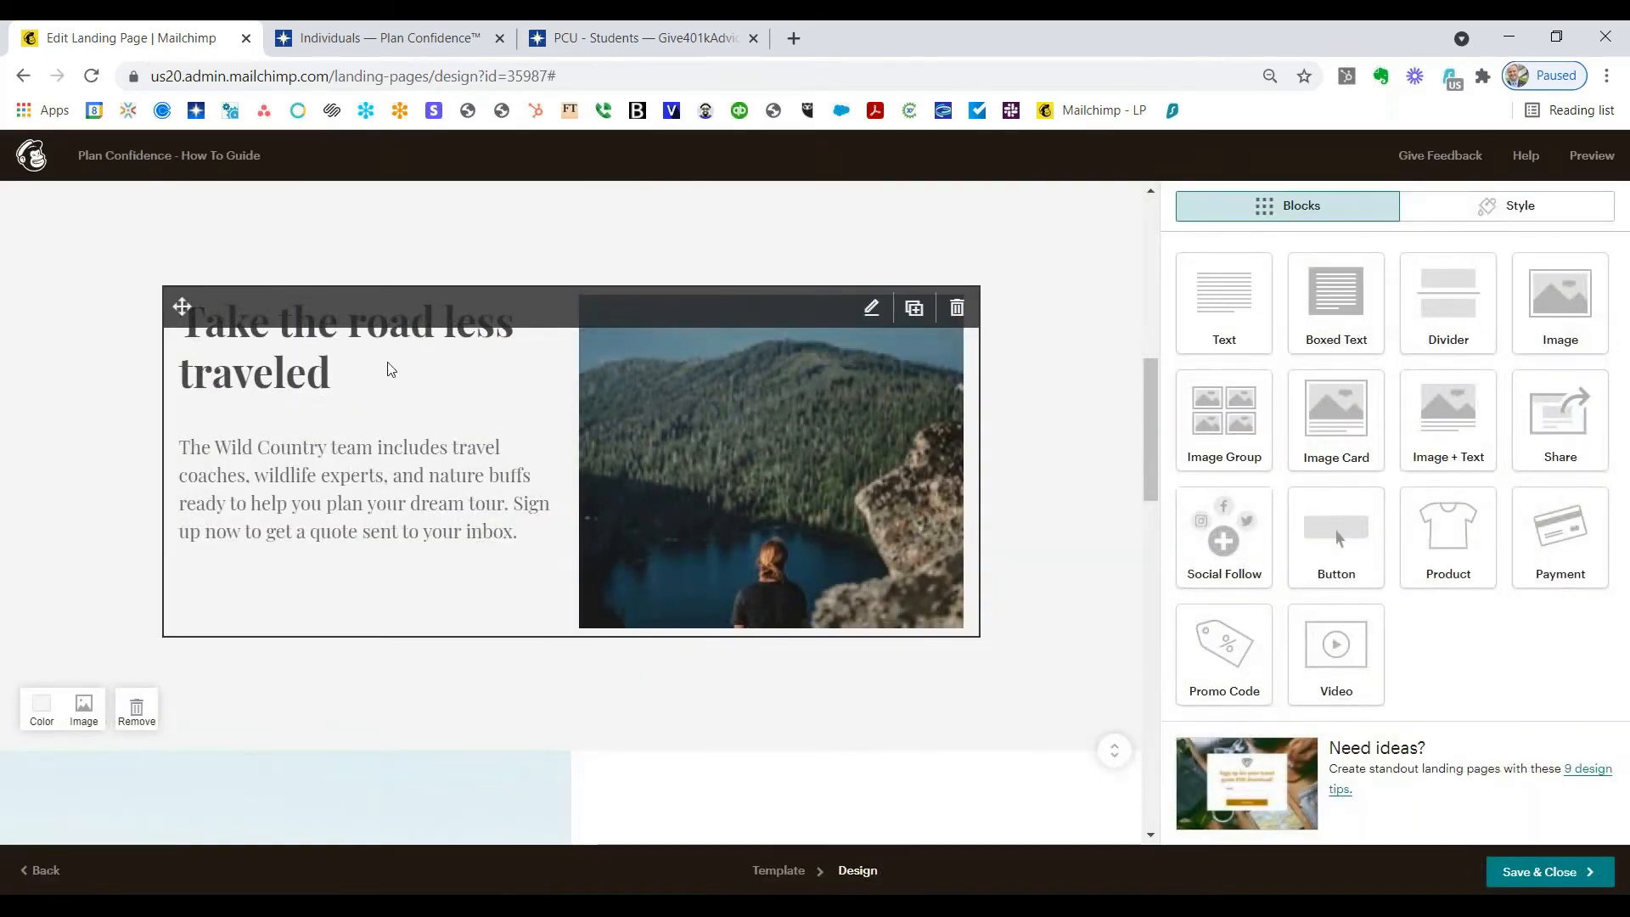
Step: Swap the lakeside hiker photo for the advisor headshot with the Dalbar 2020 badge from Content Studio
left_click(390, 480)
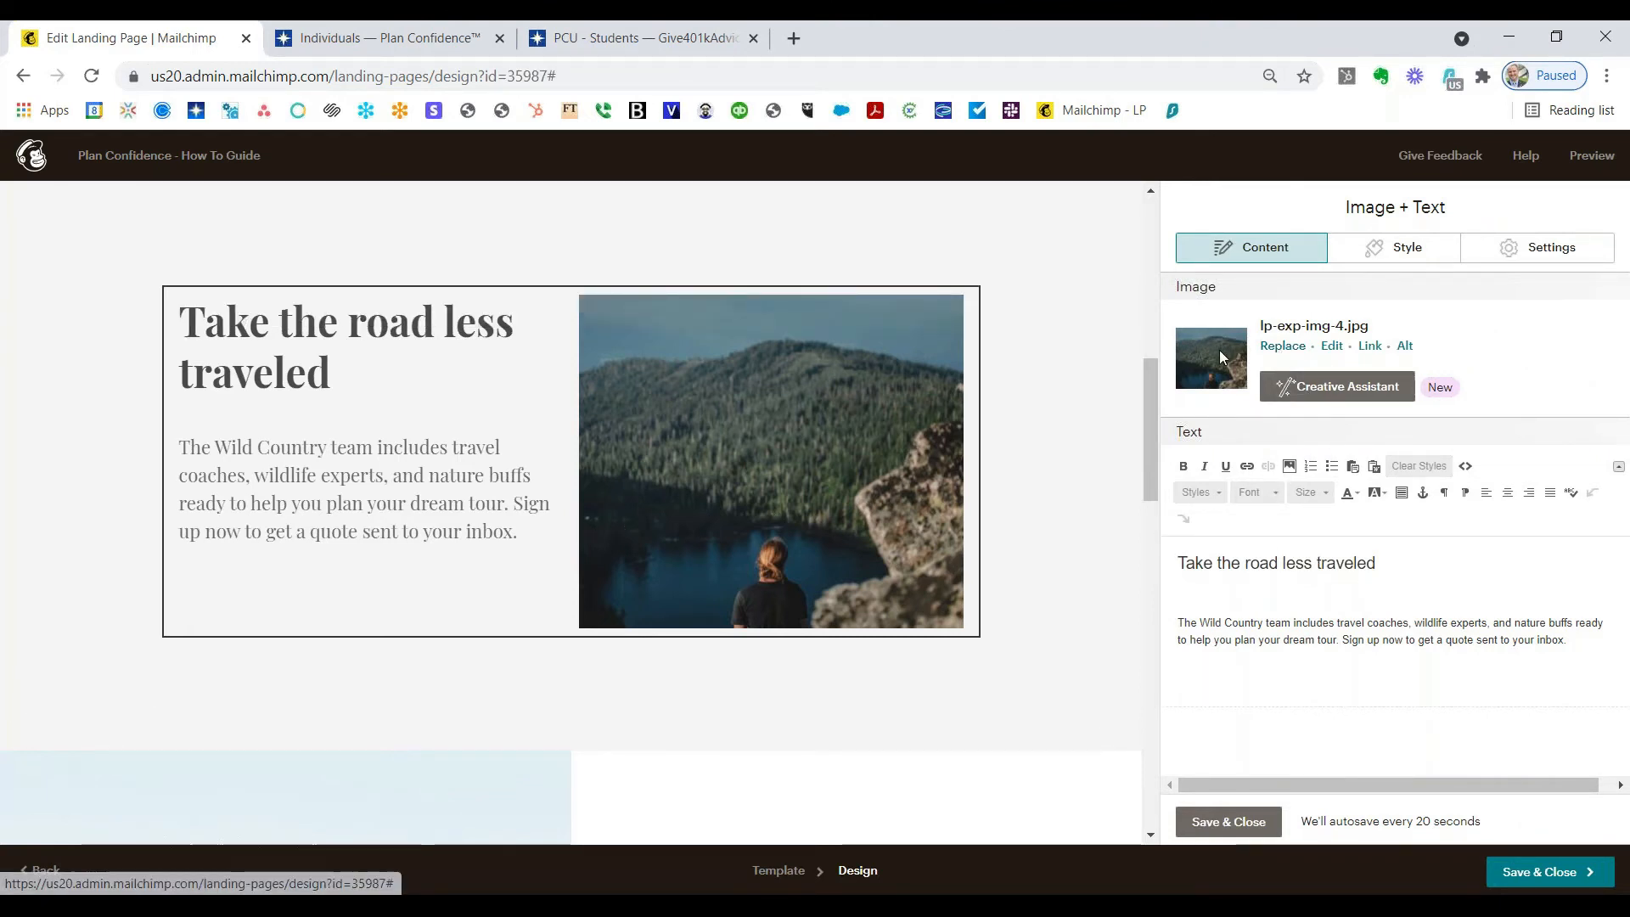
left_click(1274, 348)
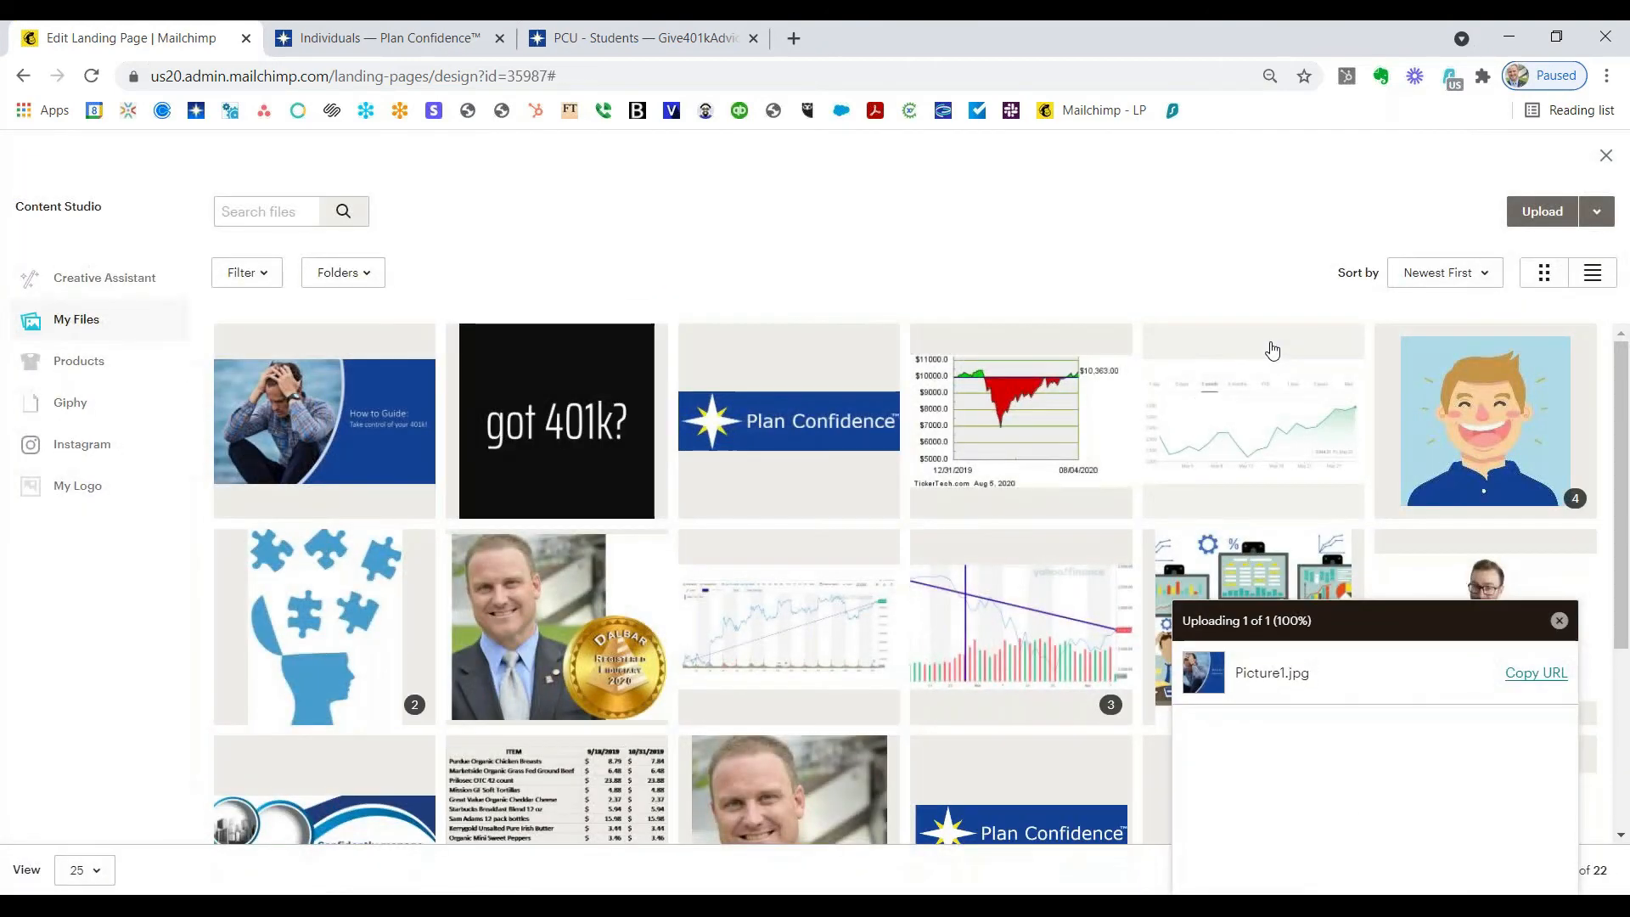
left_click(556, 624)
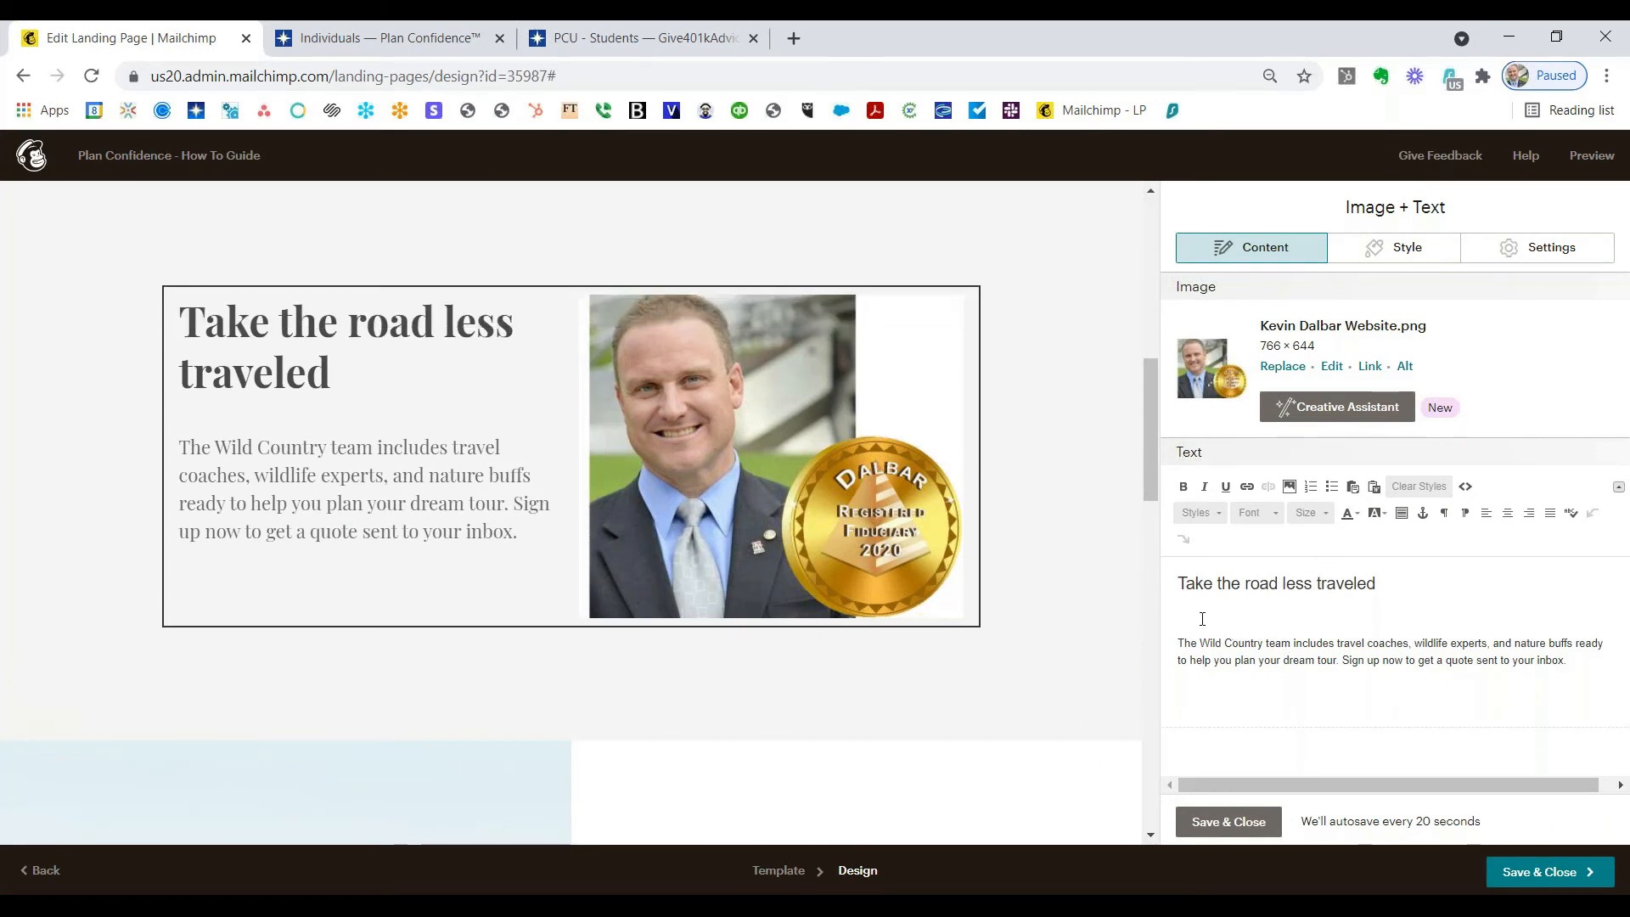
Step: Replace the heading with the advisor's name and credential and the body with a 401k-guide thank-you message
left_click_drag(1400, 585, 1182, 583)
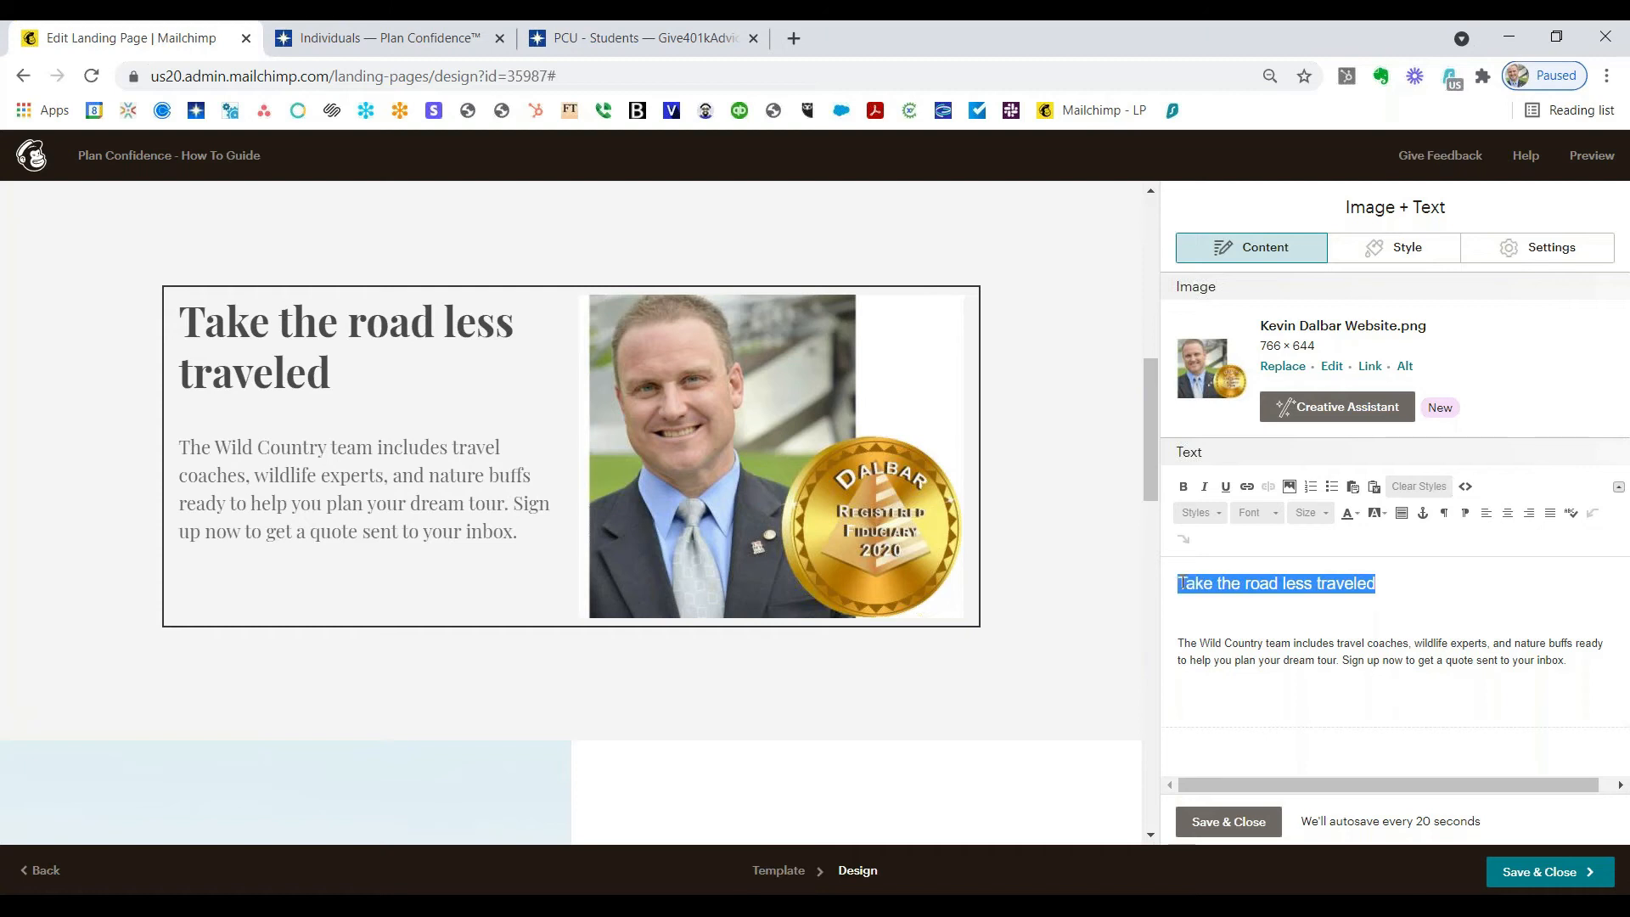
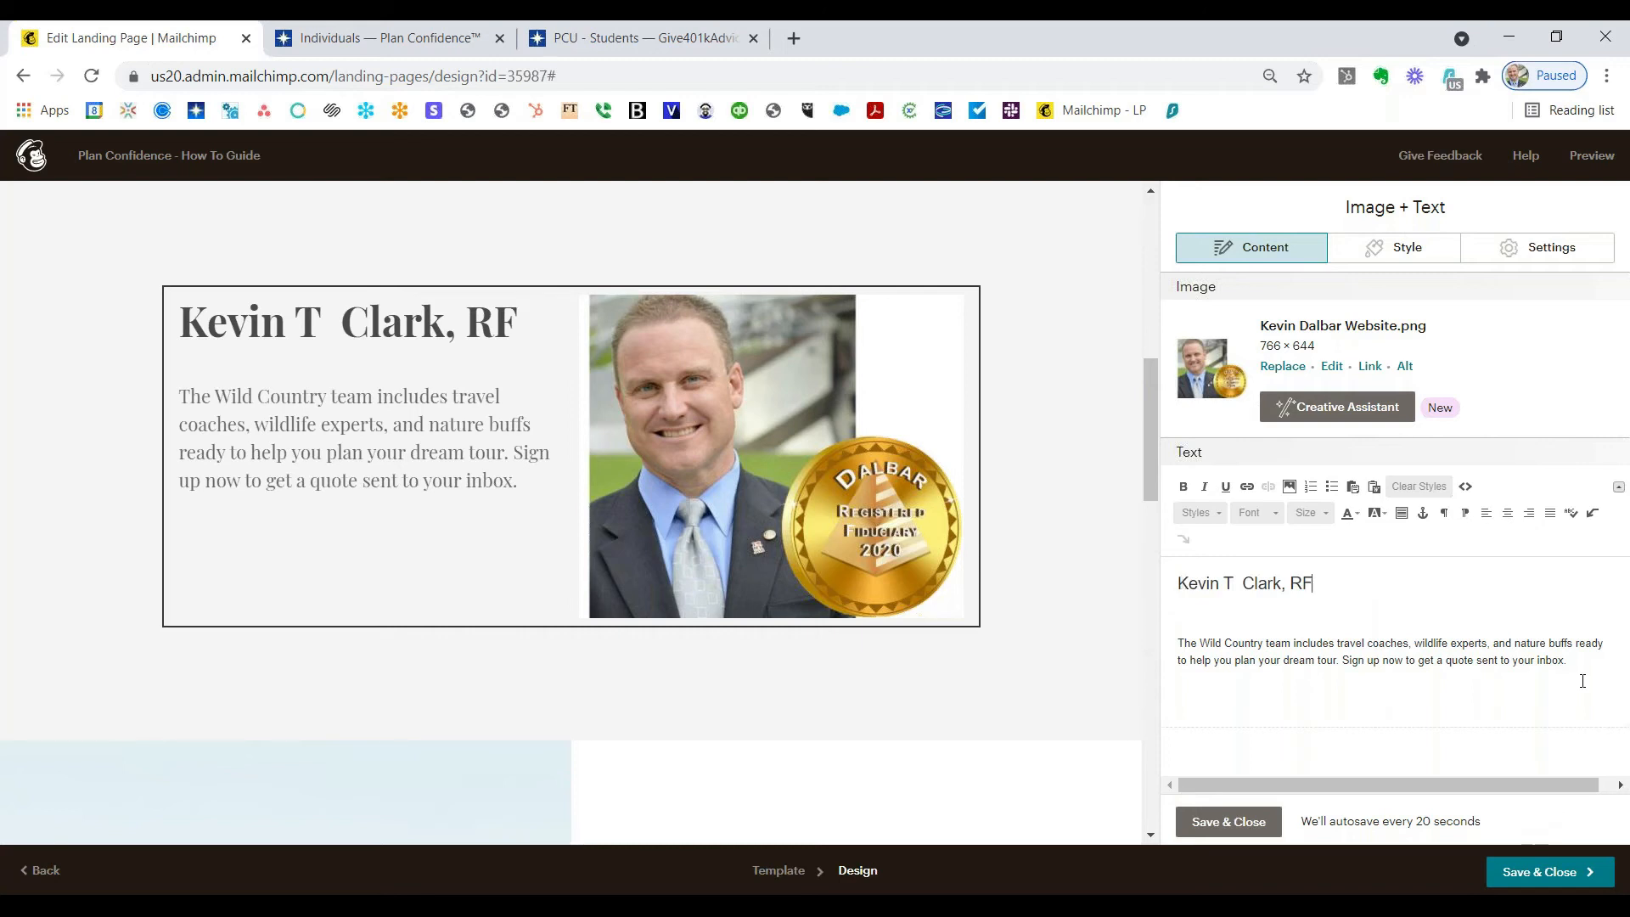
left_click_drag(1567, 662, 1179, 642)
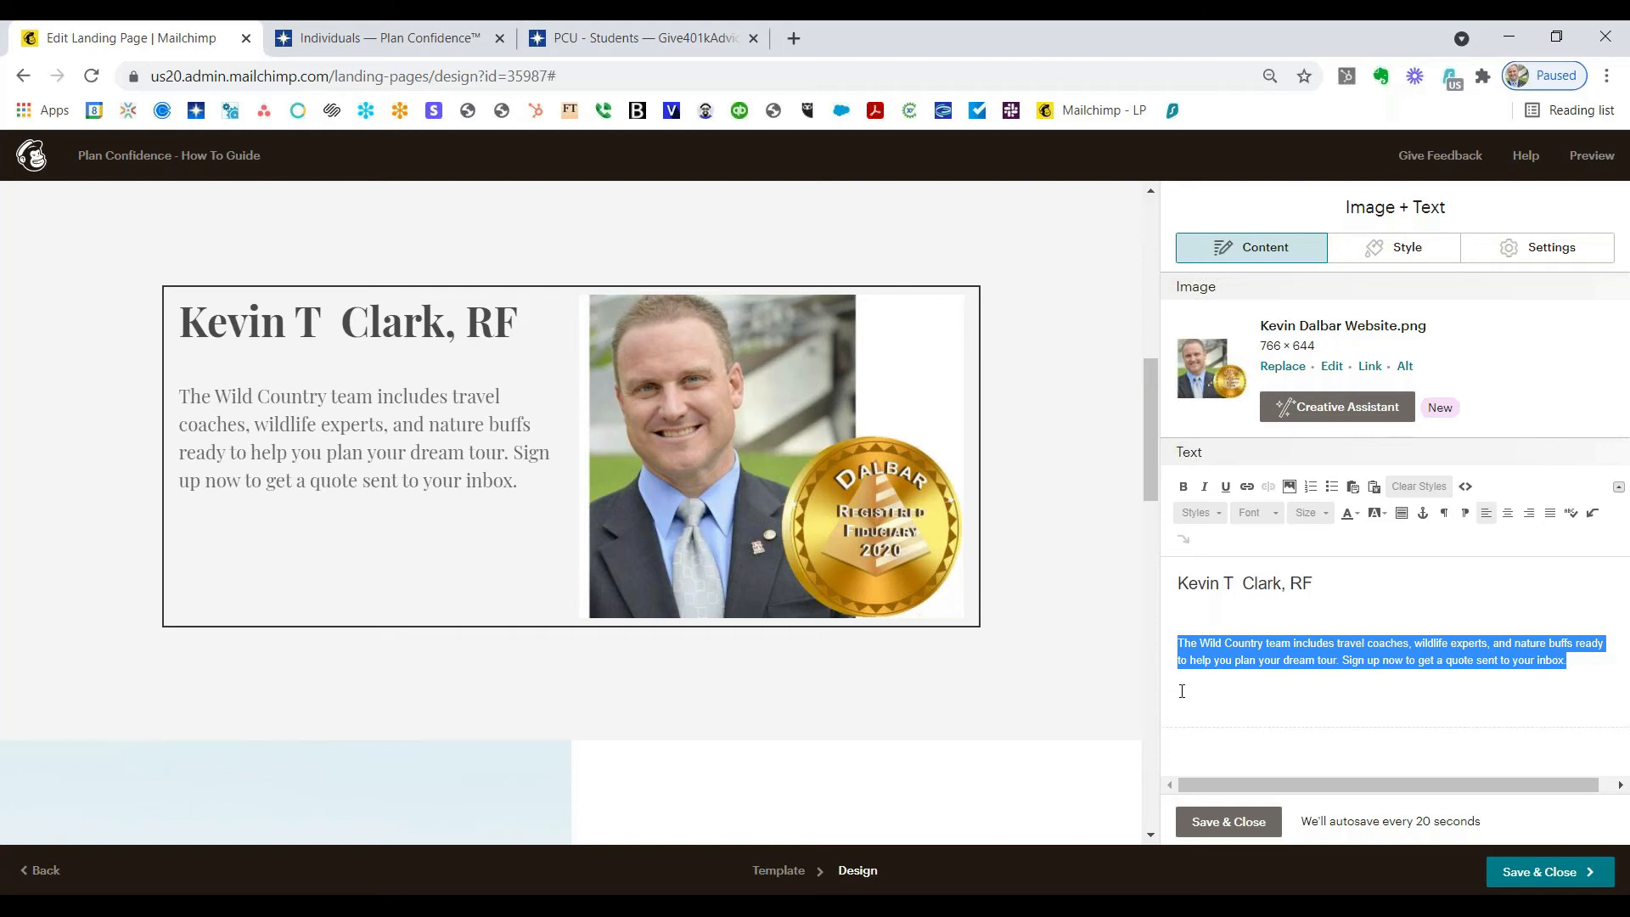
type("Thank you for your interest in taking c")
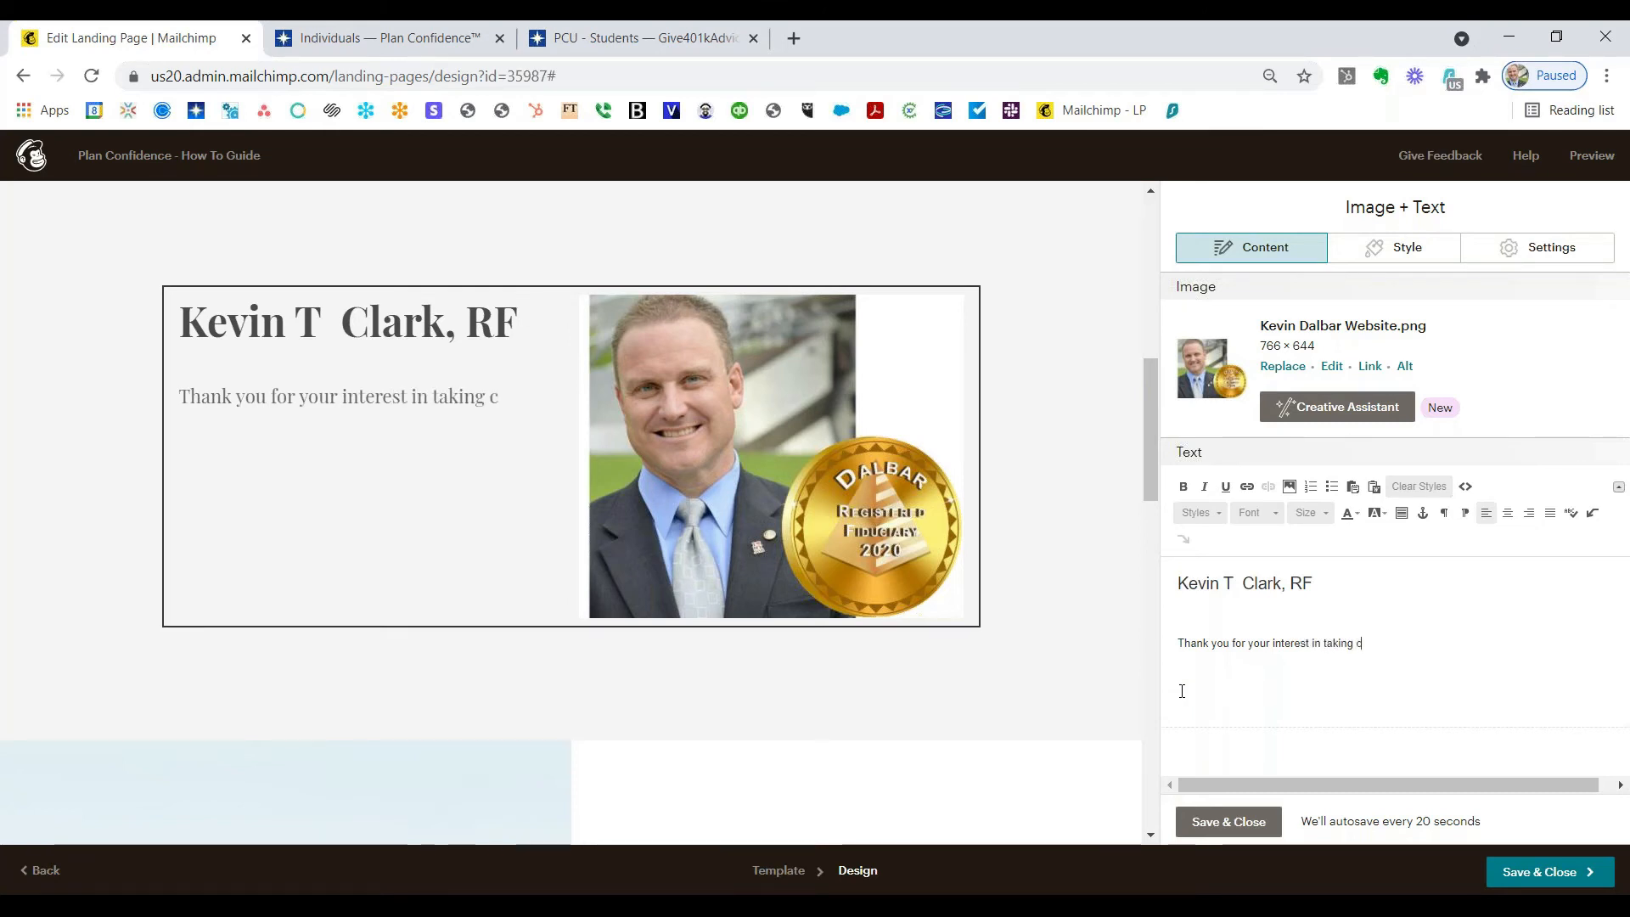
type("ontrol of your ")
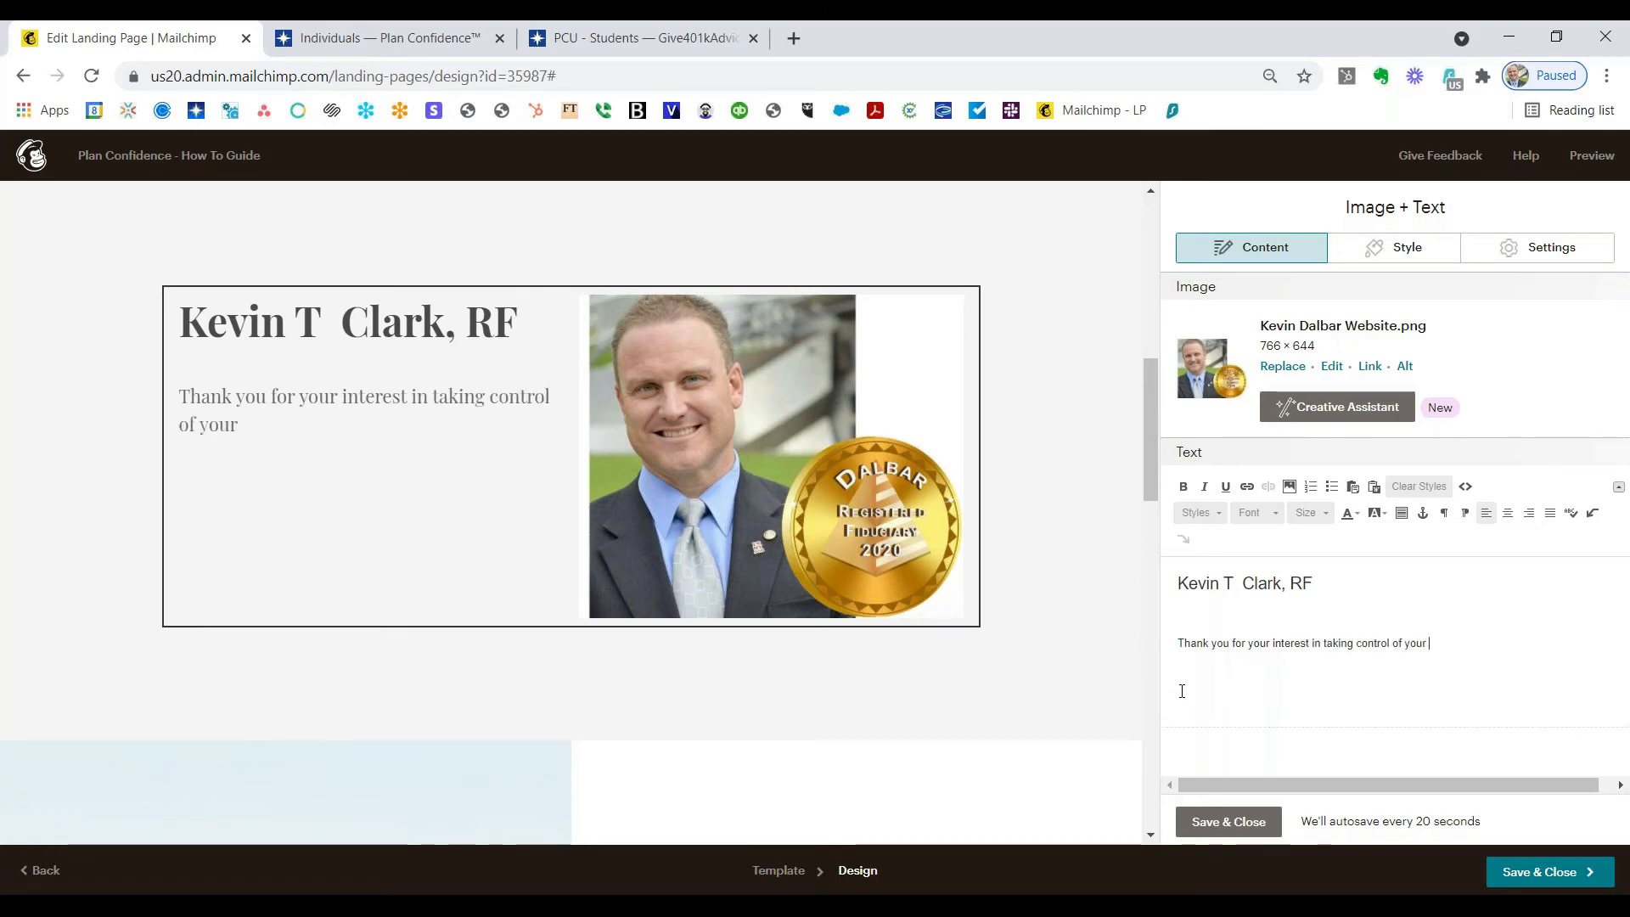
type("401k.  We hi")
type("pe that our infom")
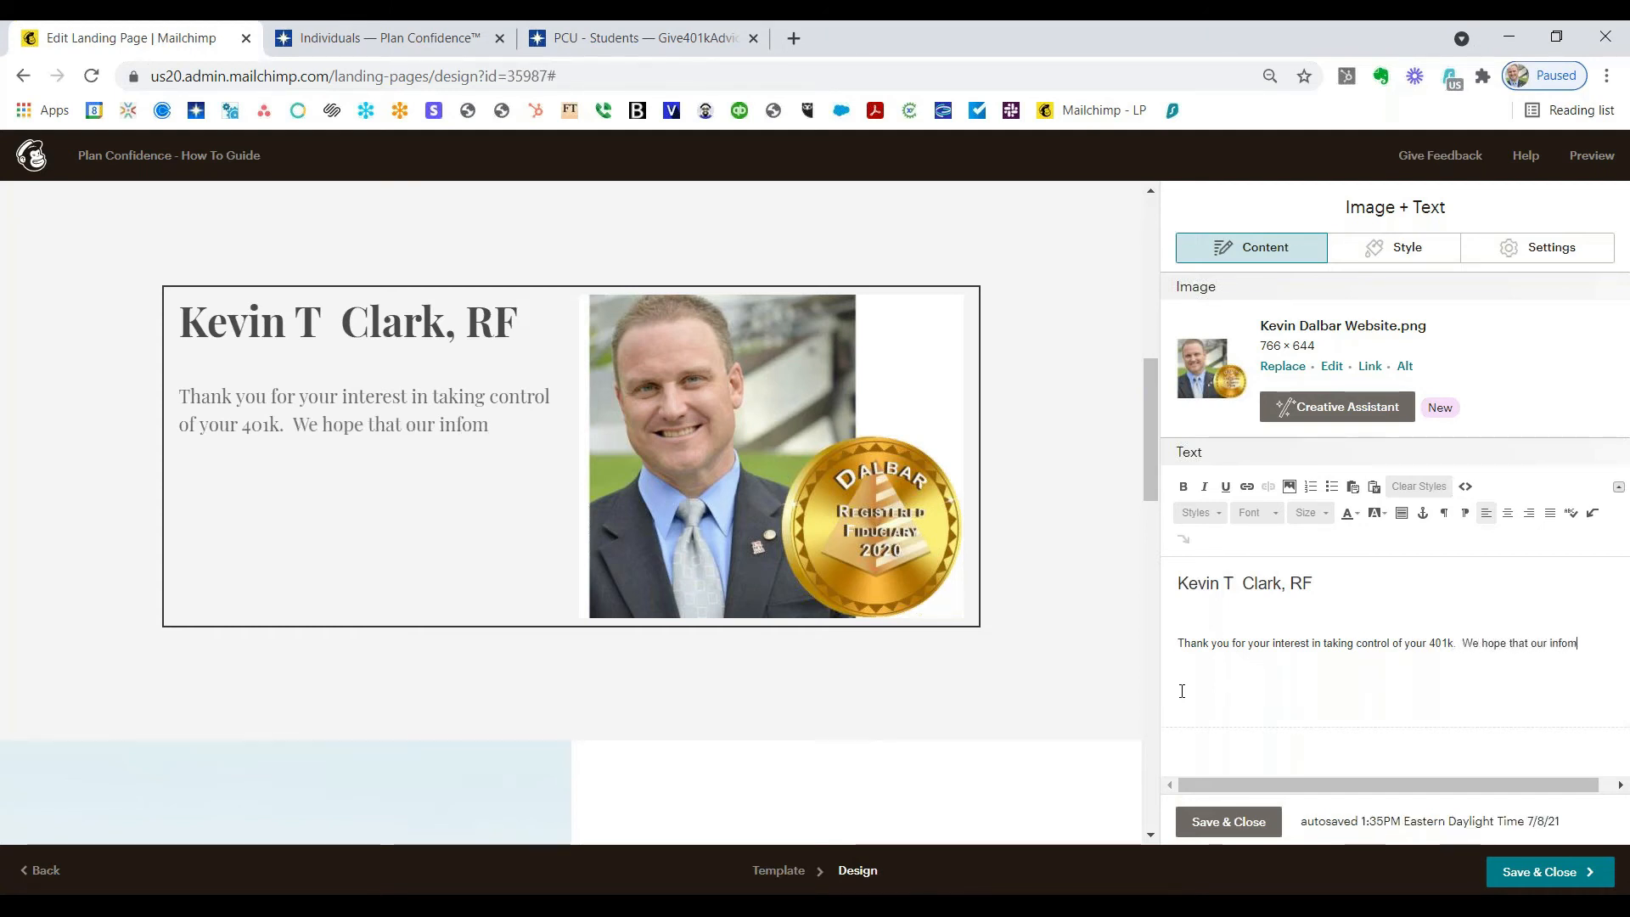
key("BackSpace")
type("rmation")
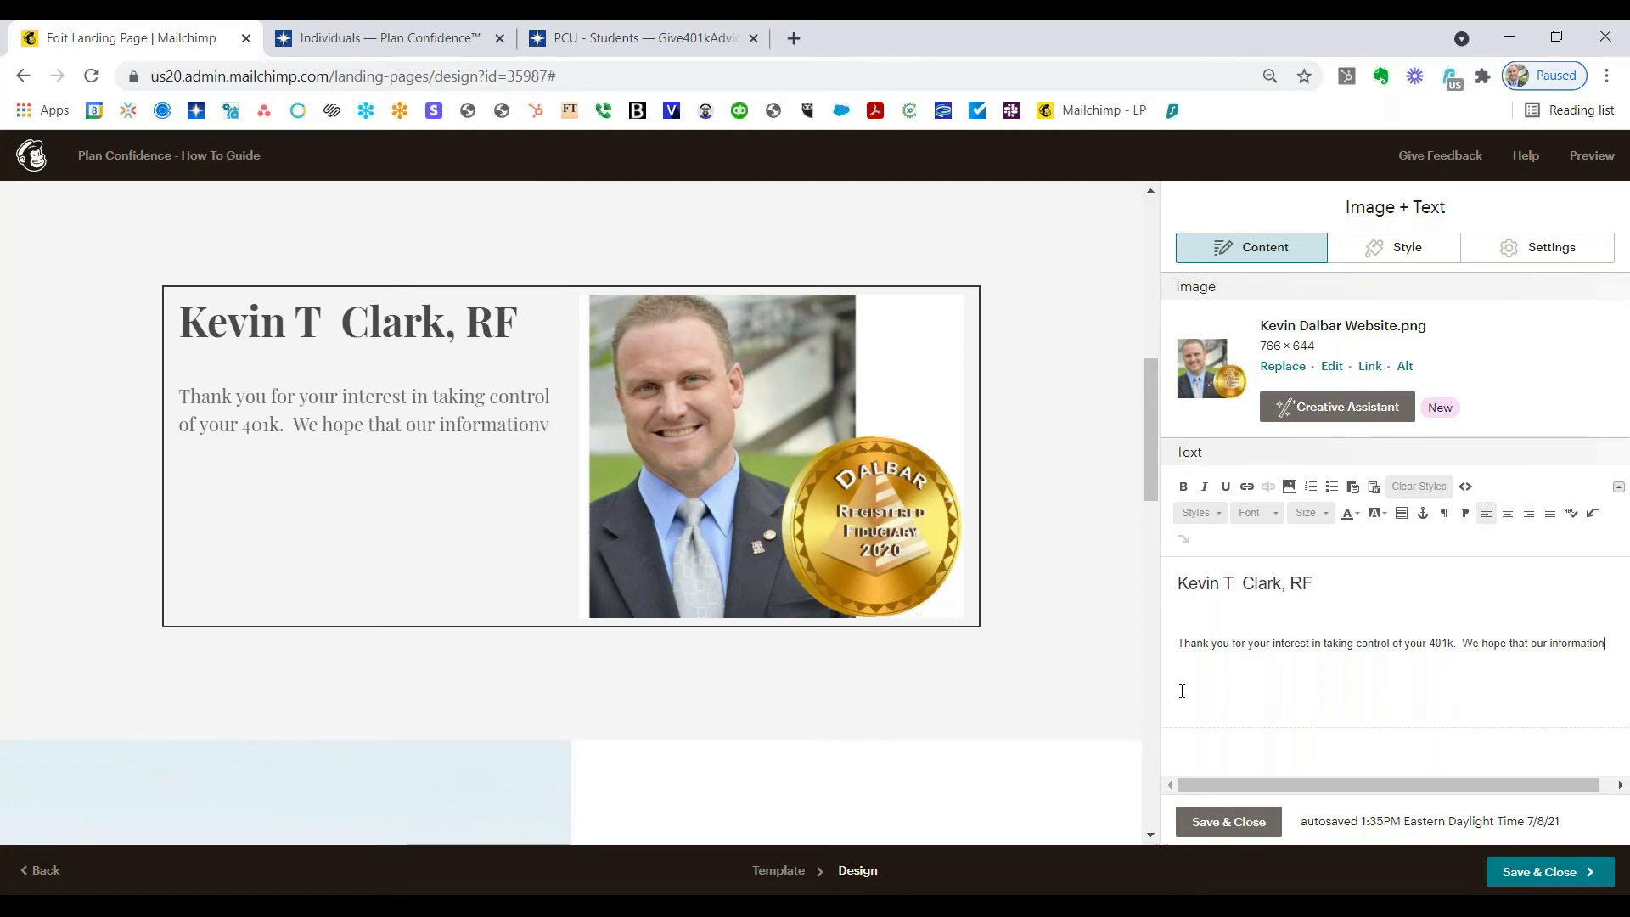
key("BackSpace")
key("BackSpace")
type("ve guide g")
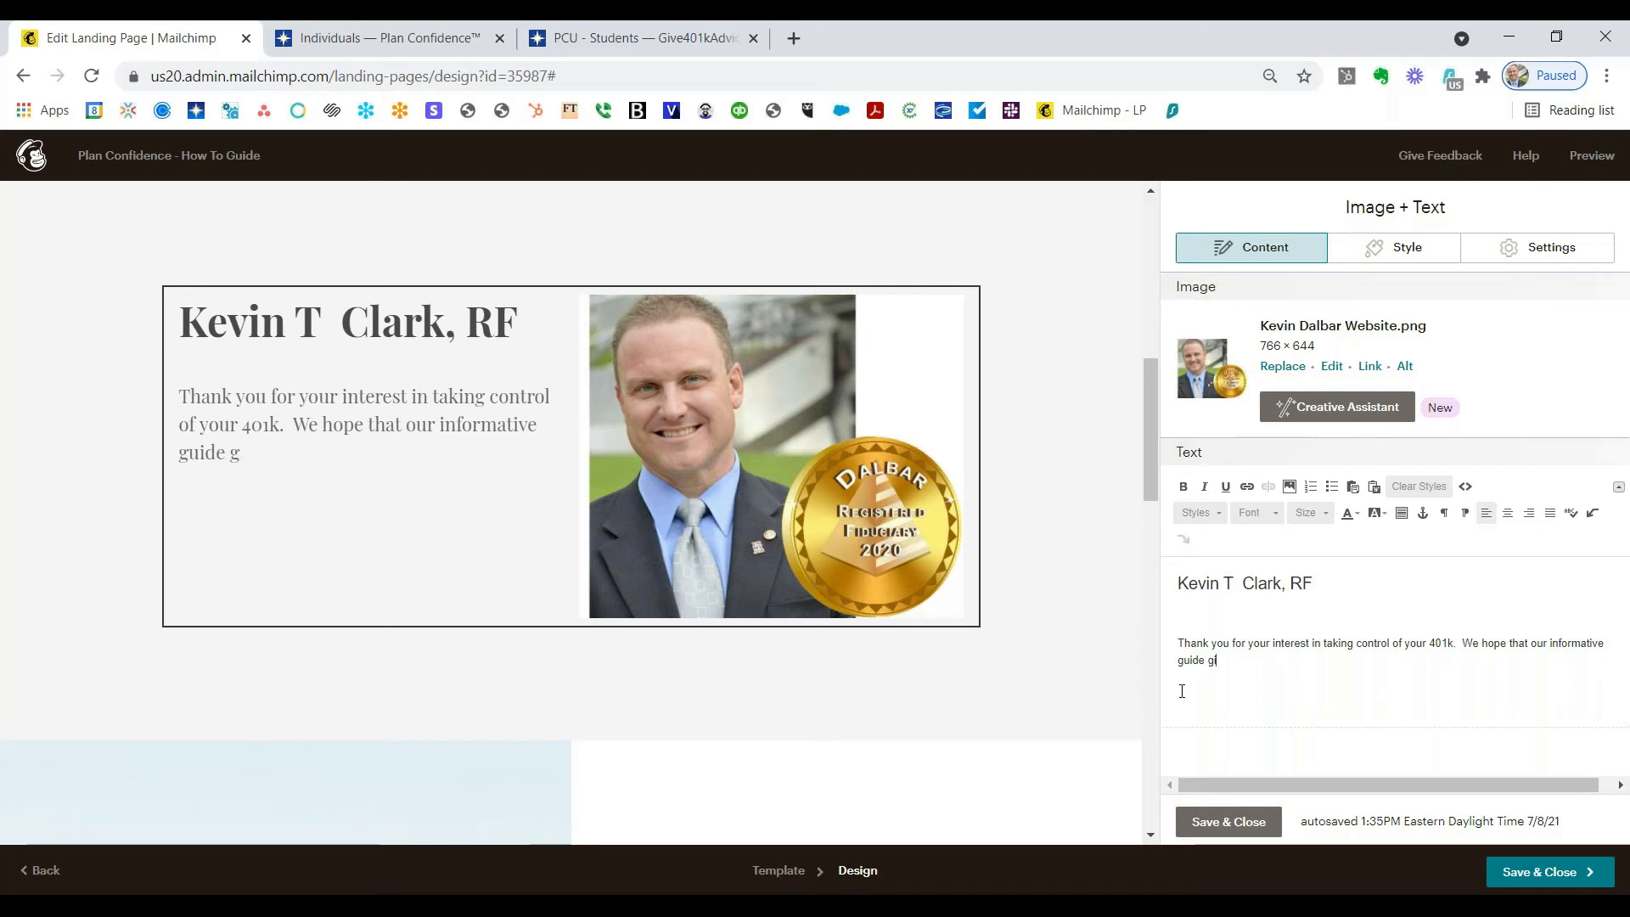
type("ives you confi")
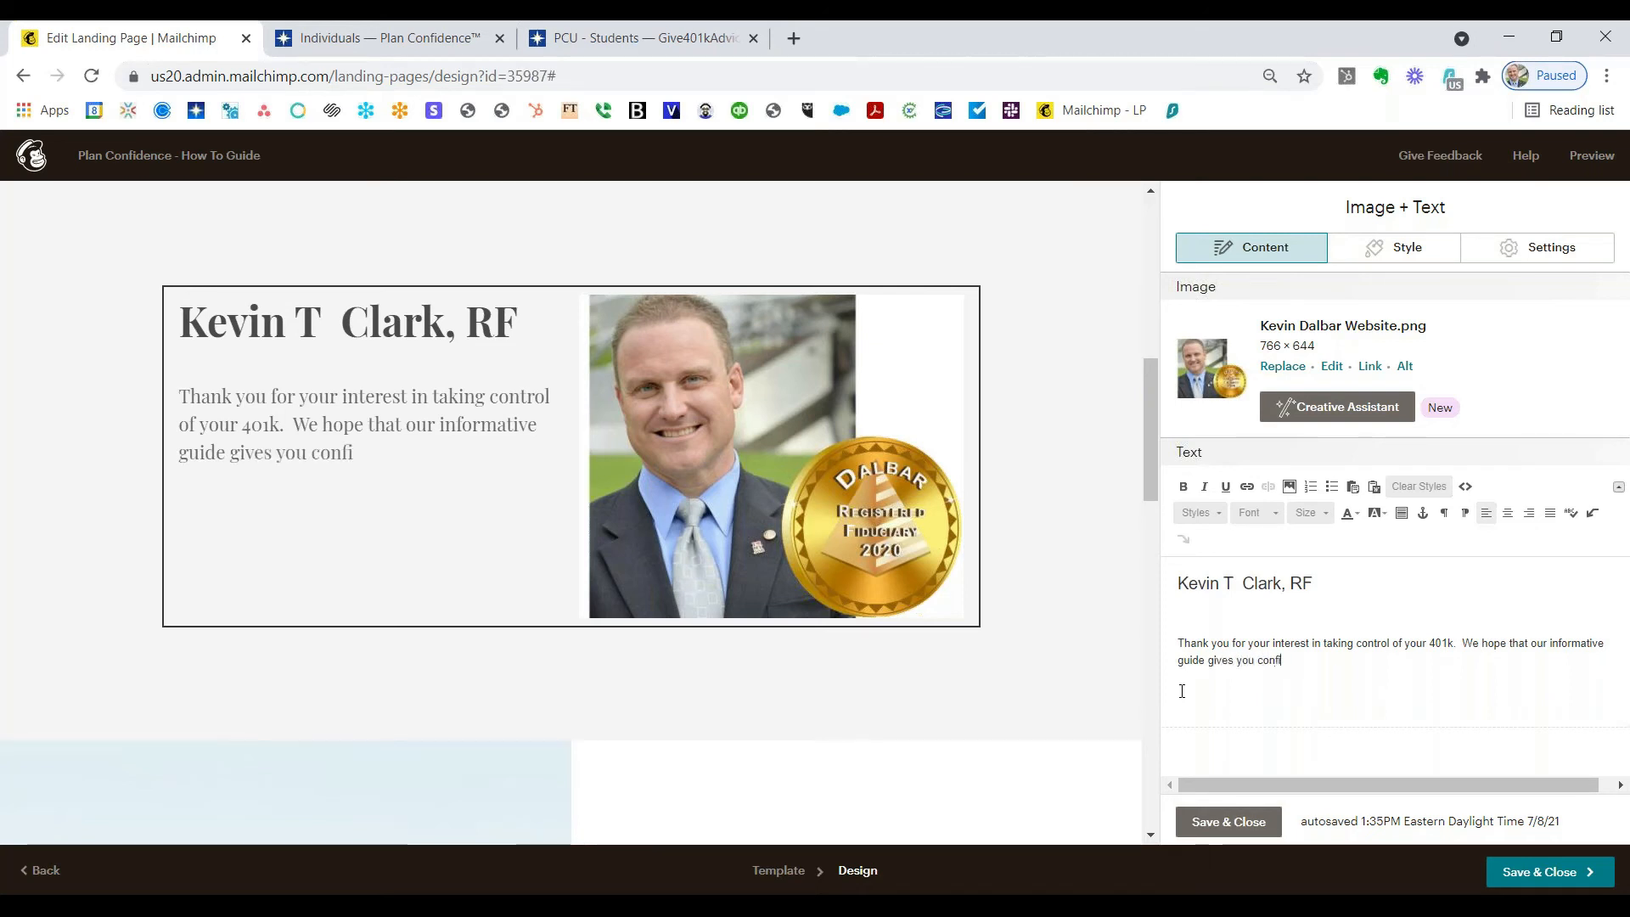
type("dence in managing your plan.")
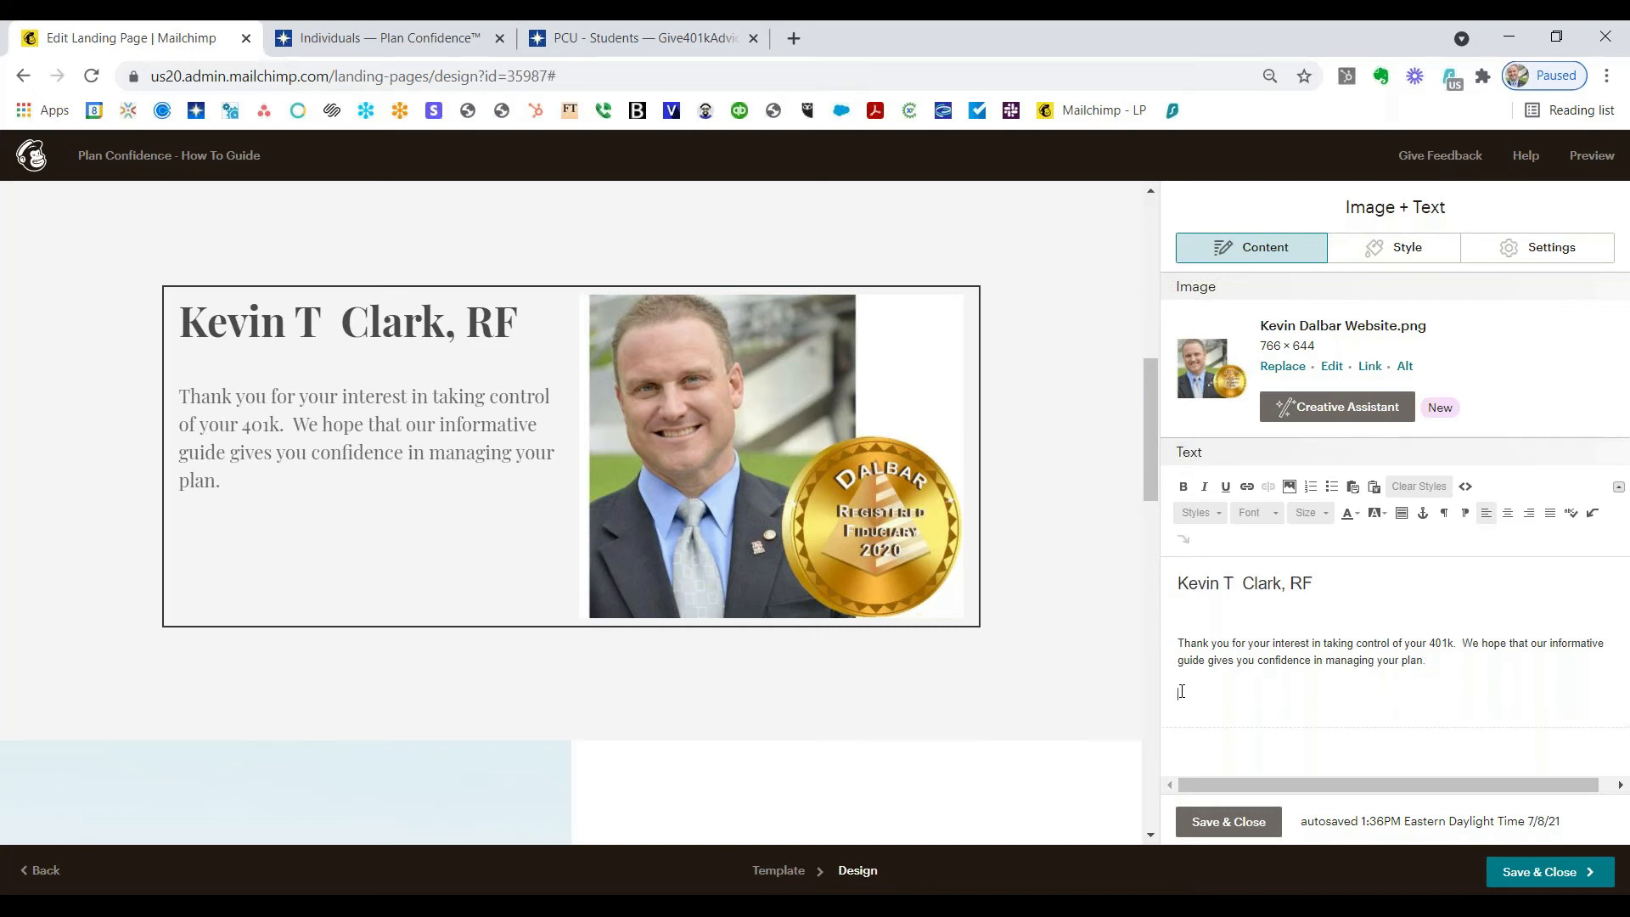
Step: Copy the Plan Confidence Corporation disclaimer line from the PCU - Students page footer, then return to Mailchimp
left_click(640, 42)
scroll(827, 584, "down", 15)
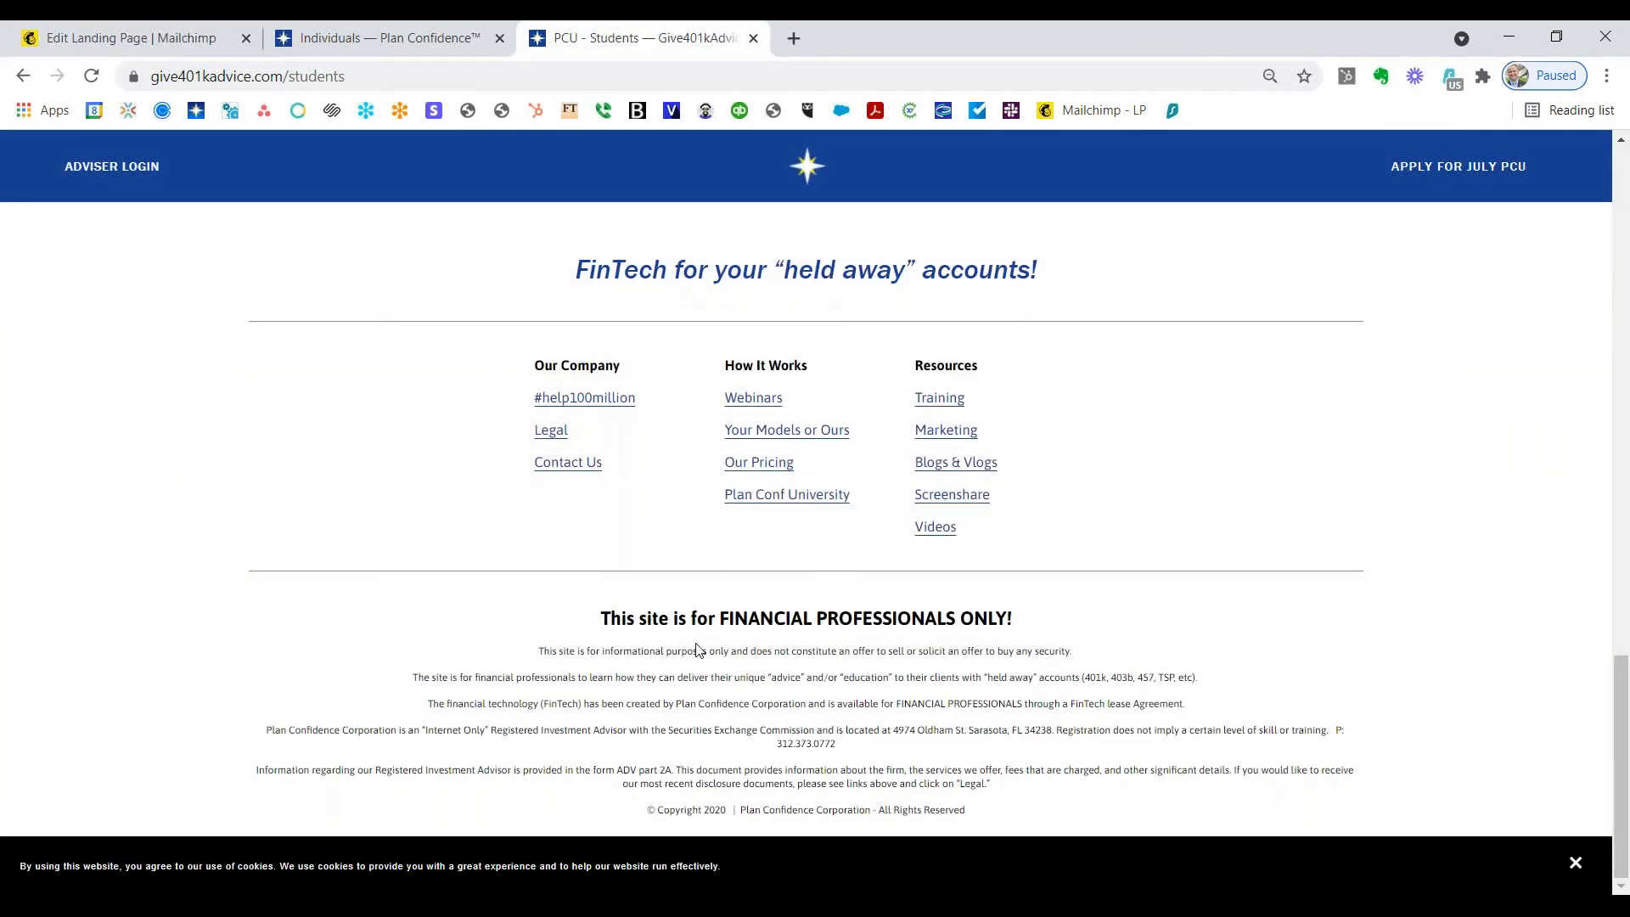
left_click_drag(297, 724, 1329, 727)
key("ctrl+c")
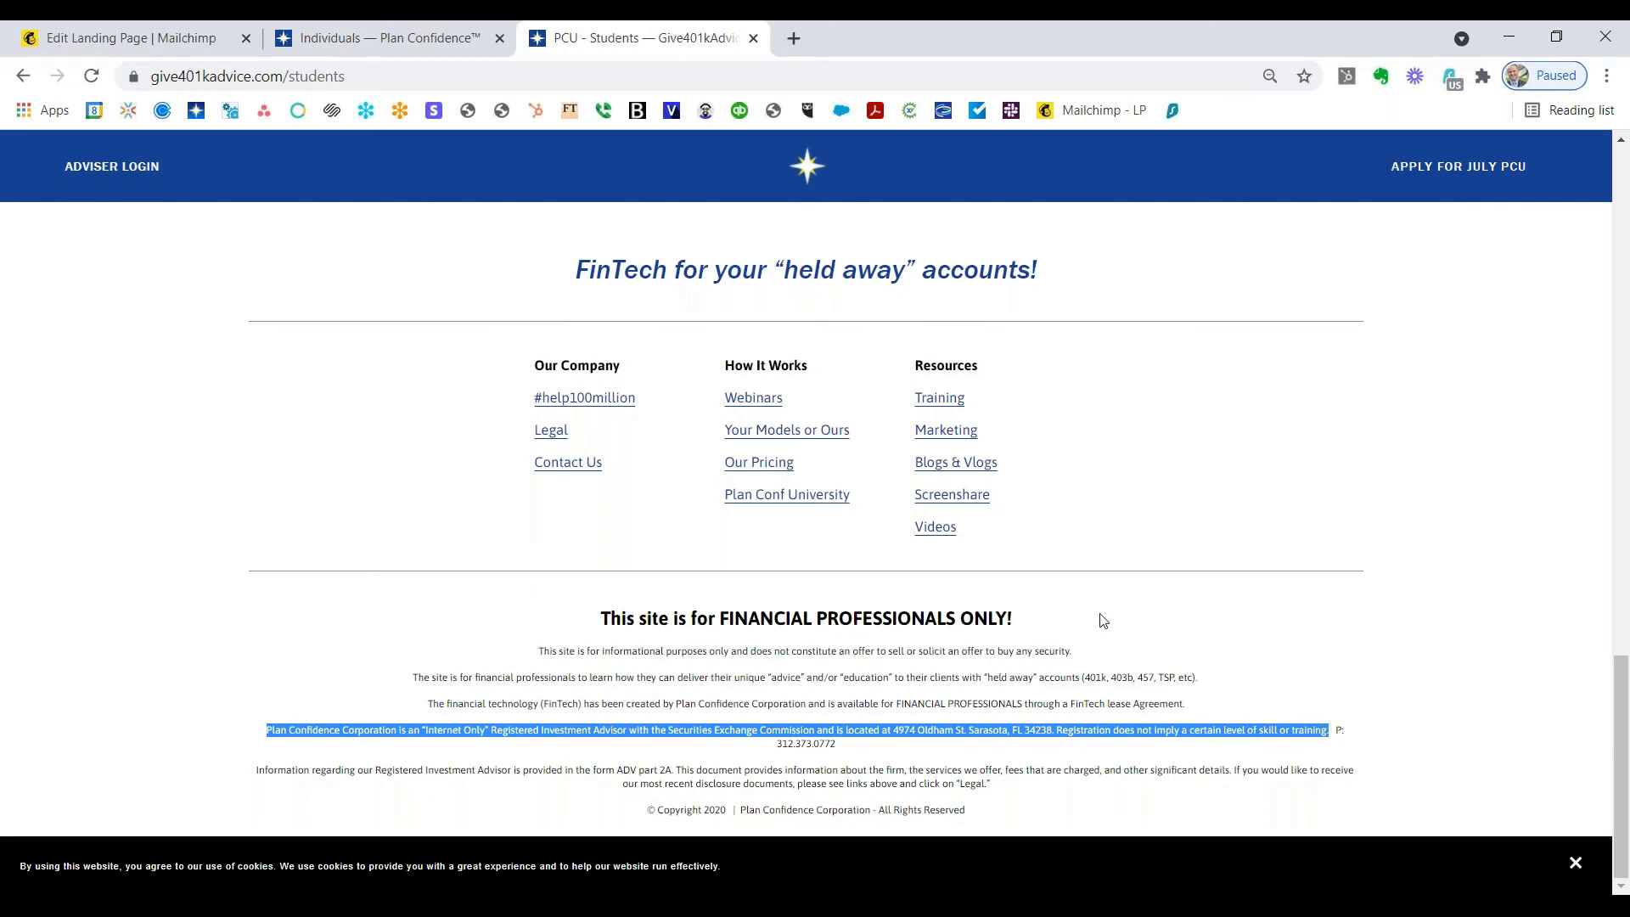
left_click(255, 47)
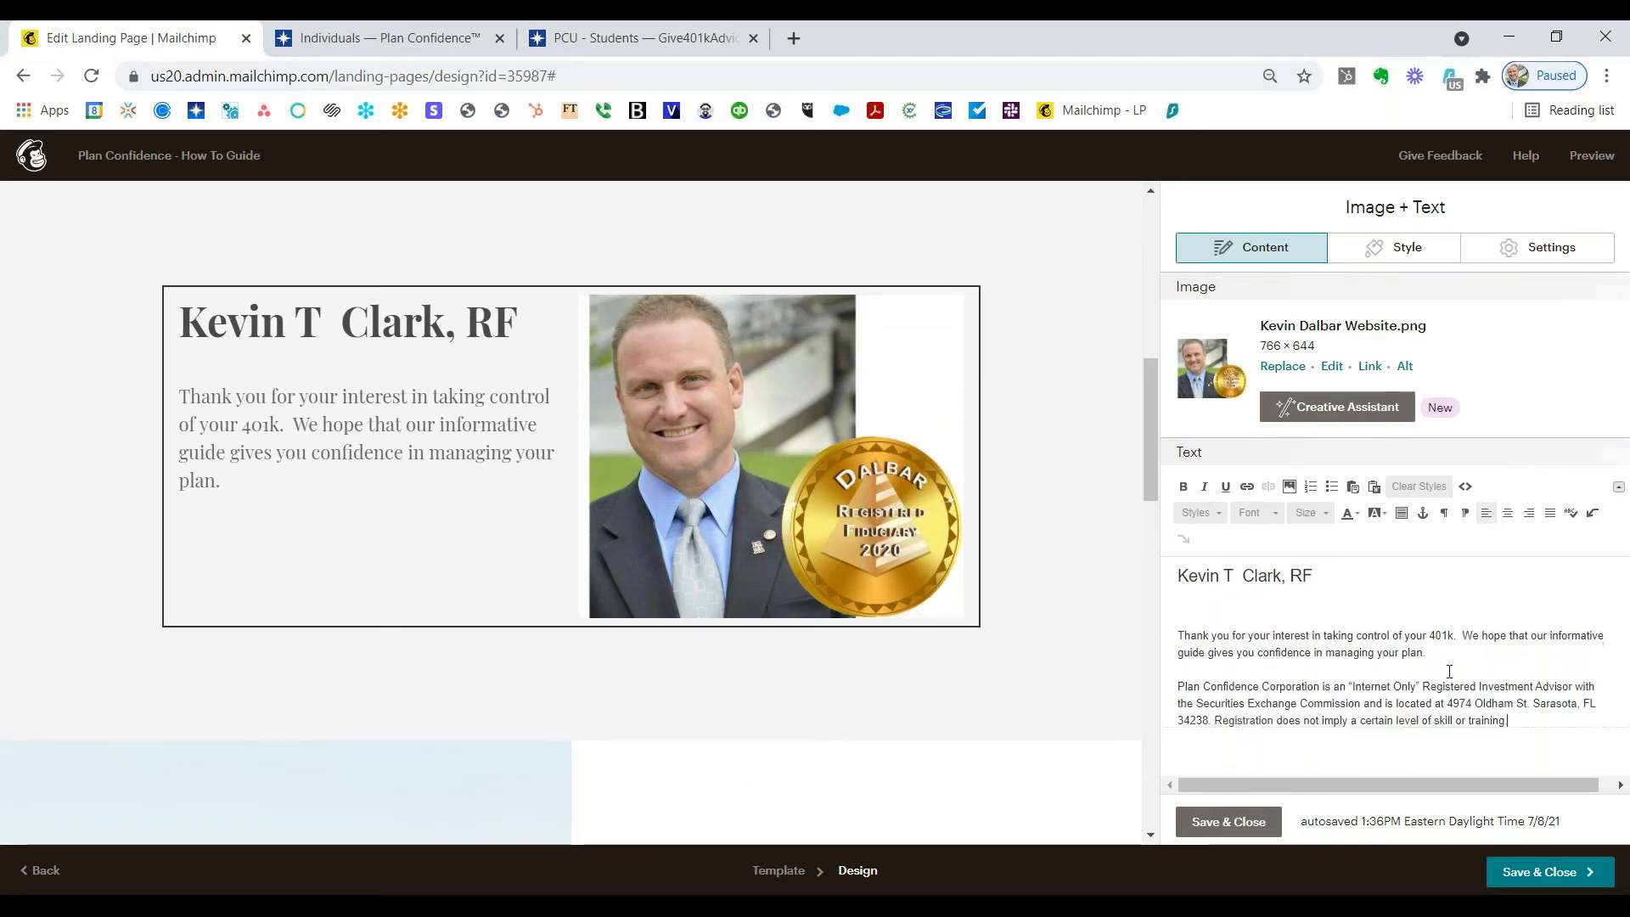
Step: Paste the disclaimer as a new paragraph and format it at size 12 italic
key("ctrl+v")
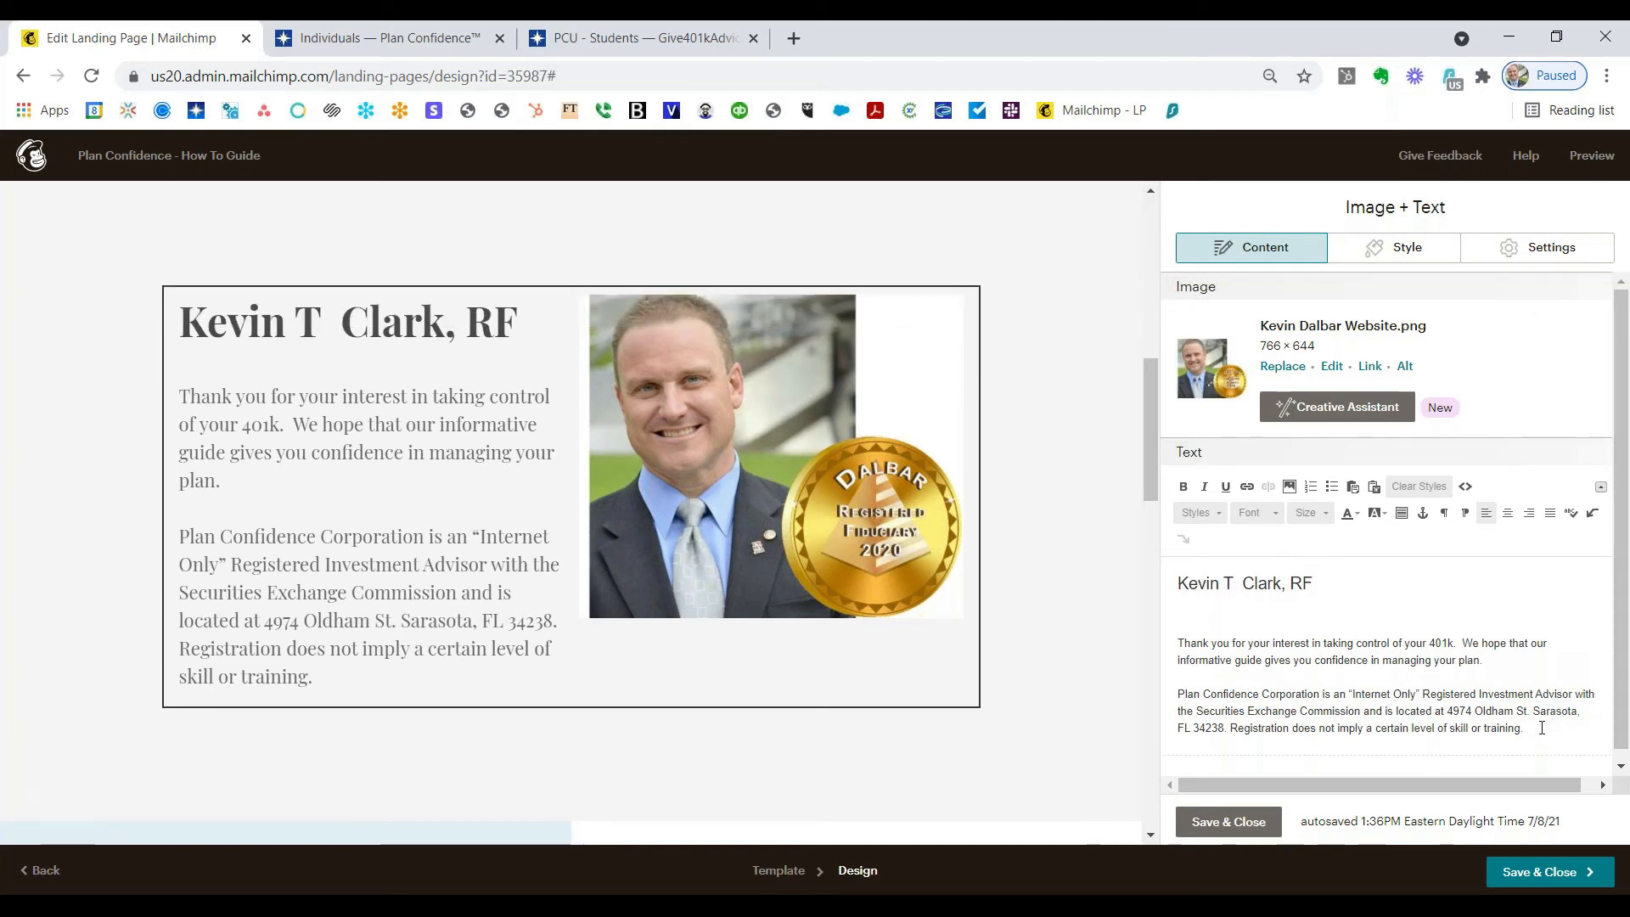
left_click_drag(1521, 727, 1179, 694)
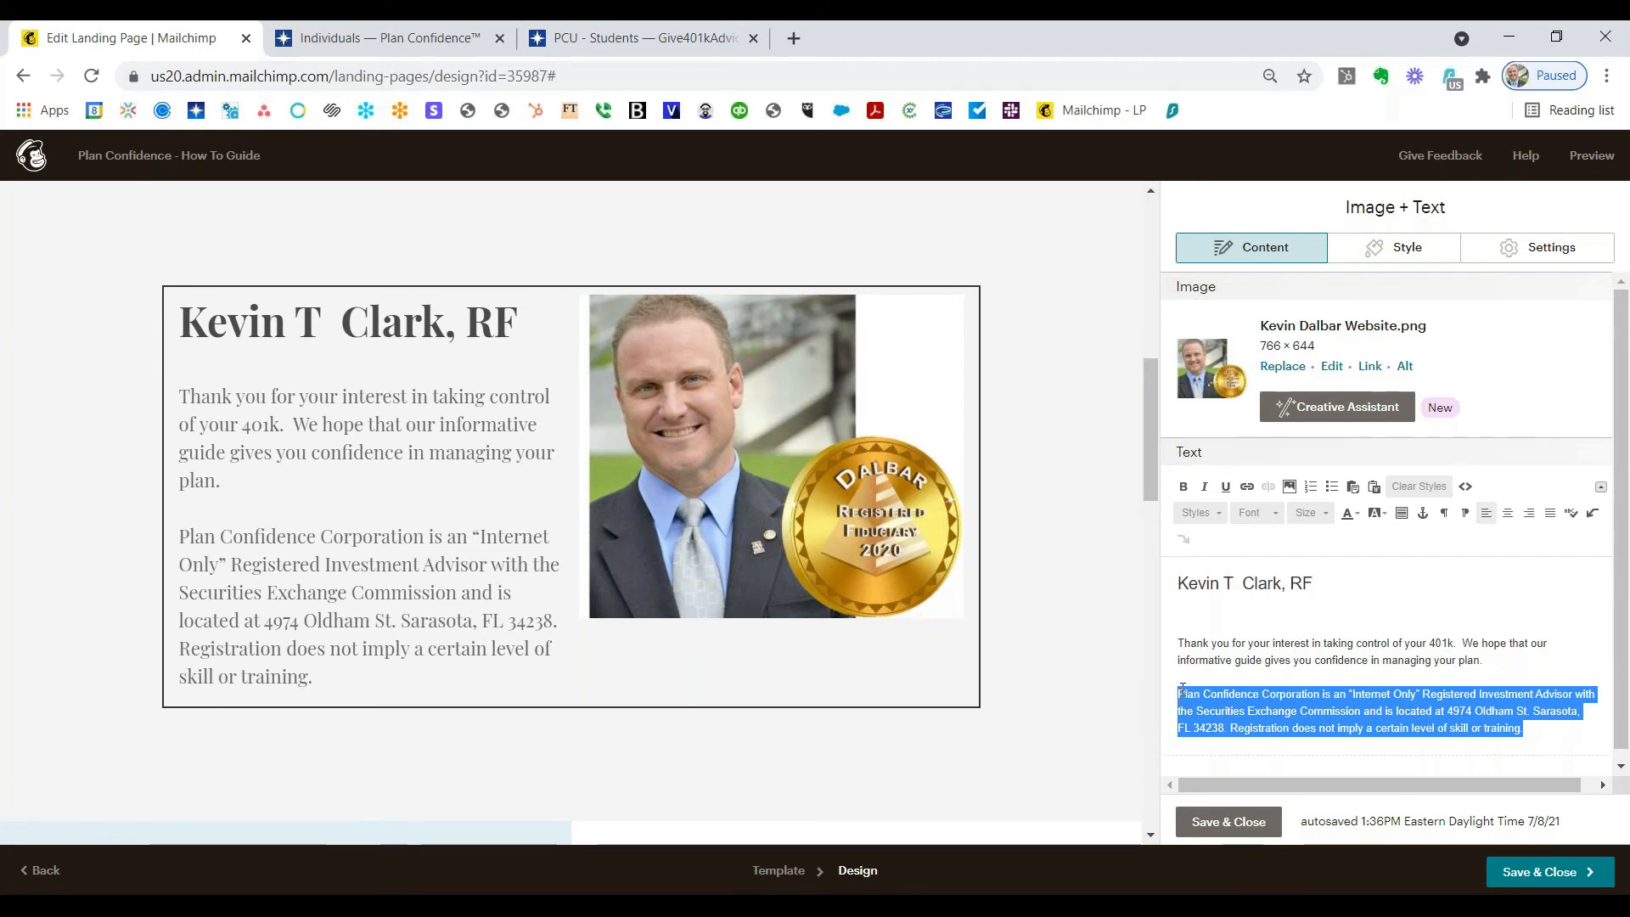
left_click(1326, 514)
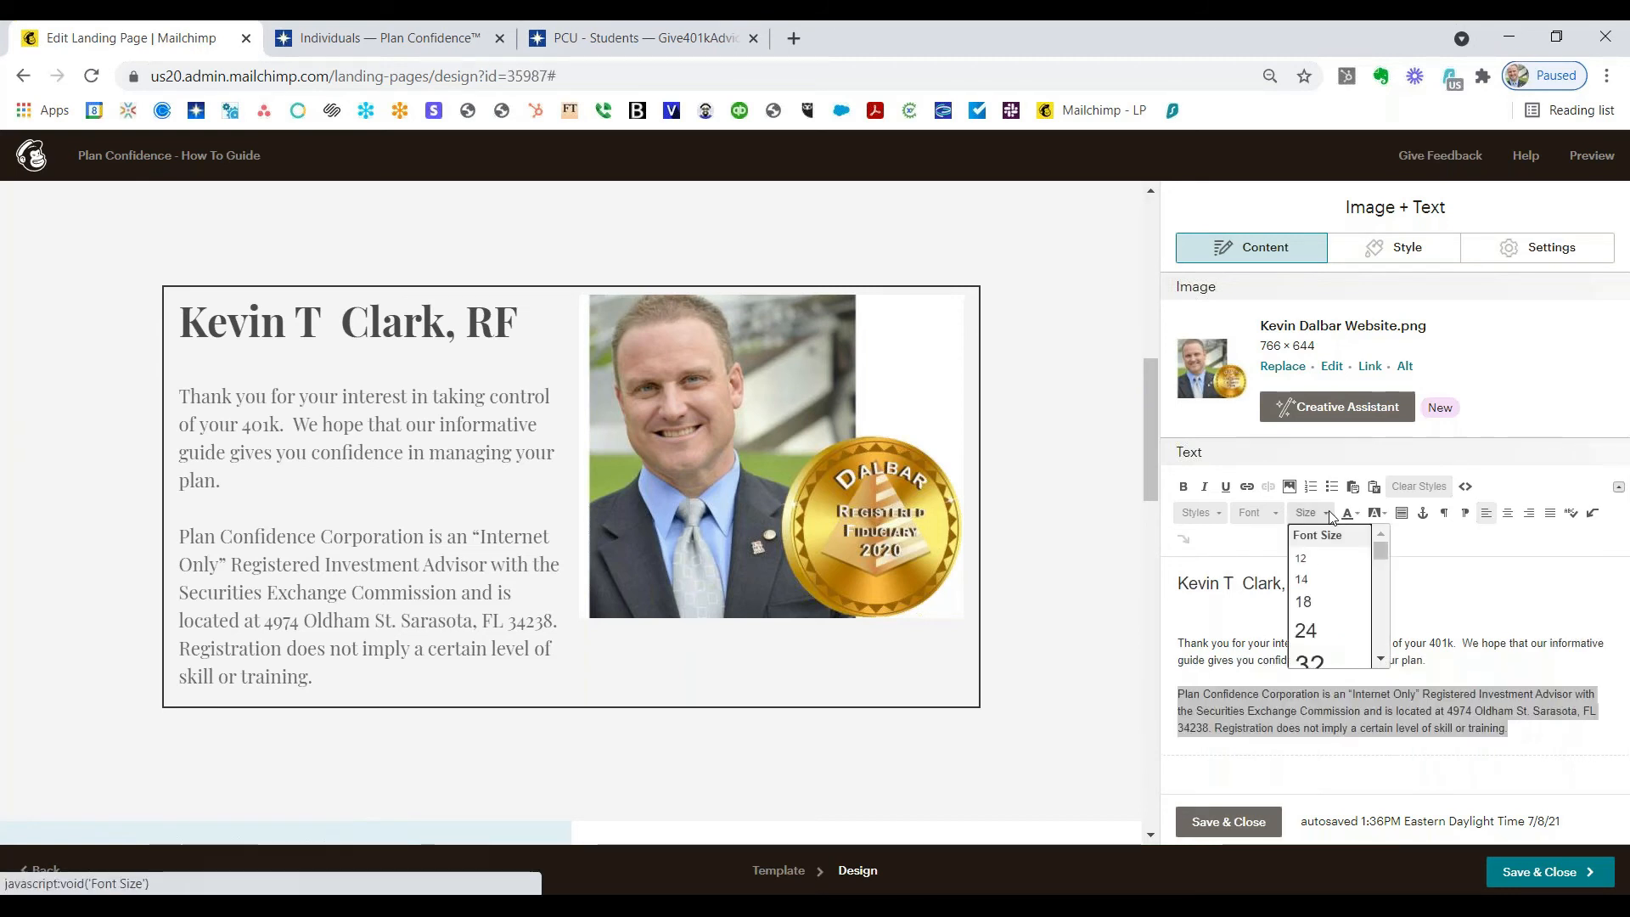
left_click(1300, 558)
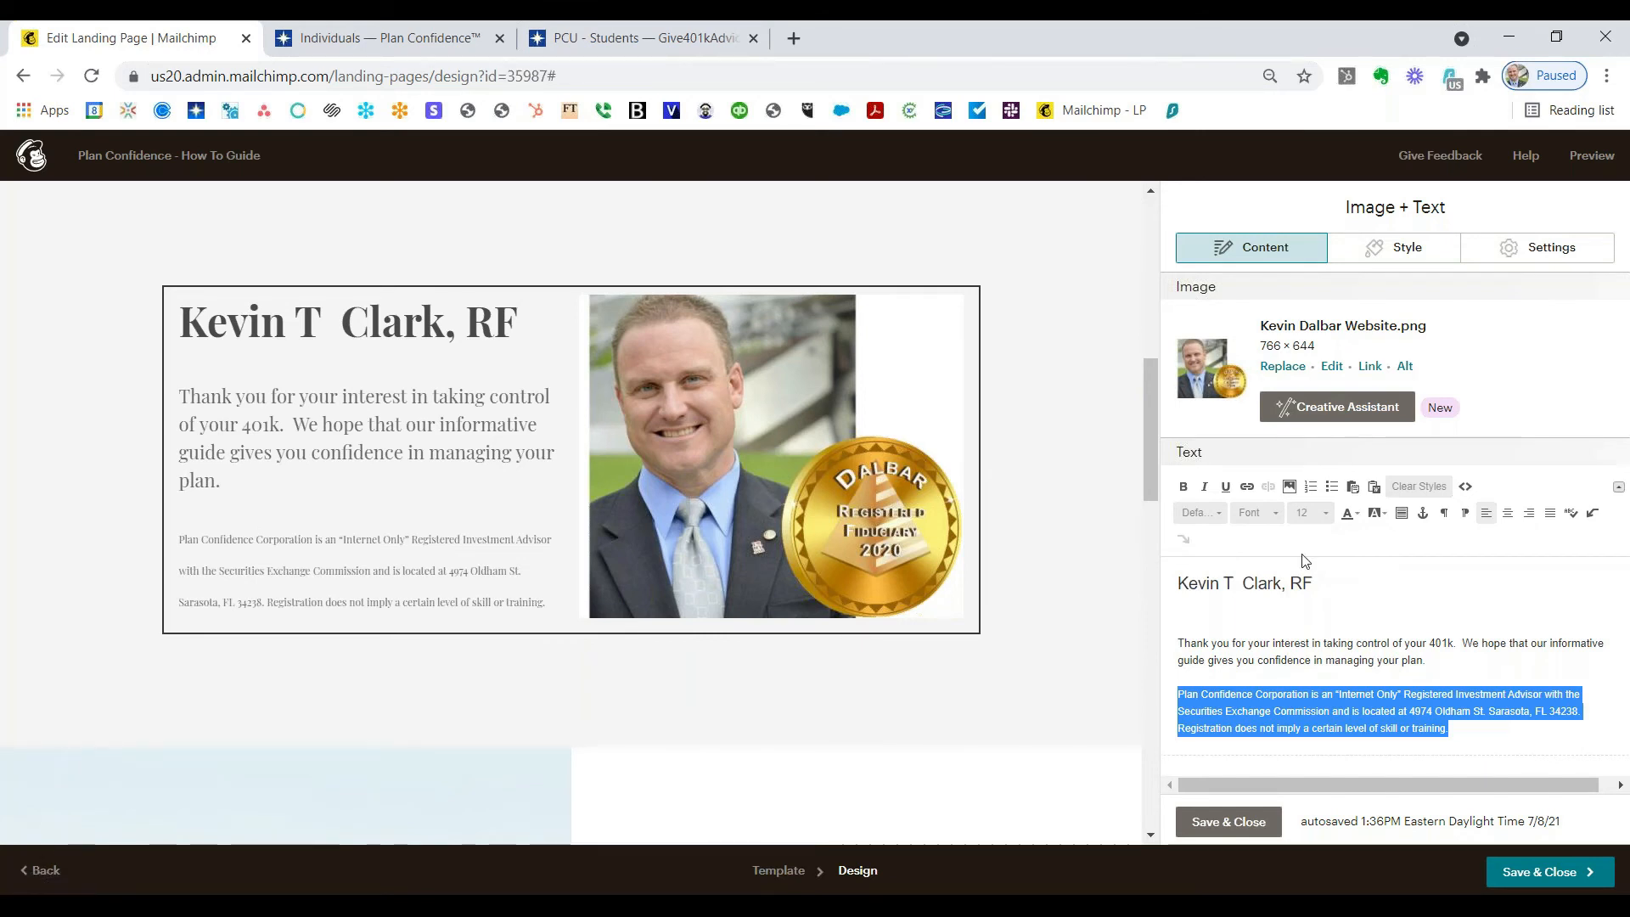
left_click(1205, 487)
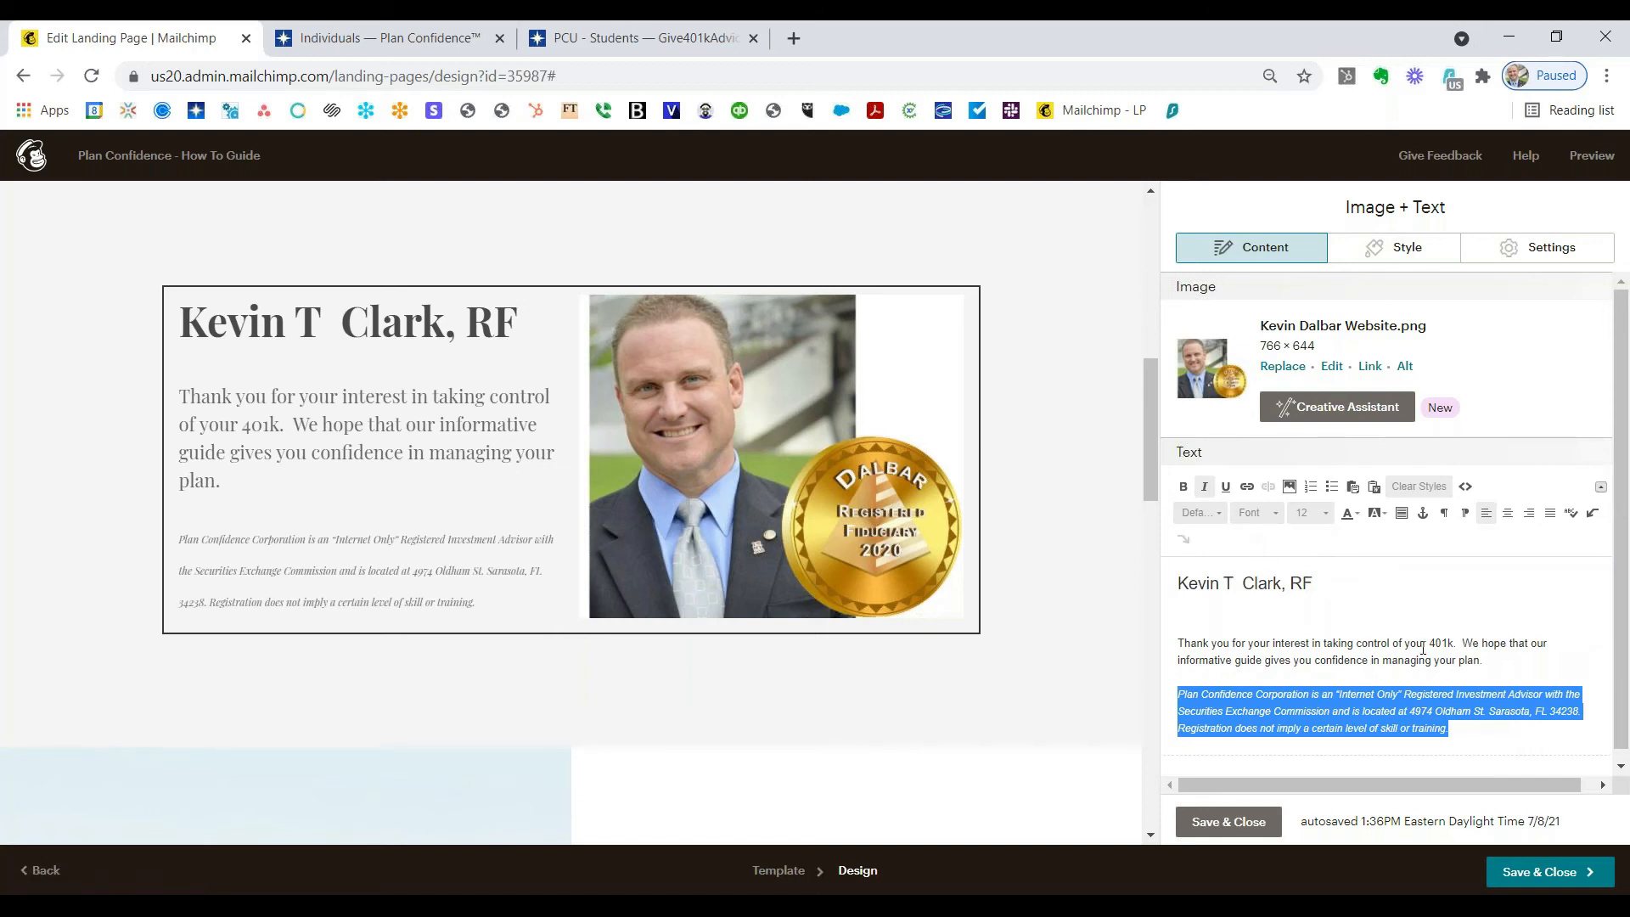
Step: Bold the thank-you paragraph and break it so 'We hope' starts a new paragraph
left_click_drag(1499, 662, 1171, 650)
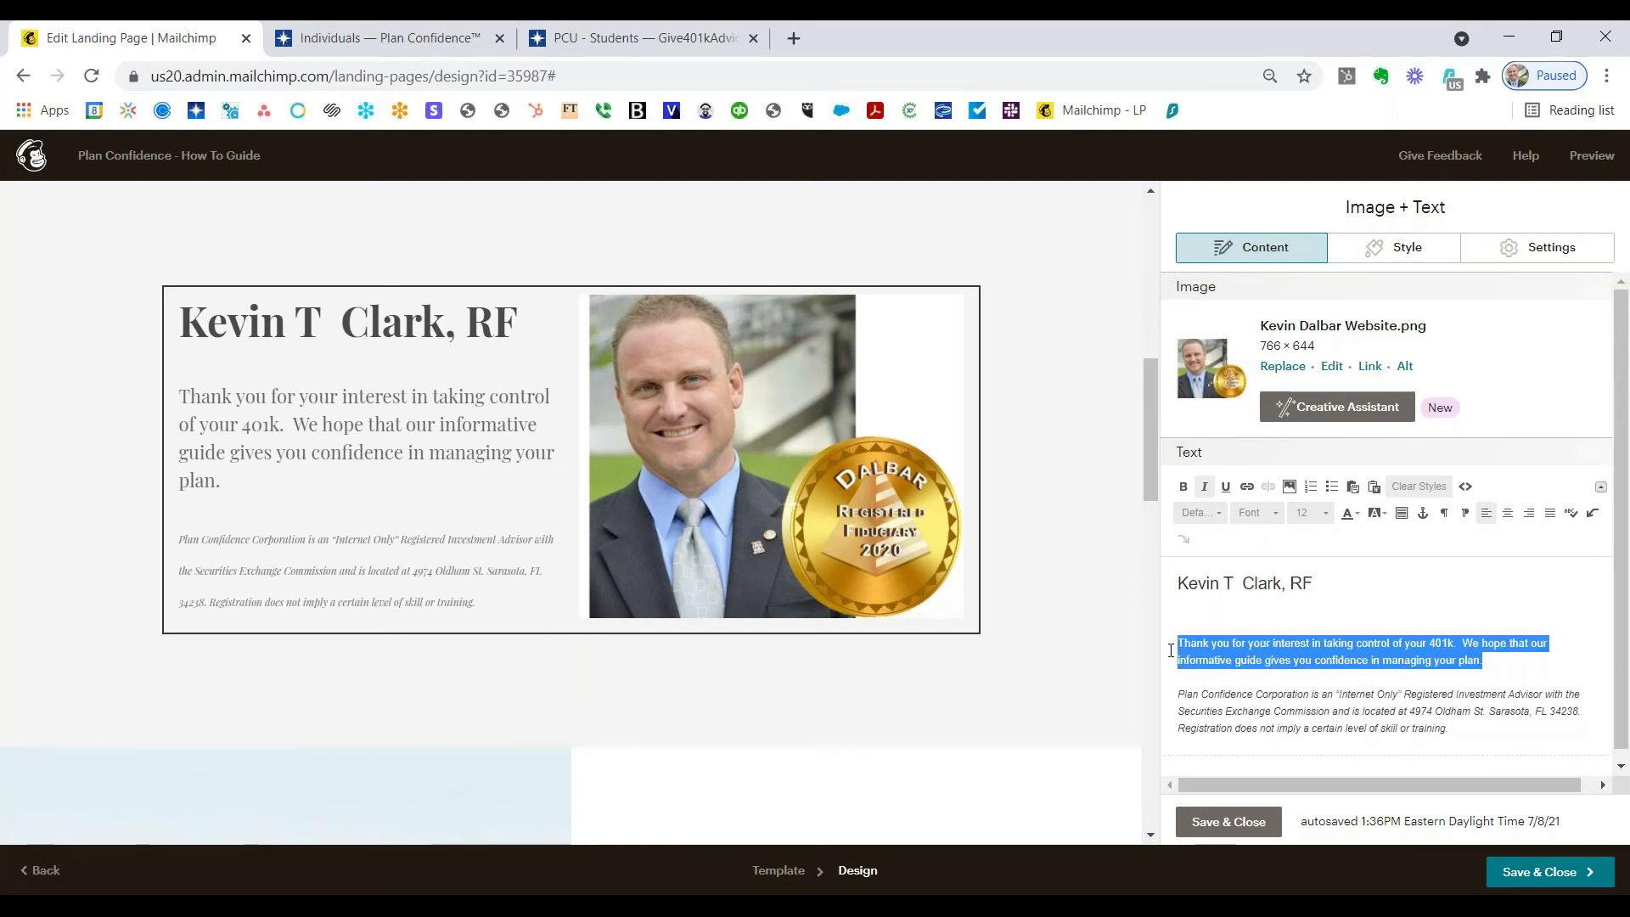
left_click(1184, 488)
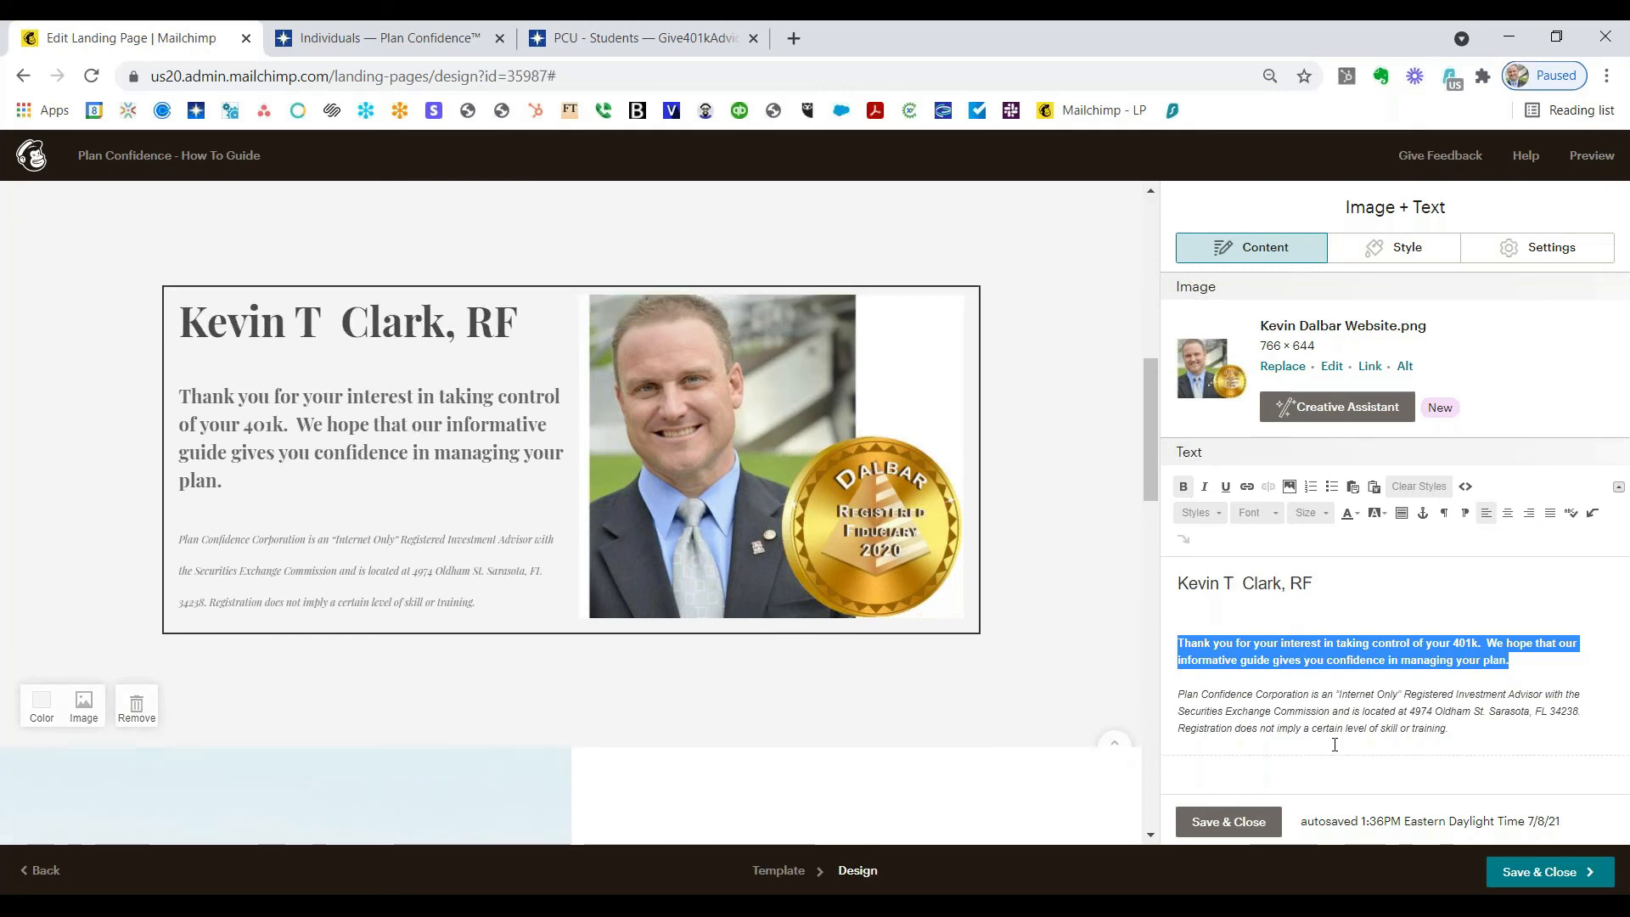
left_click(1489, 643)
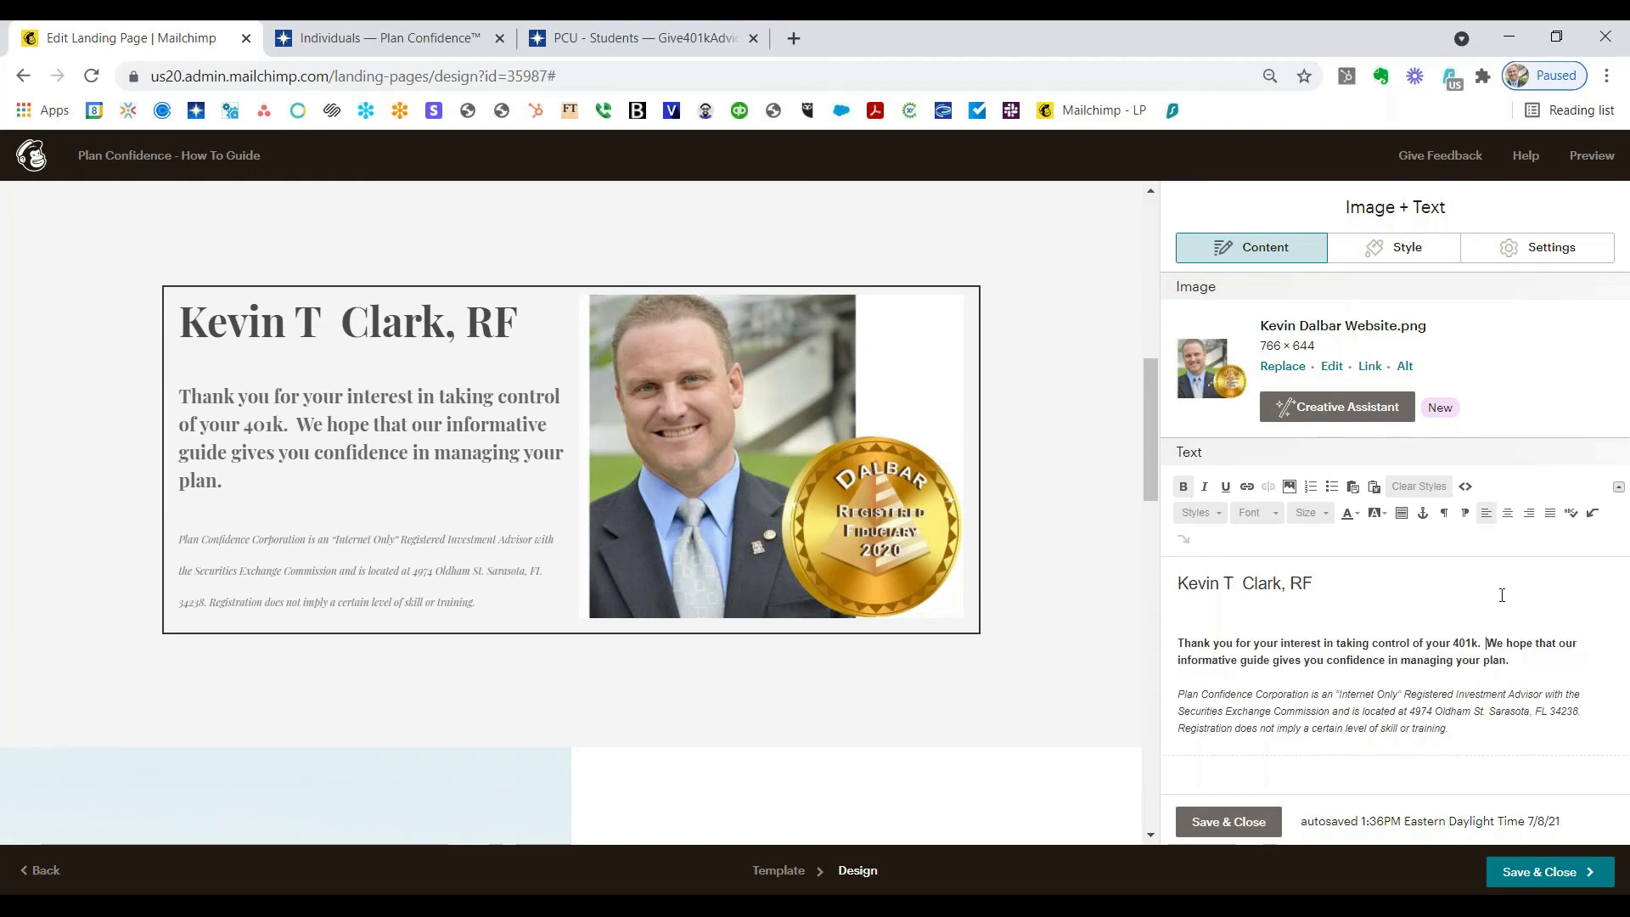
key("Return")
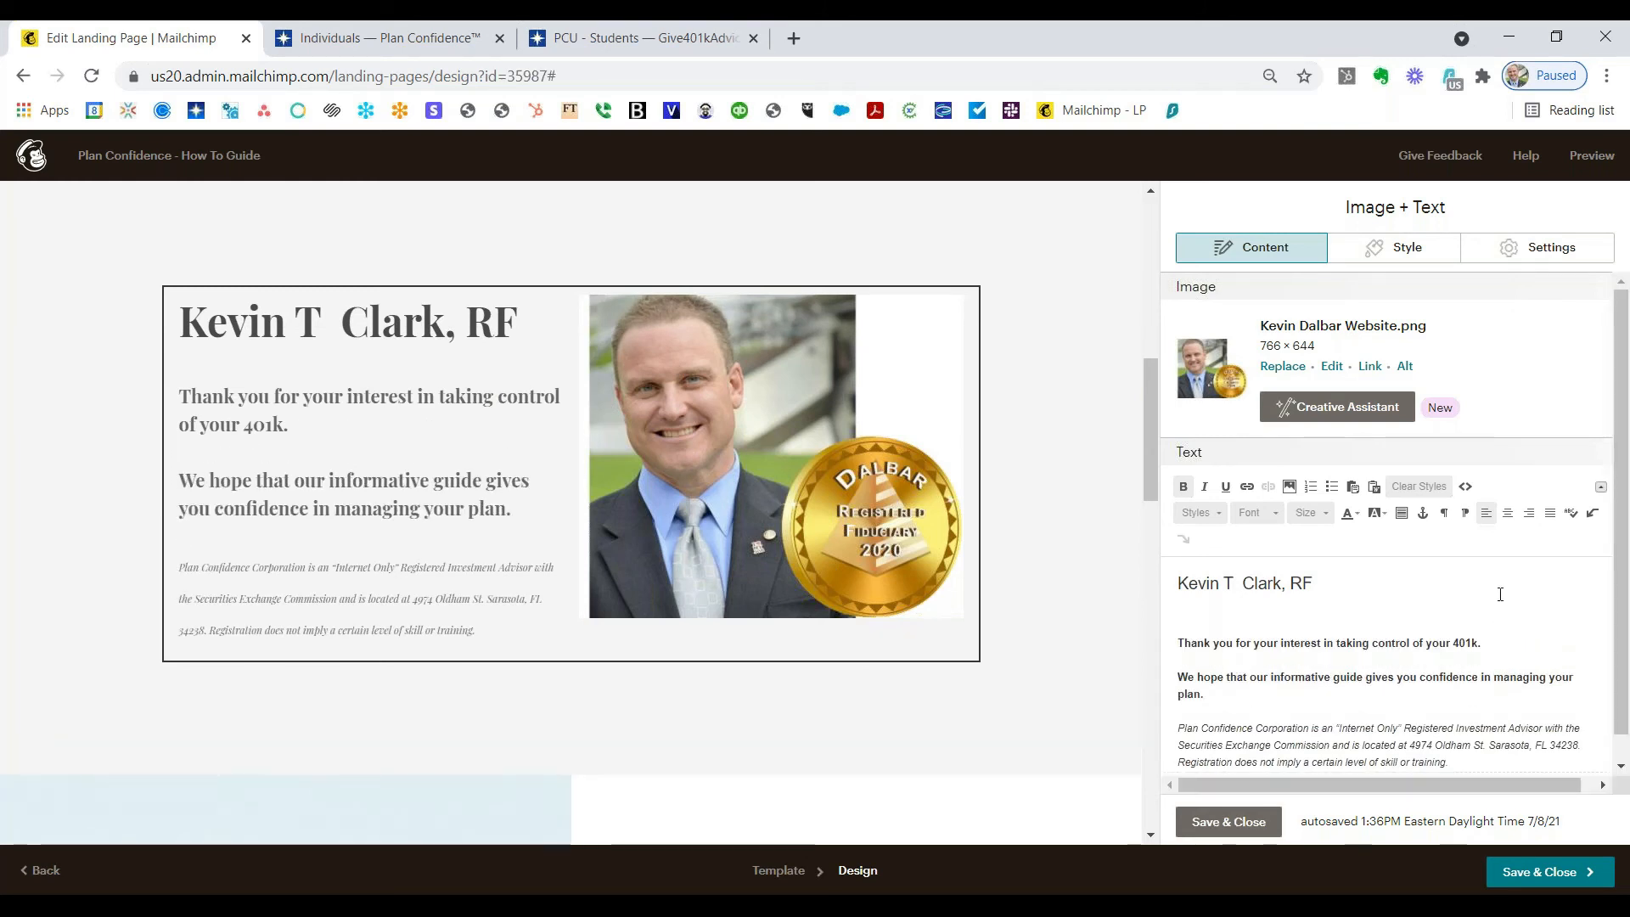
Step: Save and close the Image + Text section editor
left_click(1230, 822)
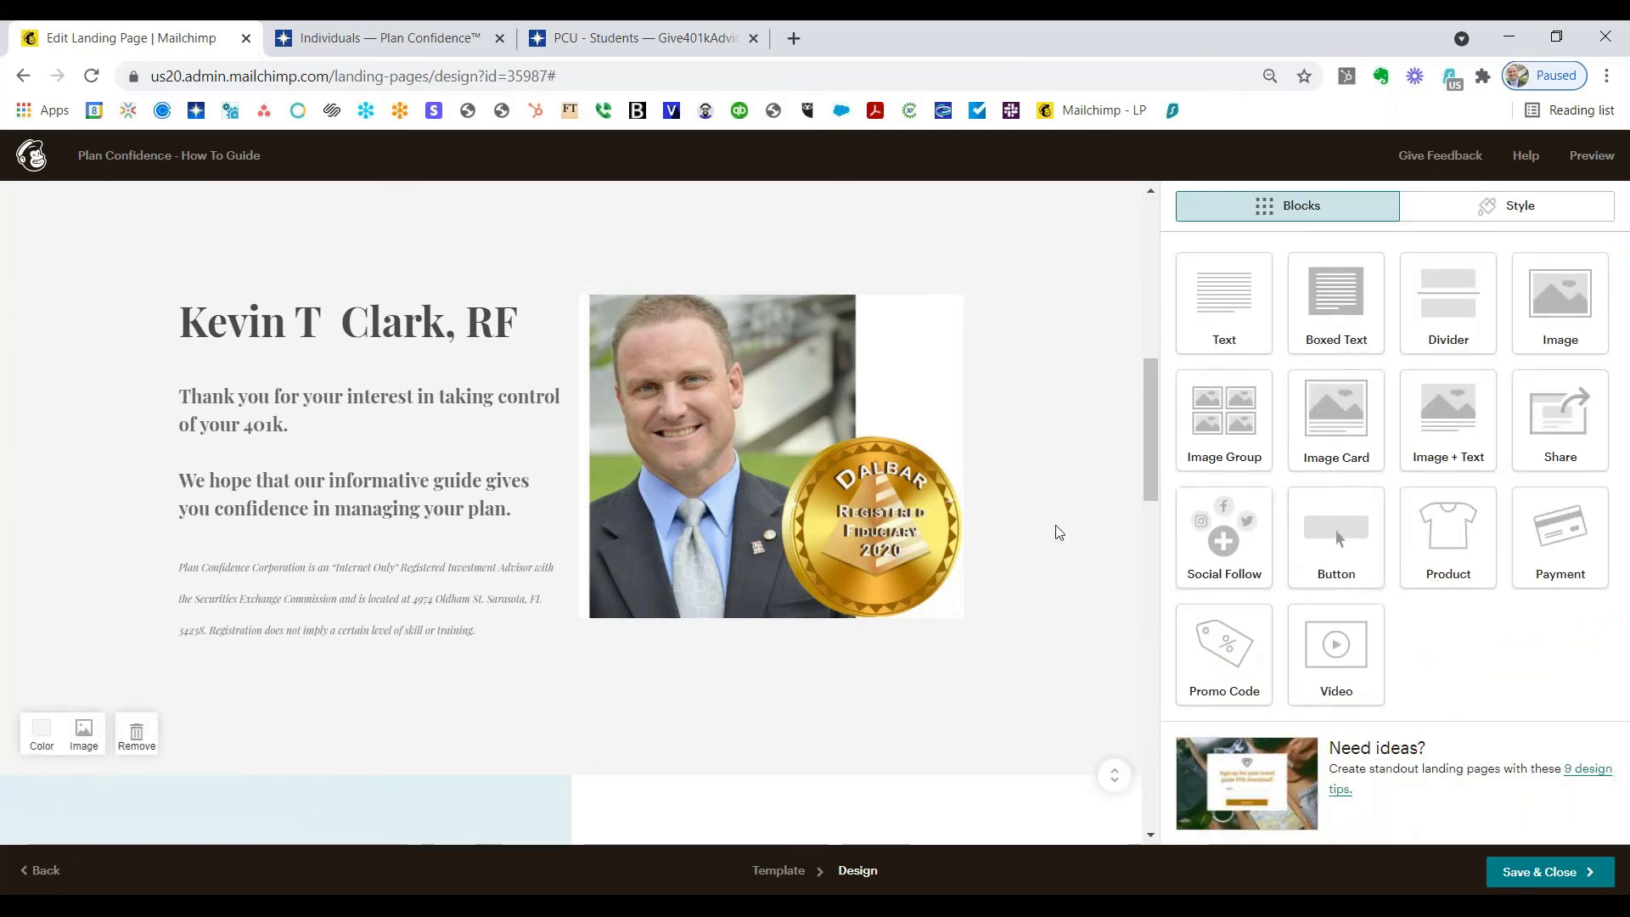
scroll(632, 501, "down", 10)
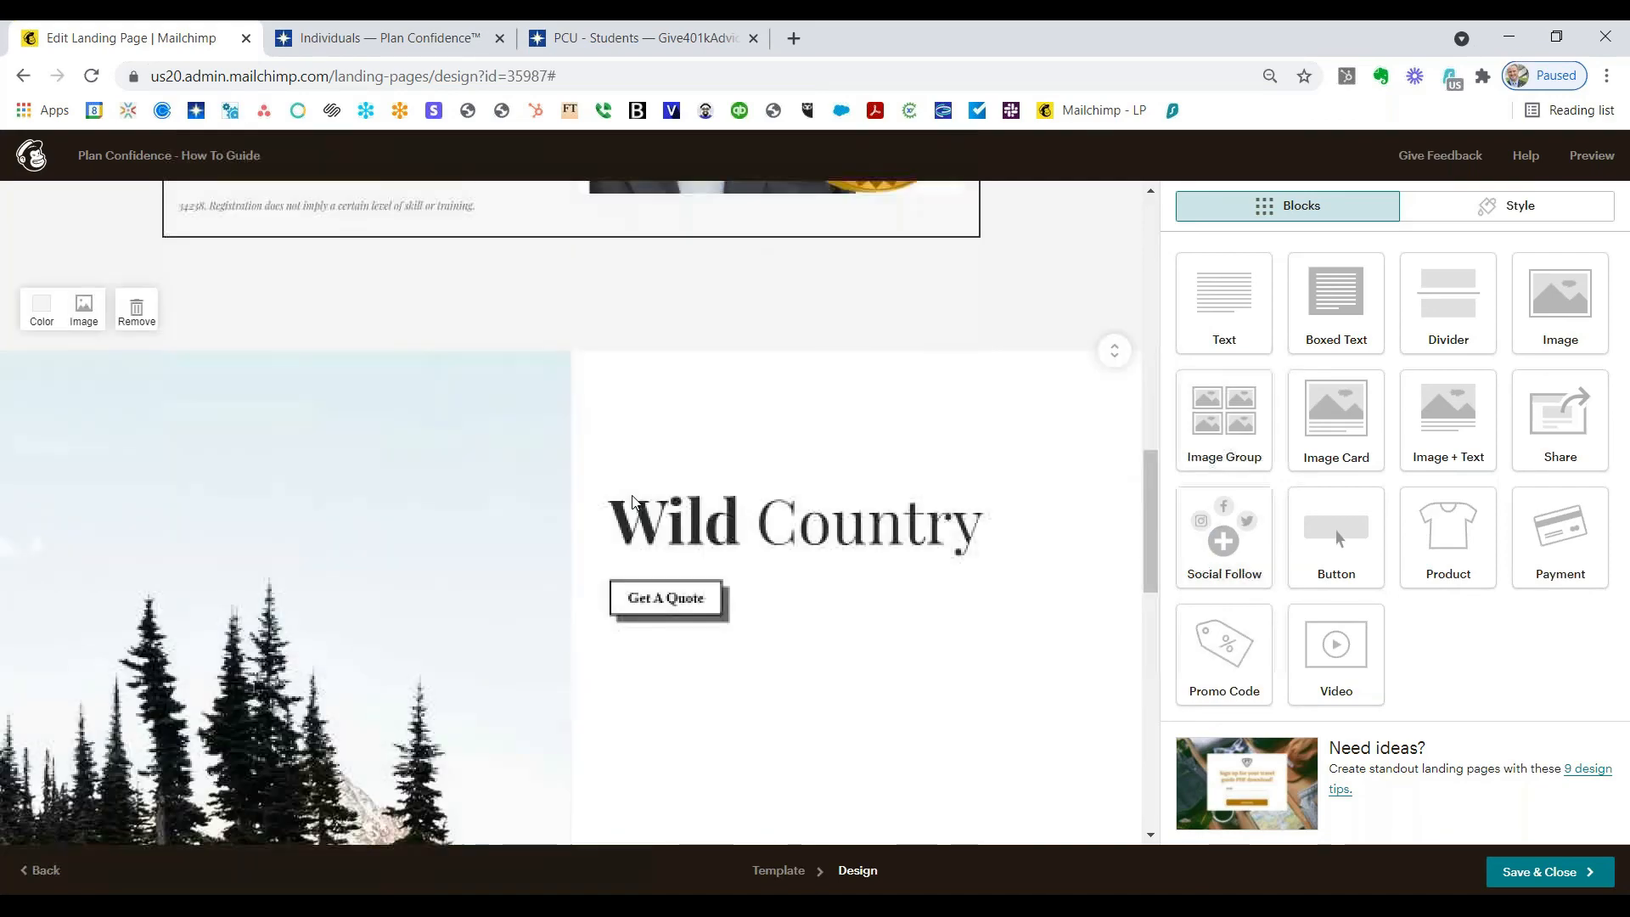
scroll(628, 518, "down", 3)
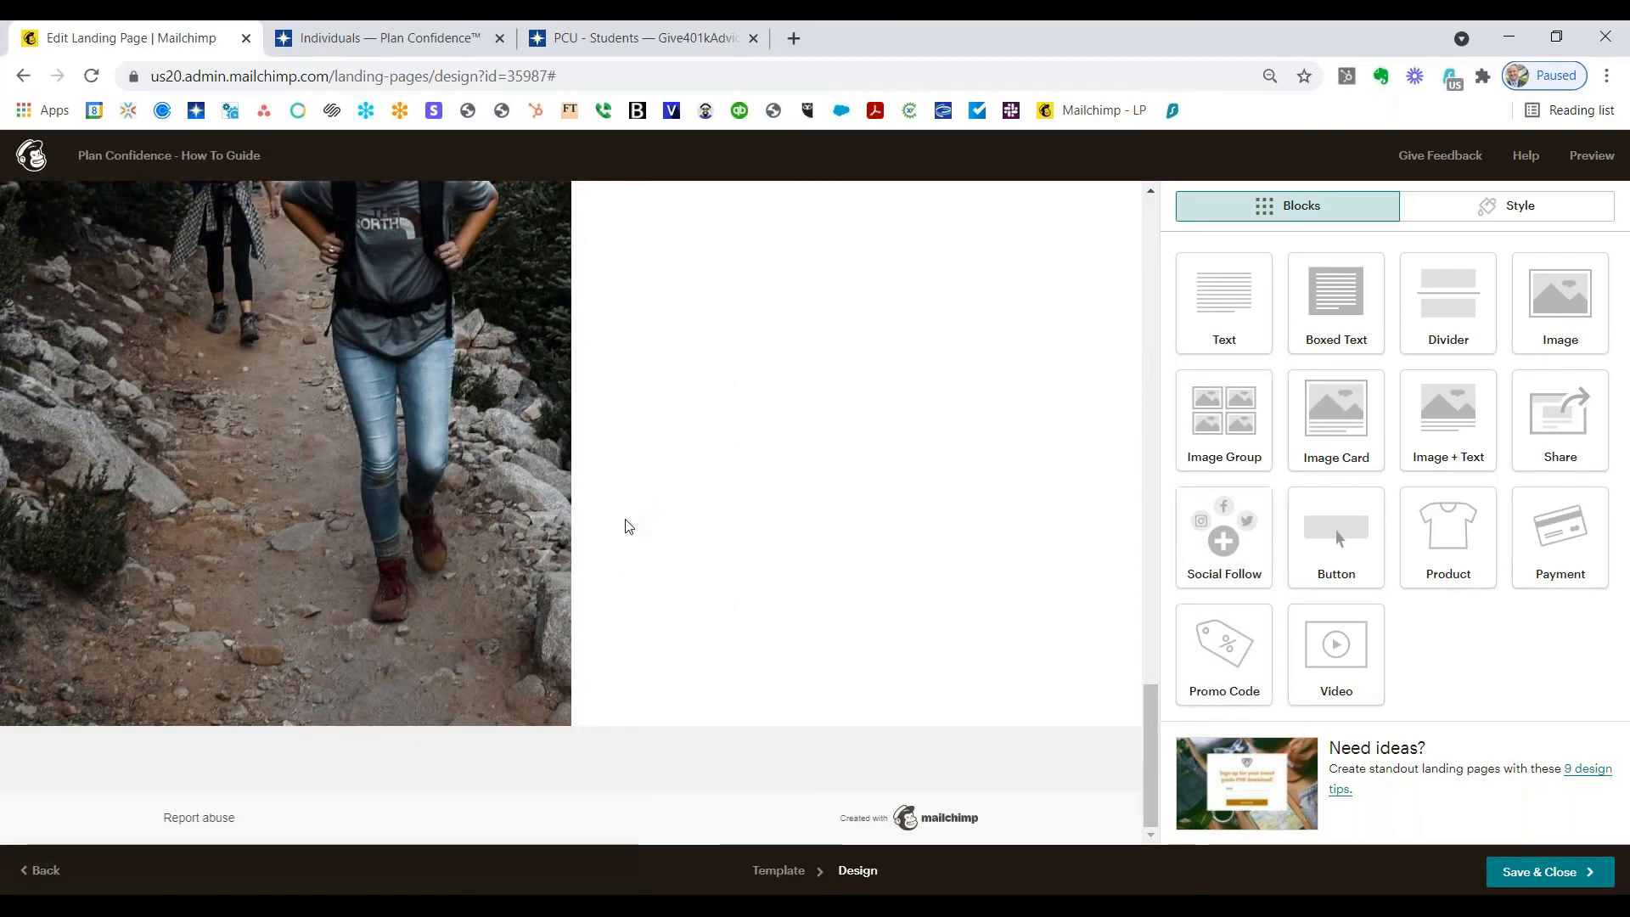
scroll(628, 526, "up", 4)
scroll(628, 526, "up", 5)
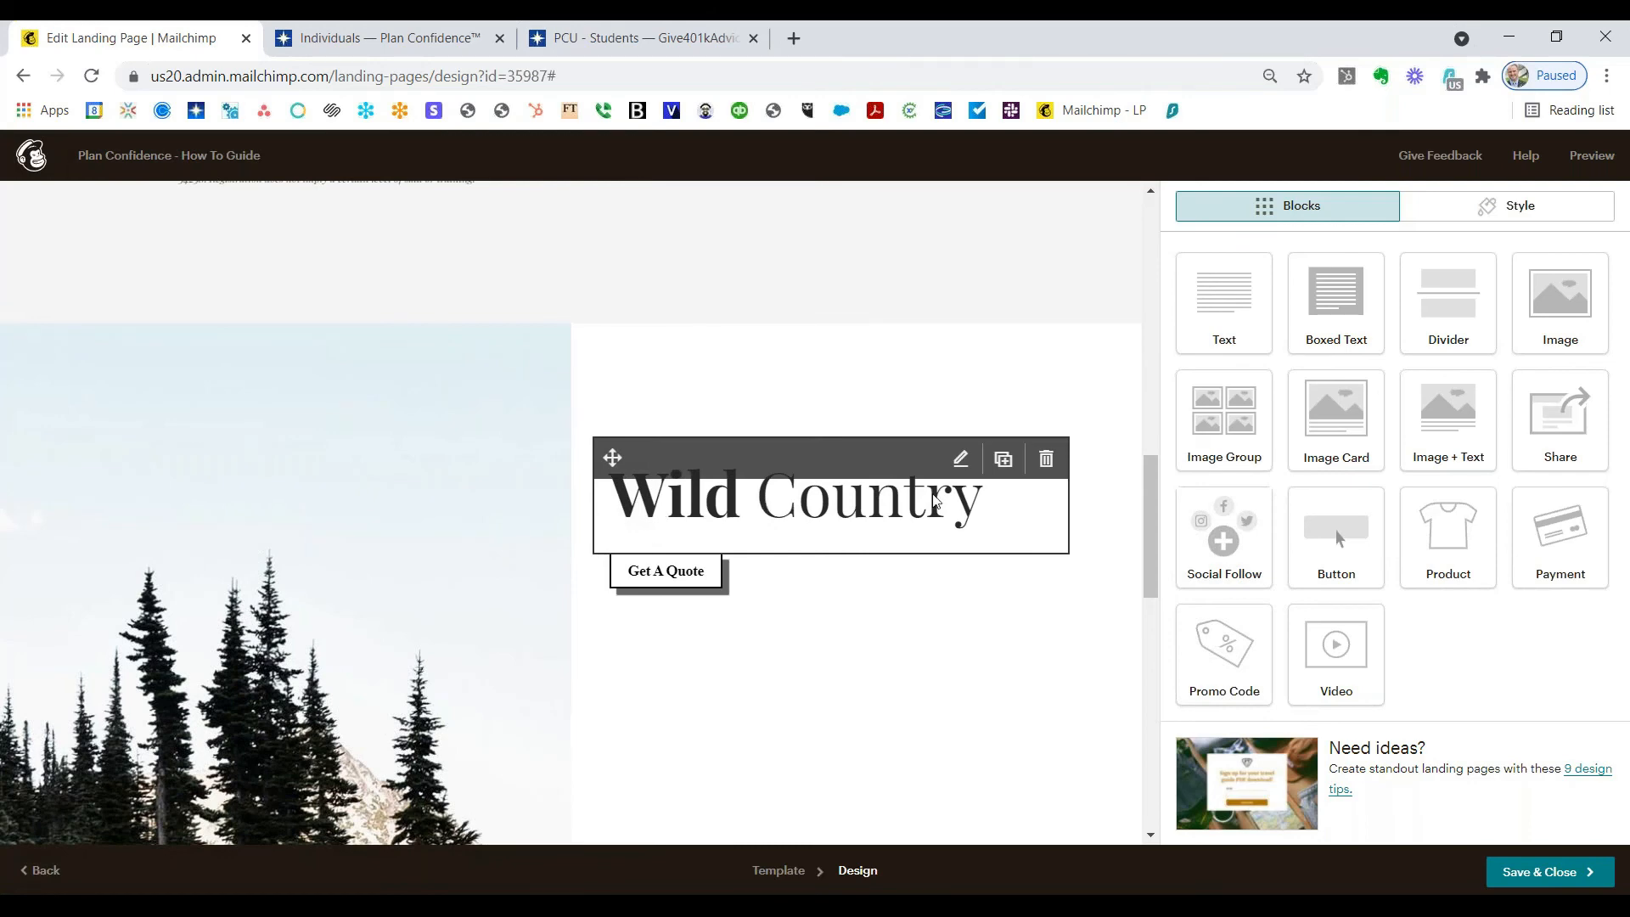
Step: Delete the Wild Country heading block and the Get A Quote button block
left_click(1046, 459)
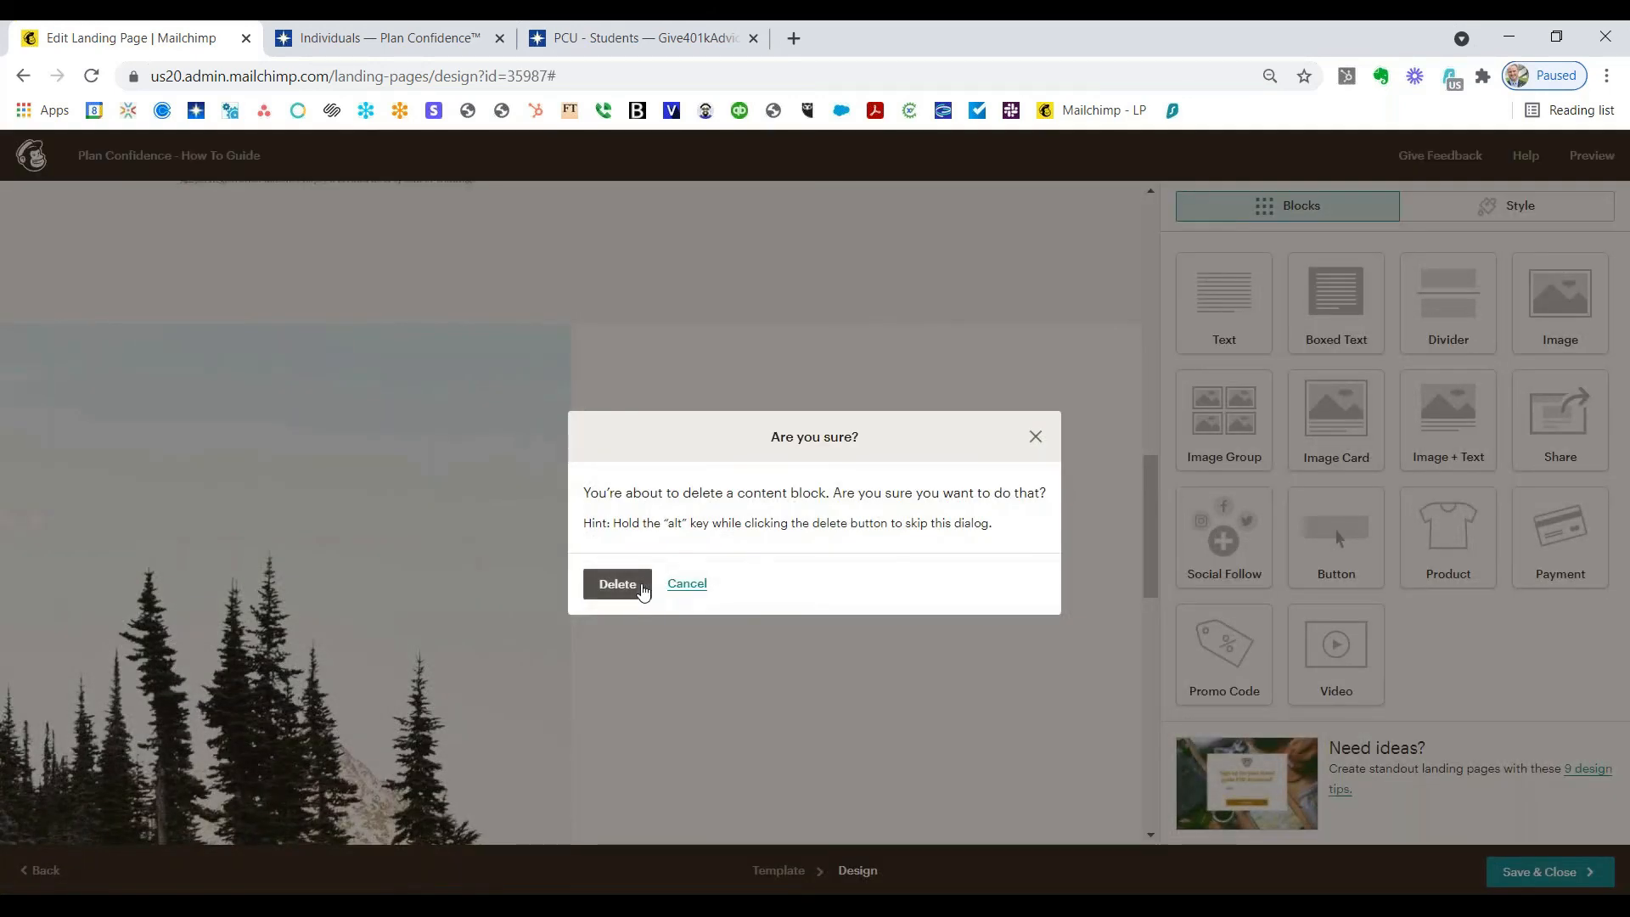
left_click(642, 592)
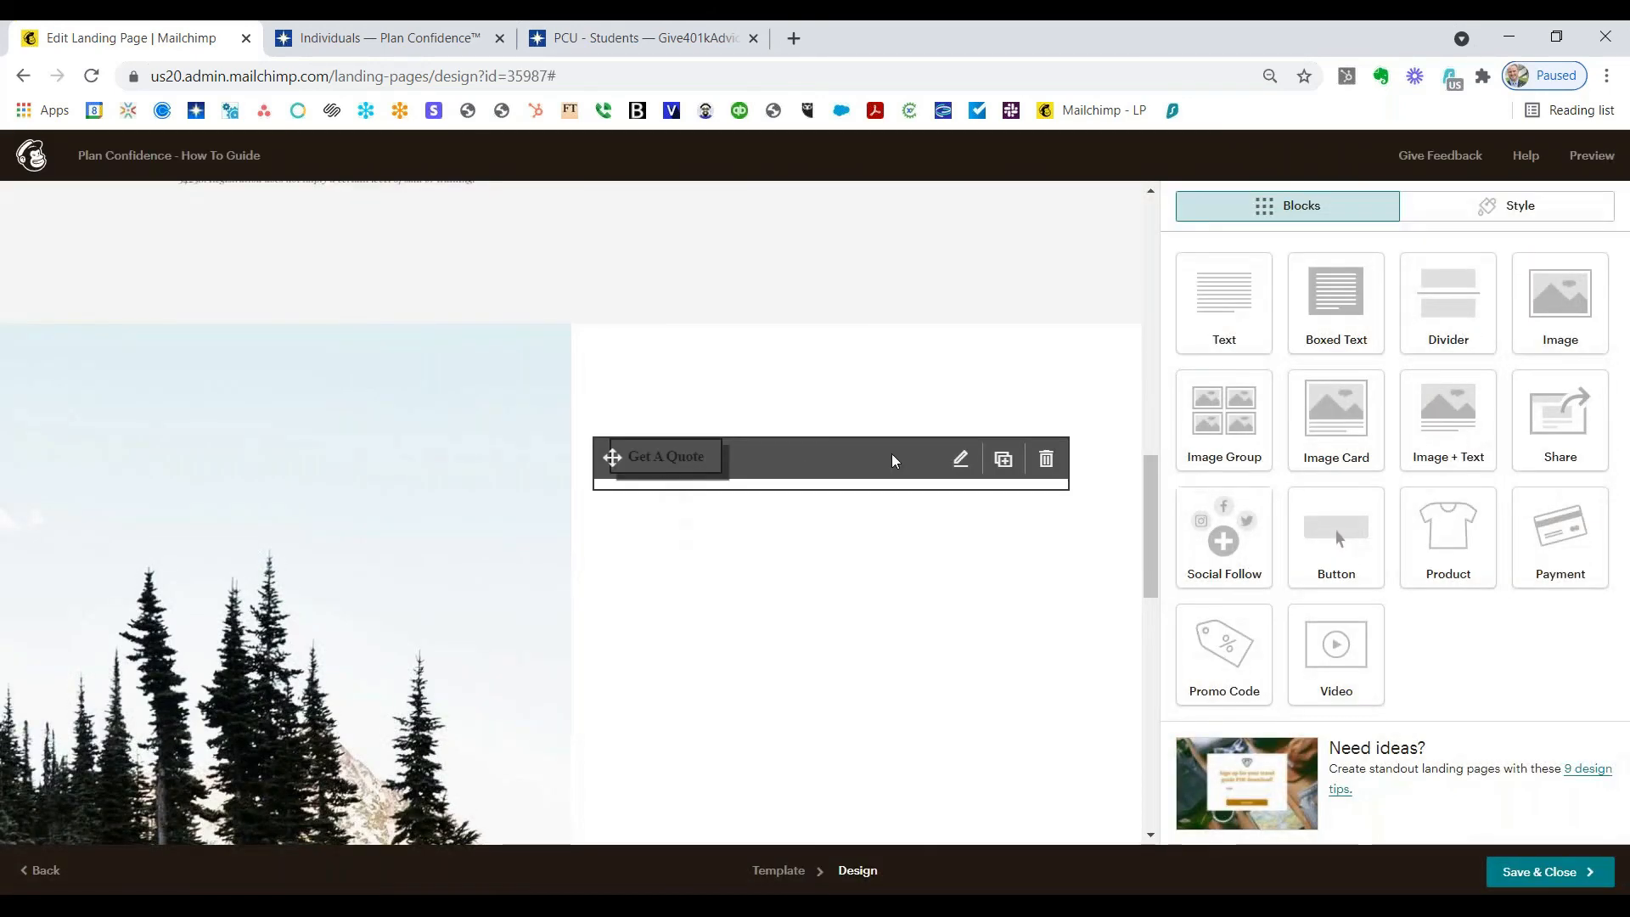
left_click(1046, 459)
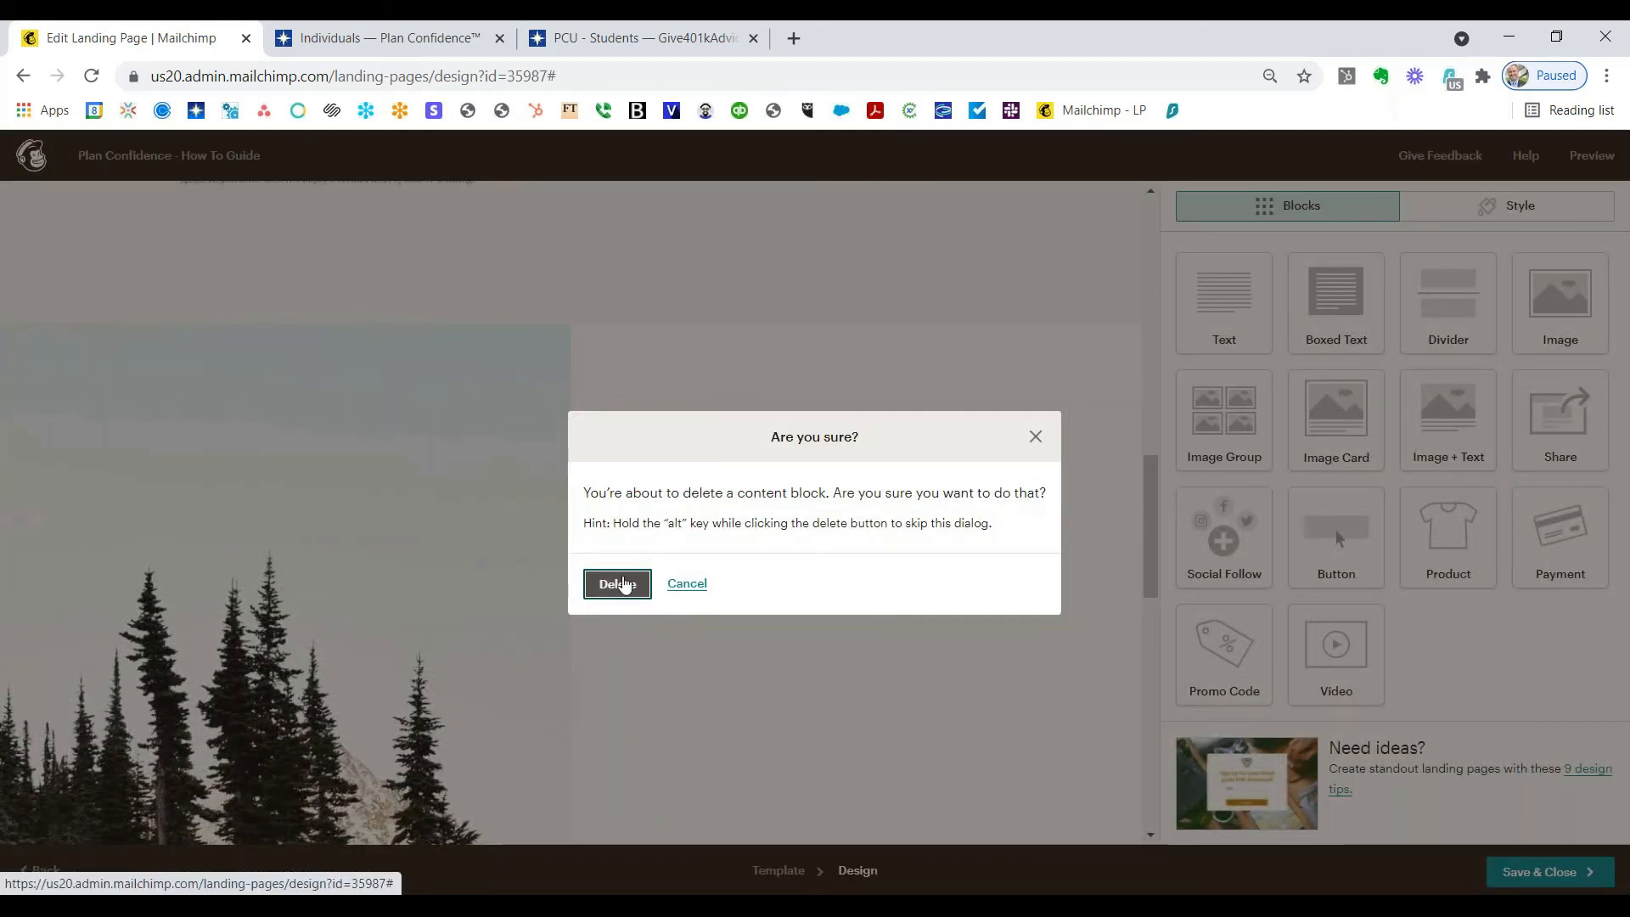
left_click(623, 584)
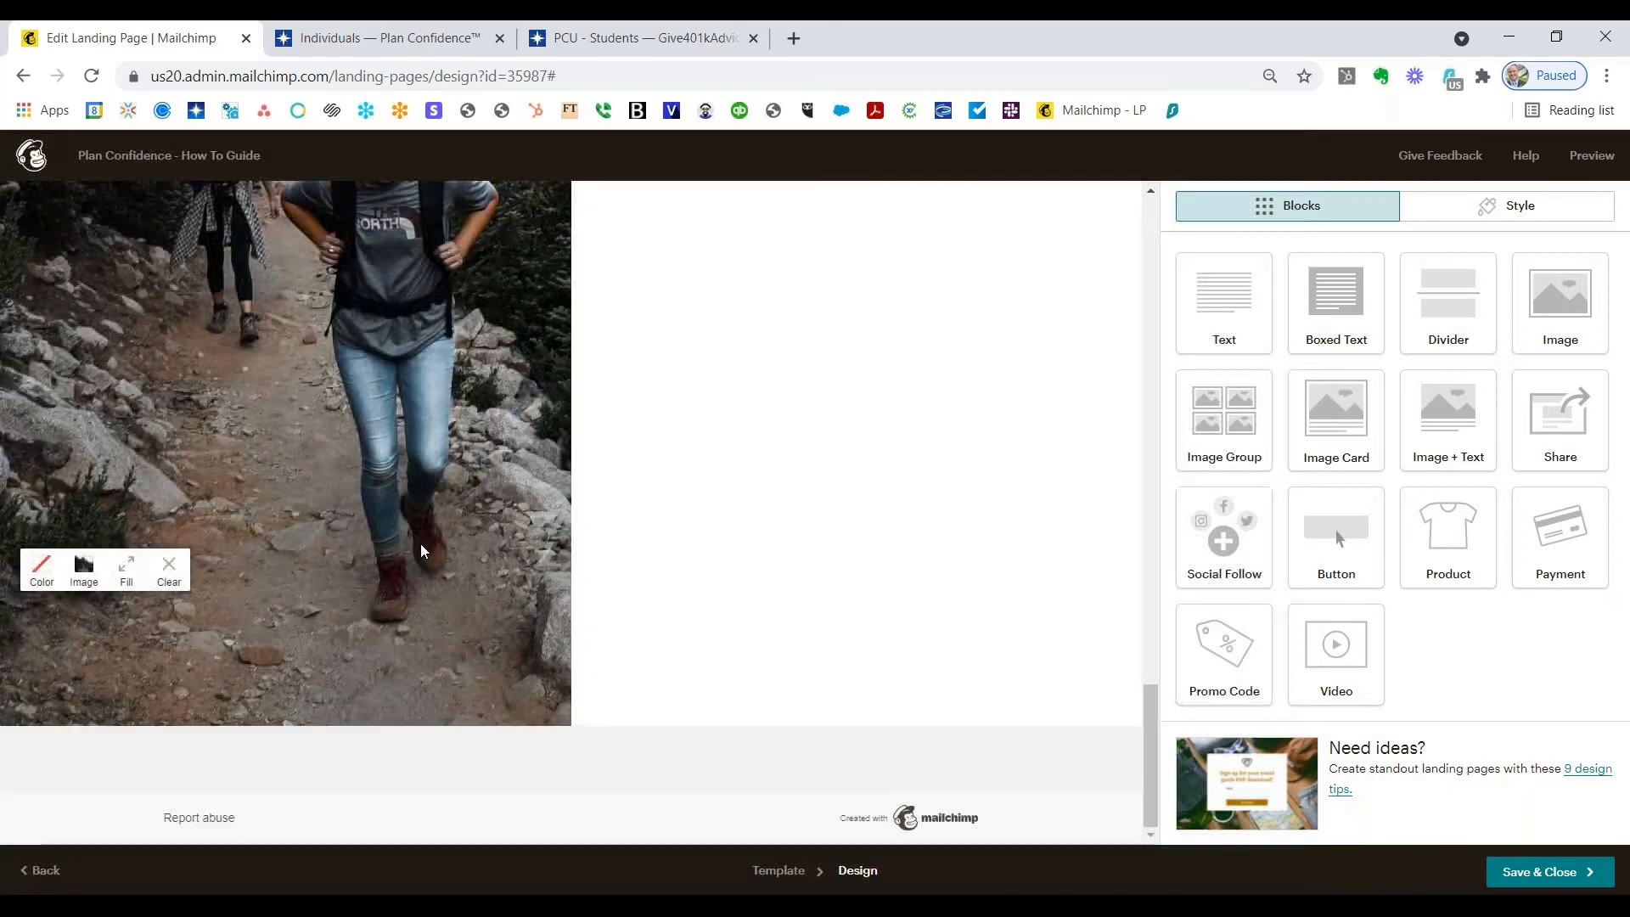
Step: Clear the hiker photo from the bottom section's background
left_click(168, 565)
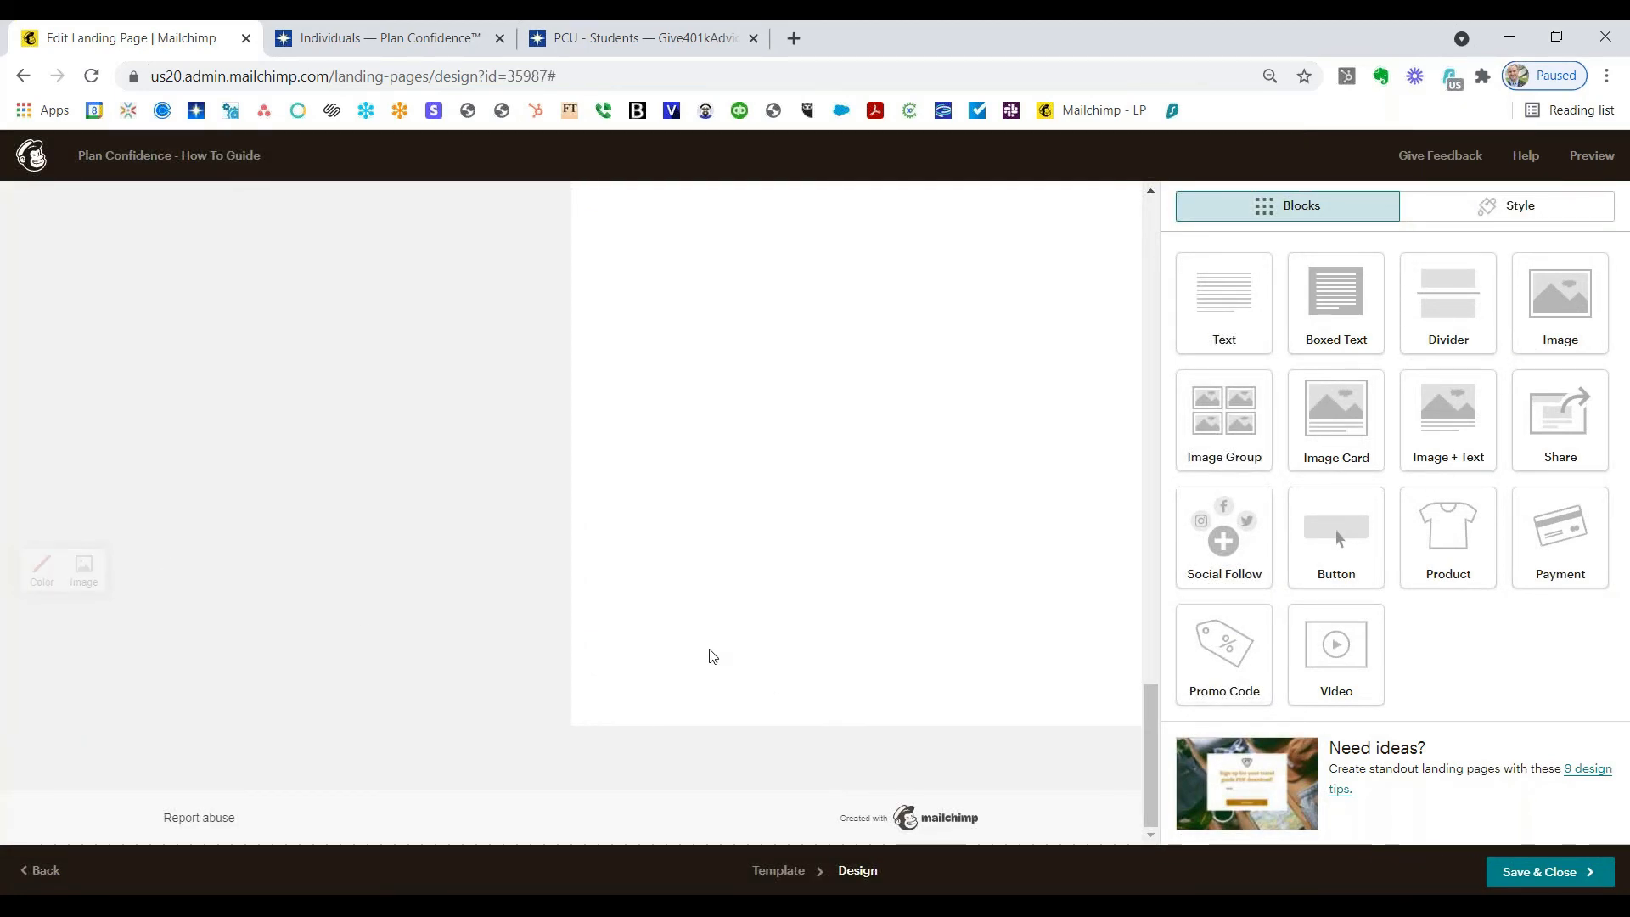
scroll(715, 632, "up", 10)
scroll(716, 633, "up", 3)
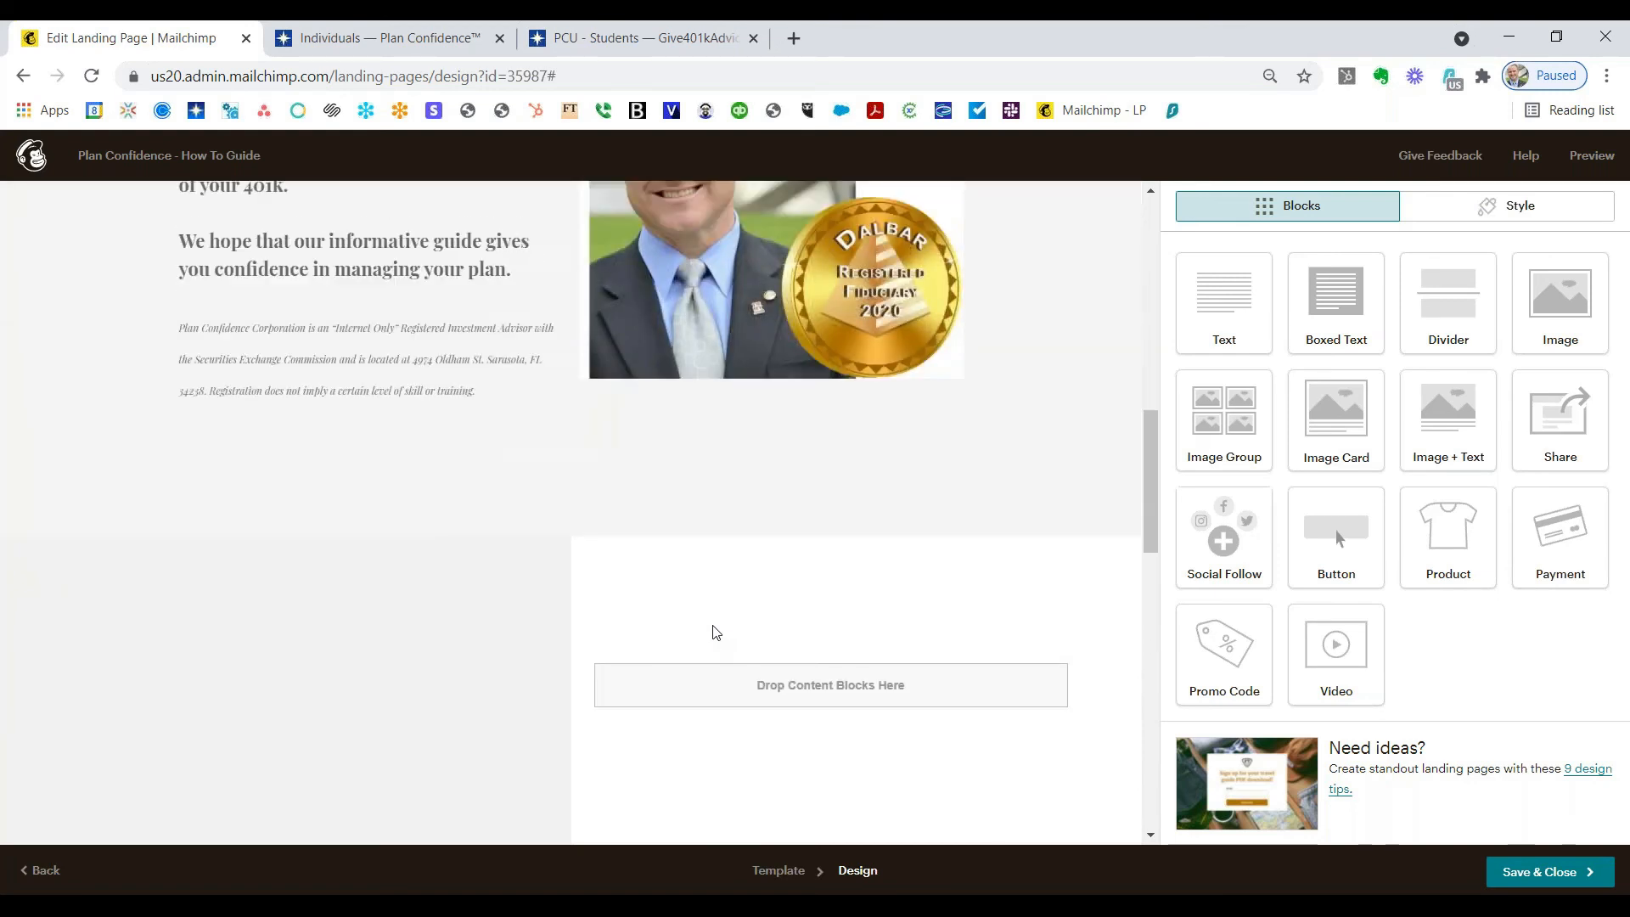
scroll(704, 659, "down", 6)
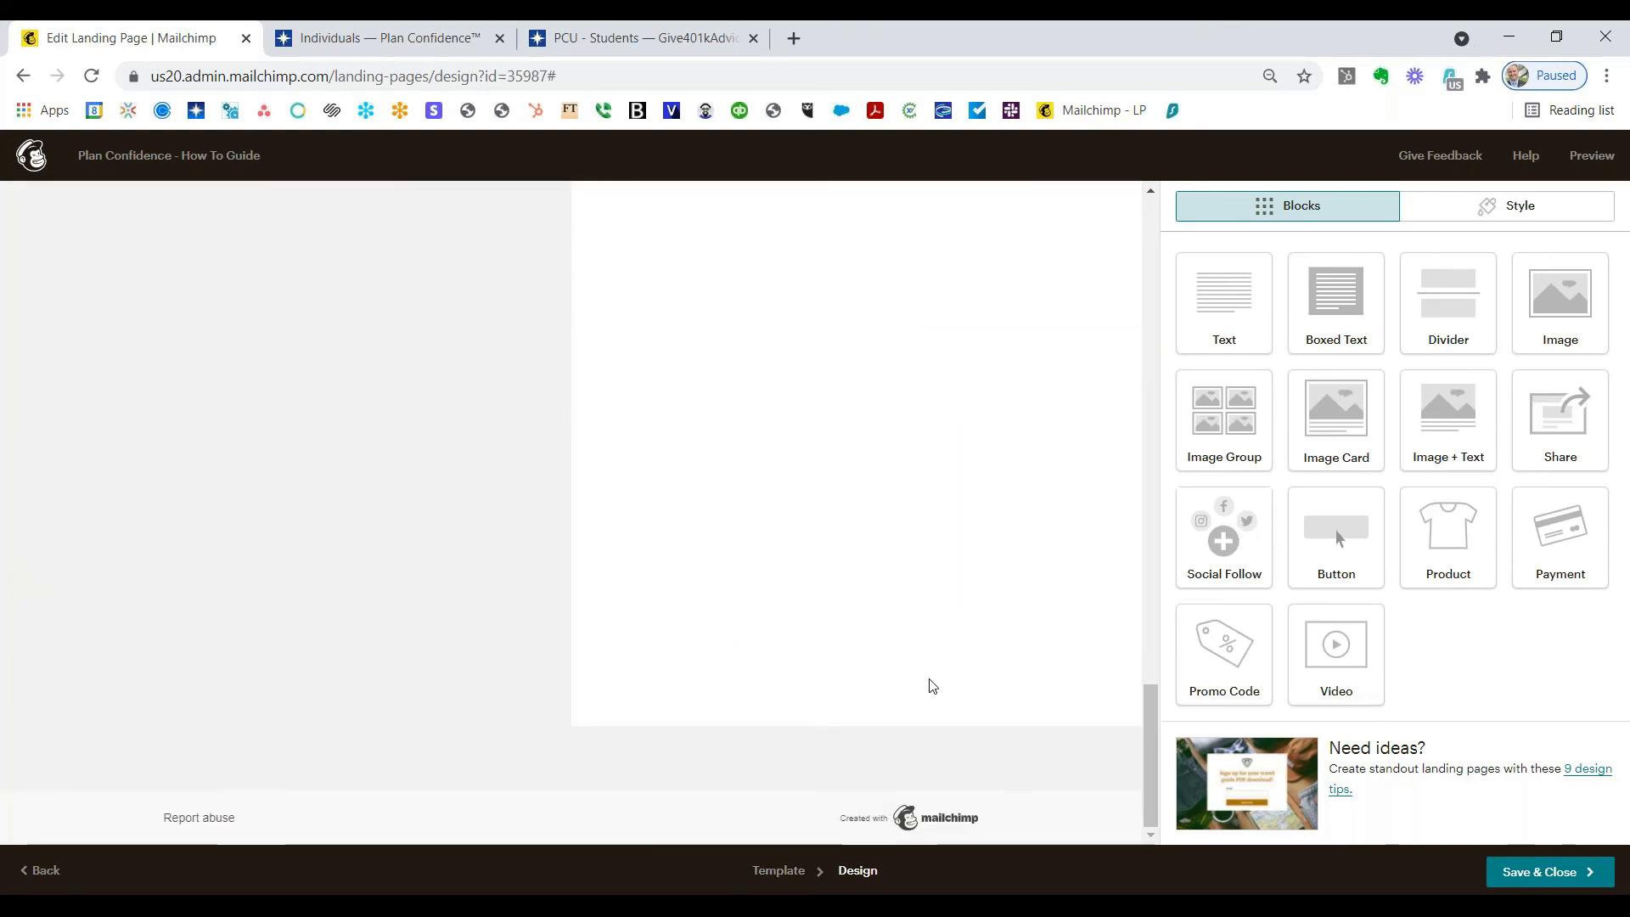
mouse_move(412, 611)
scroll(576, 579, "up", 10)
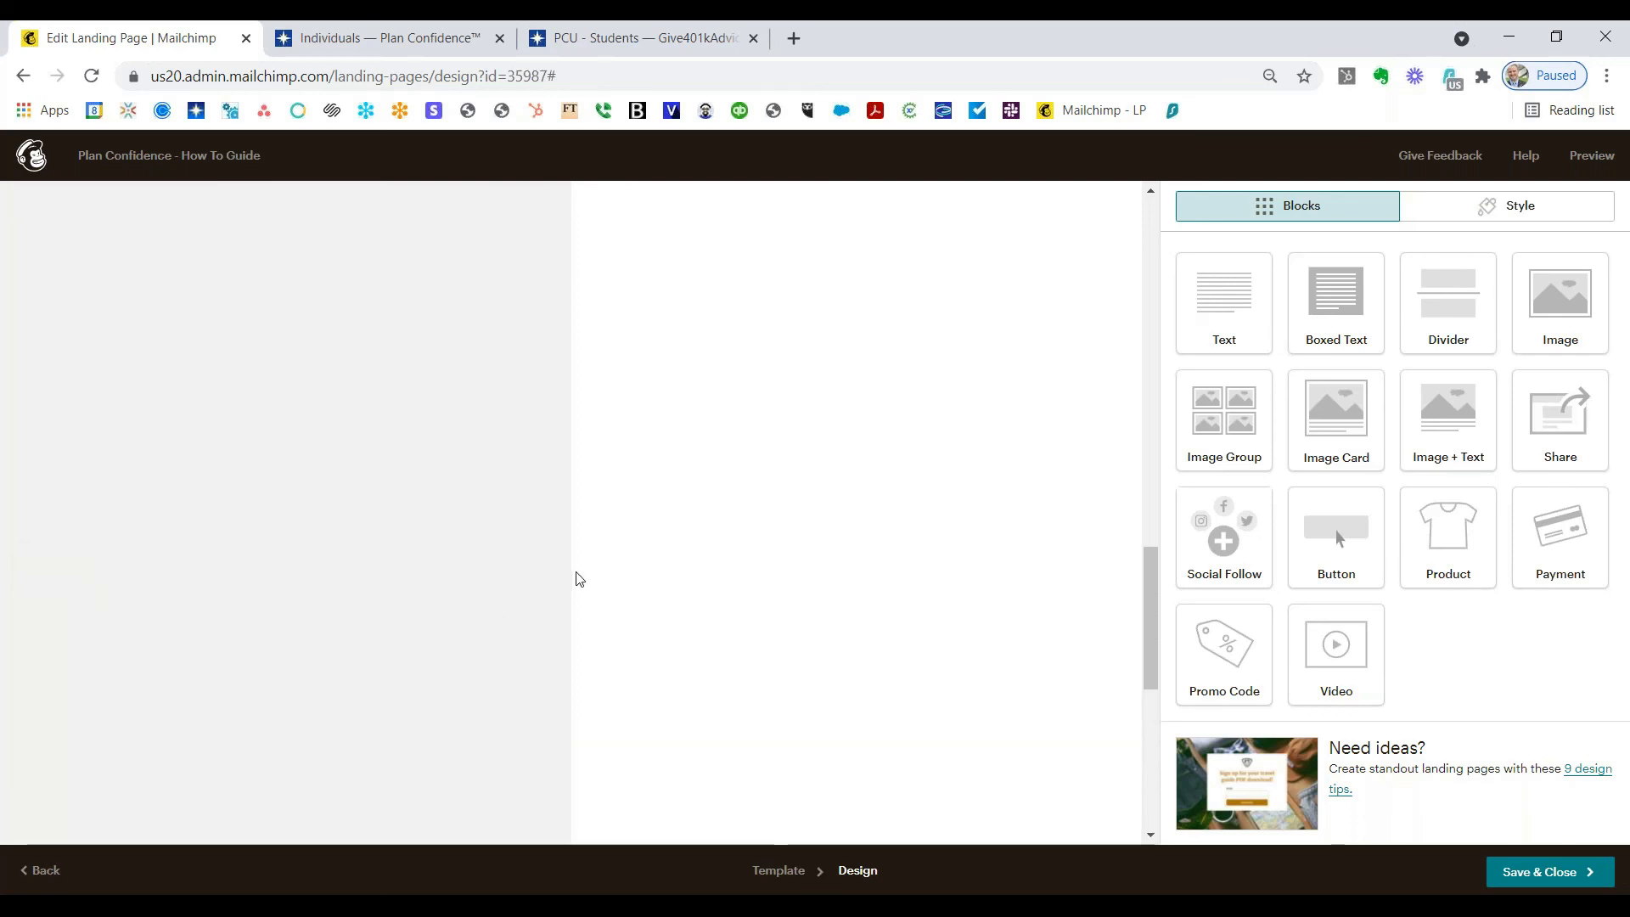
scroll(575, 584, "up", 4)
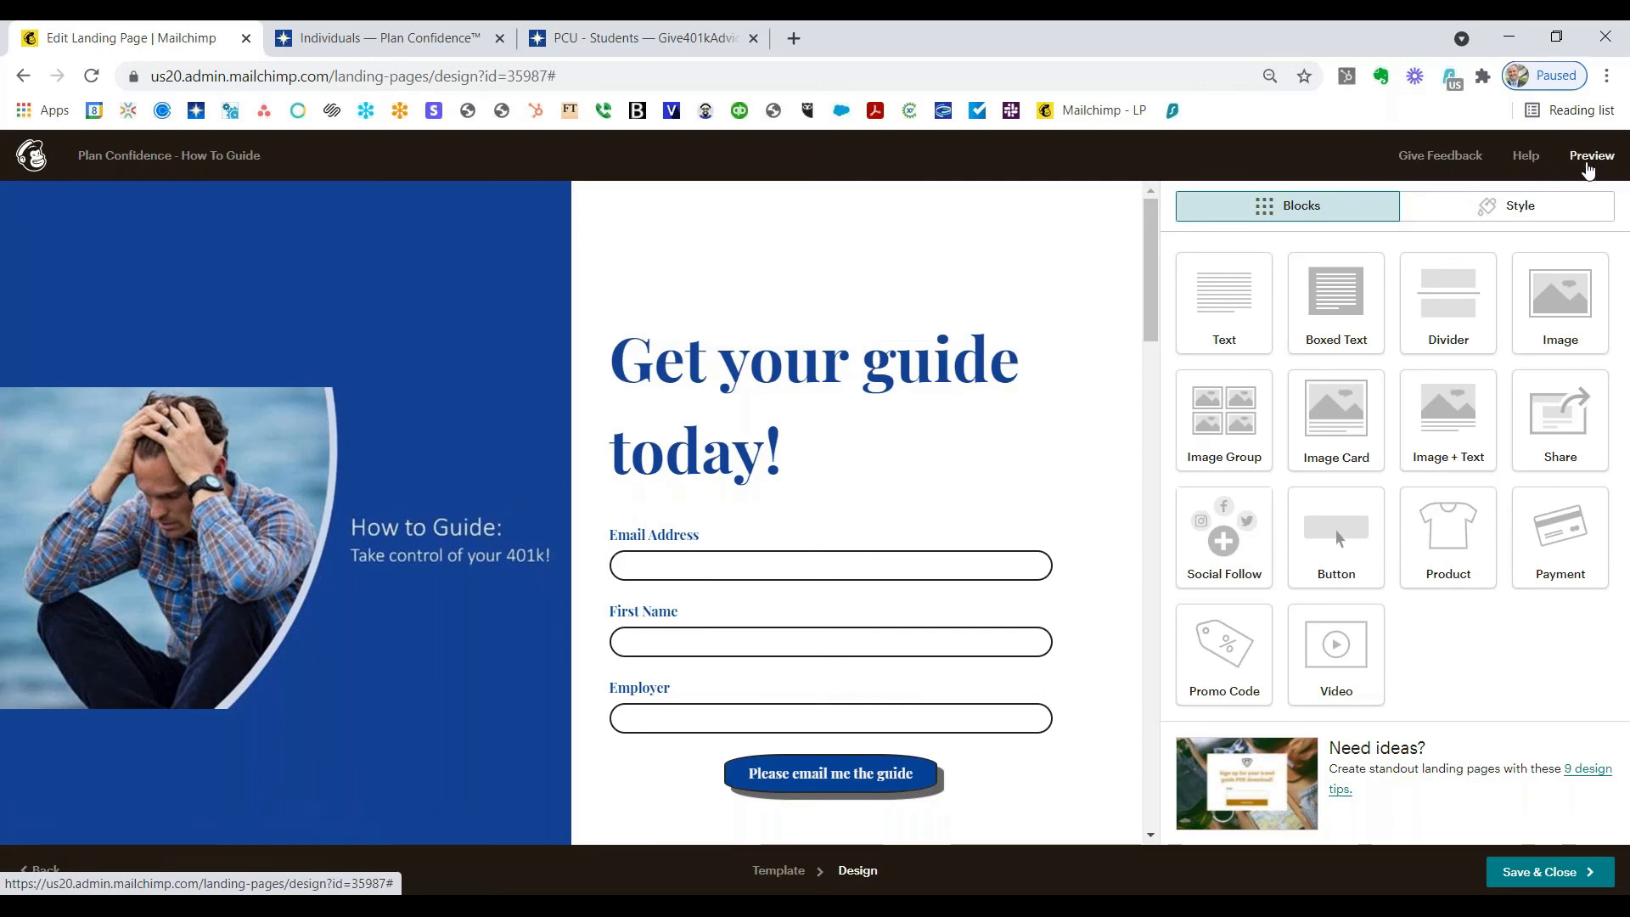
left_click(1590, 161)
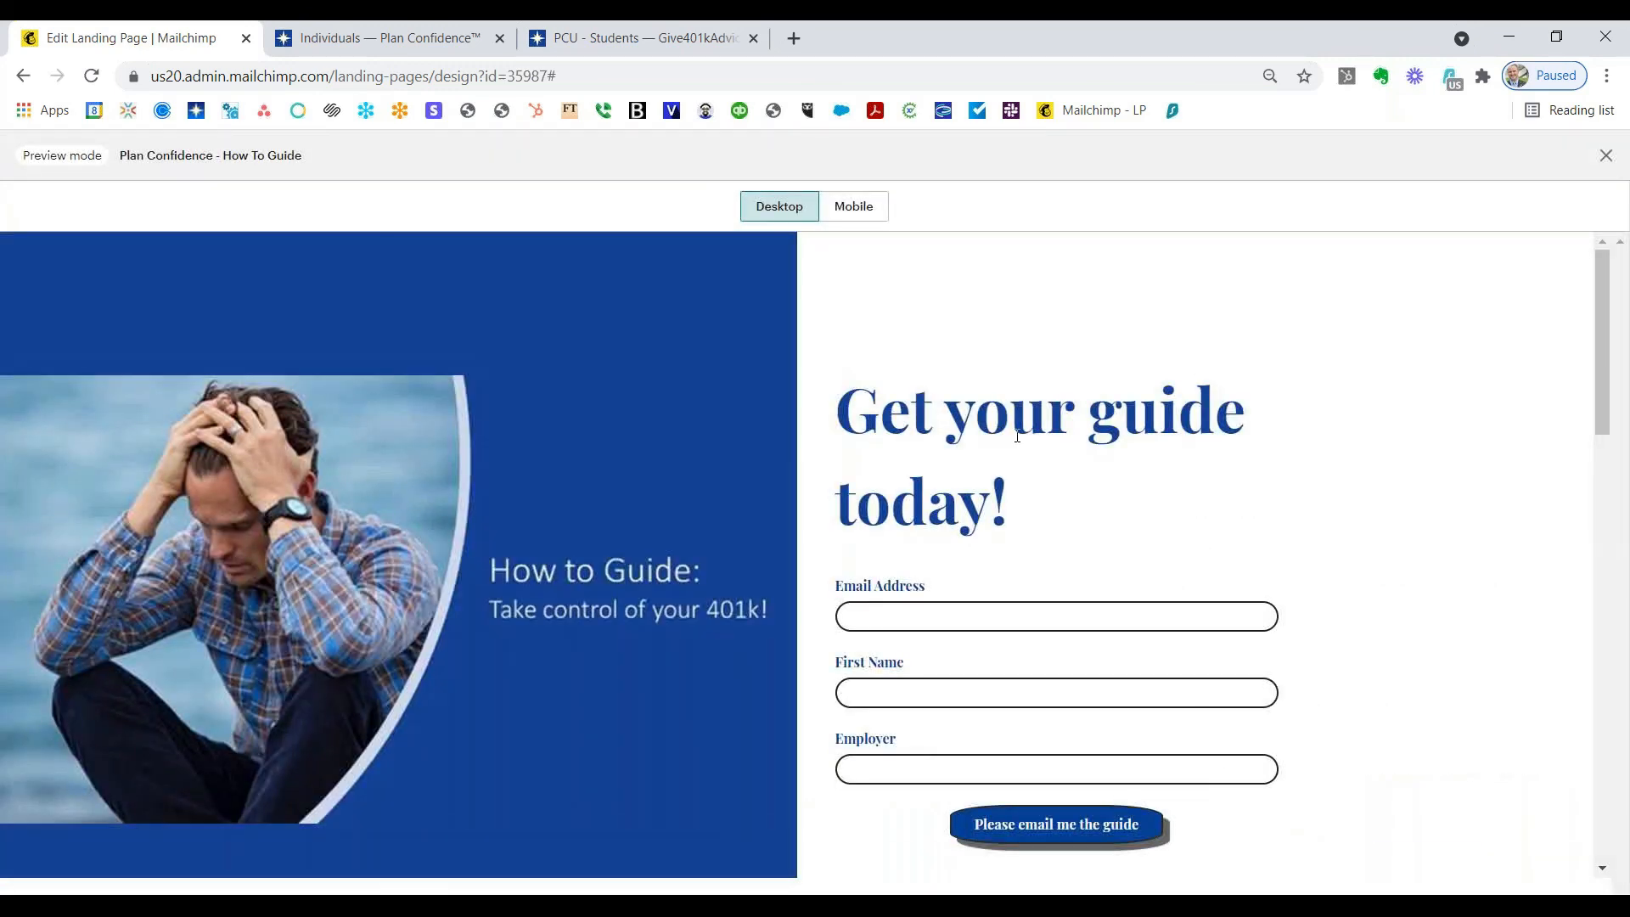
scroll(1254, 511, "down", 10)
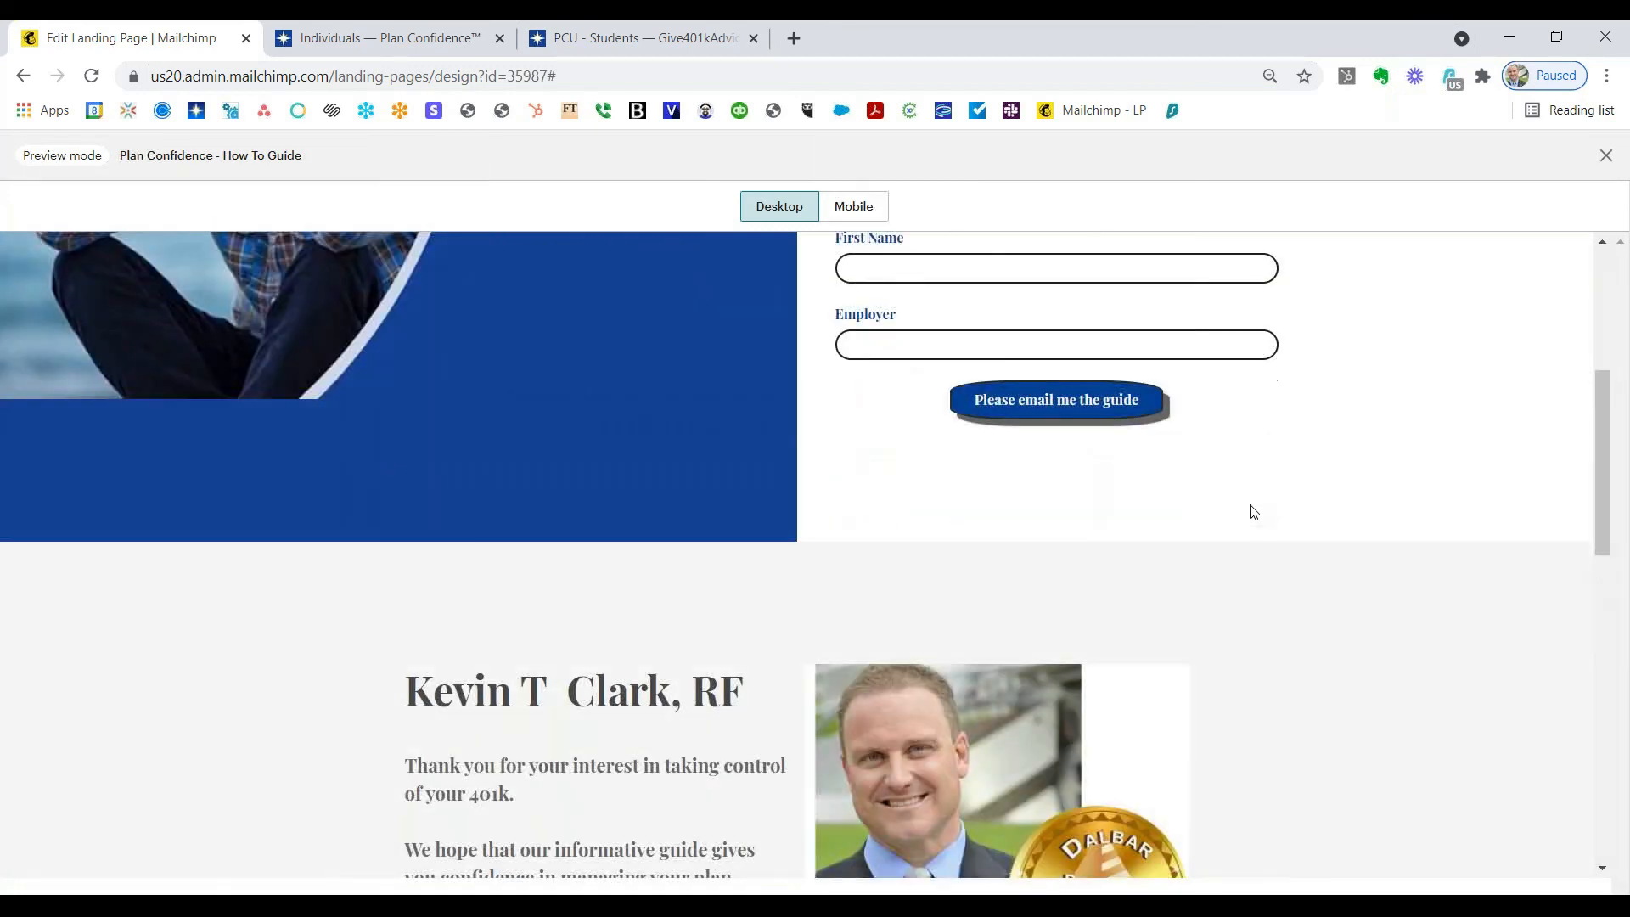
scroll(1254, 512, "down", 5)
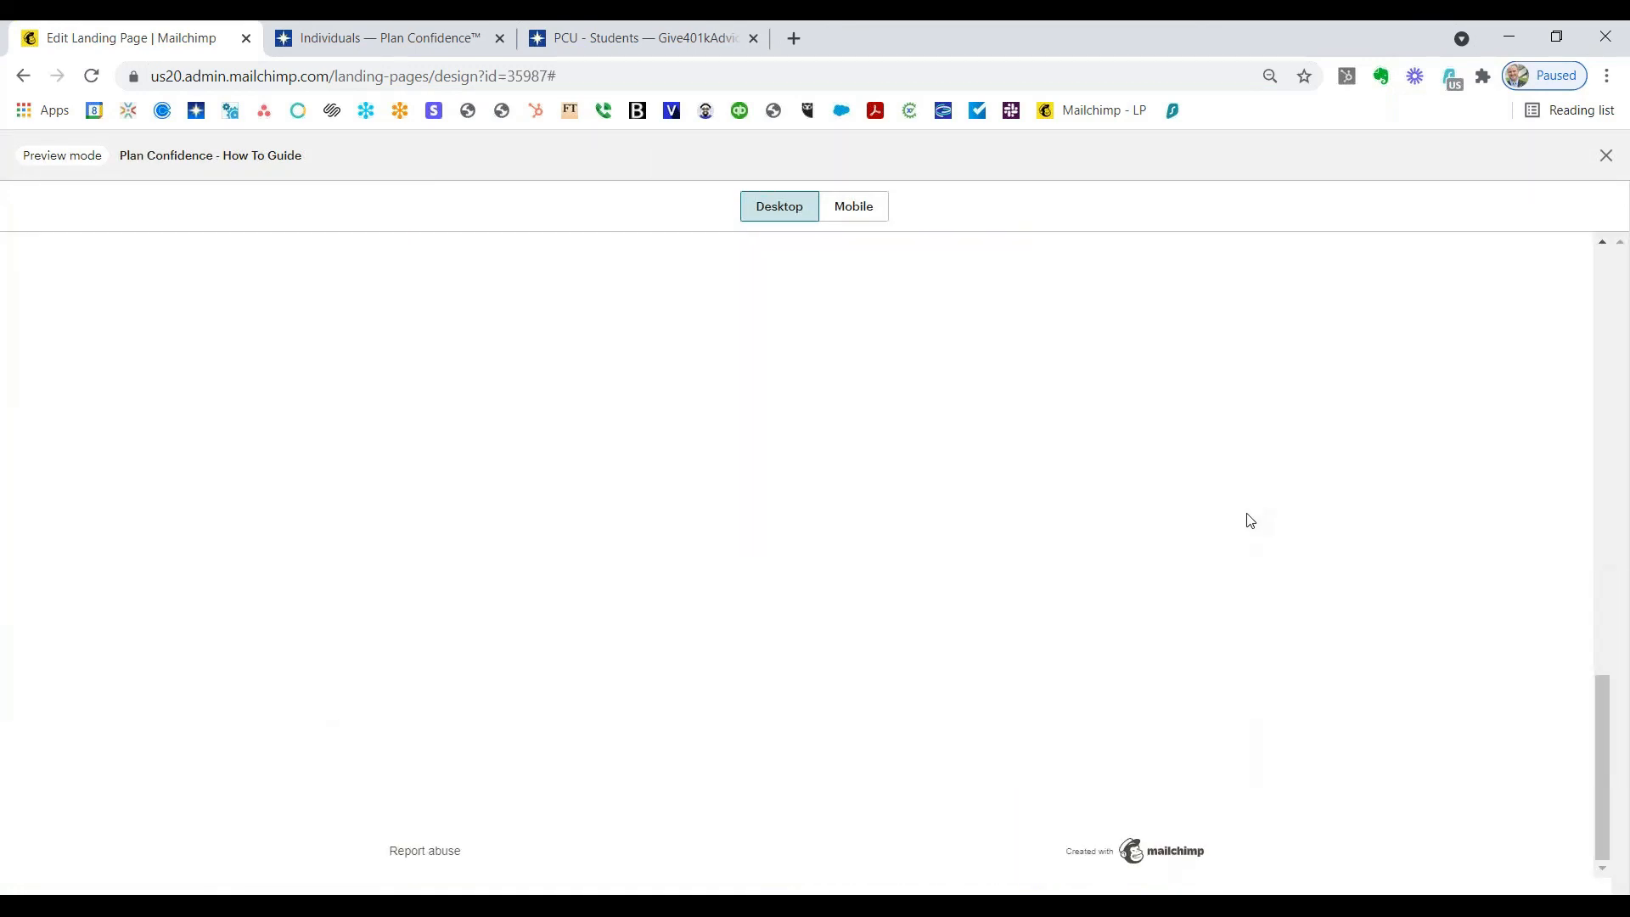
scroll(1250, 518, "up", 15)
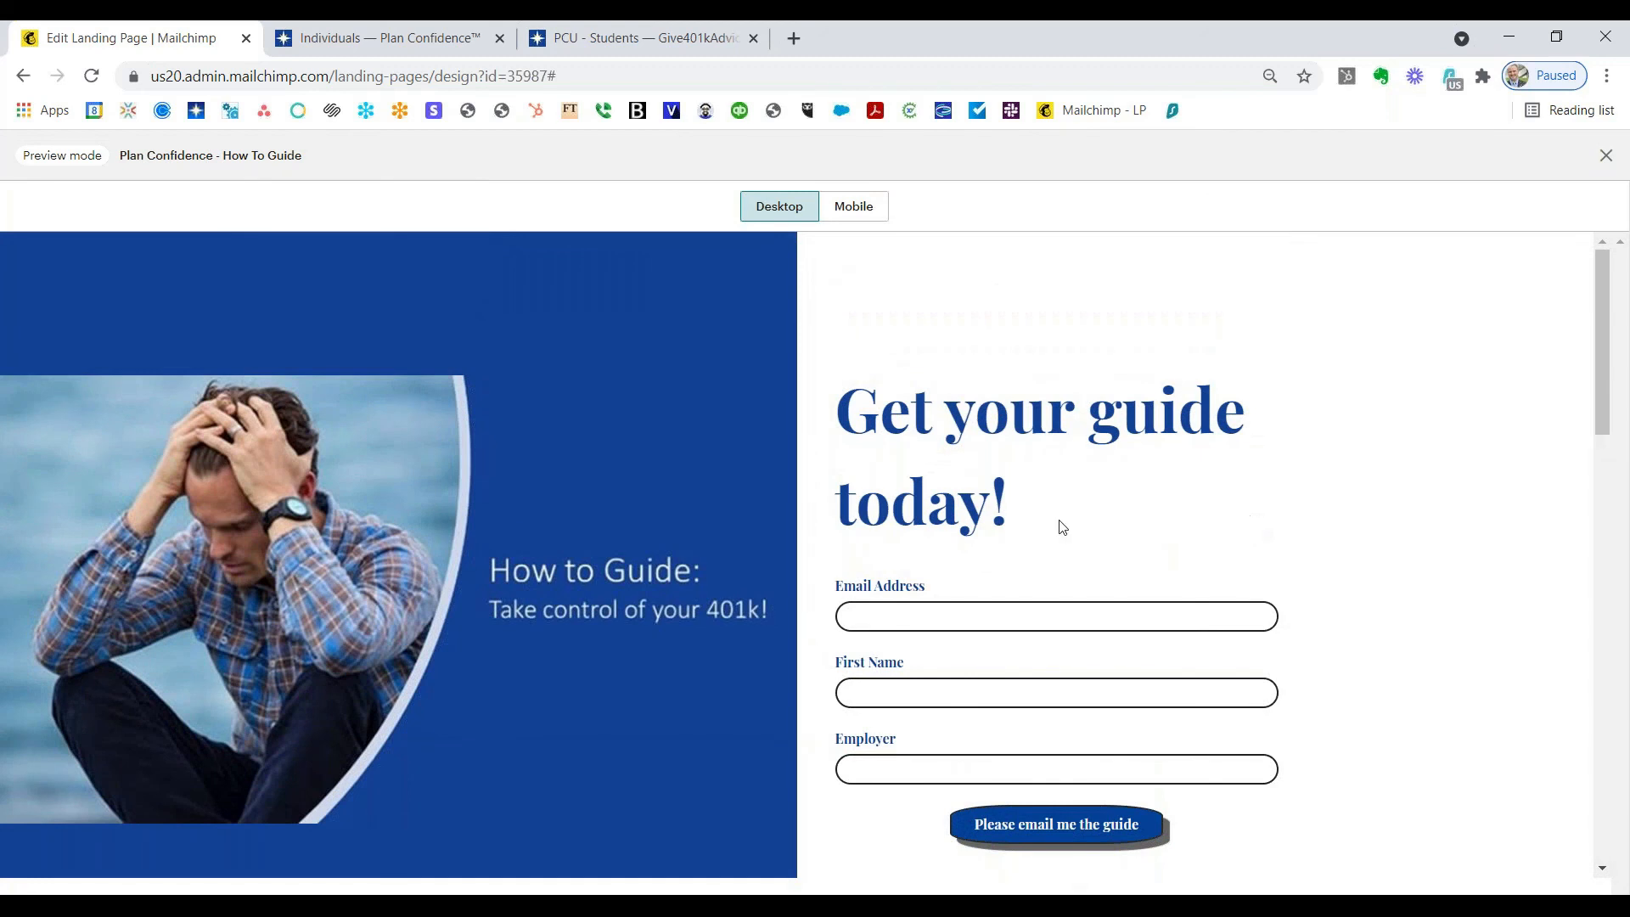
left_click(863, 217)
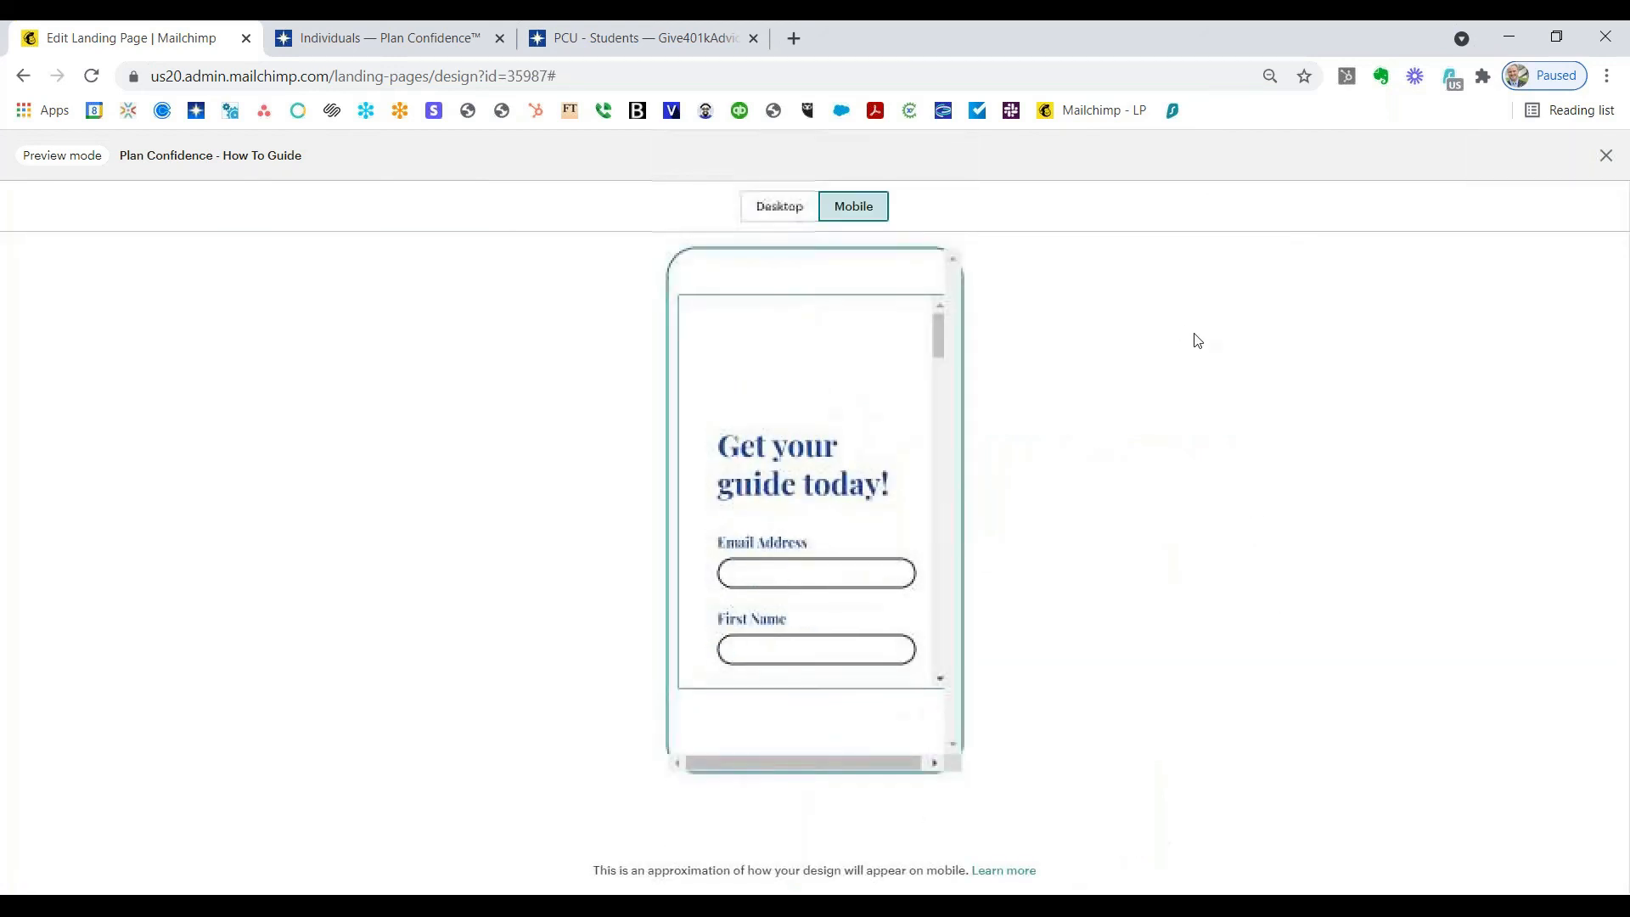
scroll(858, 461, "down", 1)
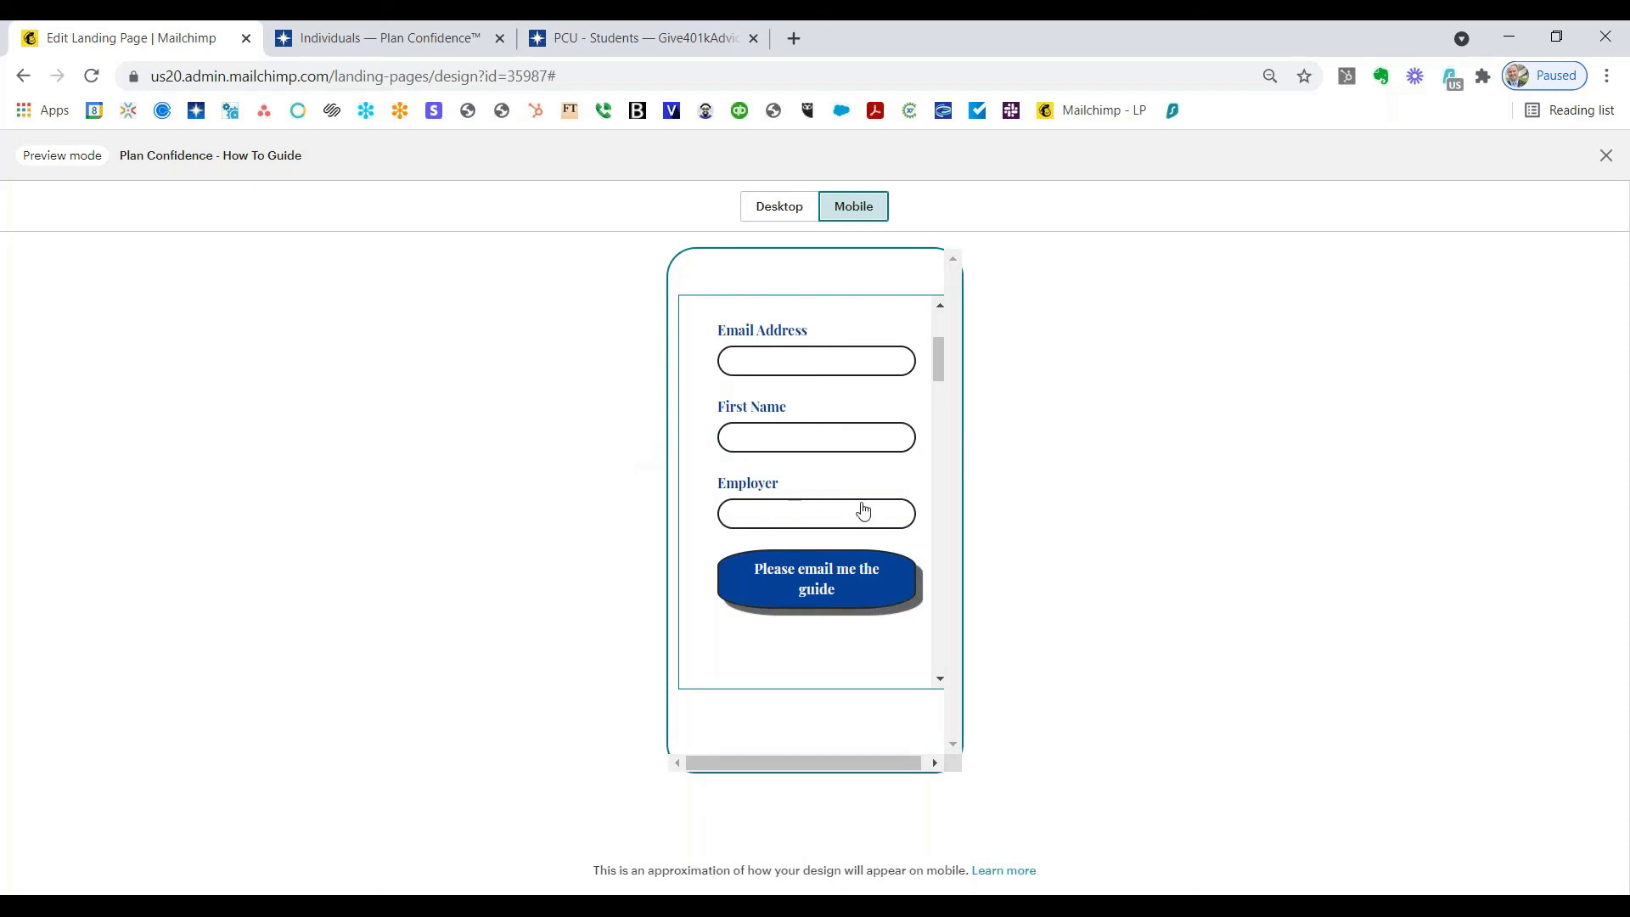
scroll(861, 505, "down", 10)
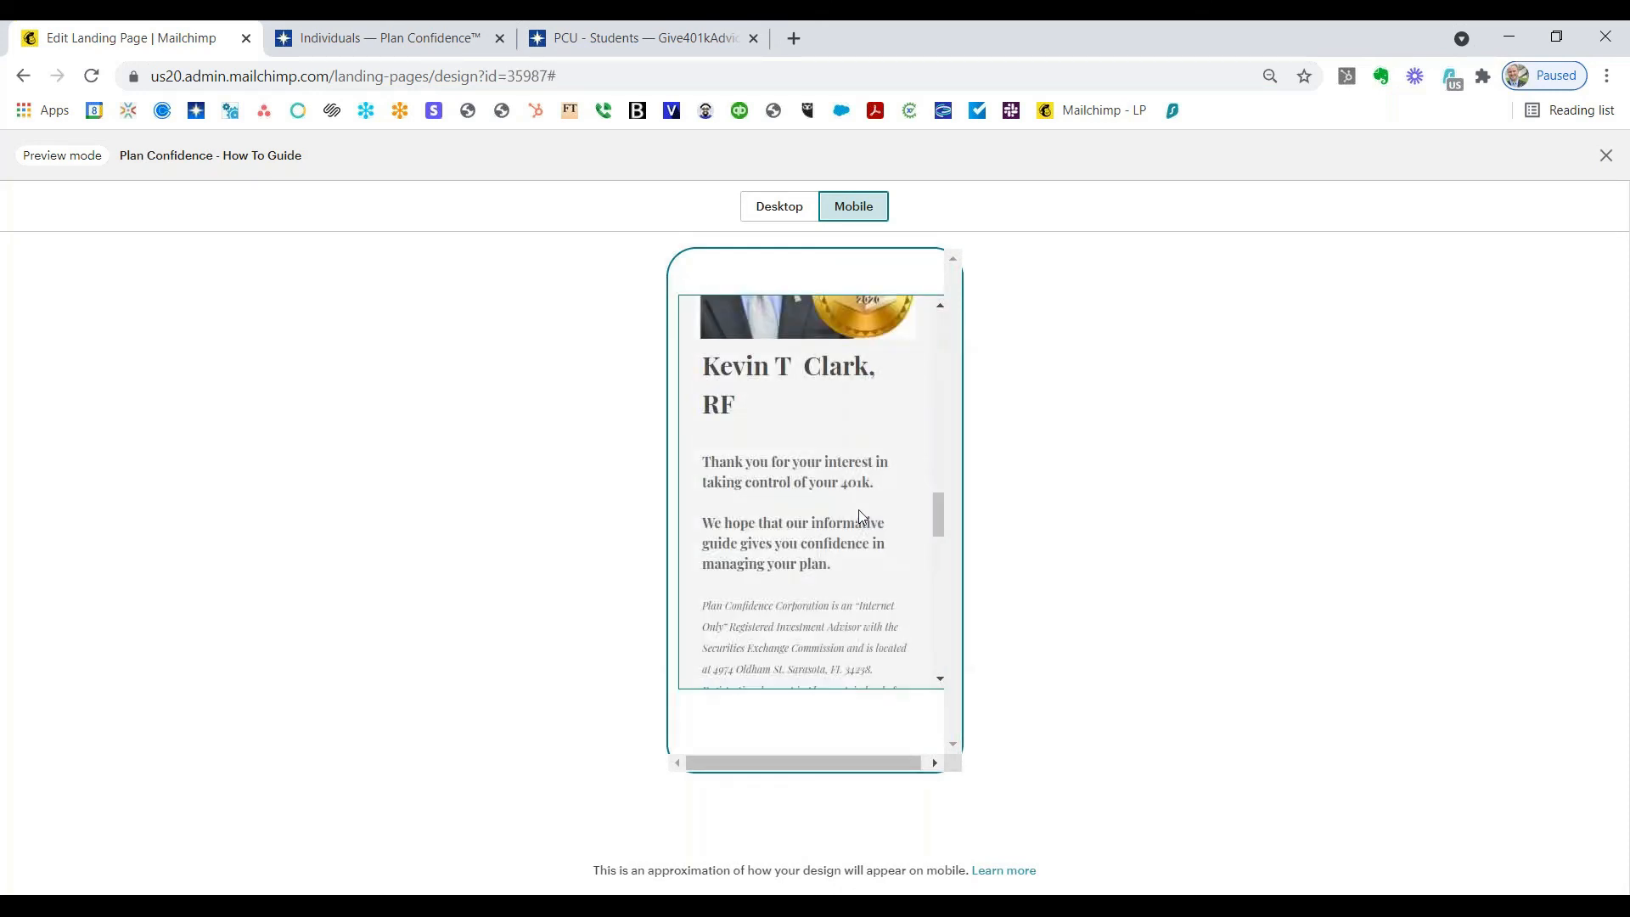
scroll(858, 509, "down", 5)
scroll(858, 510, "up", 15)
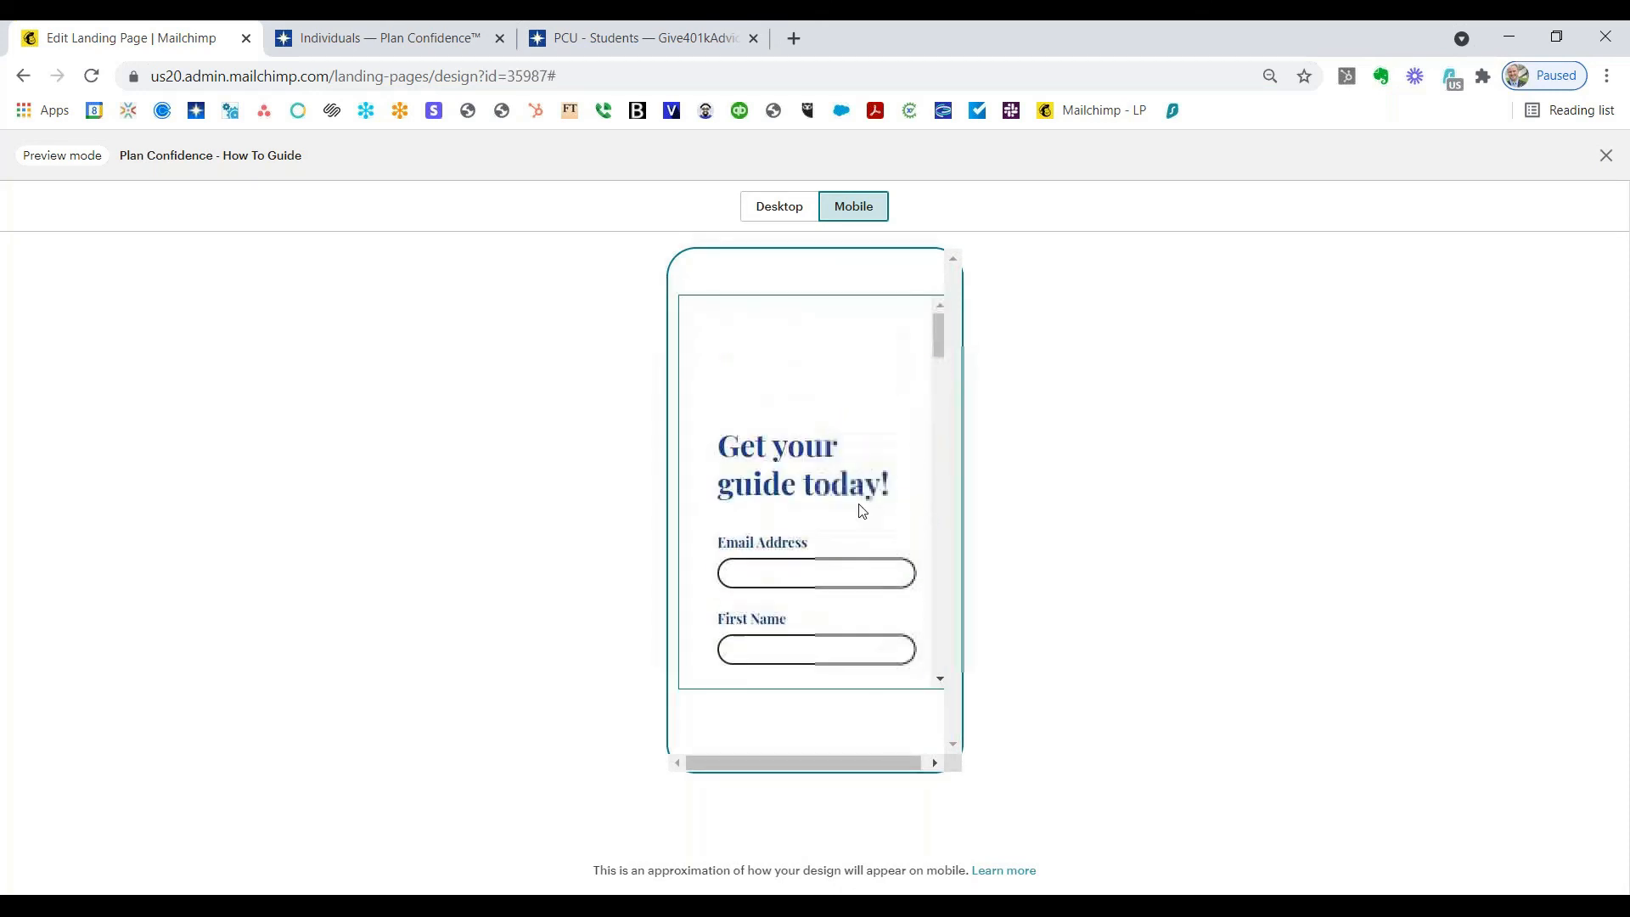
left_click(776, 208)
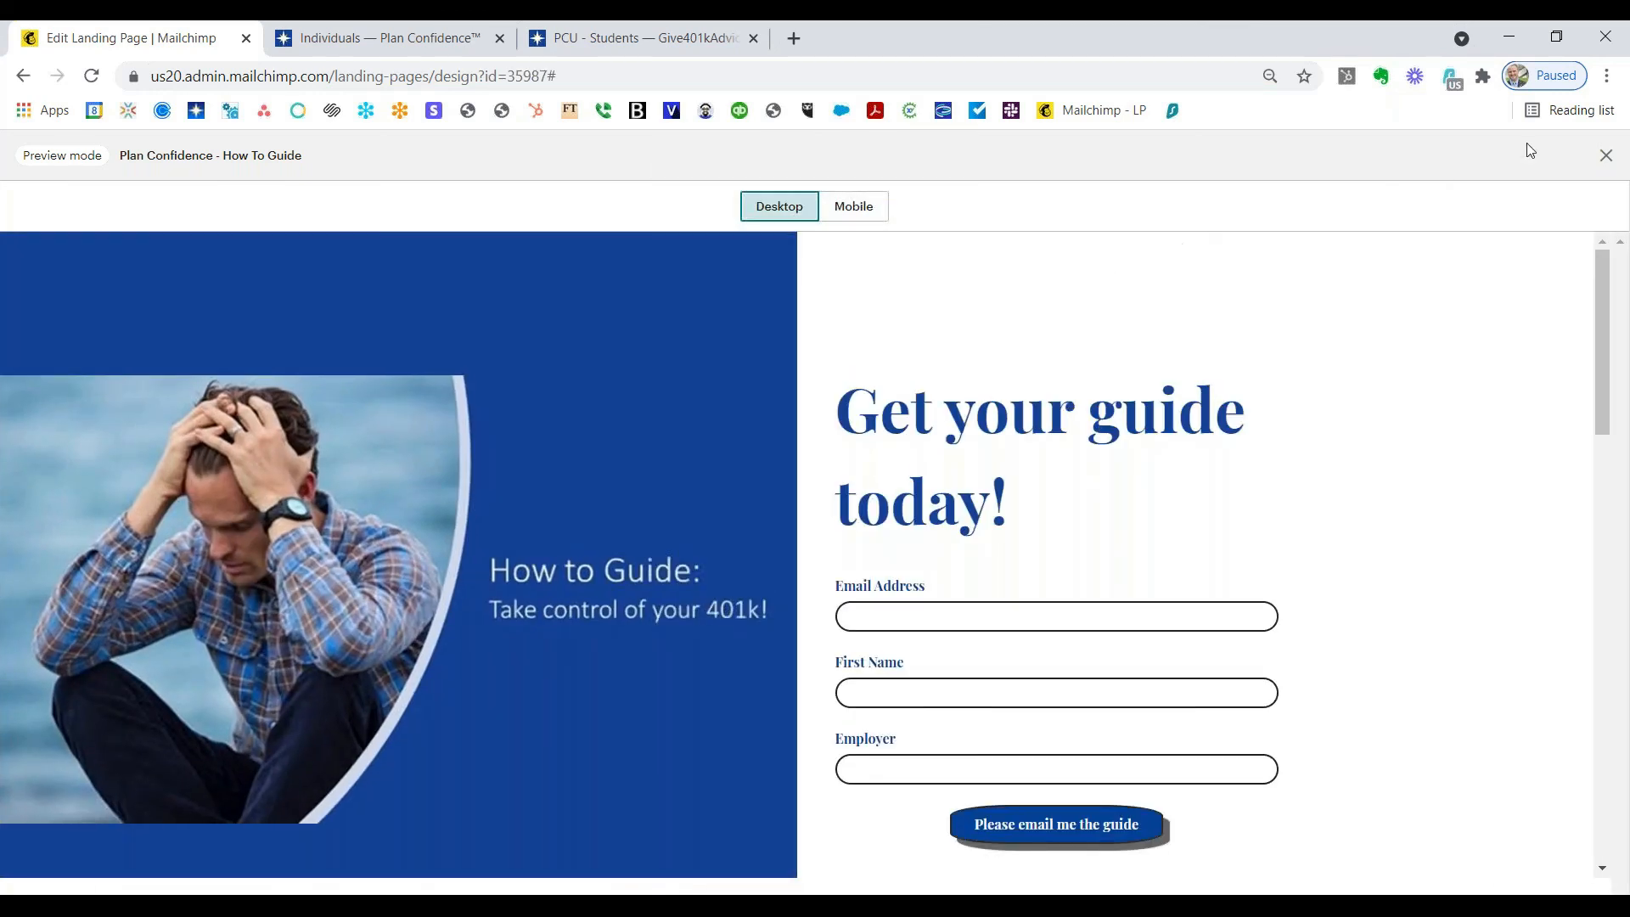
left_click(1605, 155)
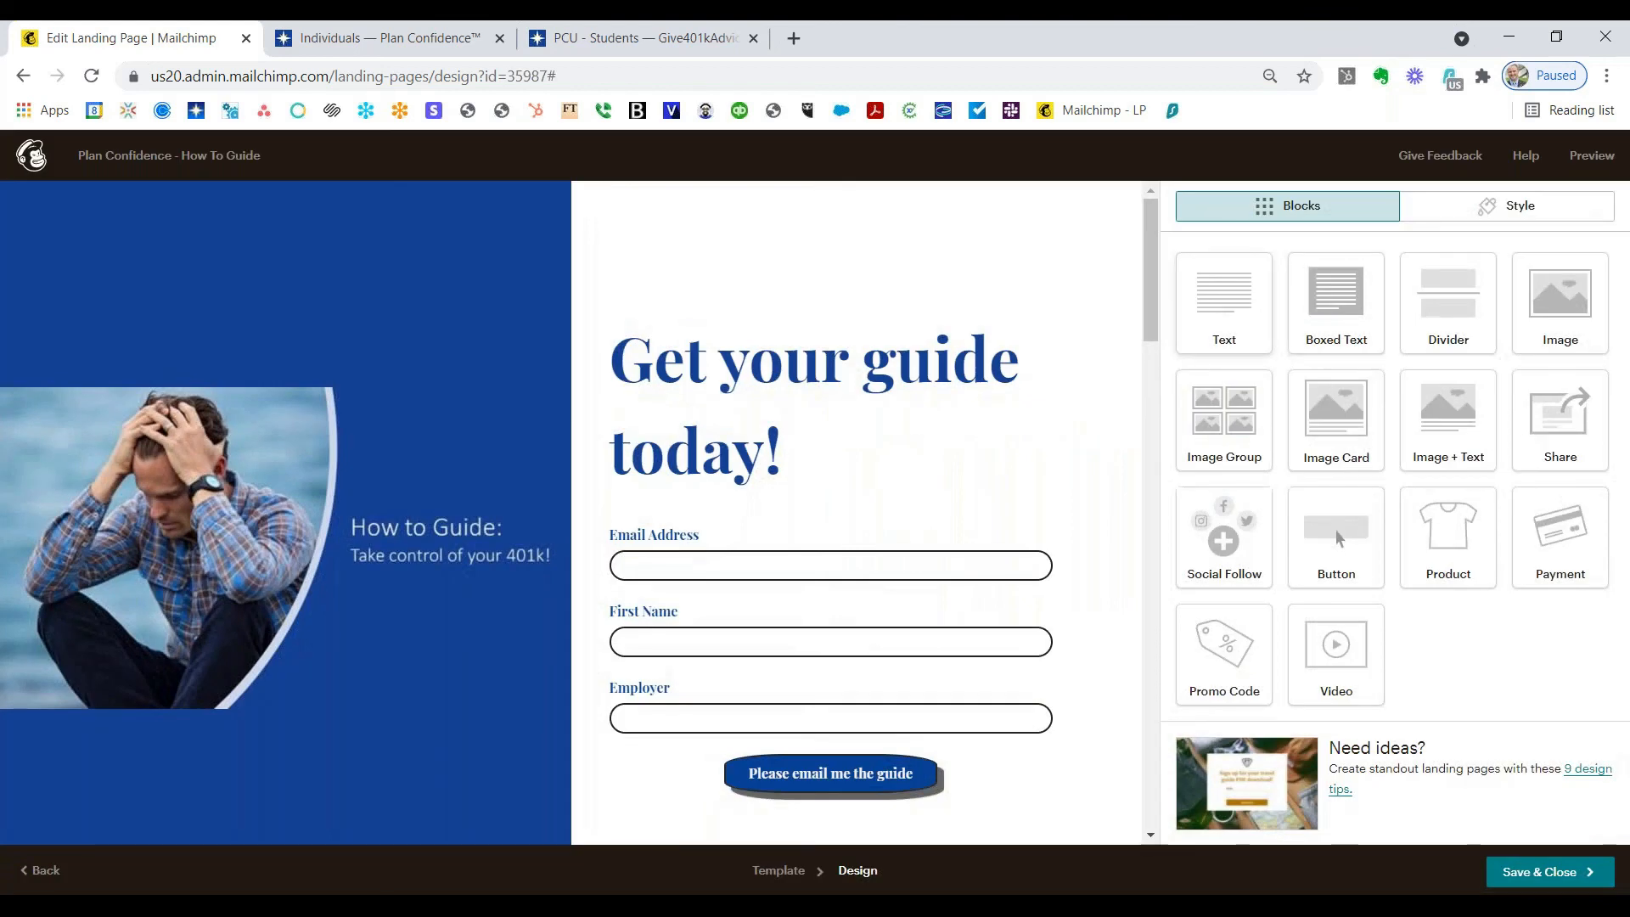
Step: Save the design, review the checklist, and publish the Plan Confidence - How To Guide page
left_click(1538, 874)
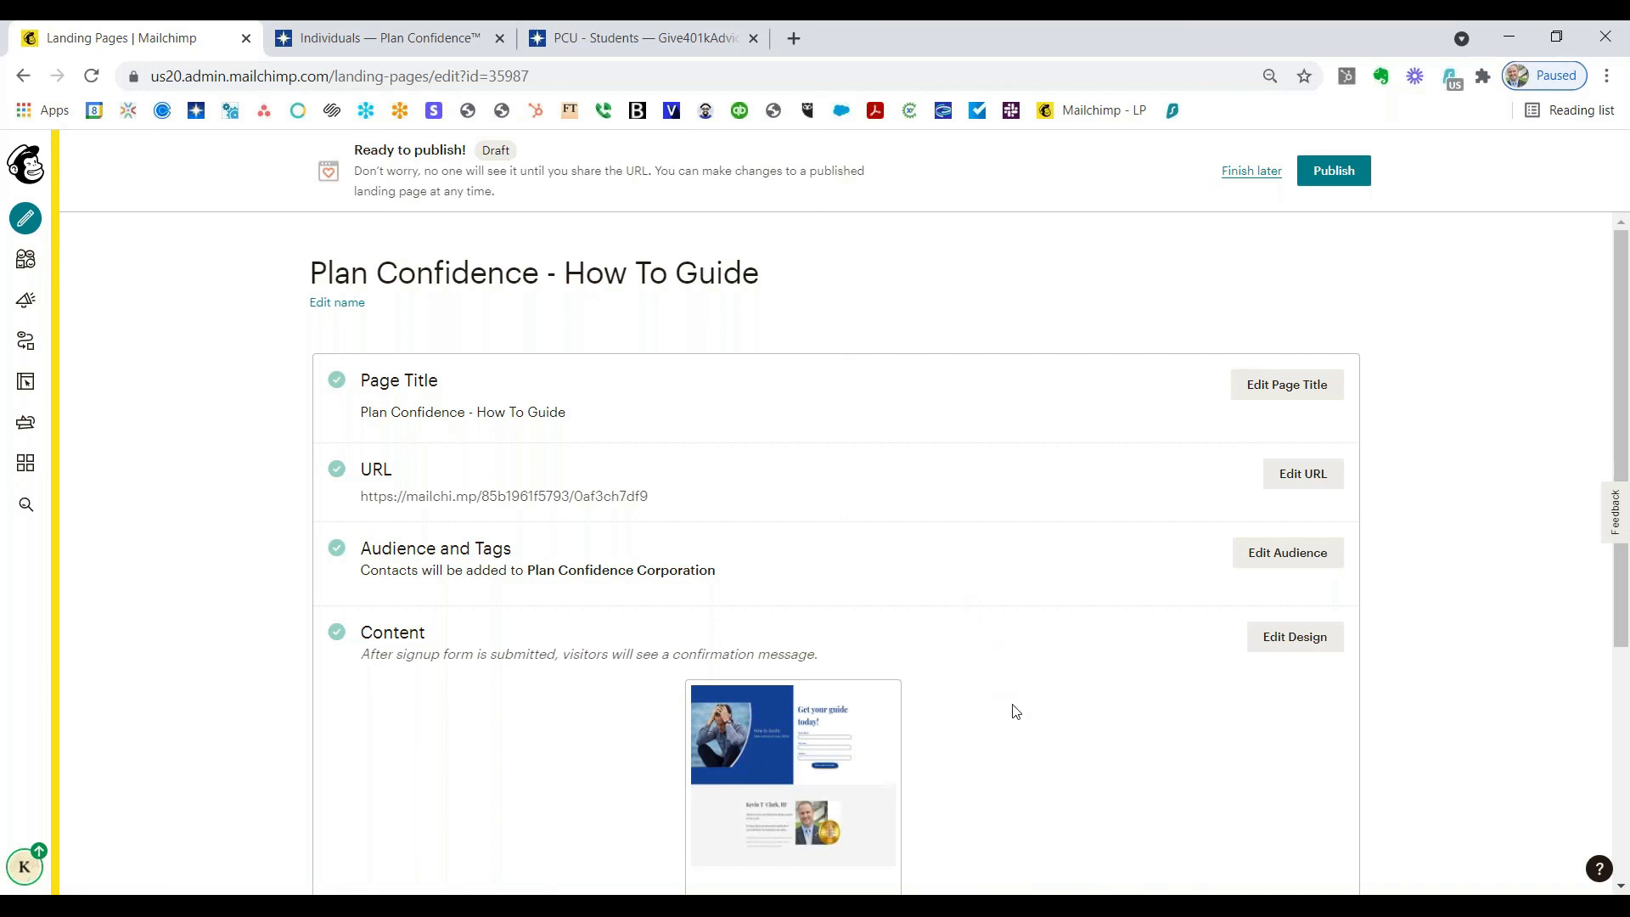
scroll(1015, 713, "down", 4)
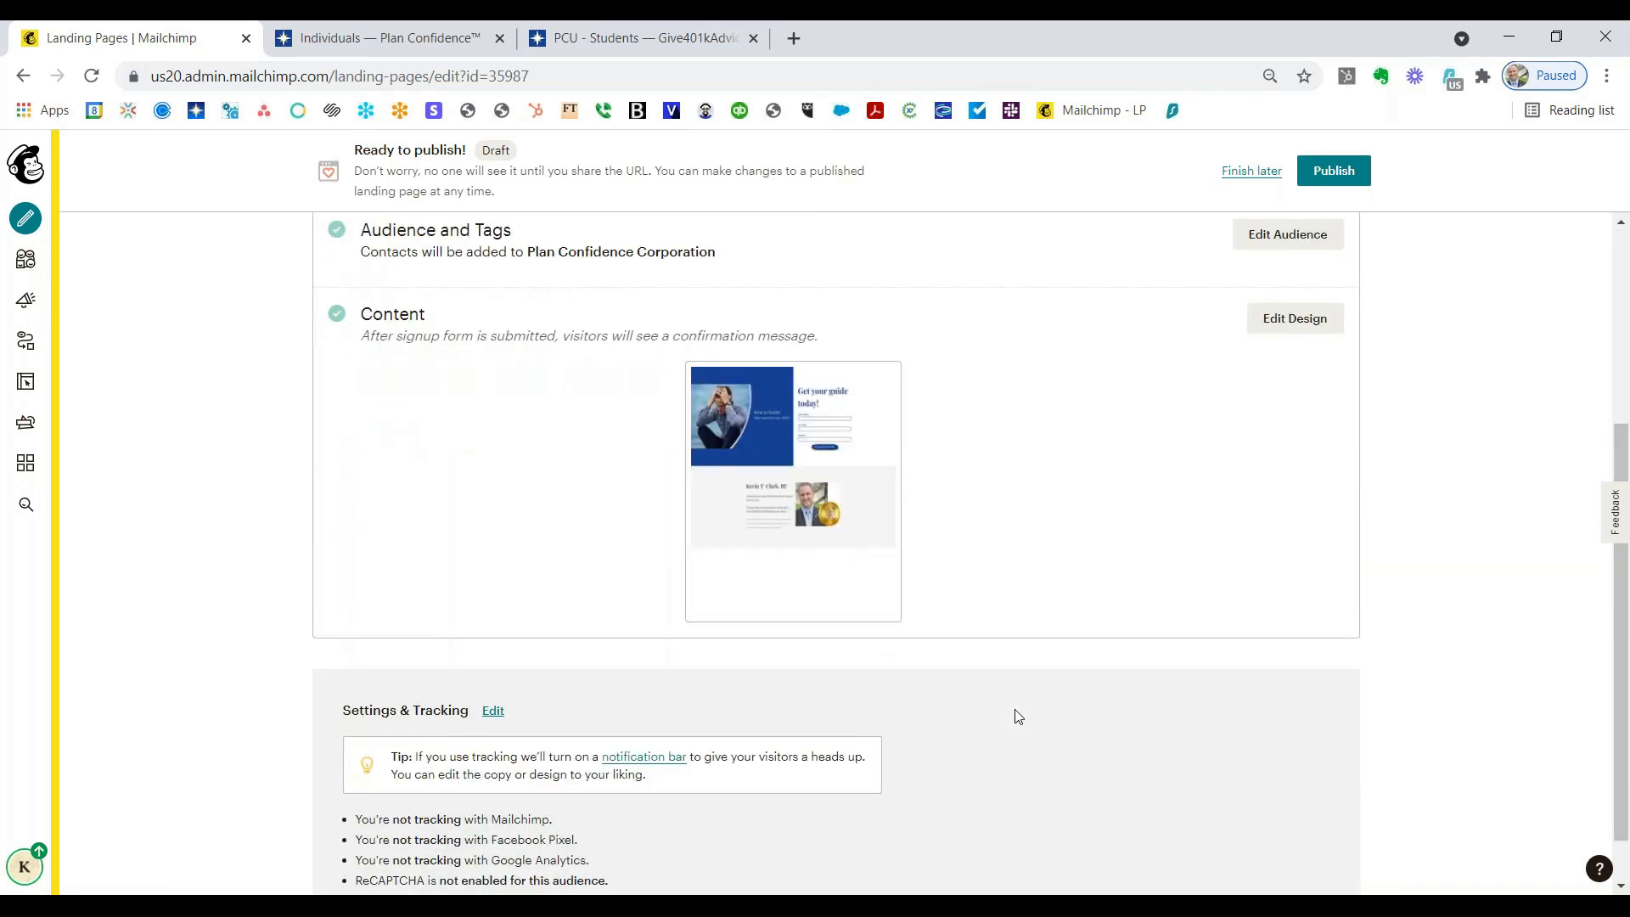
scroll(1017, 715, "up", 4)
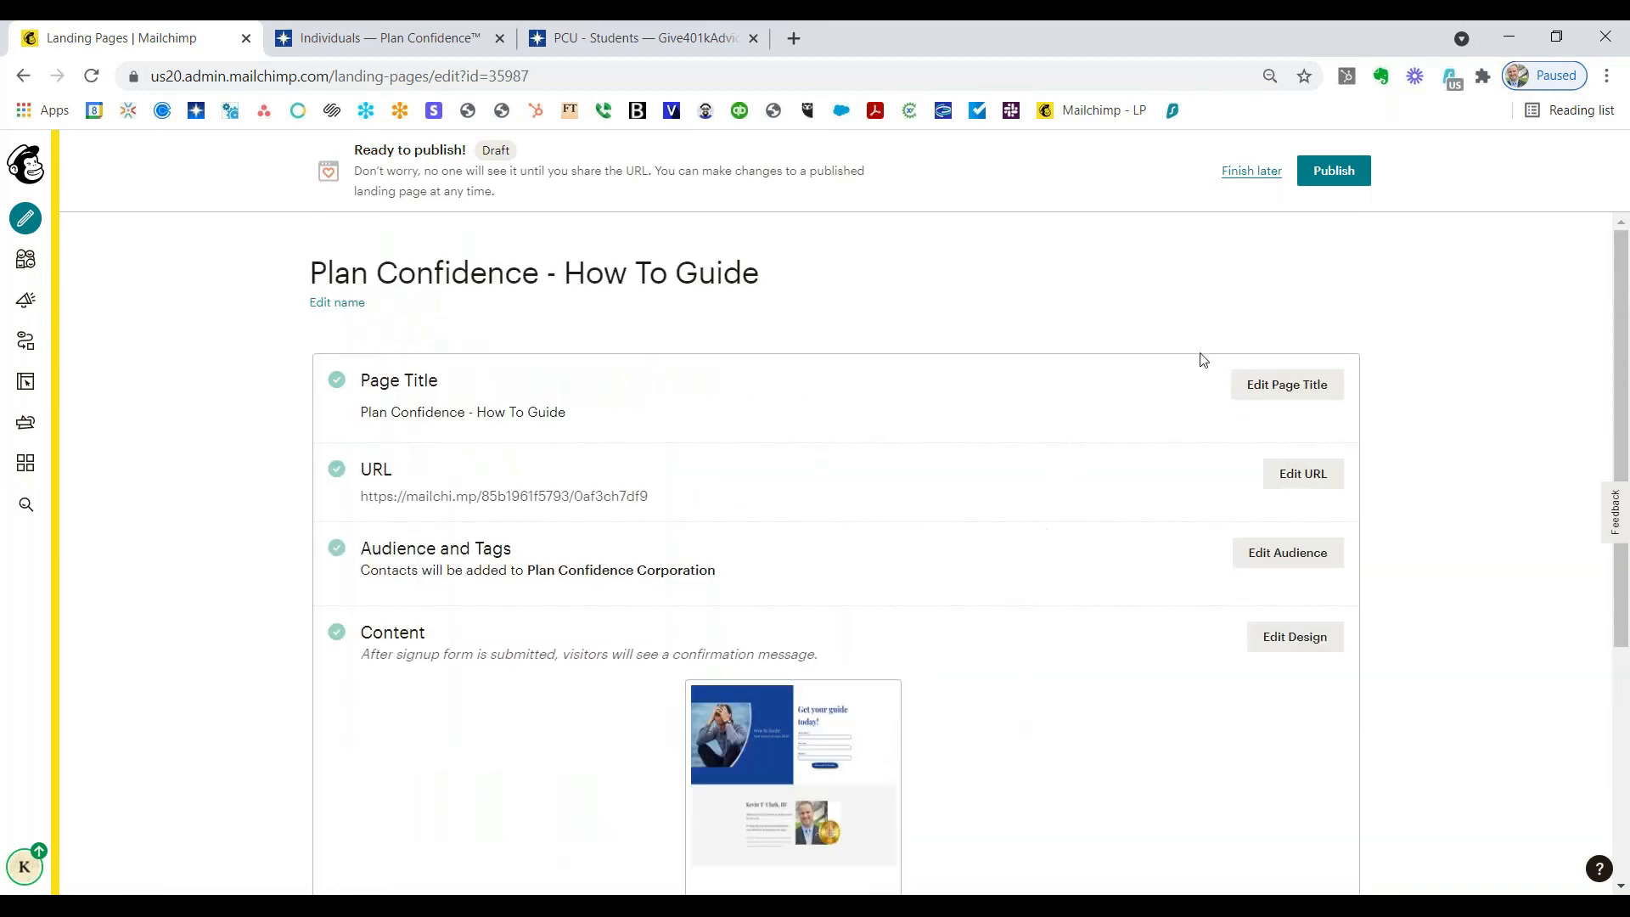
left_click(1334, 174)
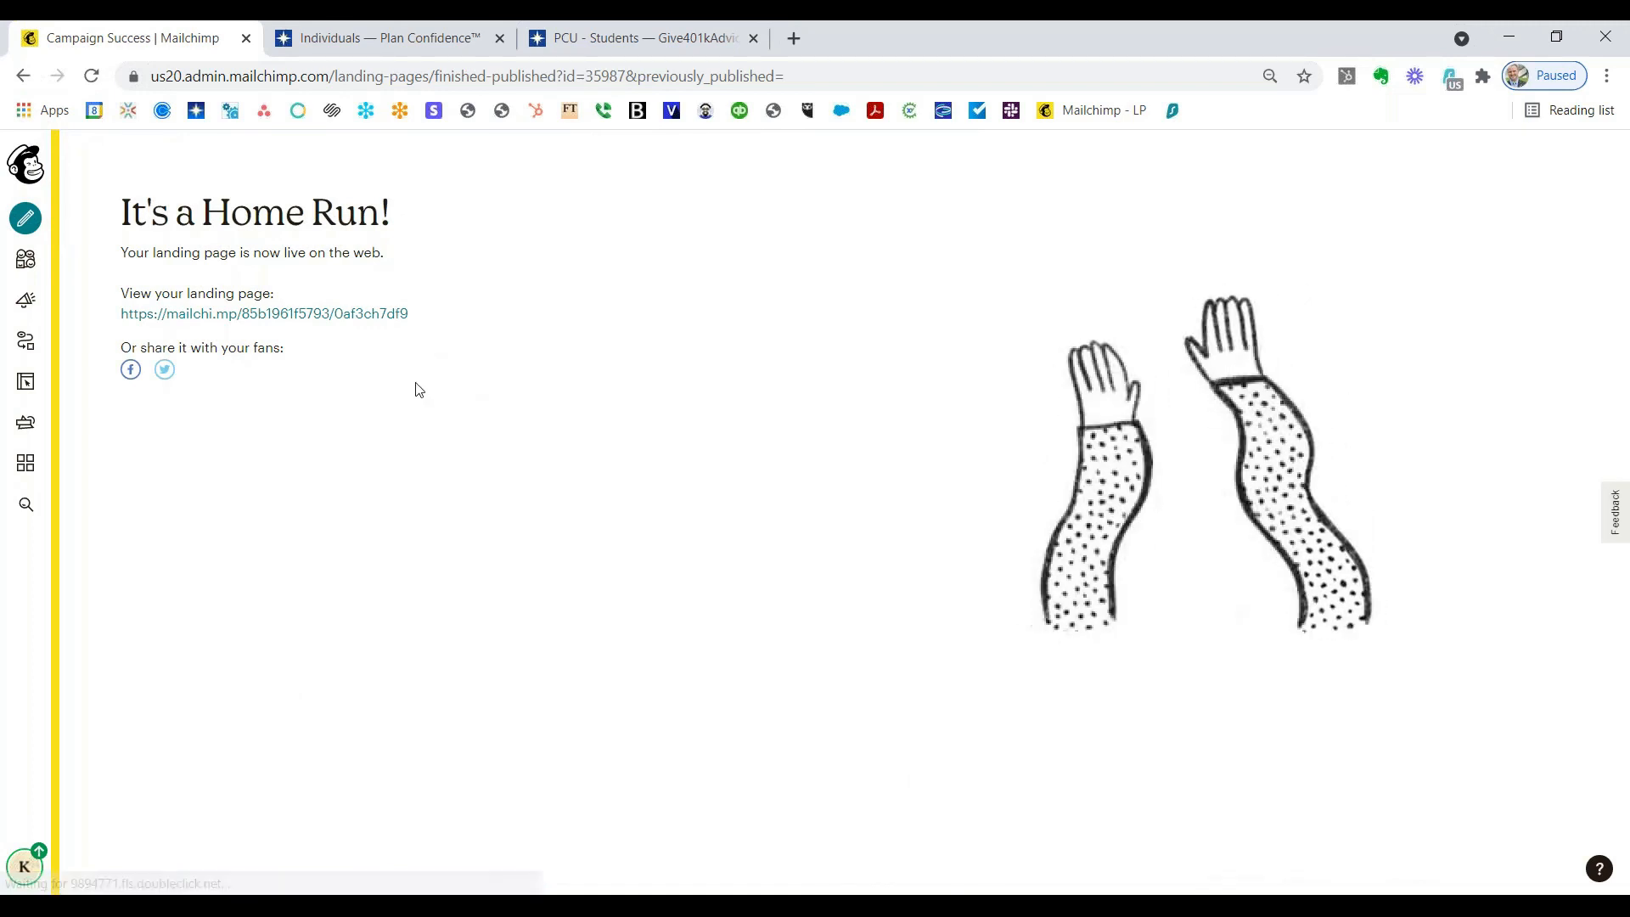
Step: Open the live mailchi.mp page and submit a test signup with autofilled email, first name and employer Self
left_click(371, 320)
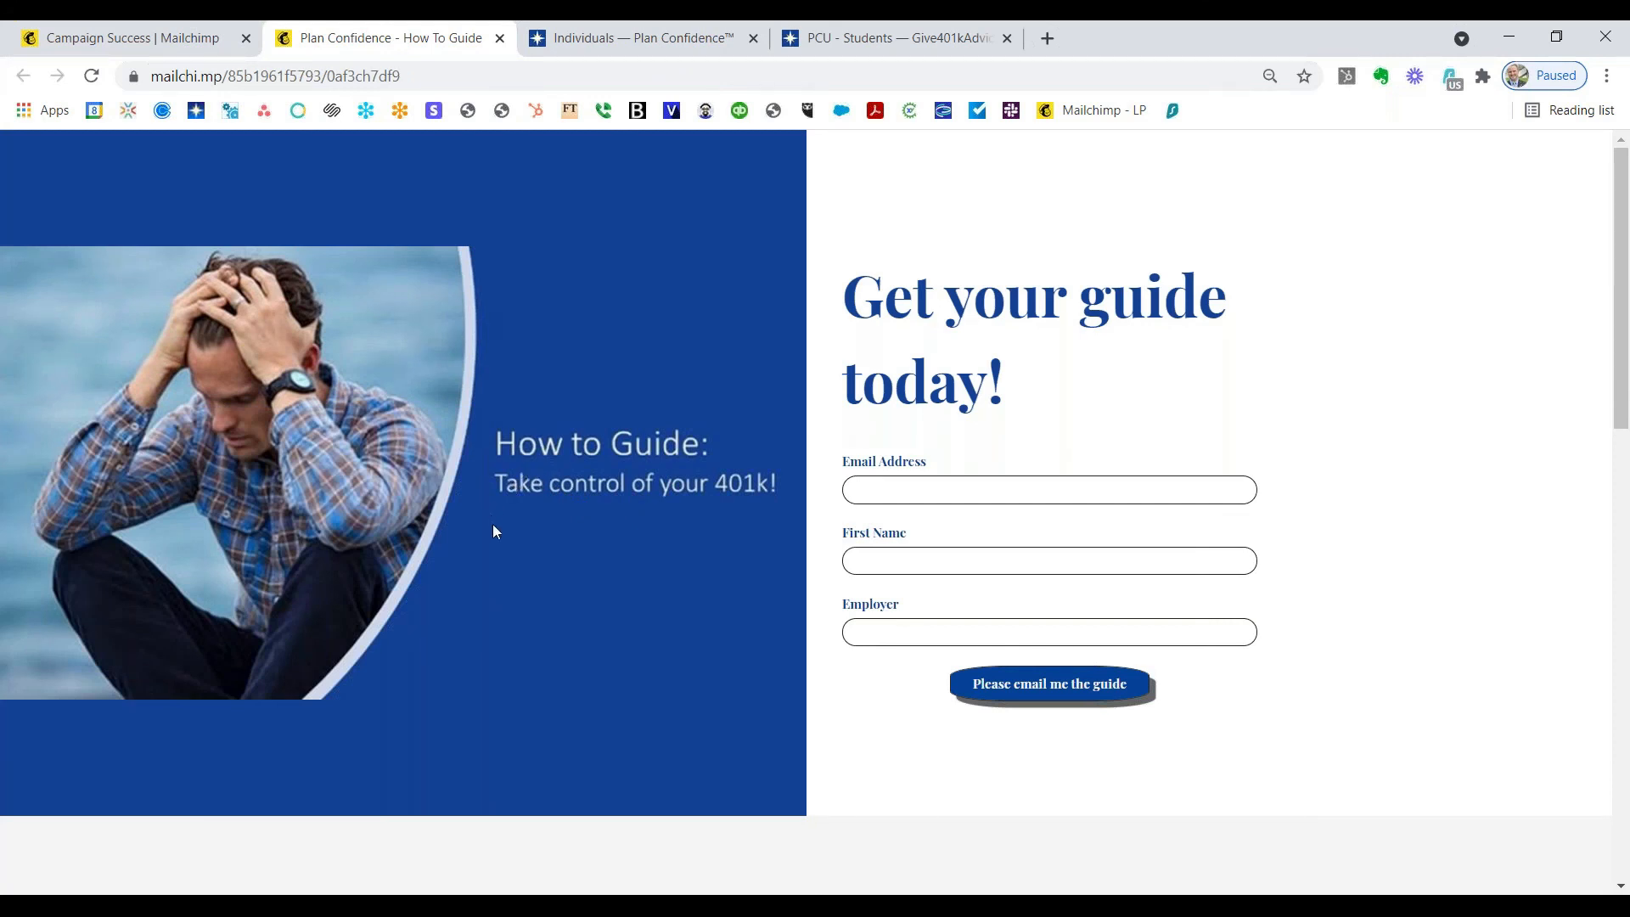
left_click_drag(406, 77, 131, 98)
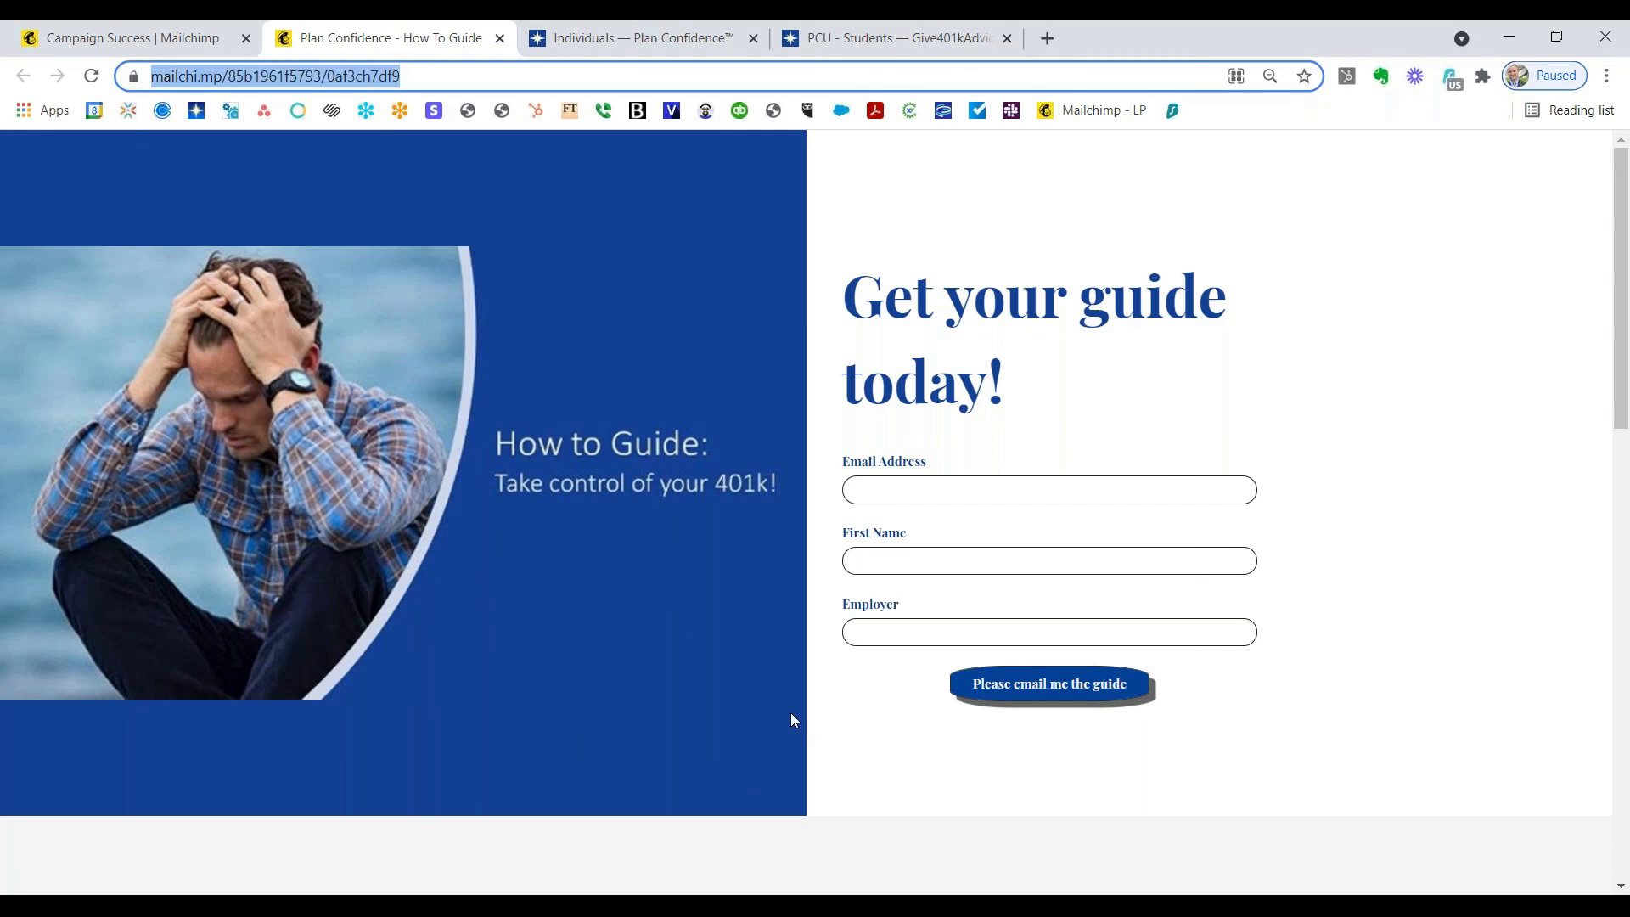
left_click(903, 494)
left_click(910, 533)
left_click(908, 560)
left_click(900, 597)
left_click(906, 632)
left_click(895, 676)
key("Return")
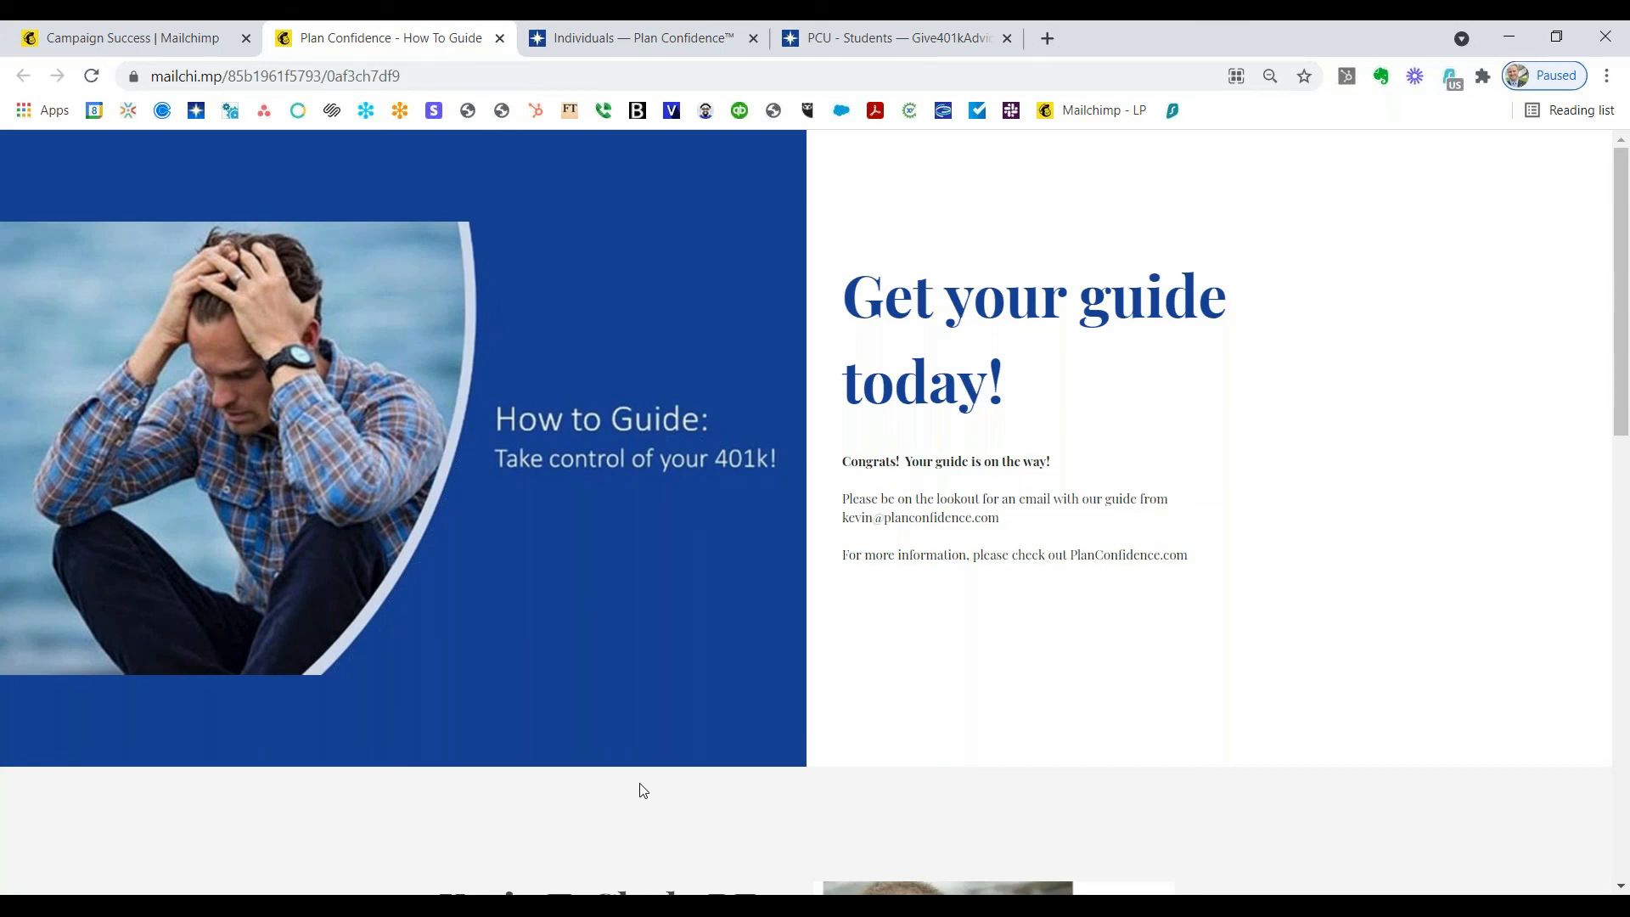
scroll(654, 734, "down", 8)
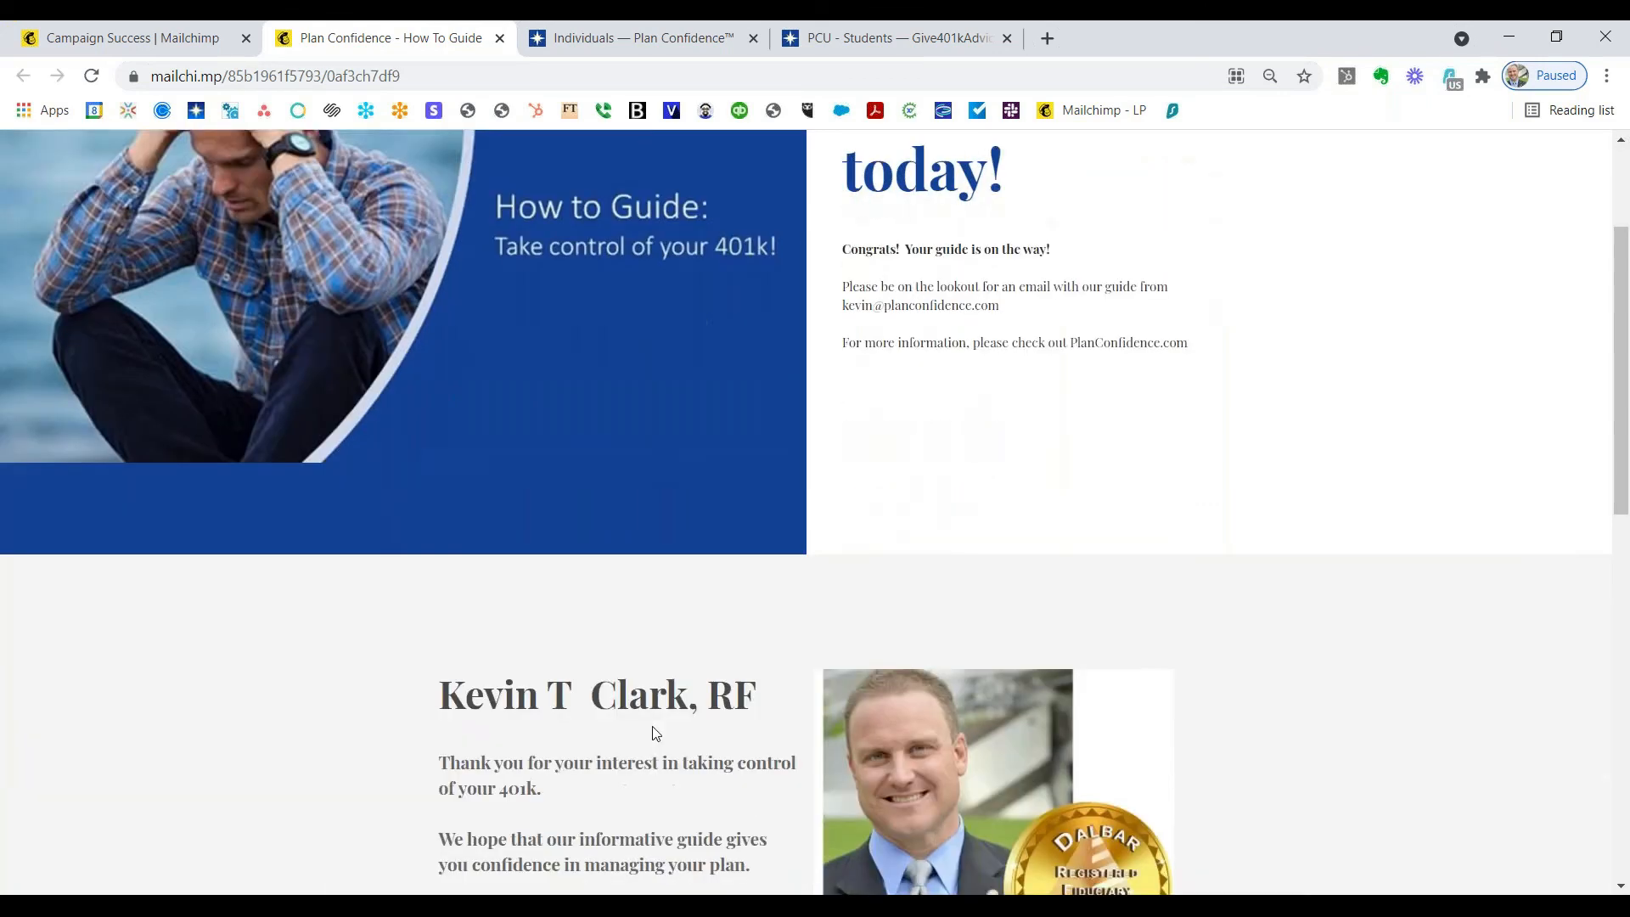
scroll(656, 734, "up", 8)
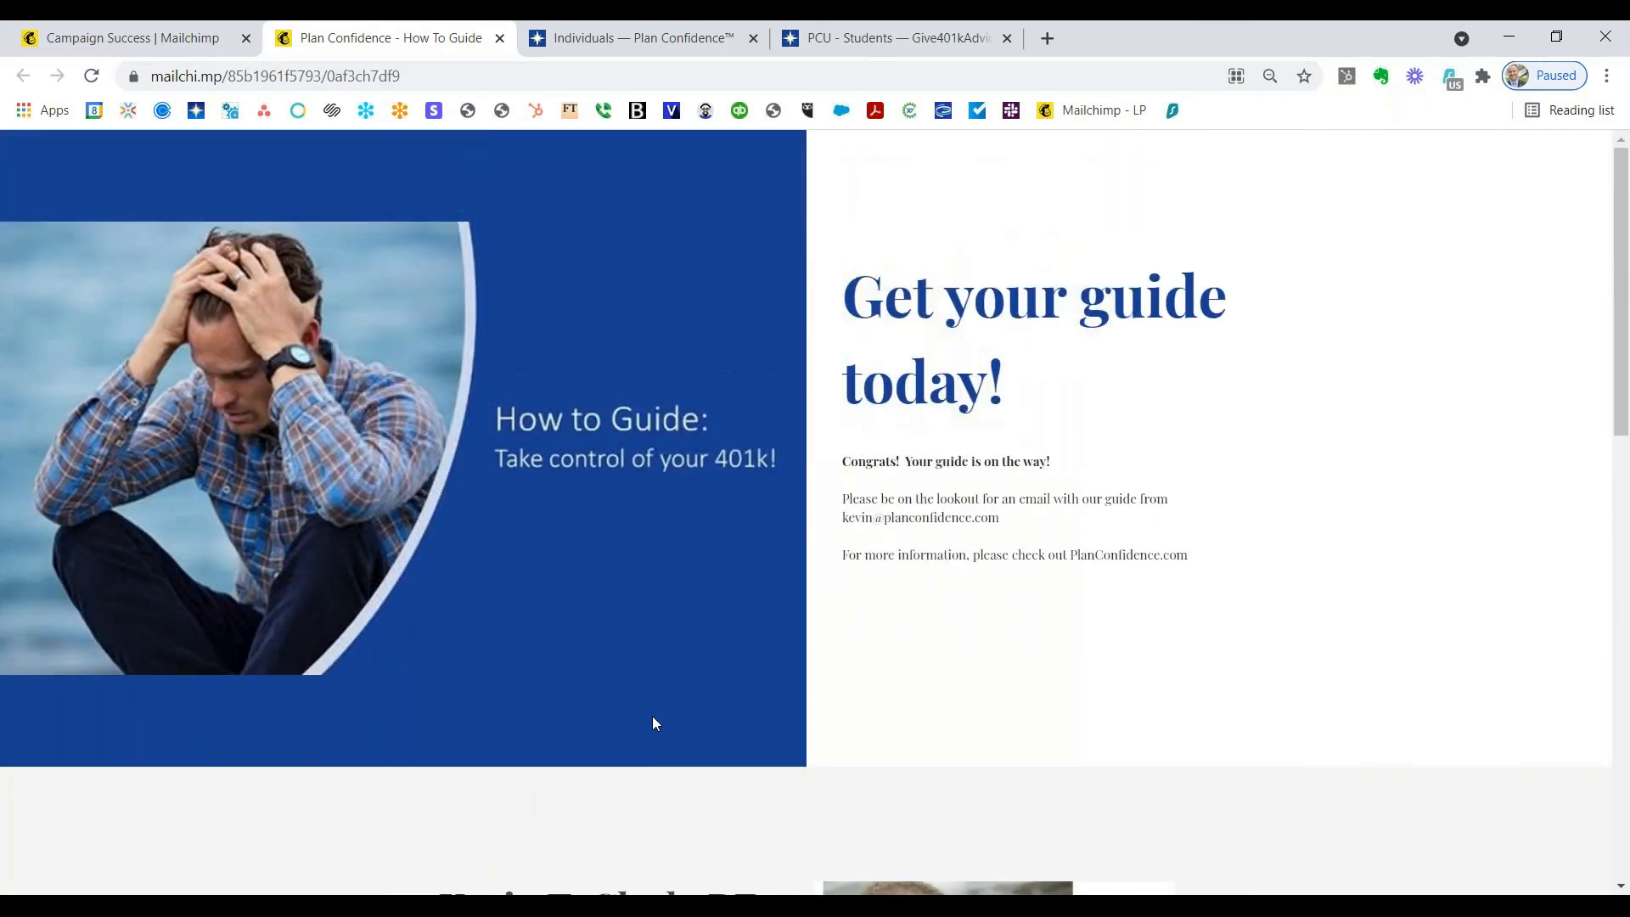